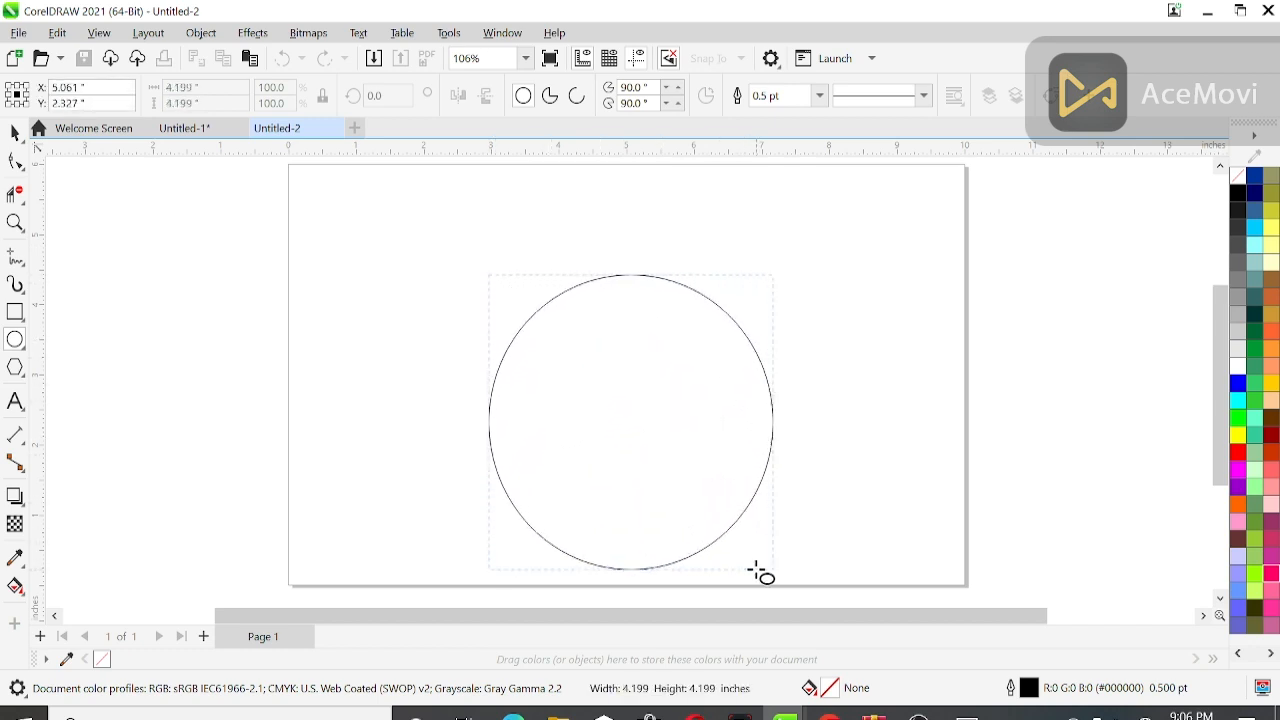
- Center the large circle on the page and create a duplicate of it scaled to 50%
key("p")
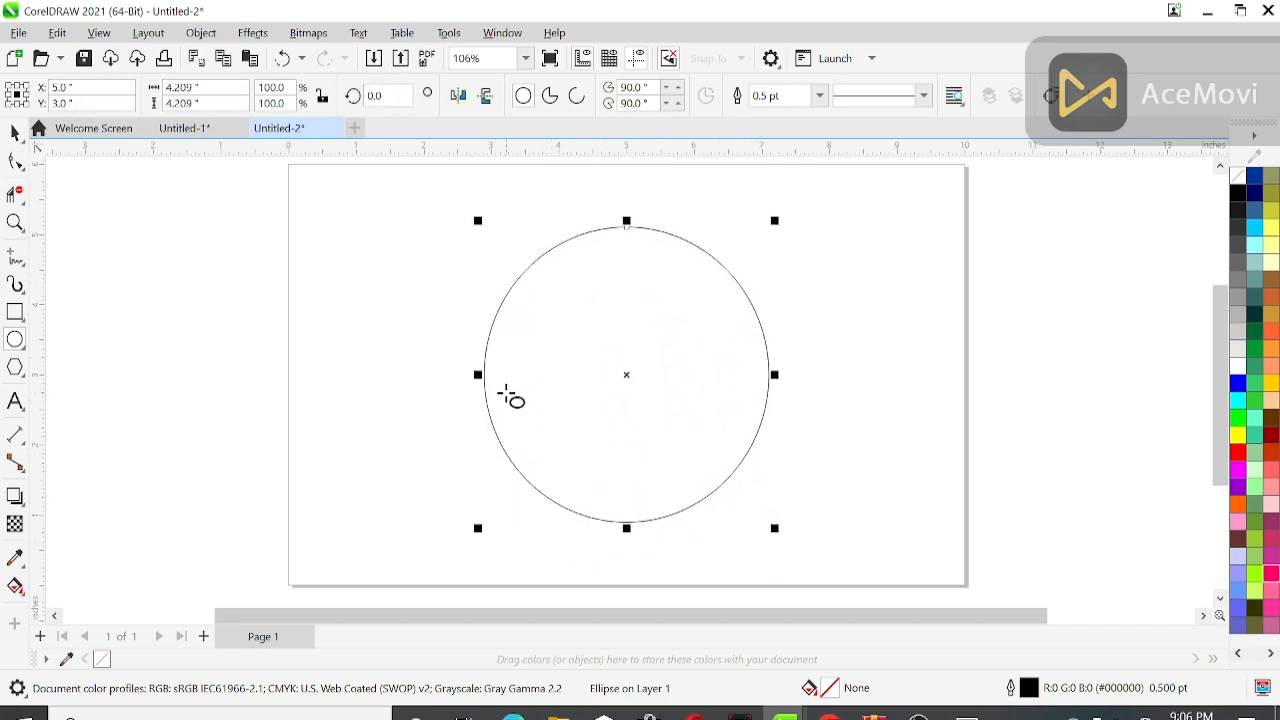
left_click(15, 133)
key("ctrl+d")
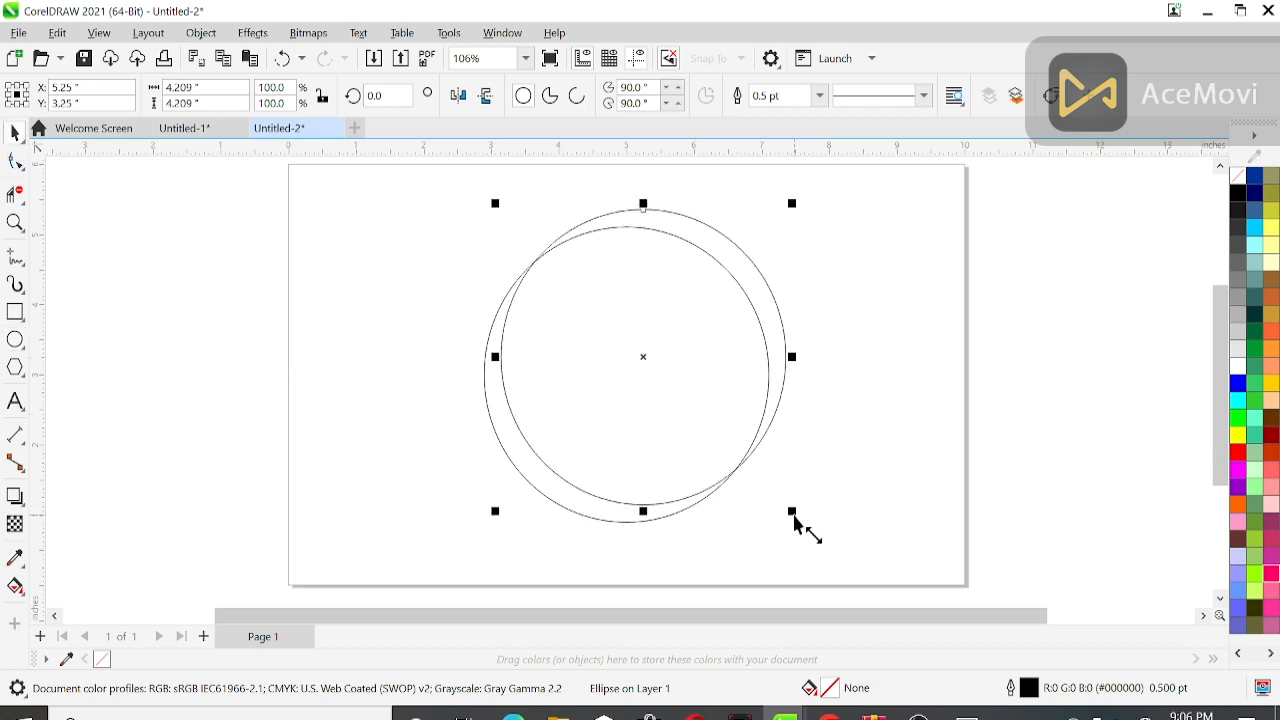
left_click_drag(792, 511, 735, 443)
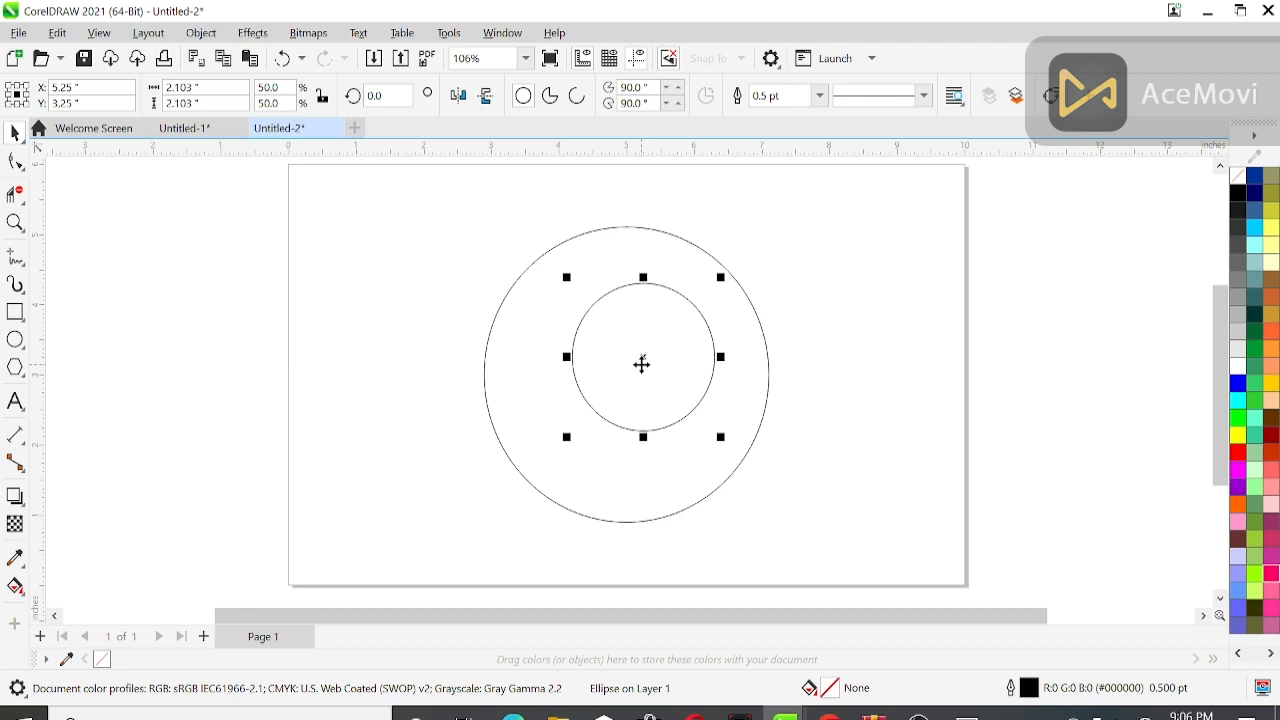
- Align the small circle to the large circle's top edge and center it horizontally within the large circle
left_click(650, 229, "shift")
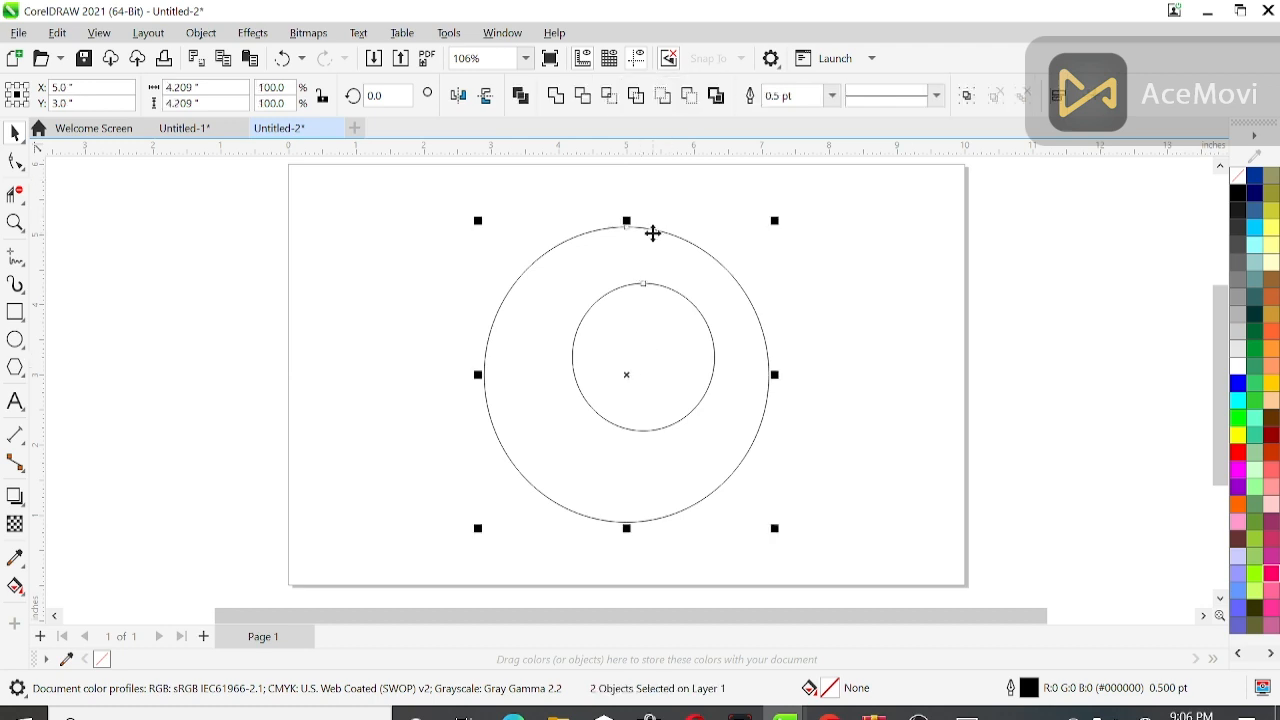
key("t")
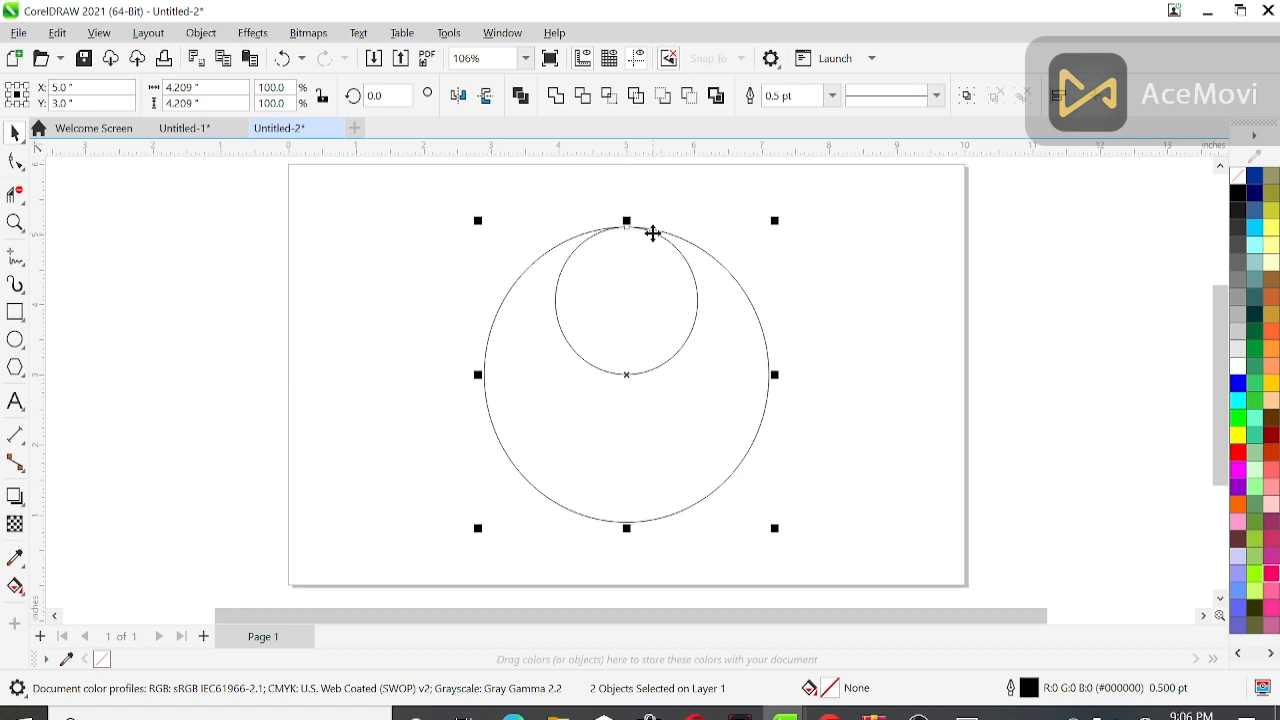
key("r")
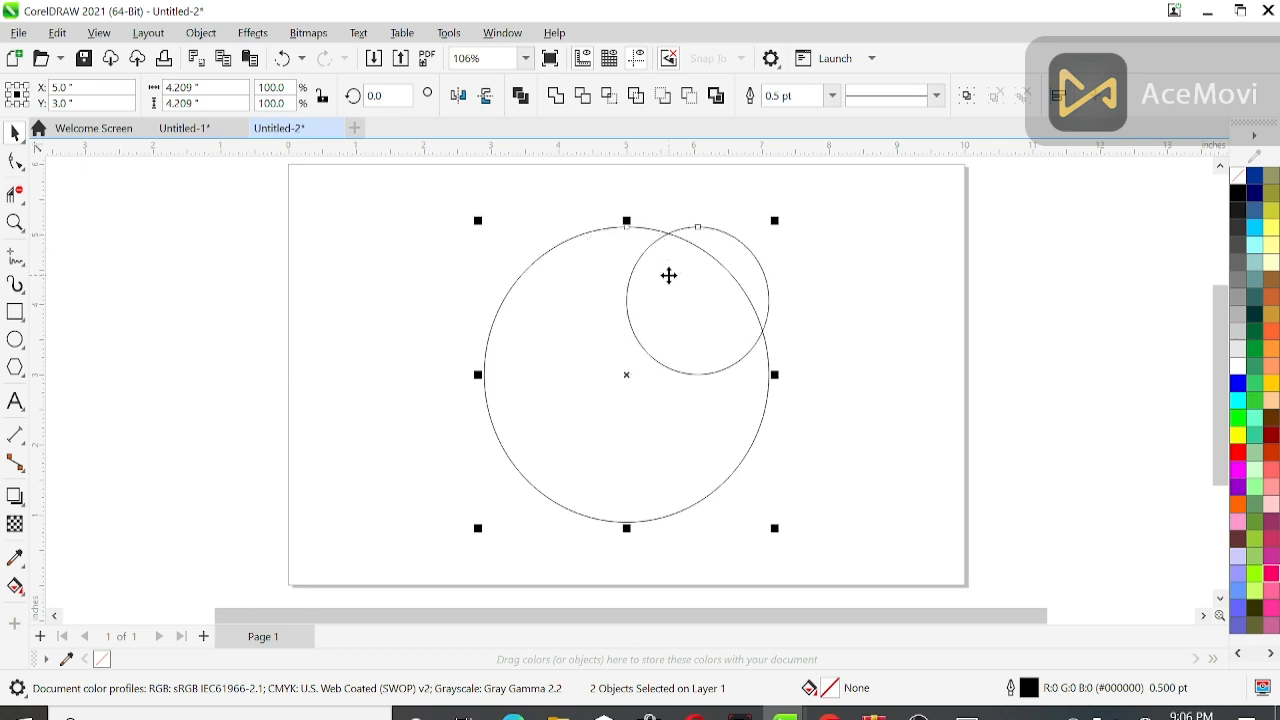
key("c")
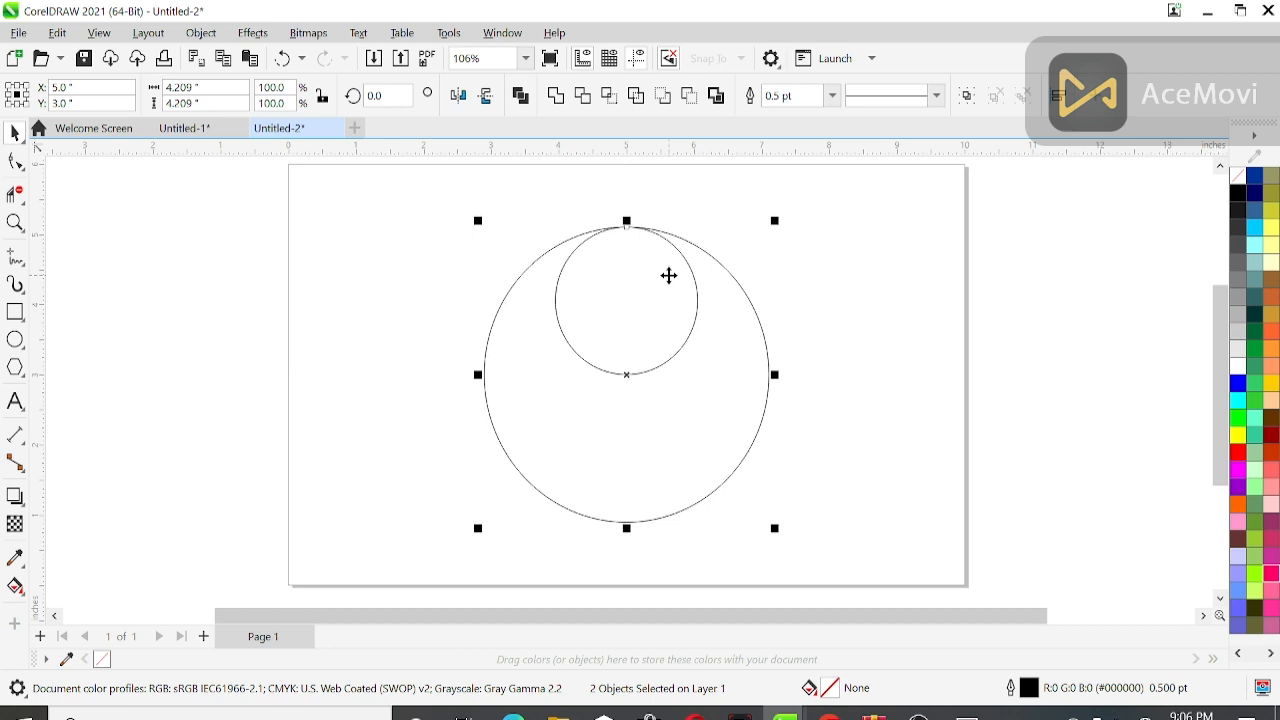
left_click(852, 253)
- Nudge the small circle slightly right so its center X position is about 5.31 inches
left_click(650, 316)
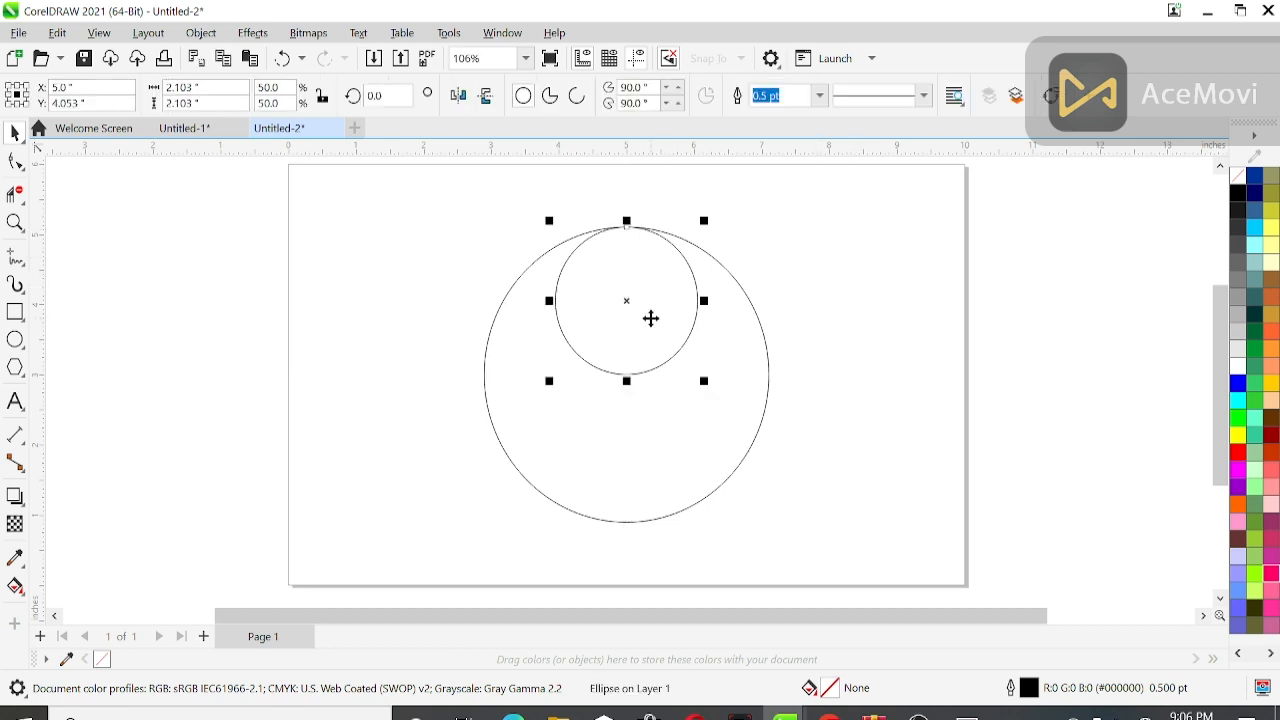
key("Right")
key("Right")
key("Right")
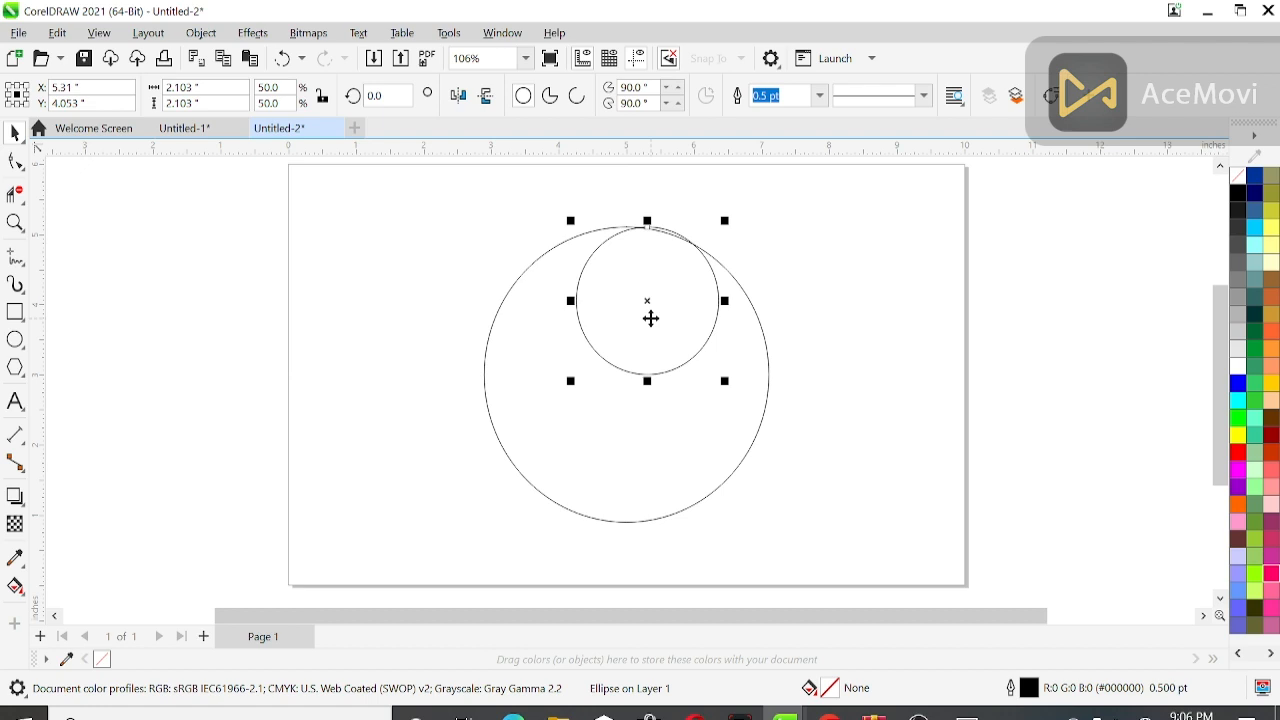
left_click(840, 297)
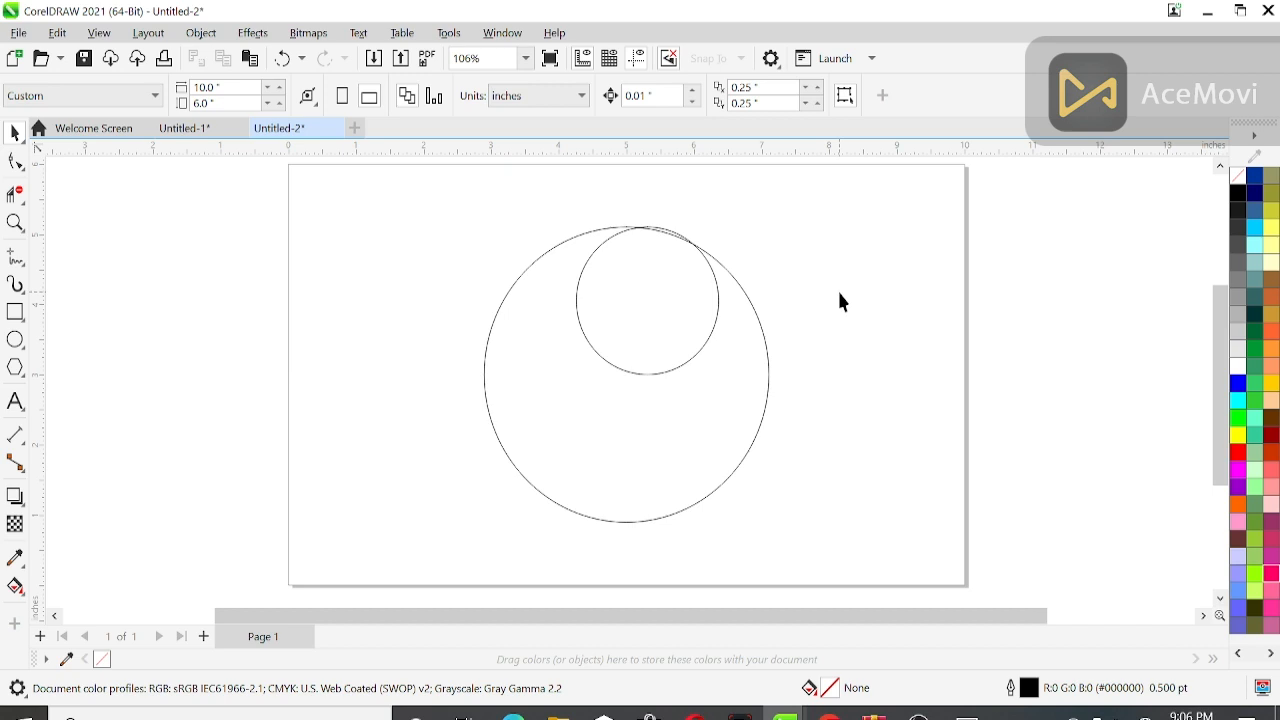
- Draw an open five-node Freehand line from above right, through the small circle's lower-right edge, down inside the large circle, and out across its right edge
left_click(15, 258)
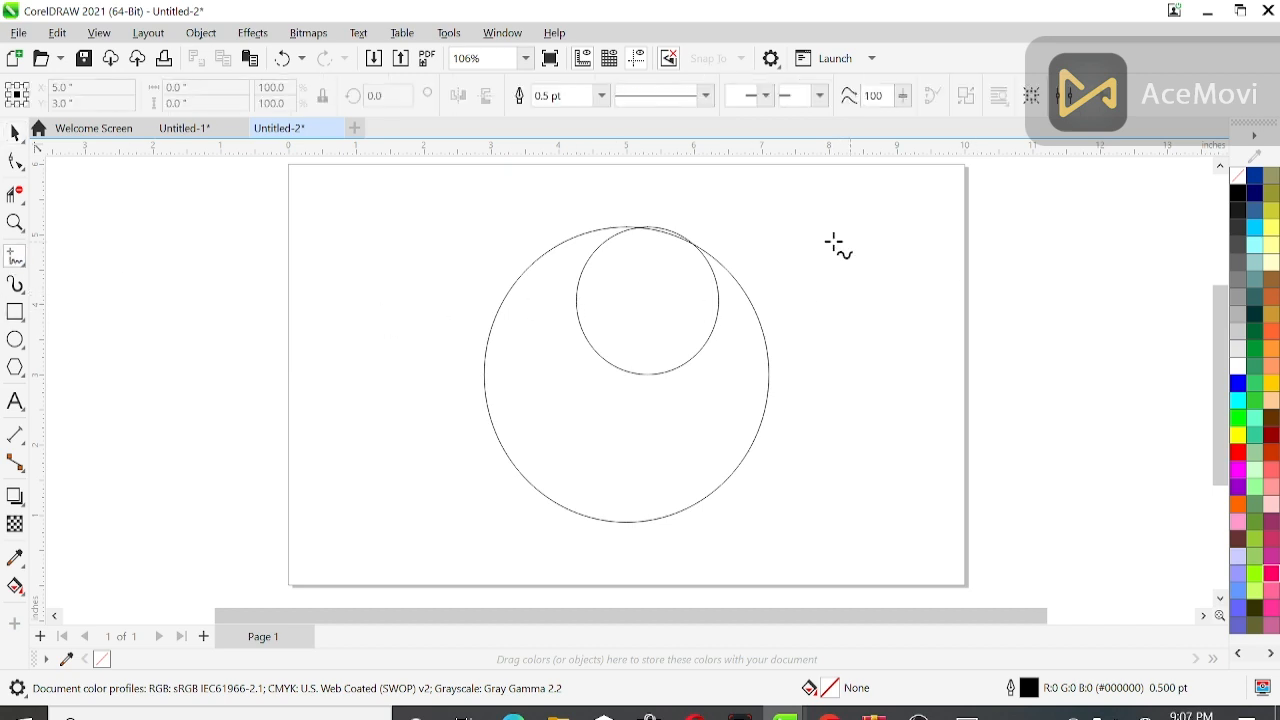
left_click(737, 230)
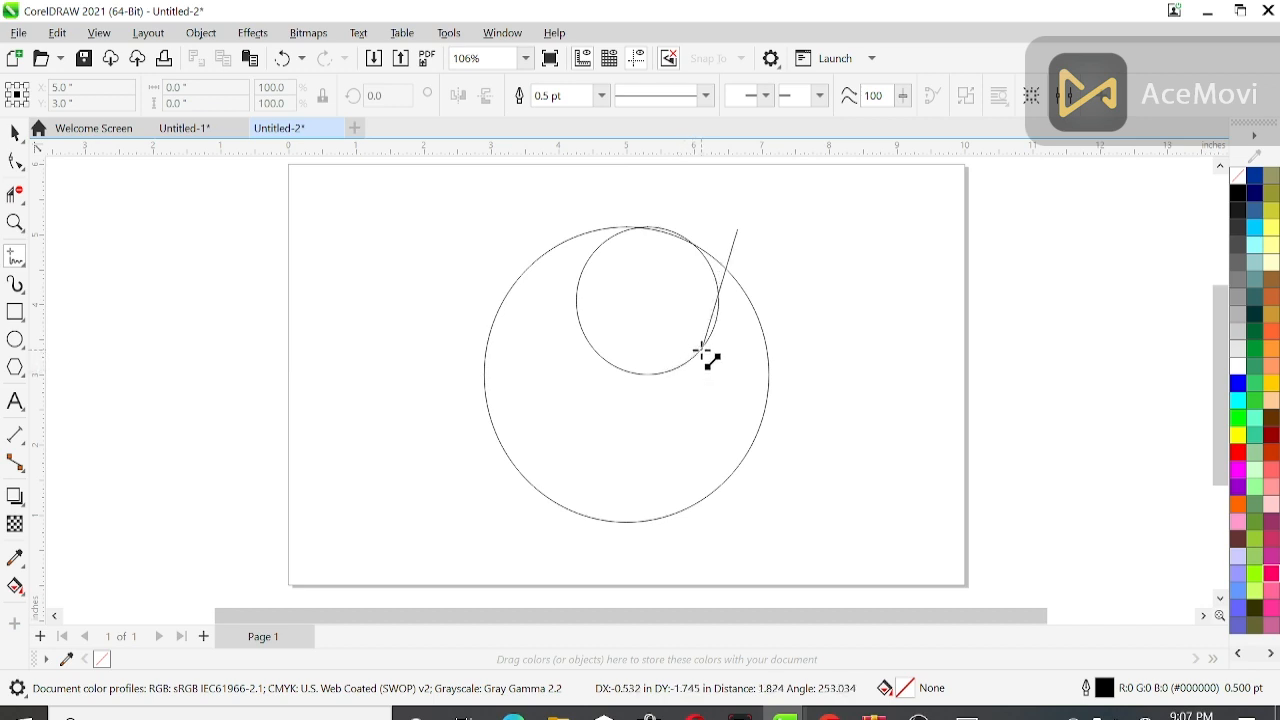
left_click(703, 352)
left_click(704, 354)
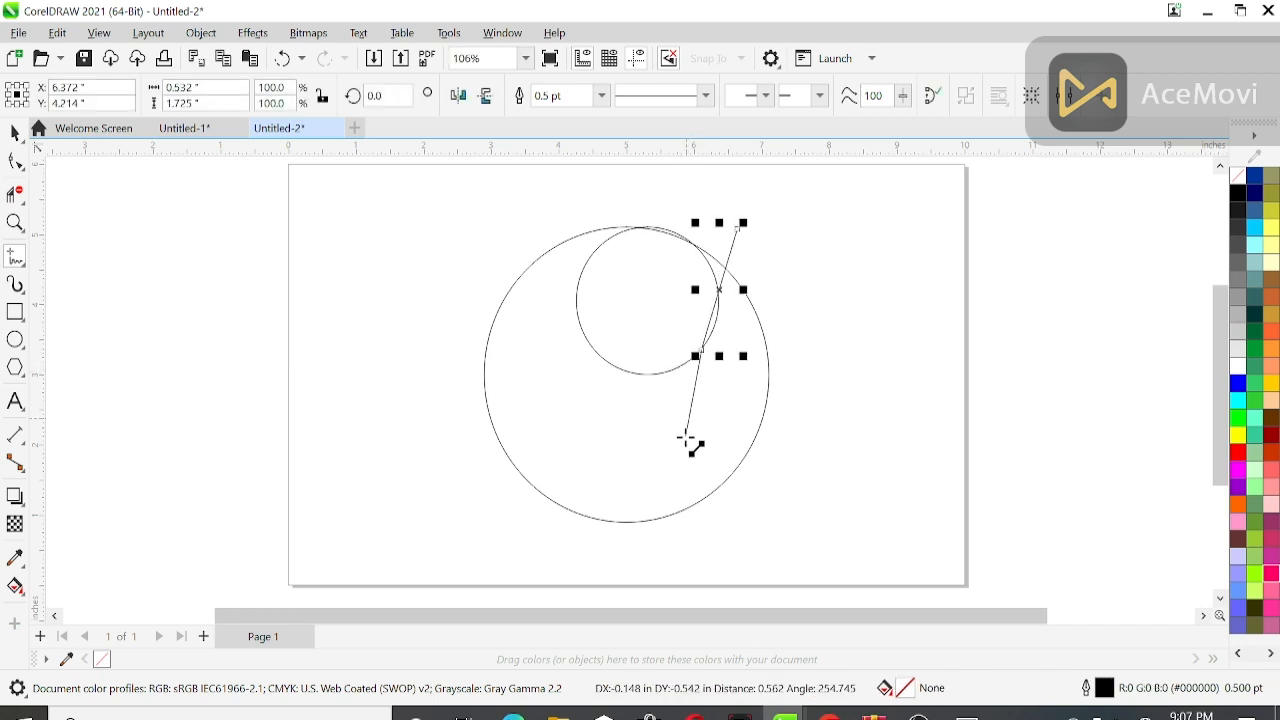
left_click(684, 451)
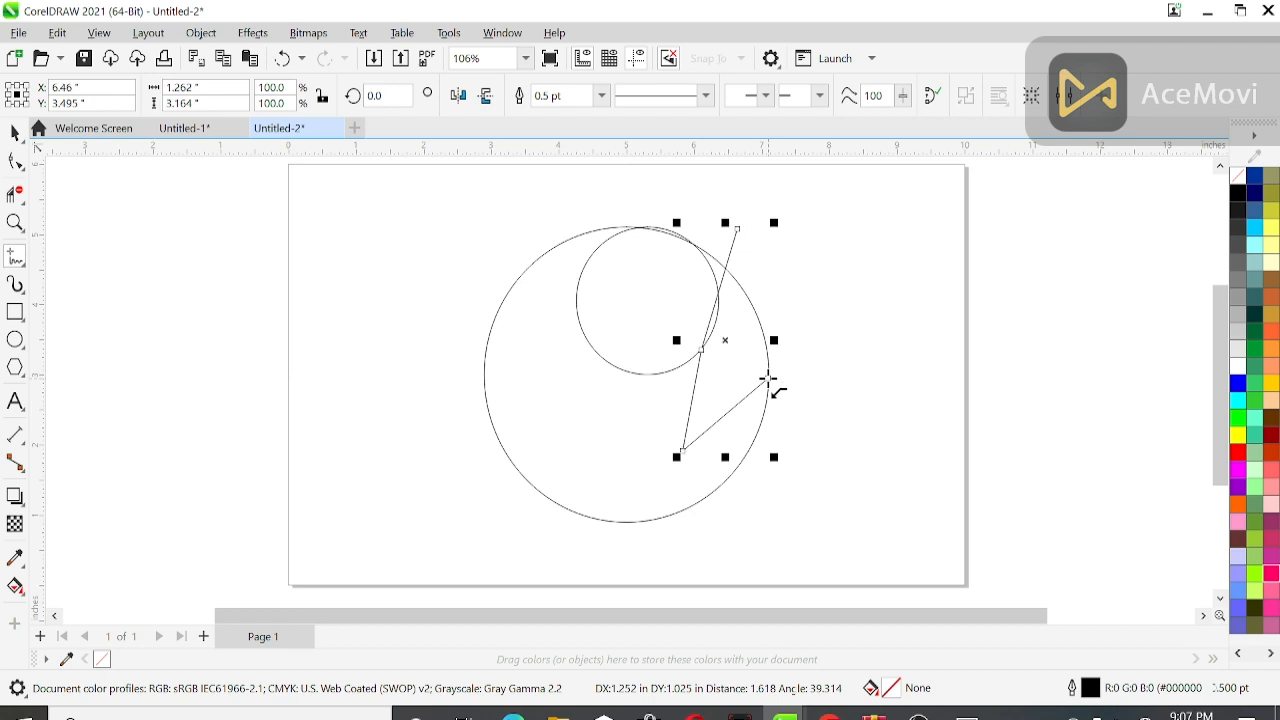
left_click(822, 346)
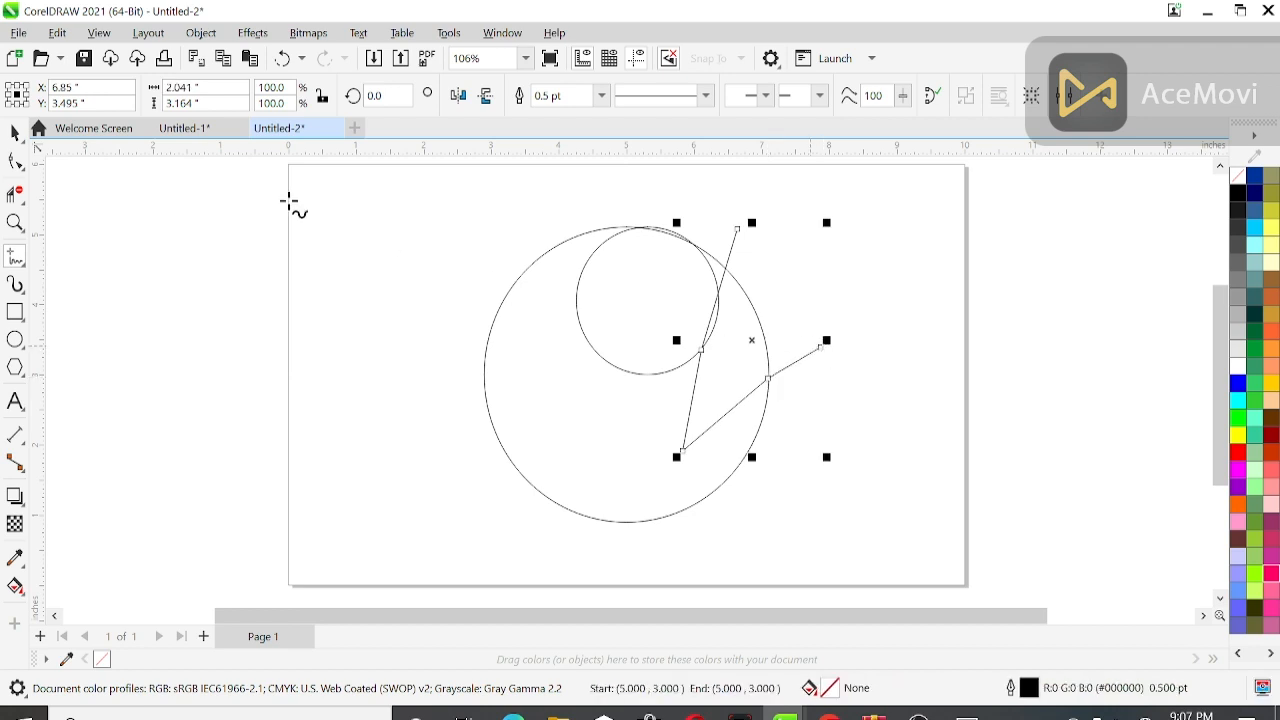
- Select all nodes of the angular line with the Shape tool and convert its segments to curves
left_click(15, 161)
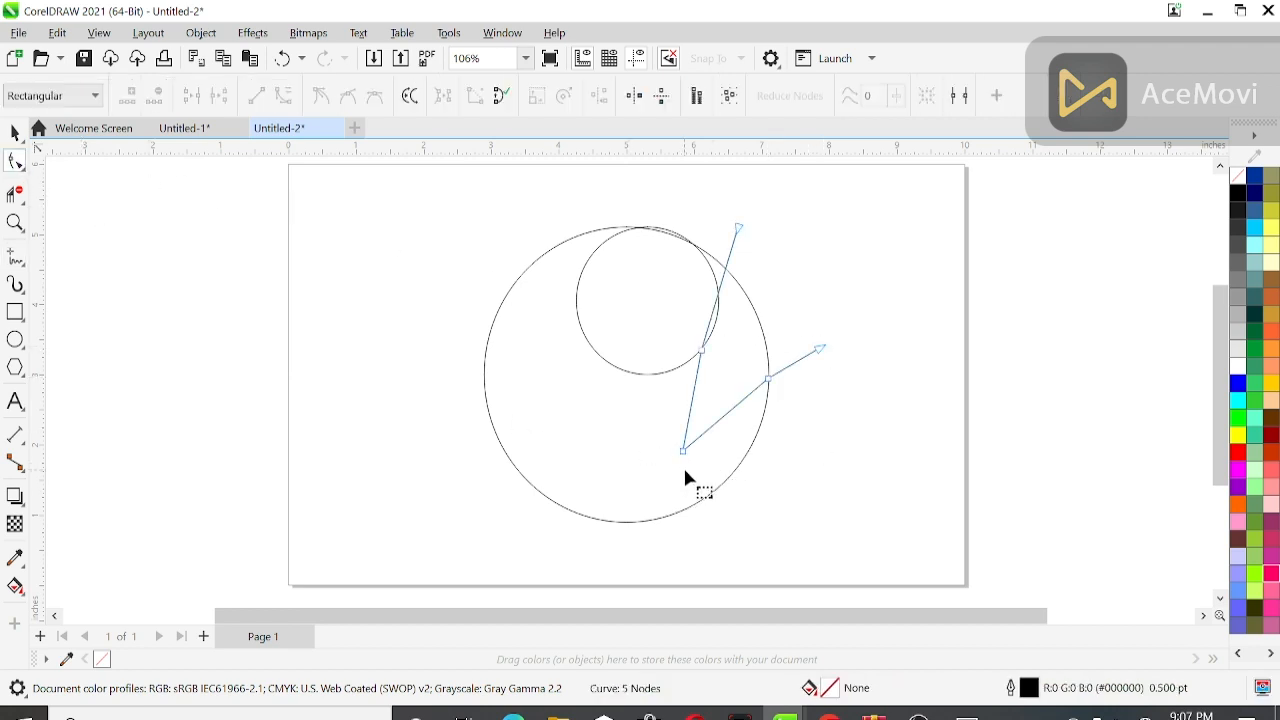
key("ctrl+a")
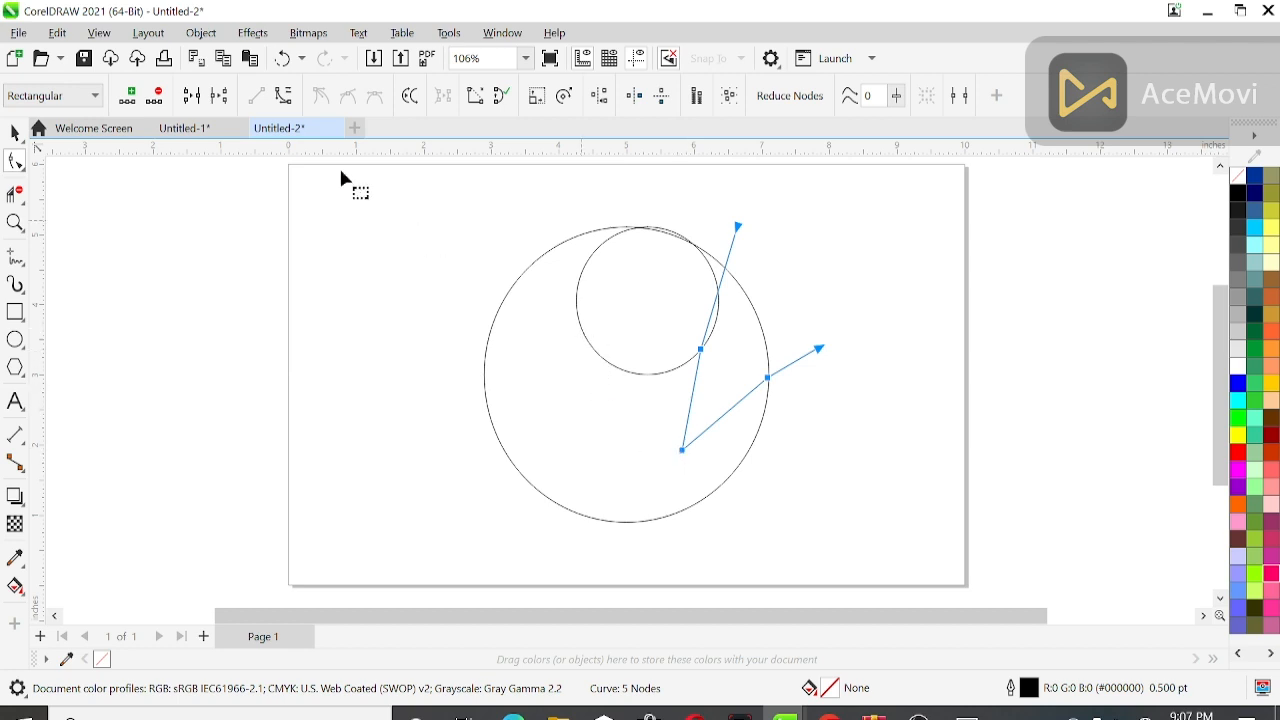
left_click(284, 96)
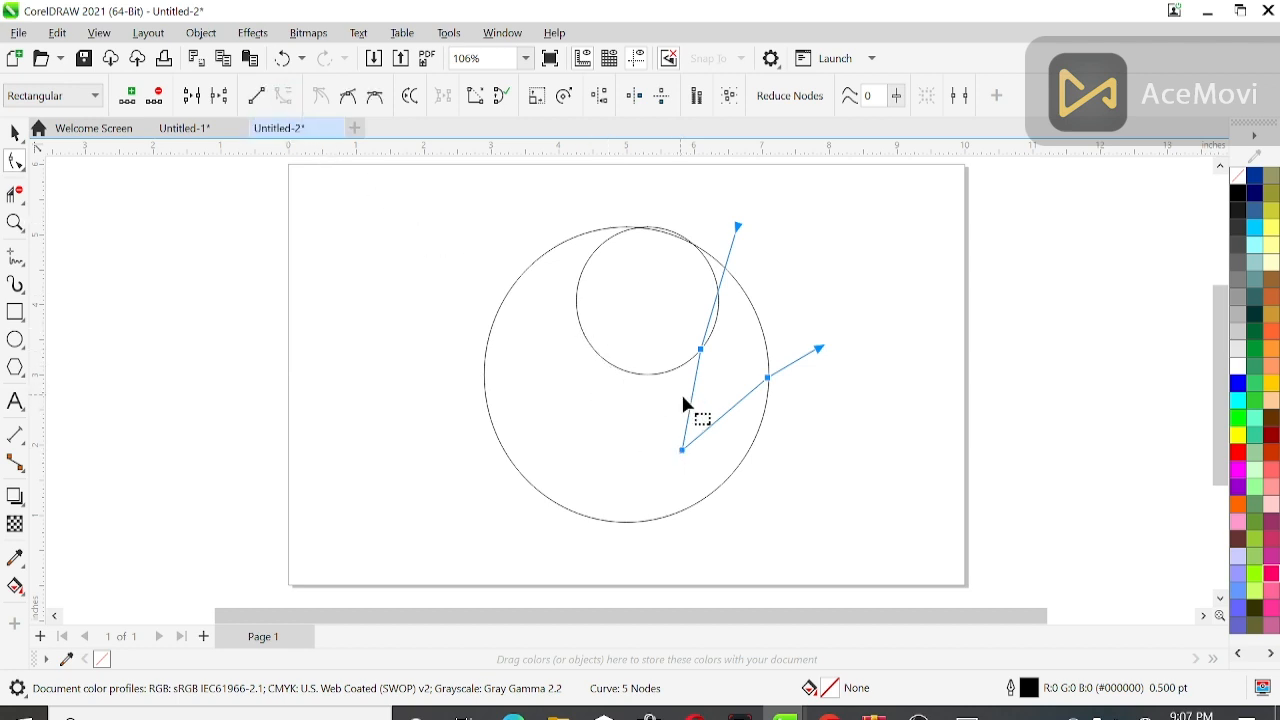
- Bend the two segments meeting at the lowest node outward to form a rounded leaf shape
scroll(716, 331, "up", 3)
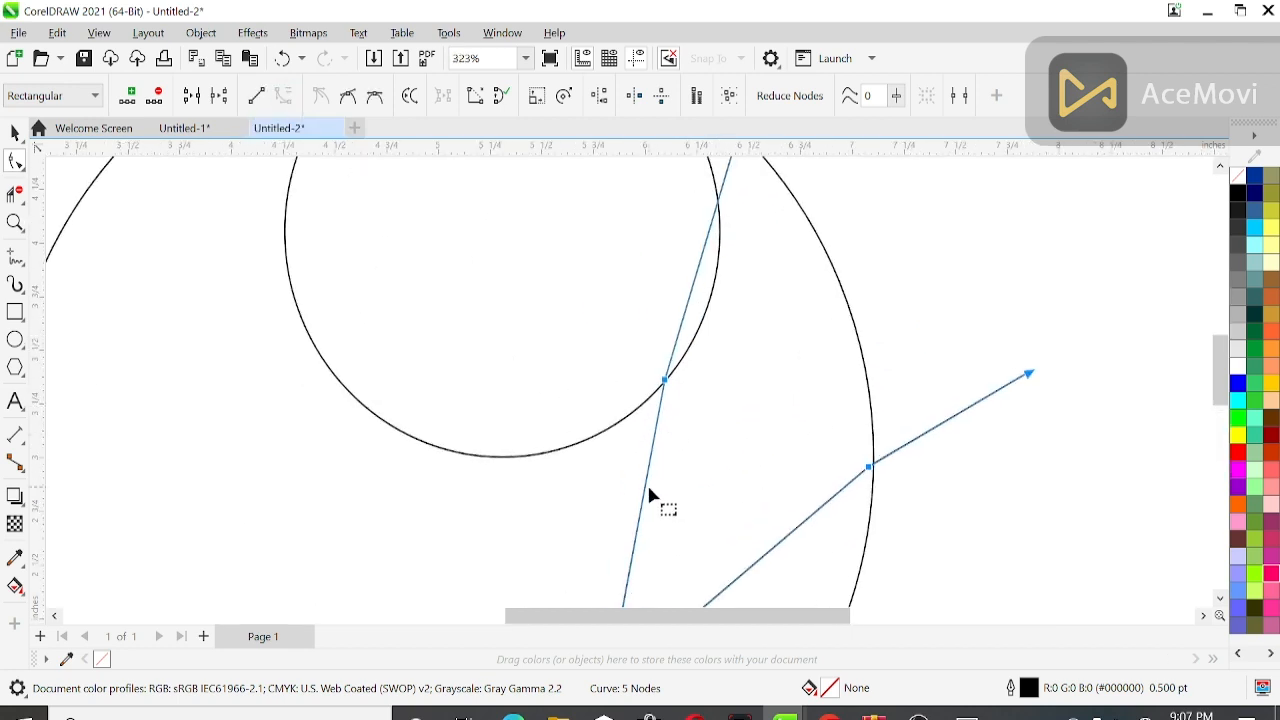
scroll(654, 494, "down", 2)
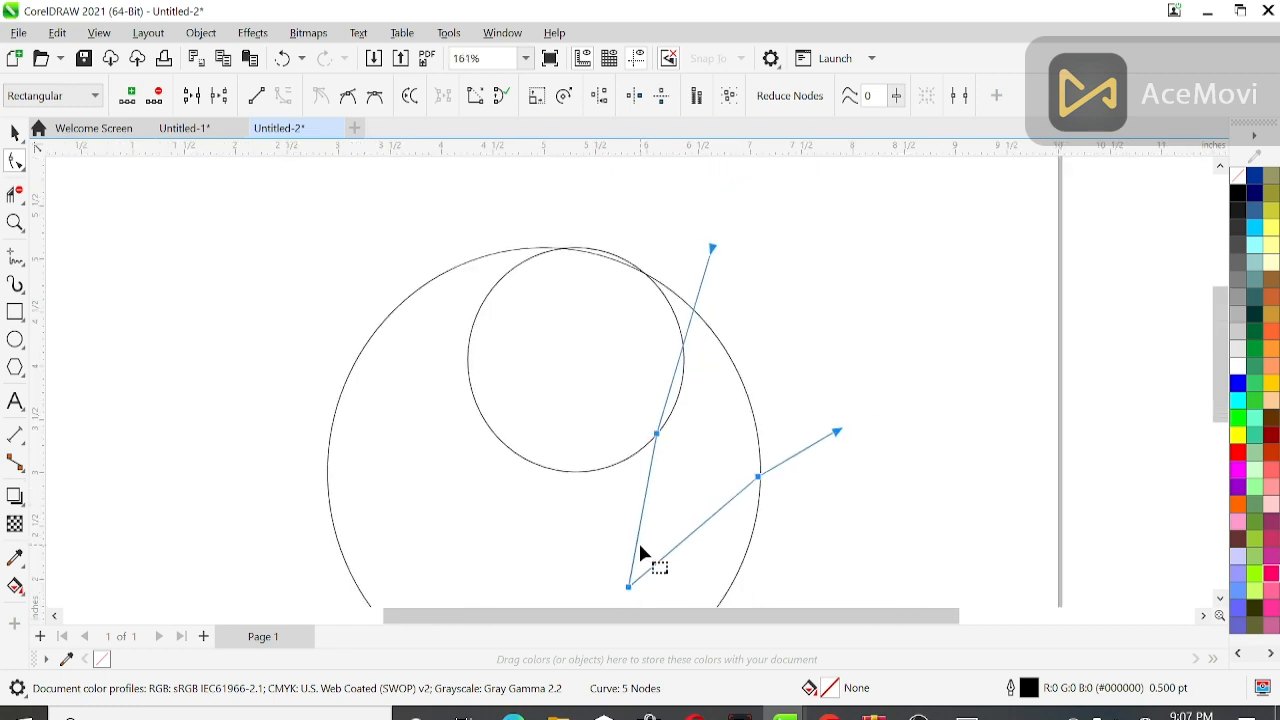
left_click_drag(637, 548, 610, 530)
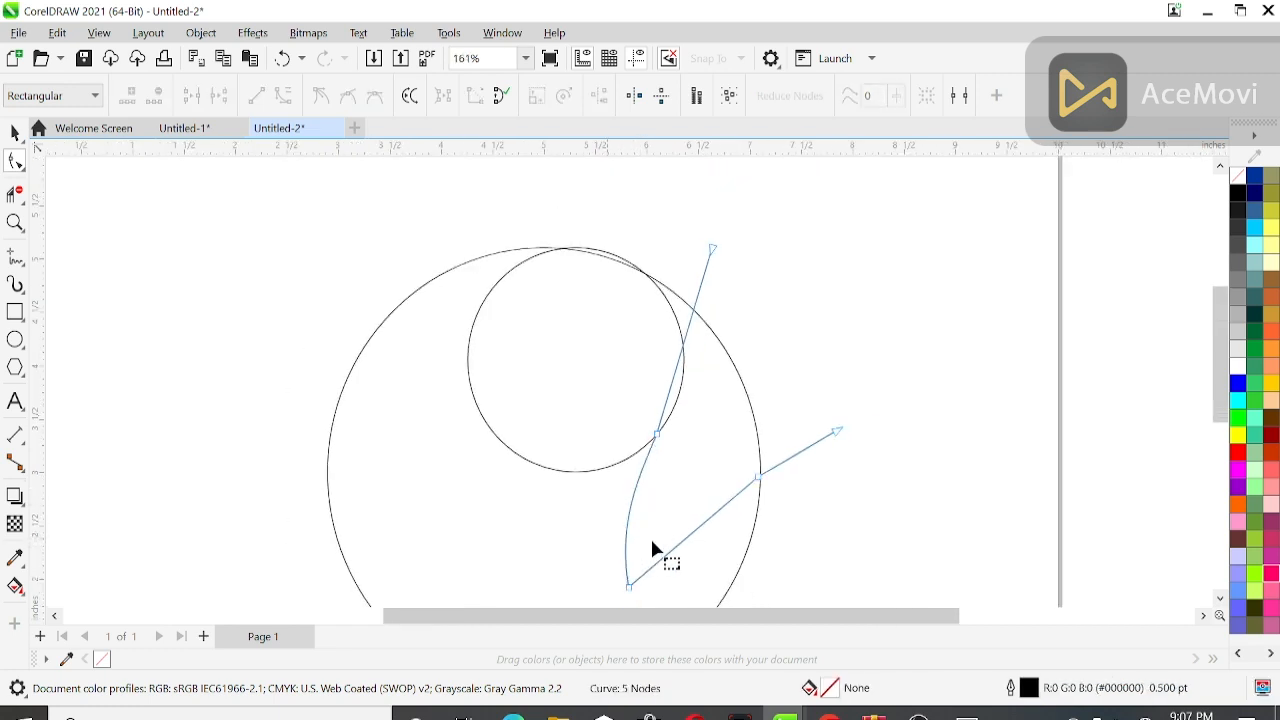
left_click_drag(680, 548, 707, 572)
left_click(800, 522)
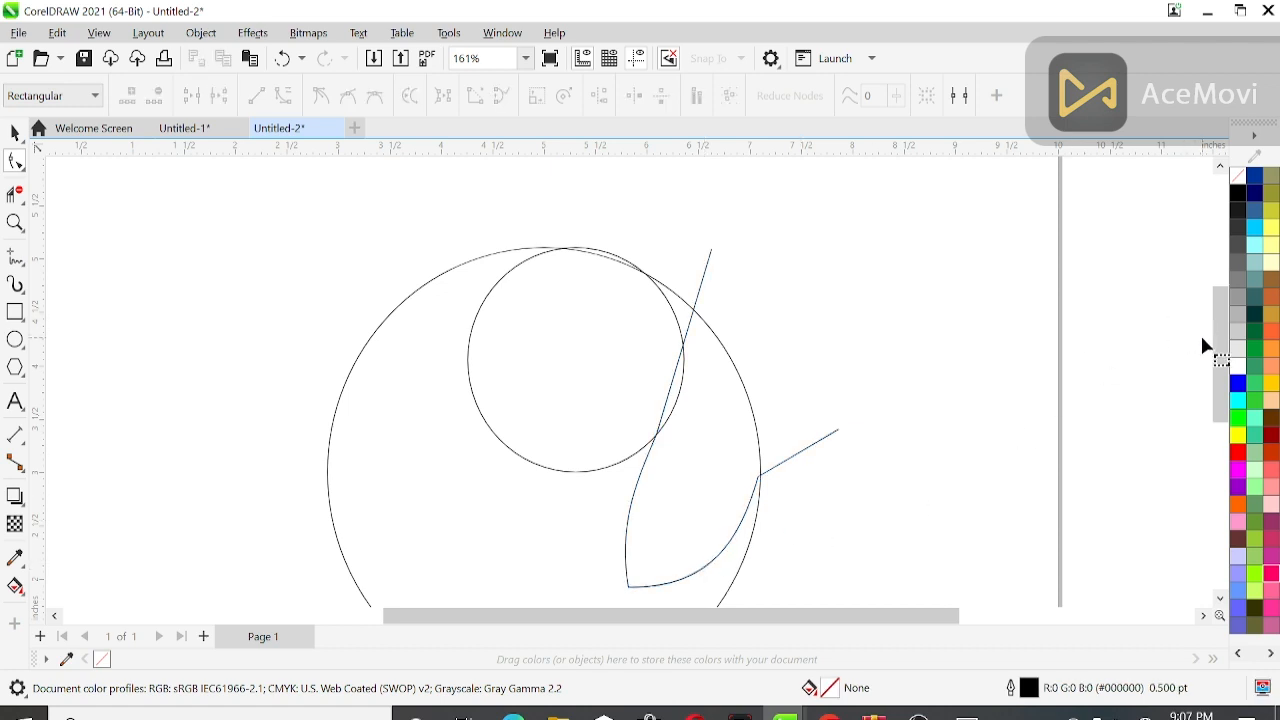
- Adjust both control handles of the curve's lowest node to widen the rounded lower part of the shape
scroll(1215, 353, "down", 1)
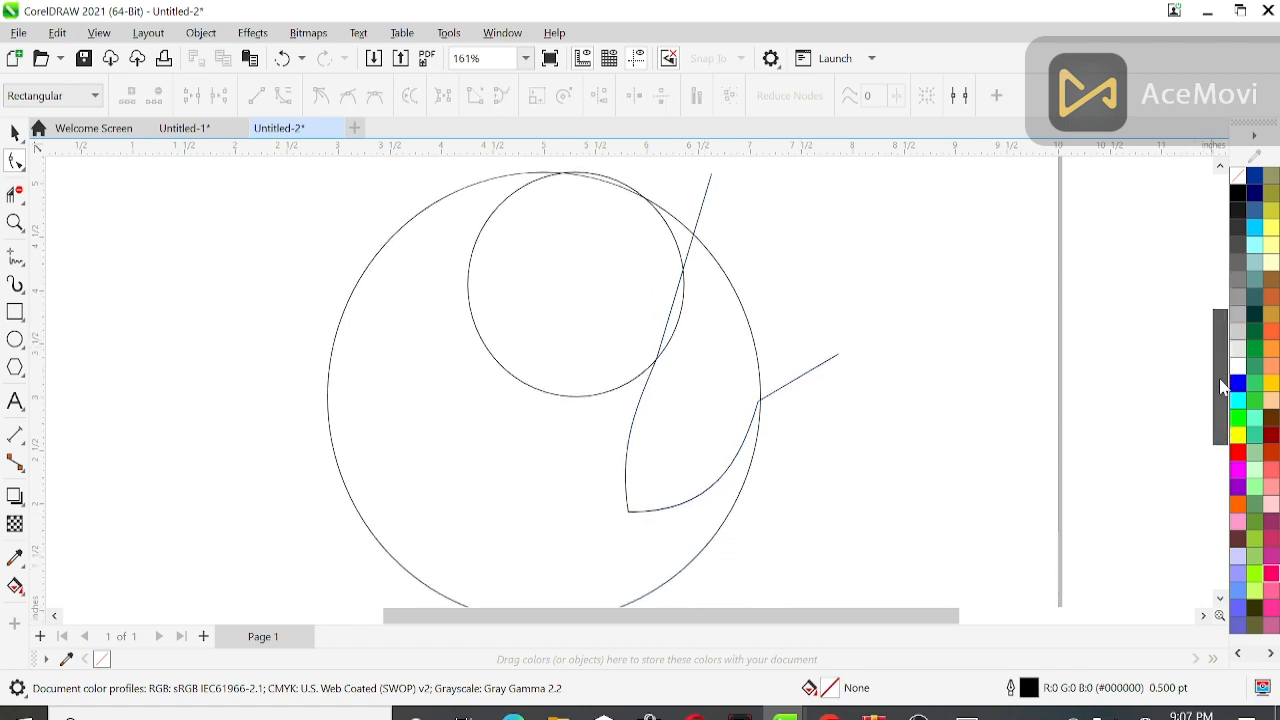
left_click(628, 467)
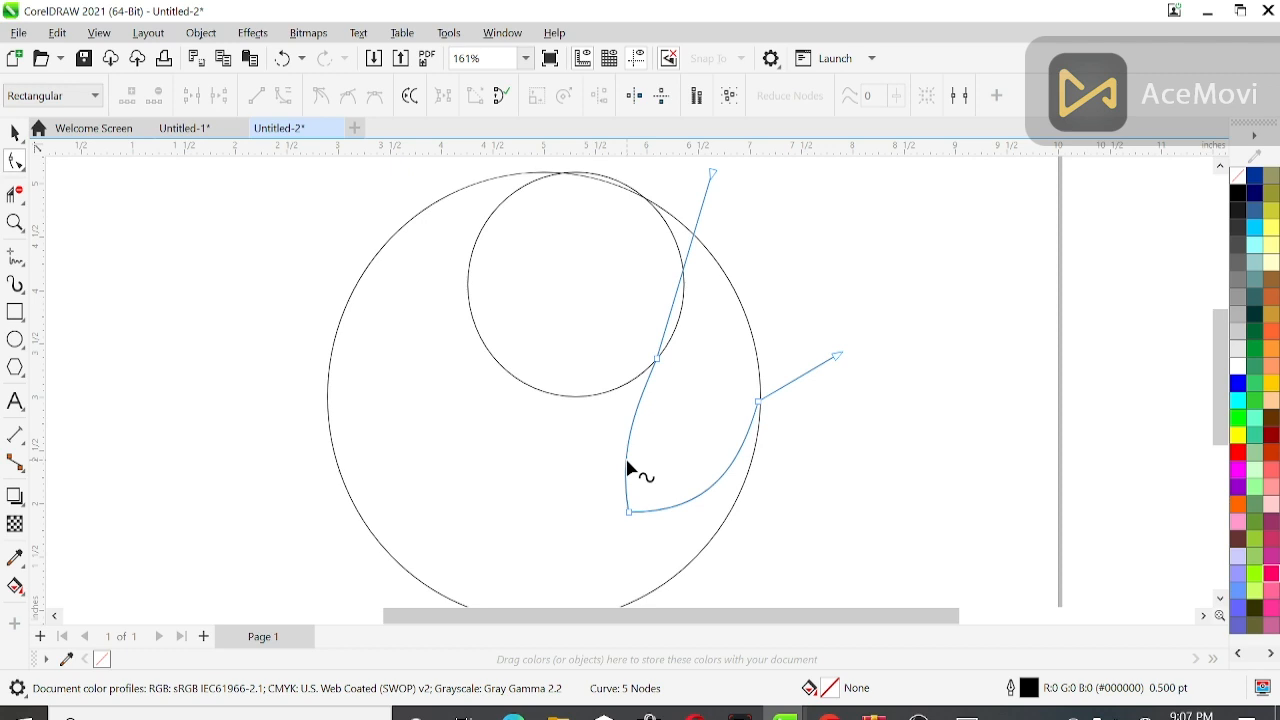
left_click(629, 513)
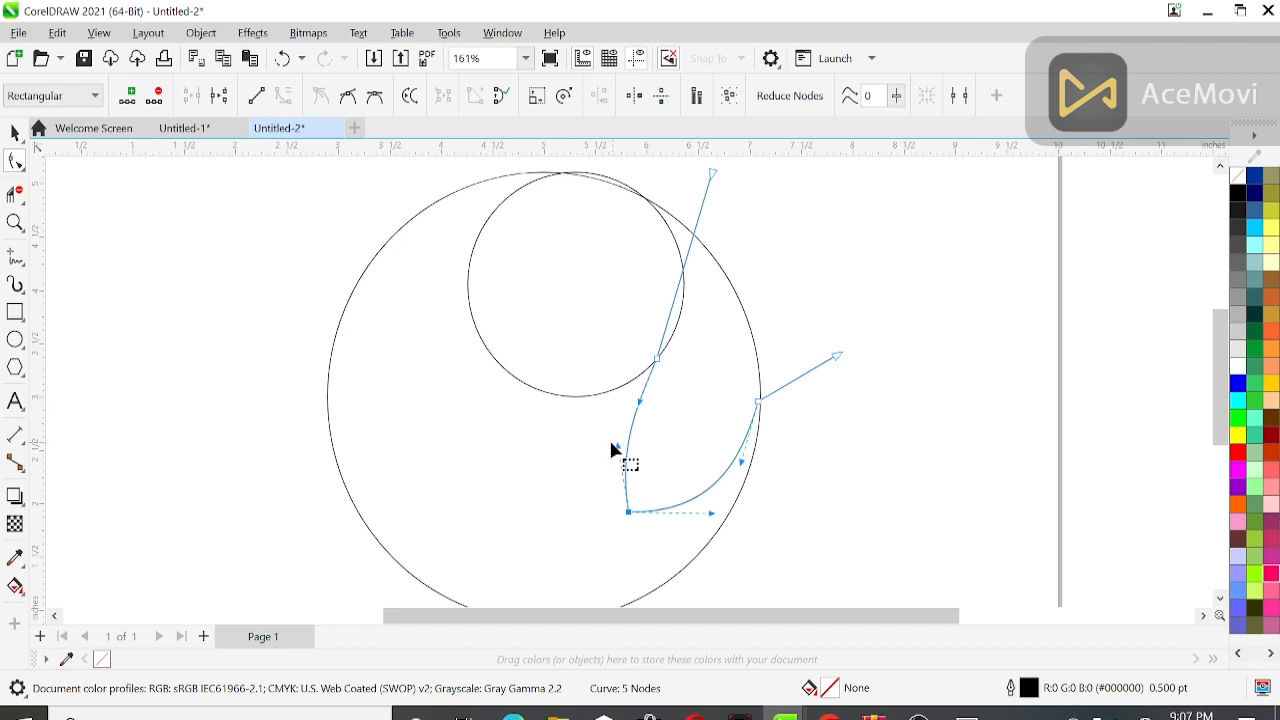
mouse_move(615, 449)
left_mouse_down()
mouse_move(593, 442)
mouse_move(599, 463)
left_mouse_up()
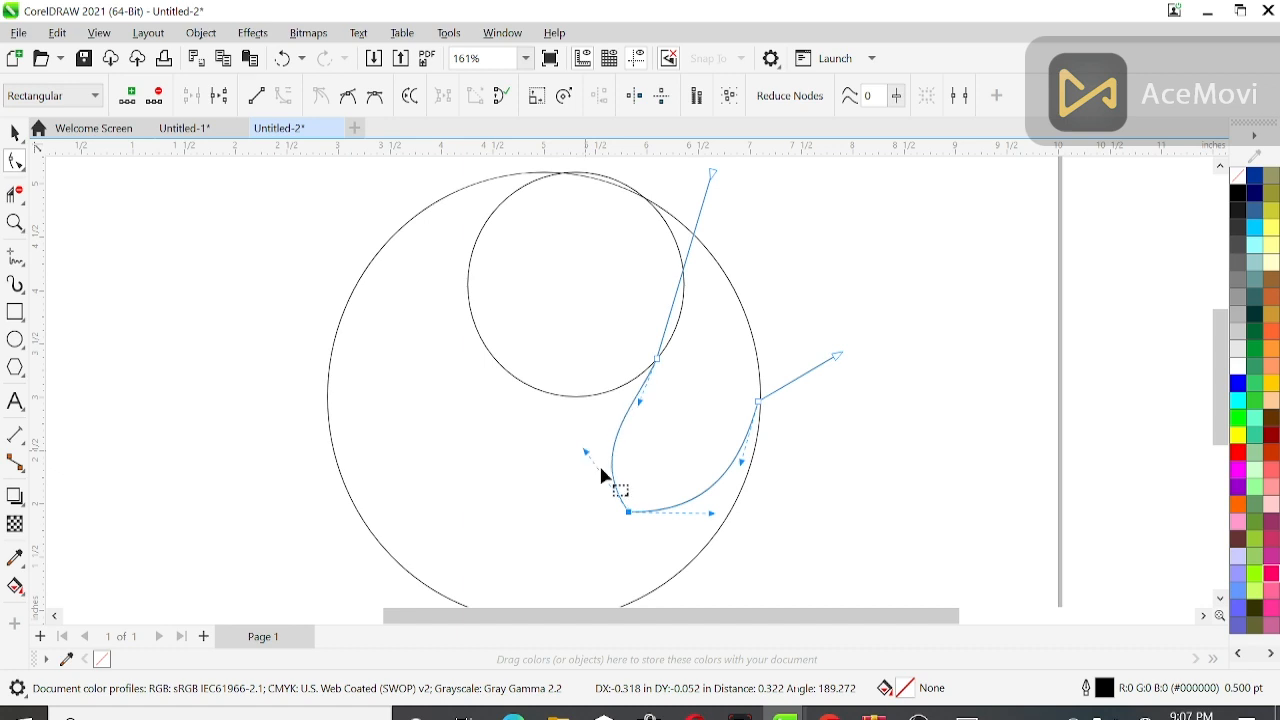
left_click_drag(714, 515, 709, 560)
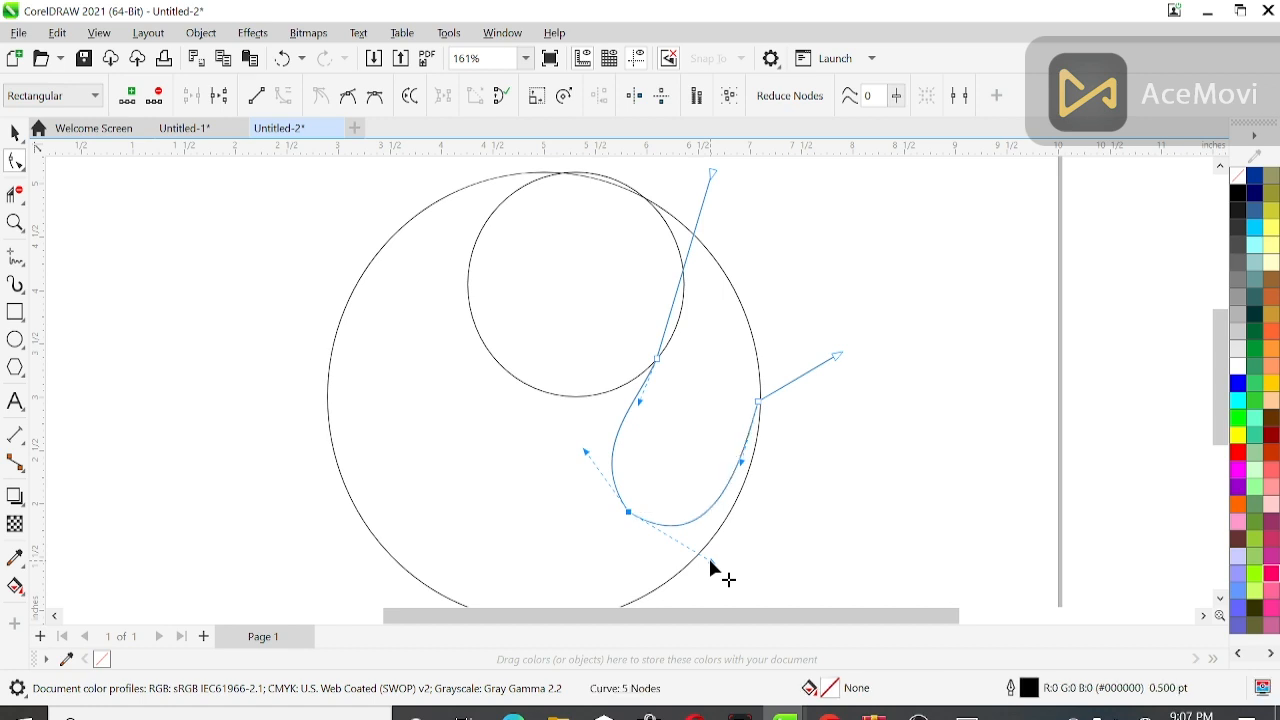
left_click(775, 452)
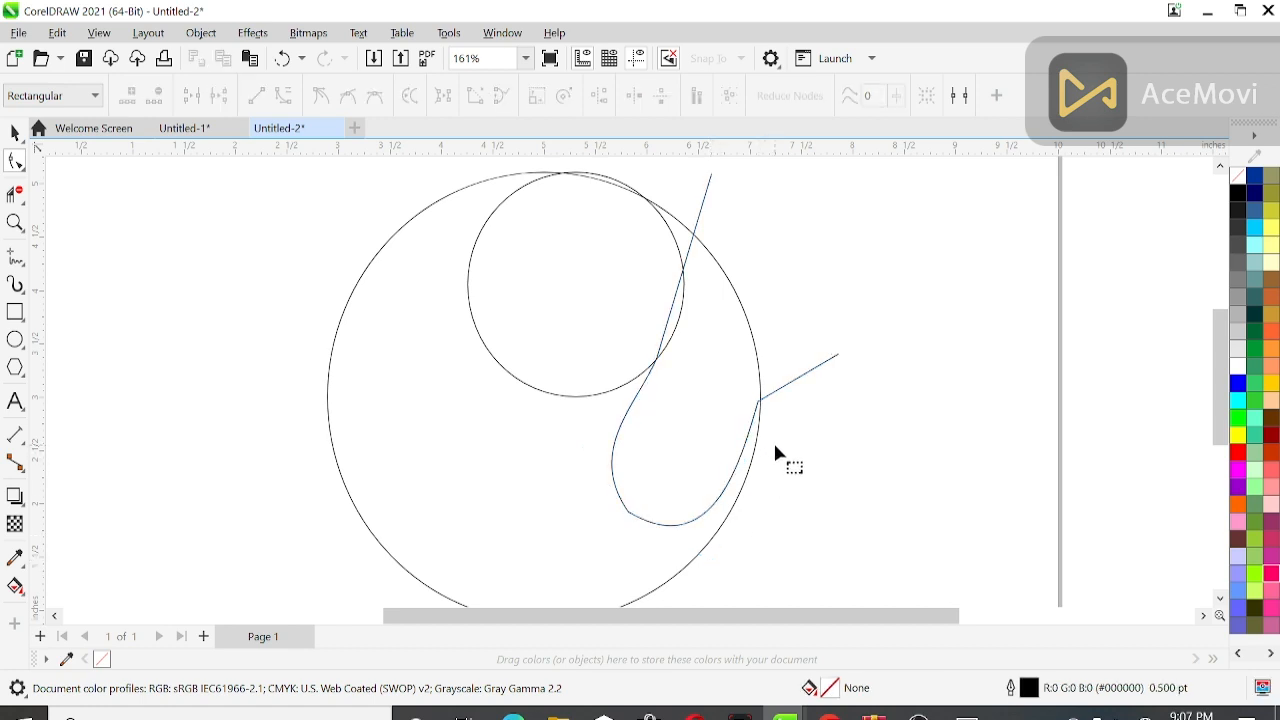
- Add a node on each side of the curve's lower-left corner and delete the corner node to smooth the bend
left_click(640, 514)
left_click(617, 432)
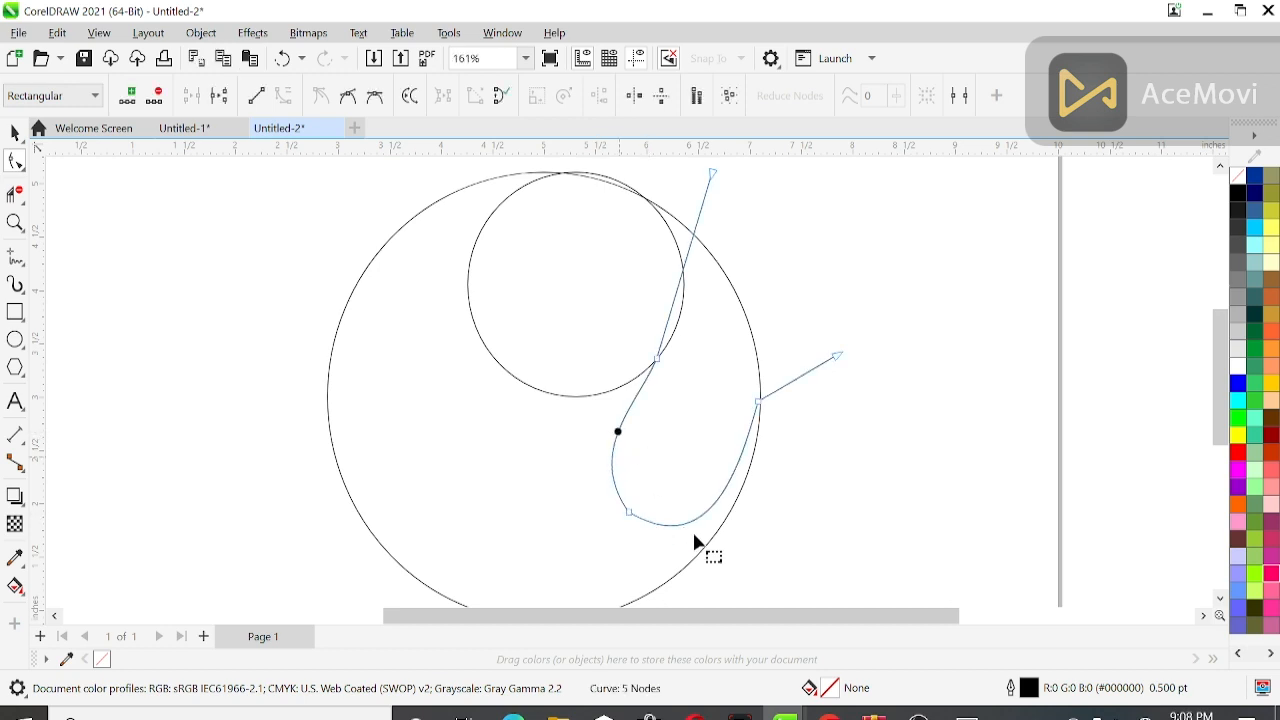
left_click(127, 95)
double_click(690, 520)
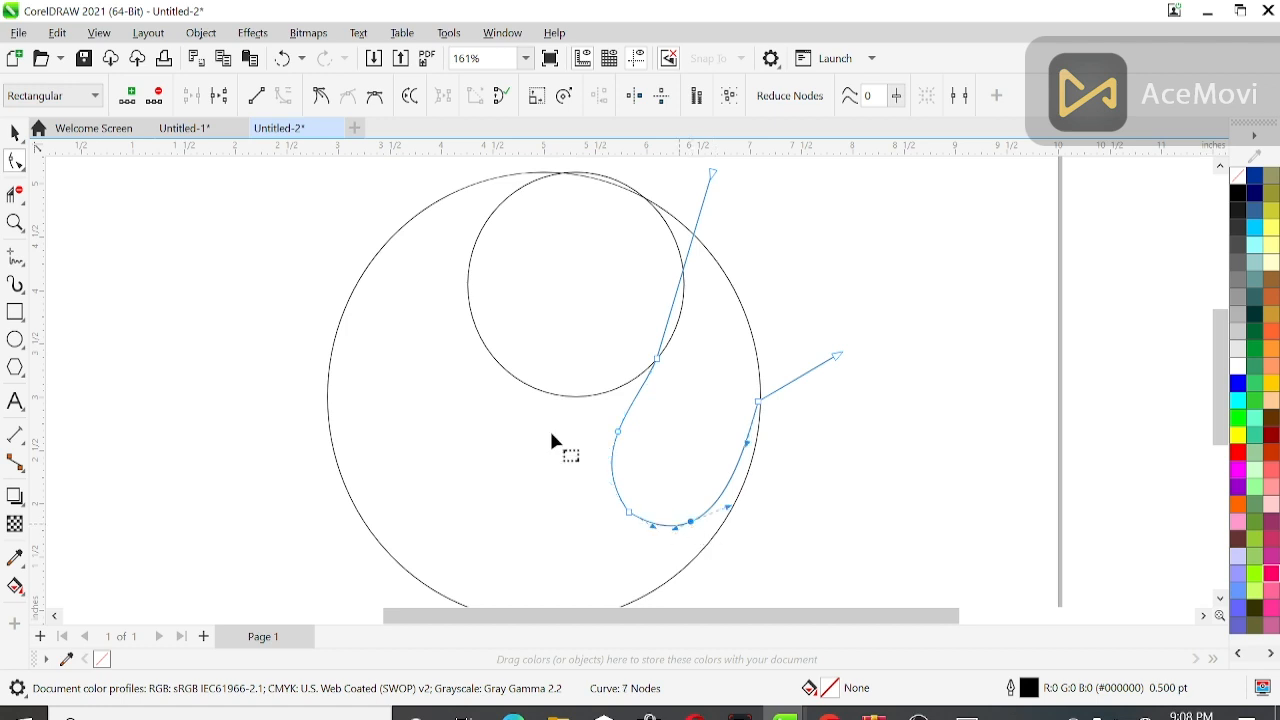
left_click(630, 516)
left_click(910, 462)
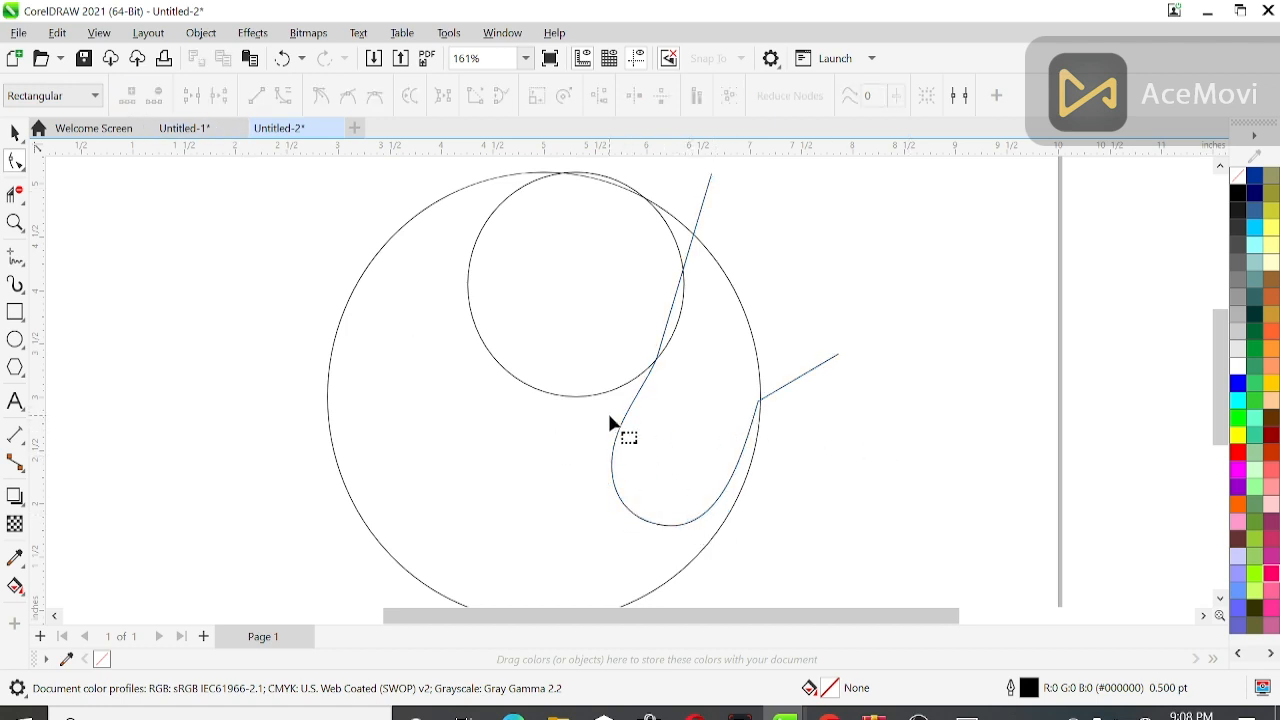
scroll(662, 373, "up", 8)
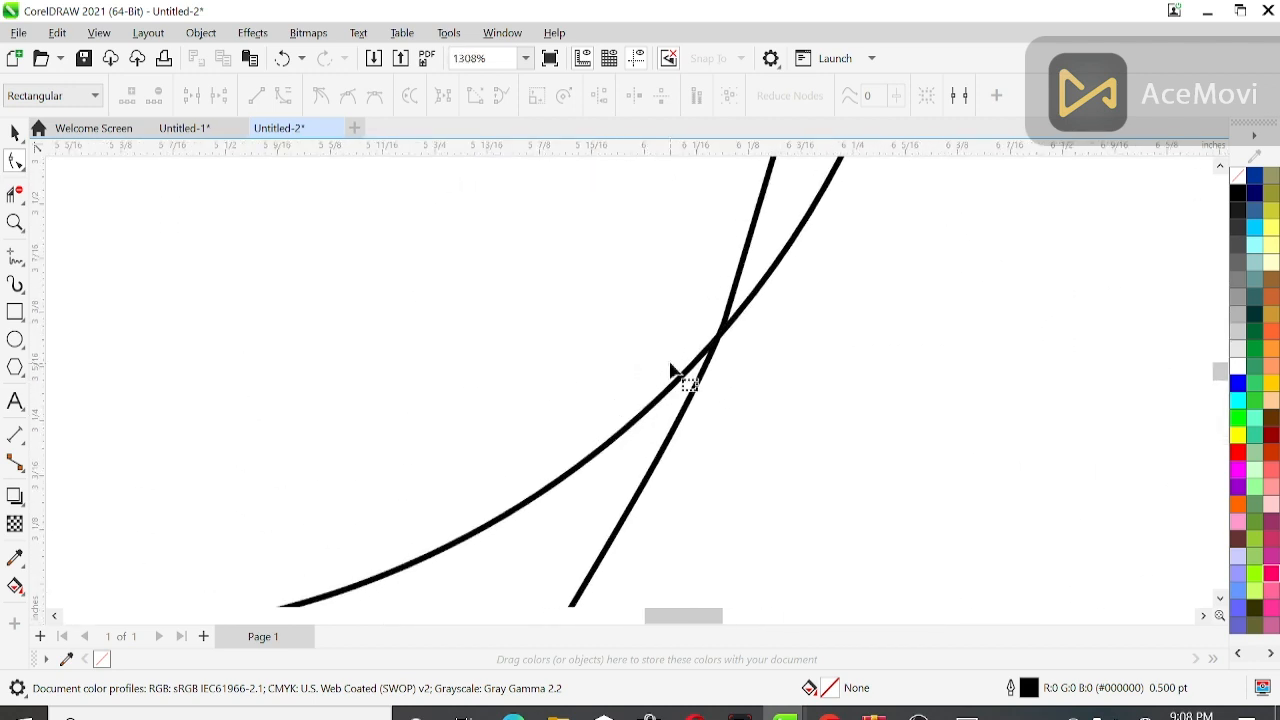
left_click(706, 372)
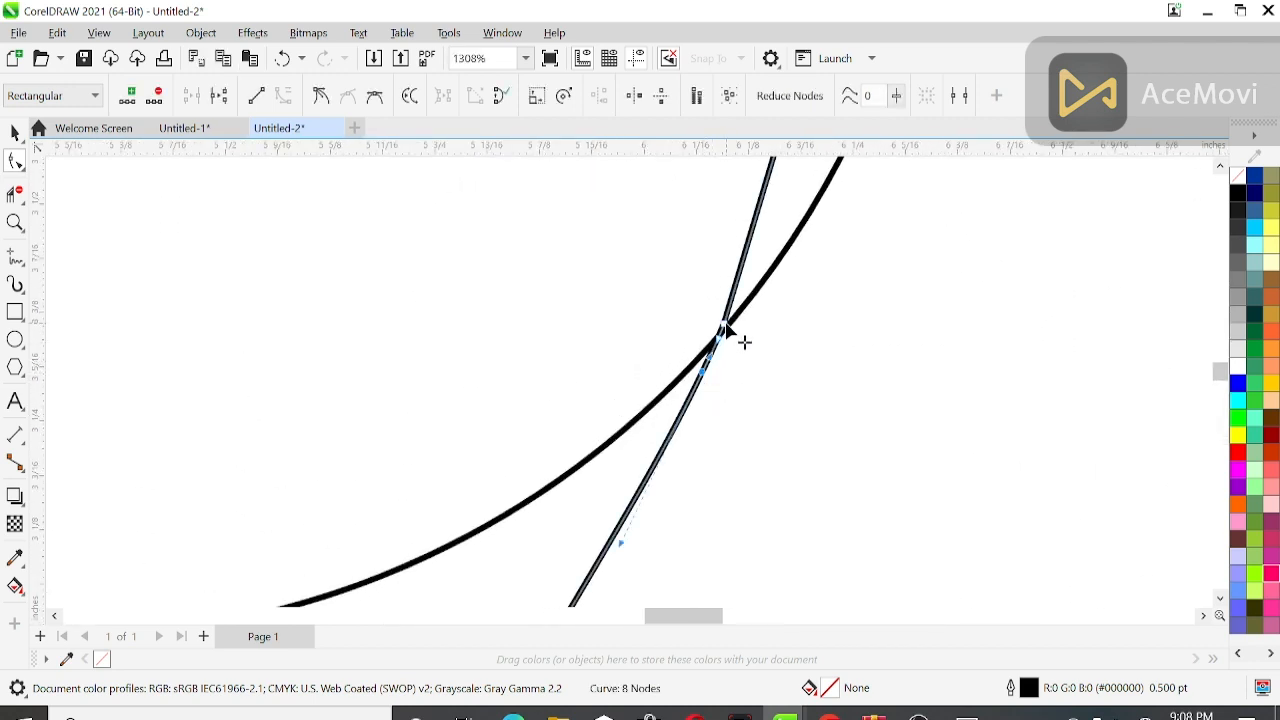
scroll(722, 342, "up", 1)
scroll(722, 342, "up", 3)
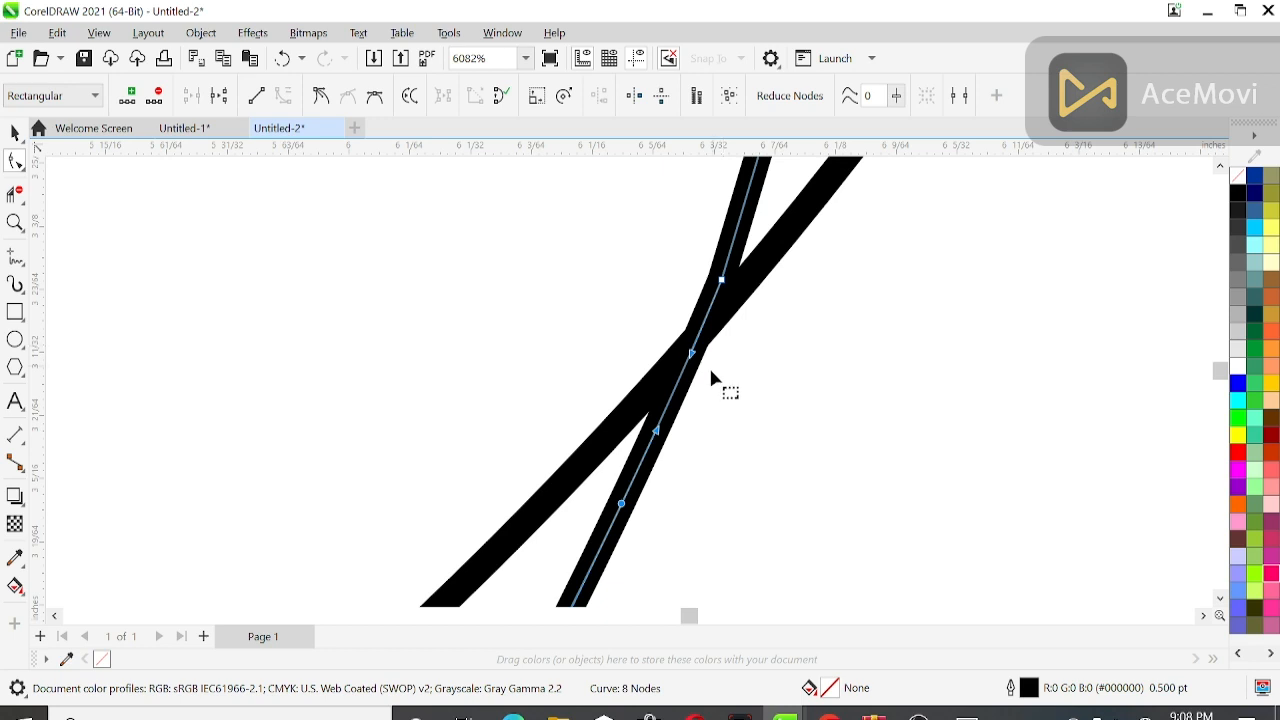
double_click(621, 503)
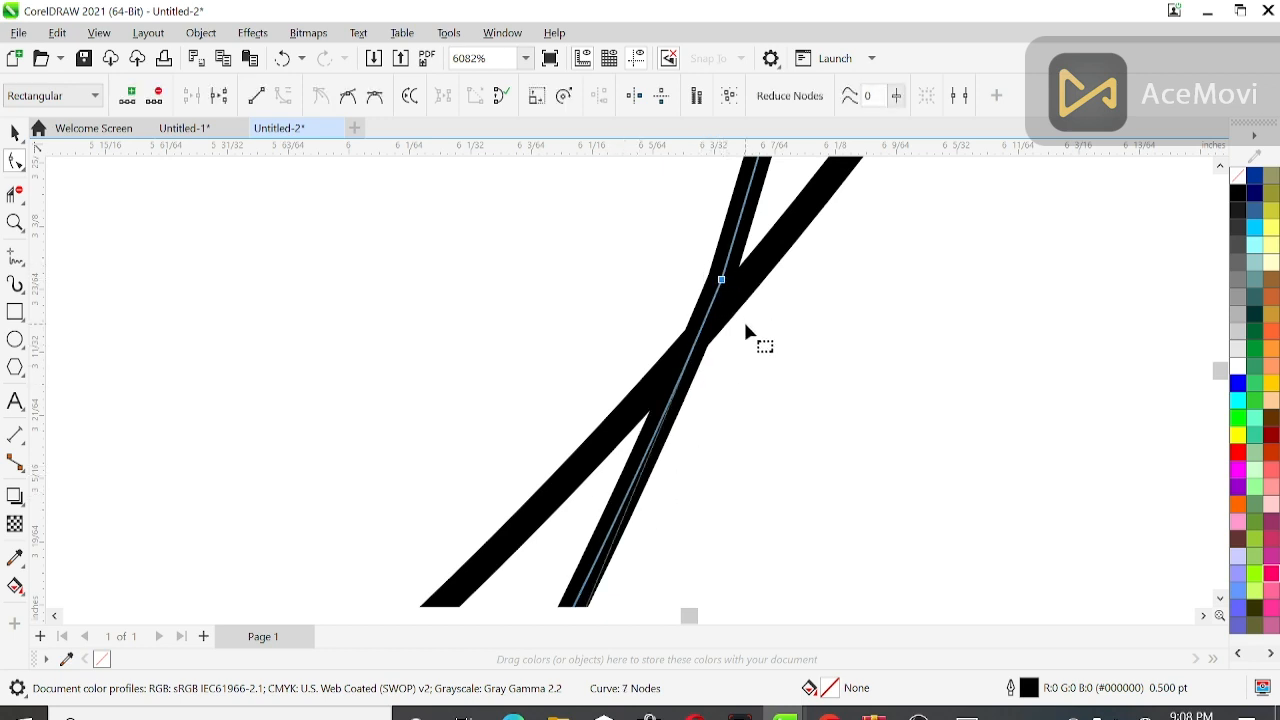
scroll(745, 322, "down", 10)
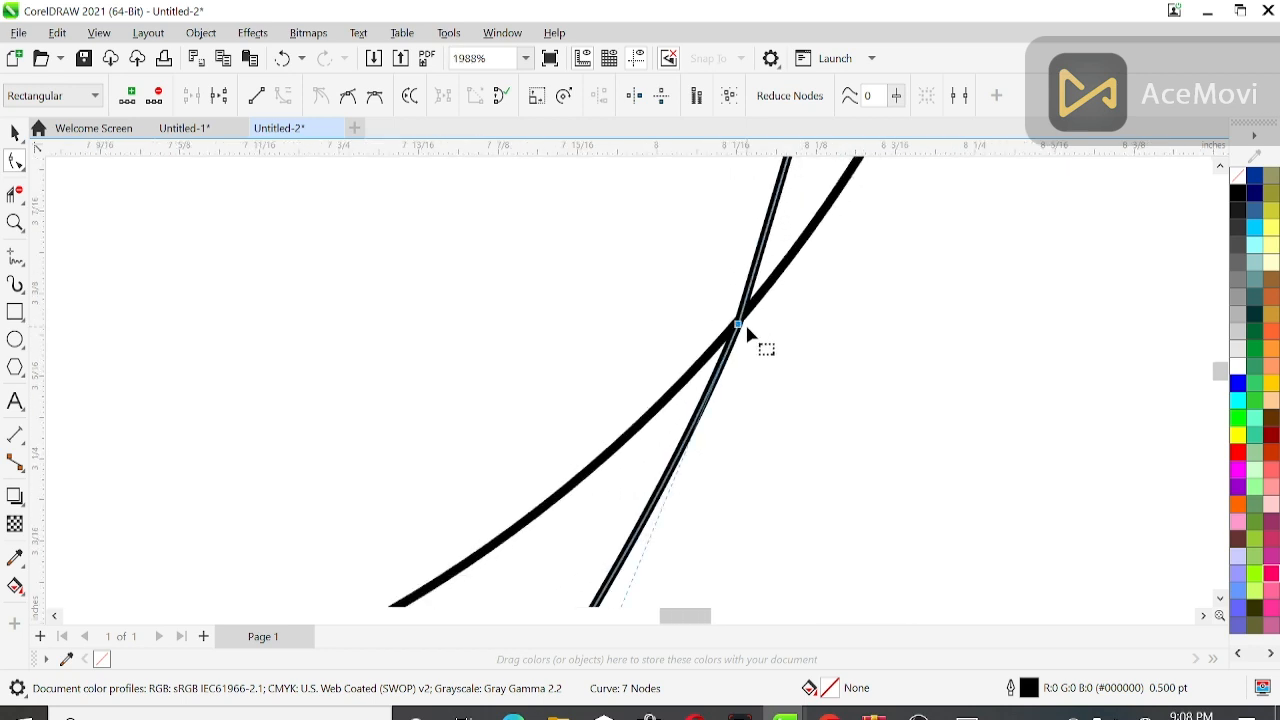
left_click(938, 282)
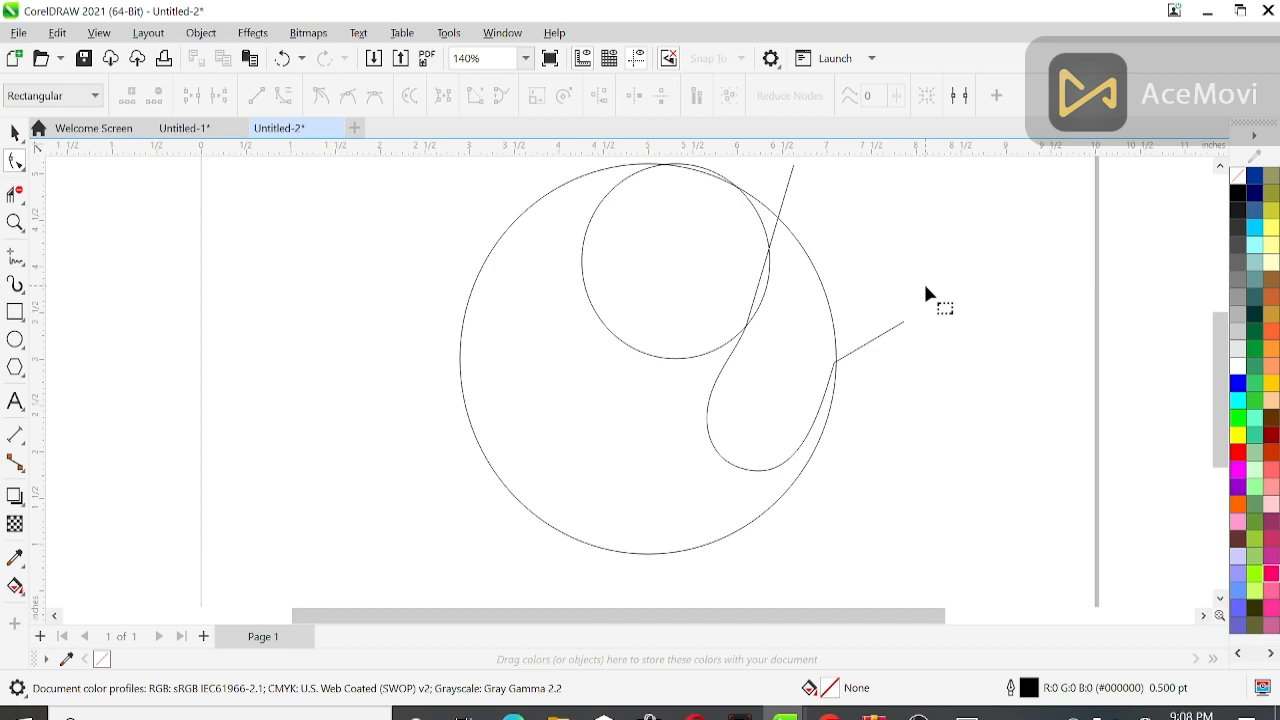
key("space")
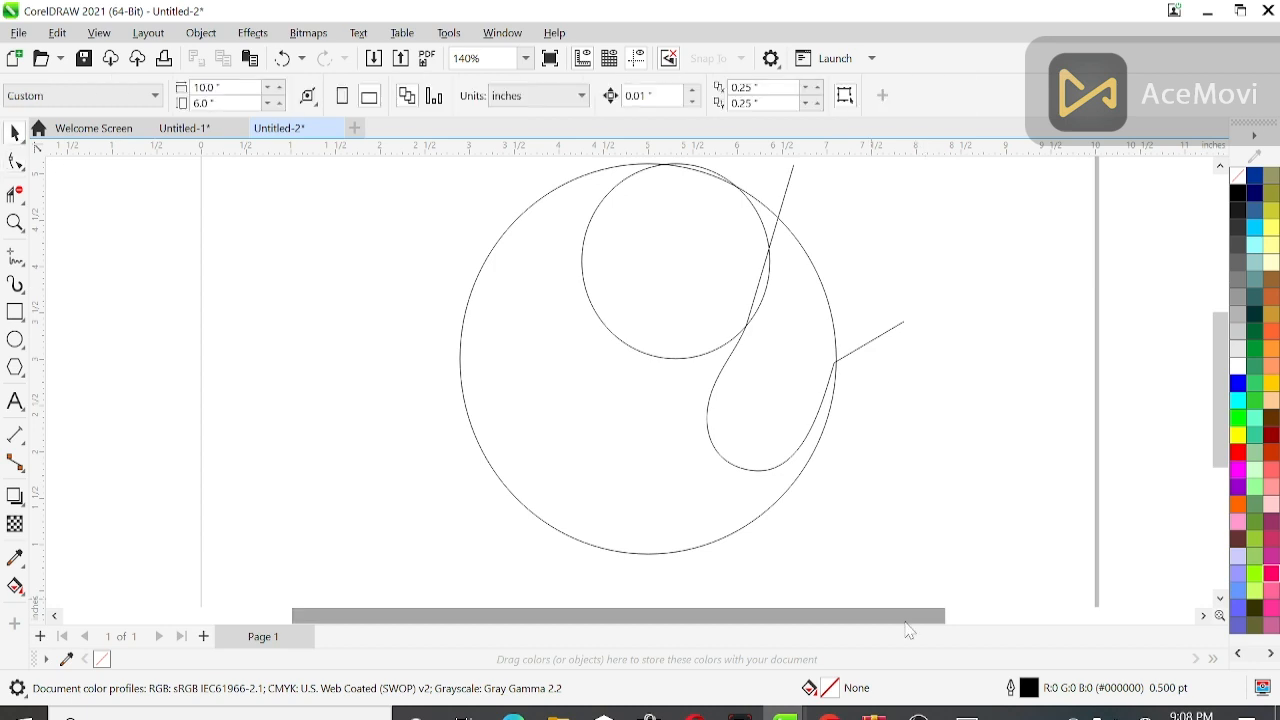
left_click(24, 205)
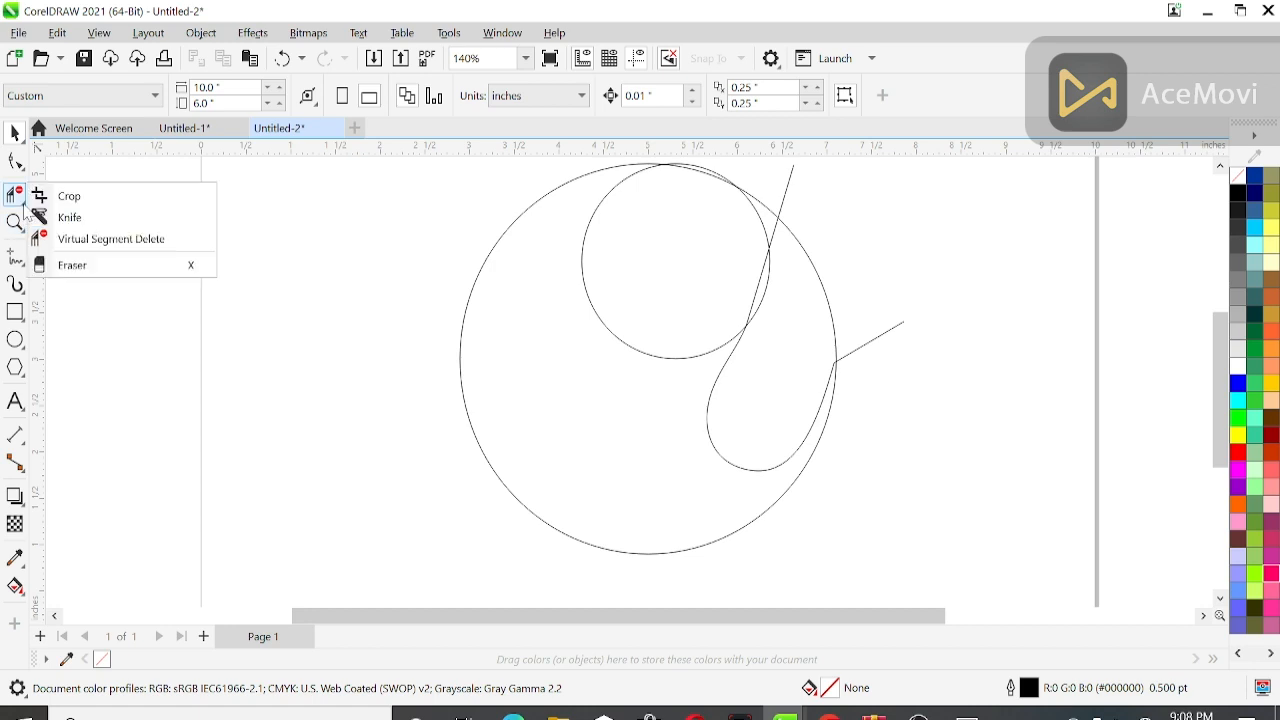
left_click(60, 262)
left_click(745, 342)
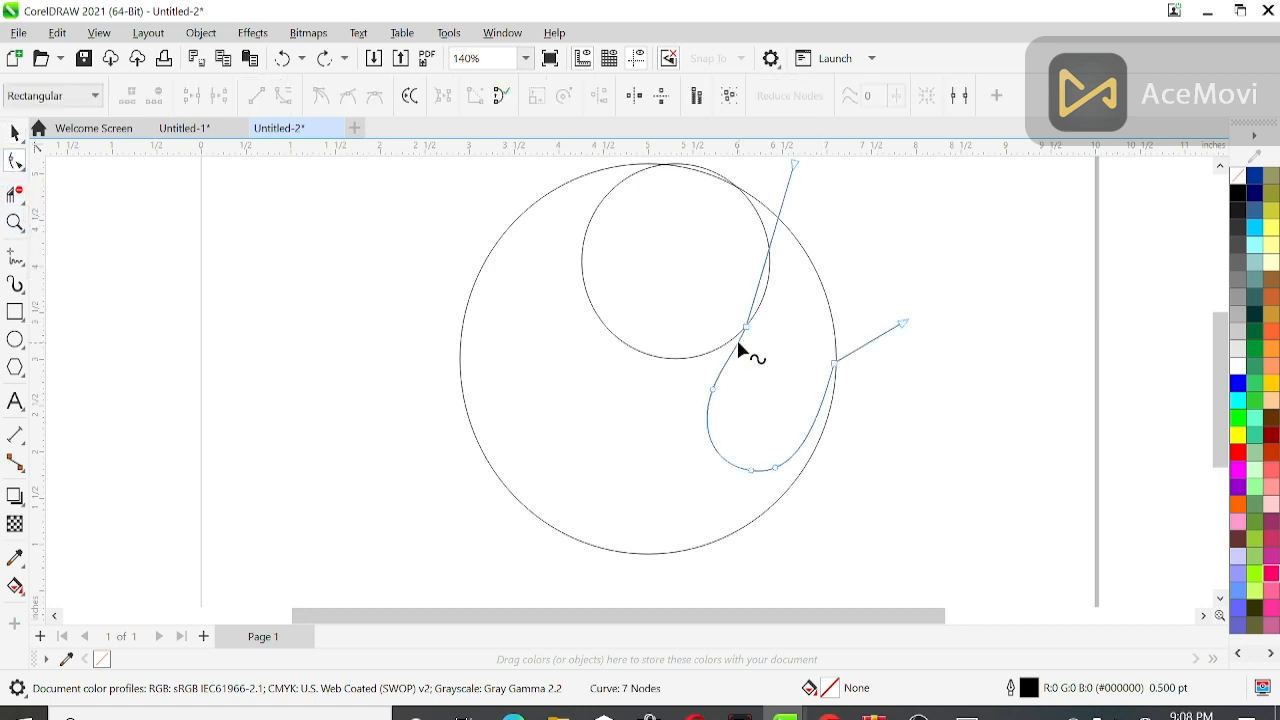
- Pull the control handle below the curve's junction with the small circle toward that circle, and move the neighbouring node outward to round the bend
scroll(745, 345, "up", 7)
scroll(745, 345, "up", 1)
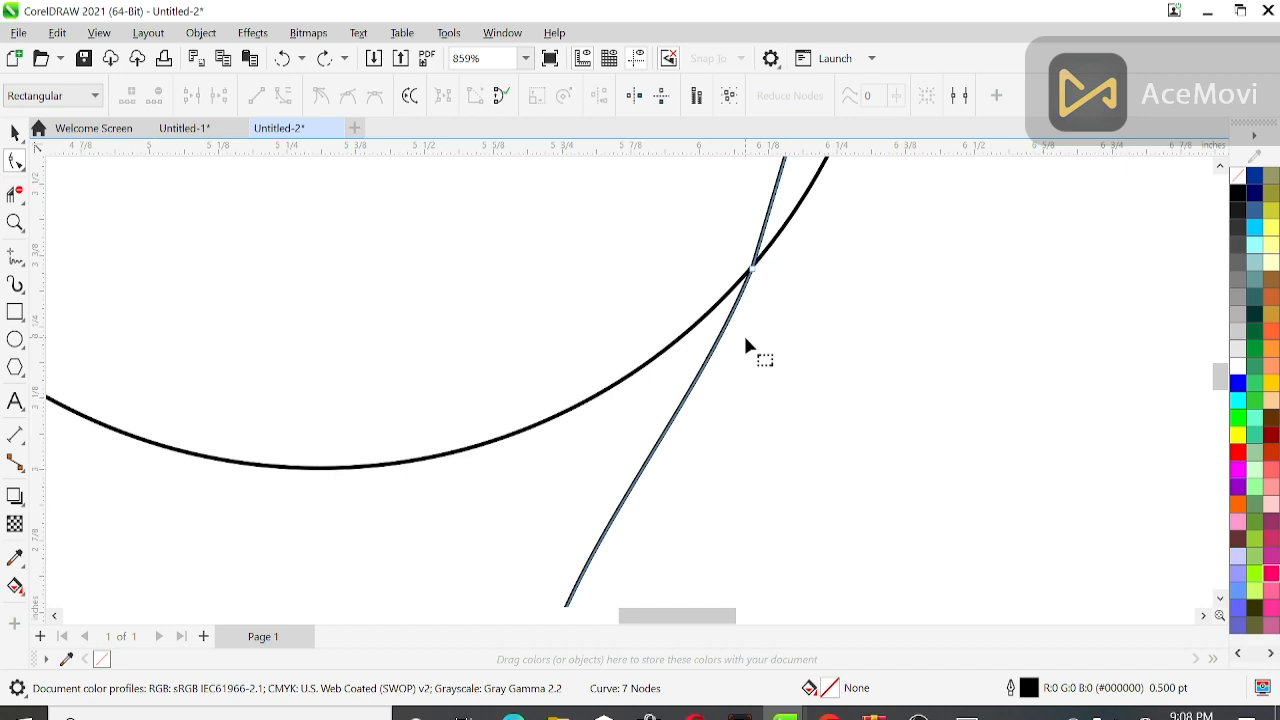
left_click(751, 272)
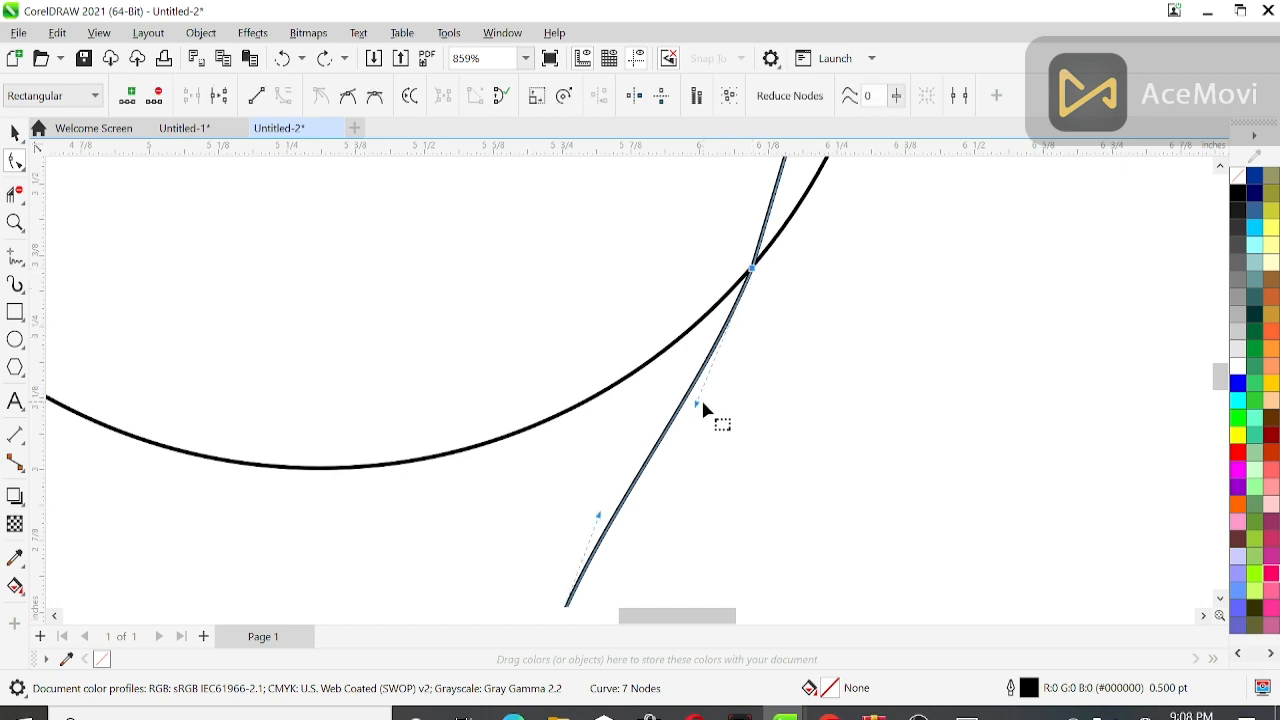
left_click_drag(693, 406, 622, 397)
scroll(688, 392, "down", 8)
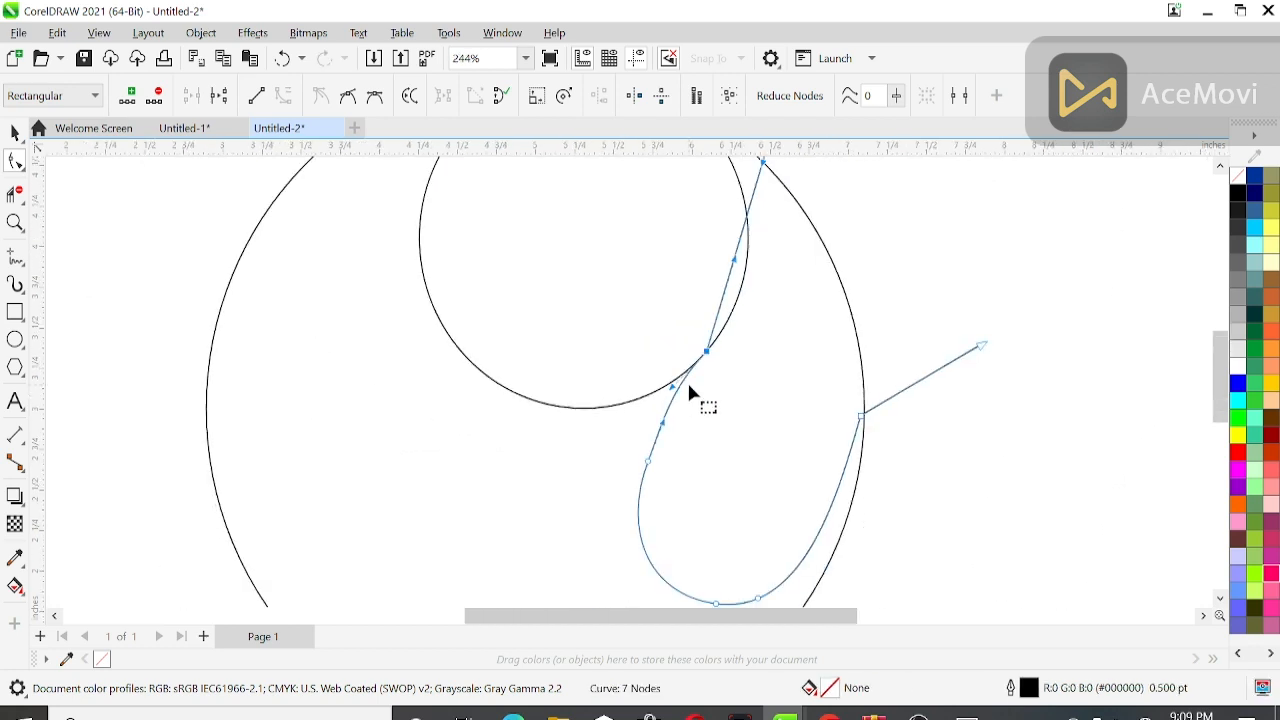
left_click_drag(646, 463, 634, 467)
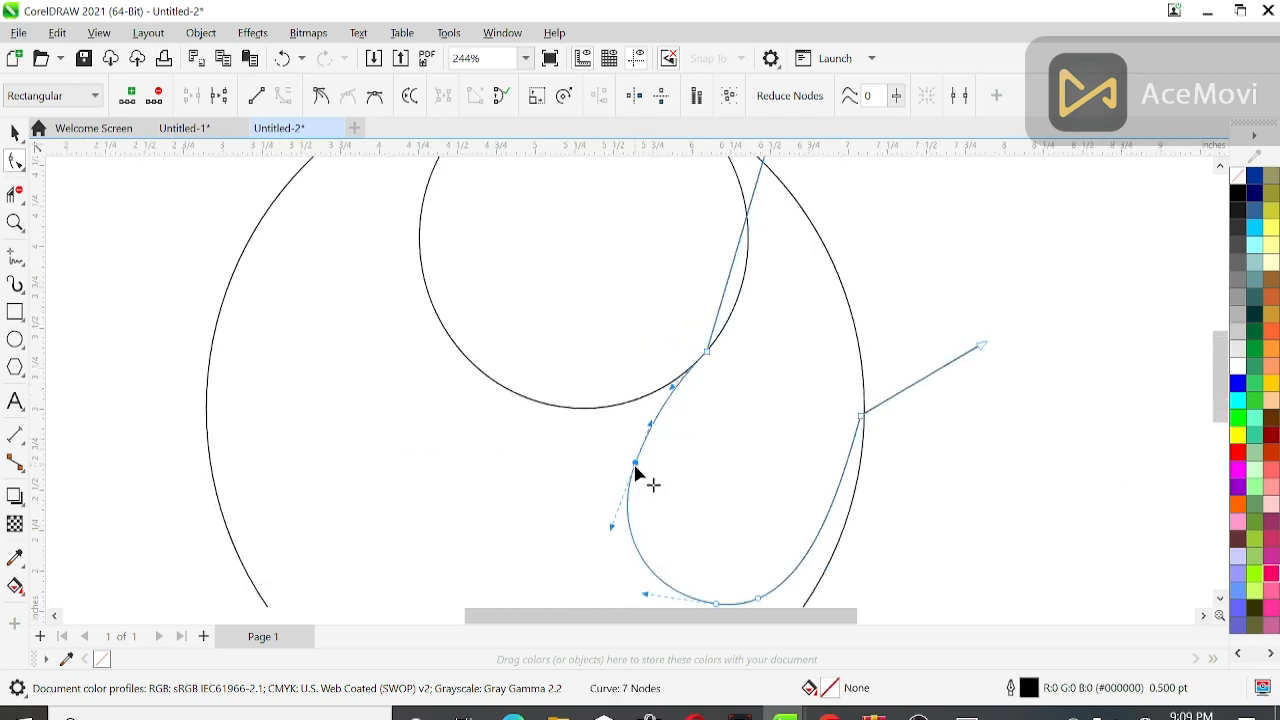
left_click(905, 298)
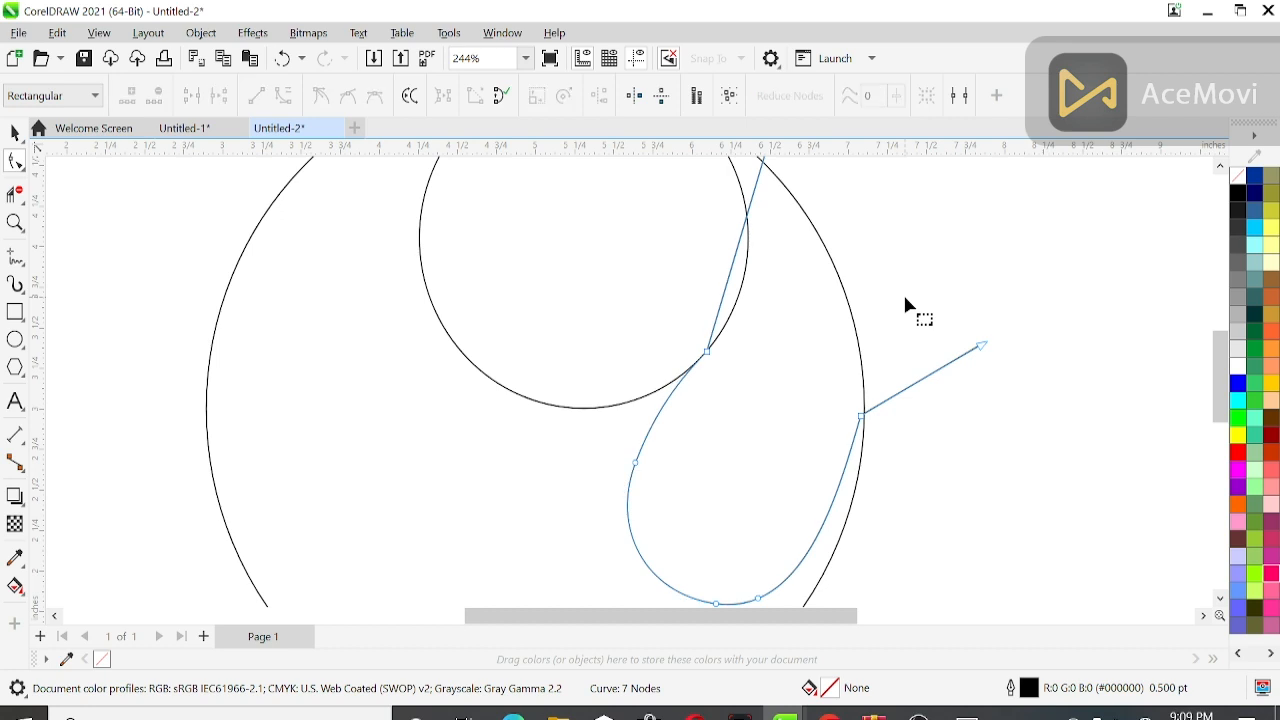
- Reselect the curve and move its lowest node slightly downward
left_click(90, 205)
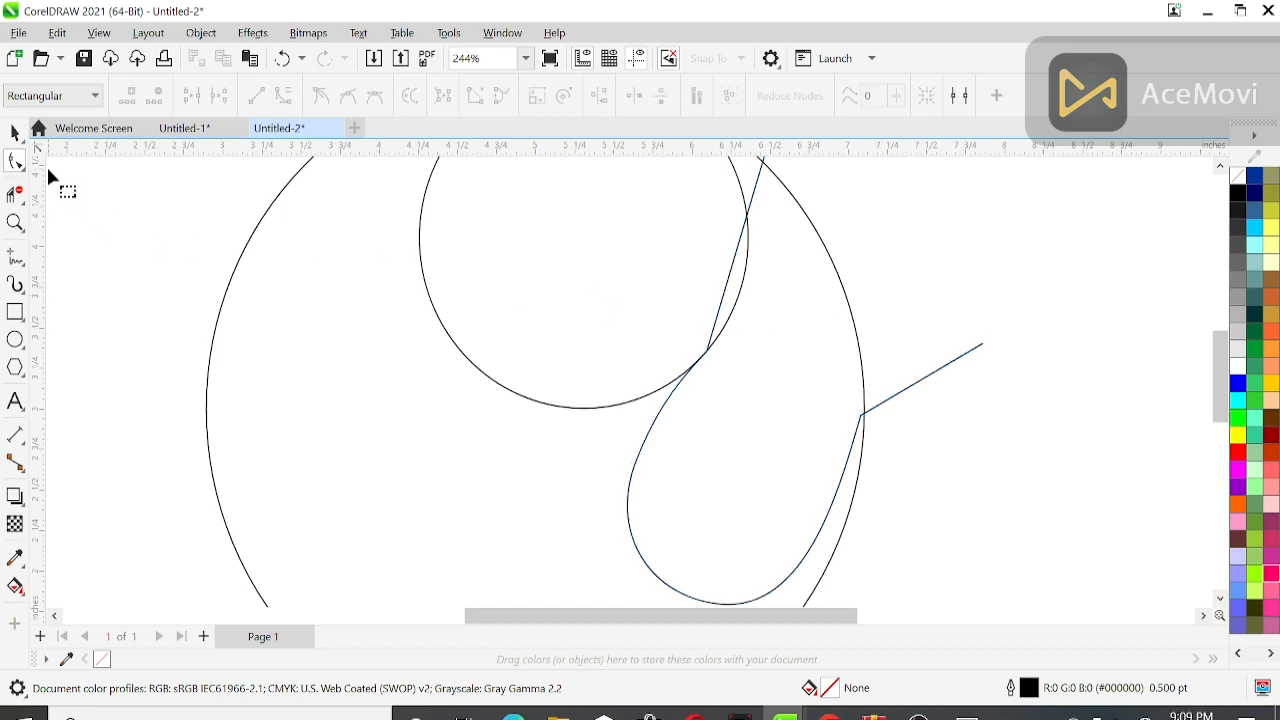
scroll(48, 172, "down", 2)
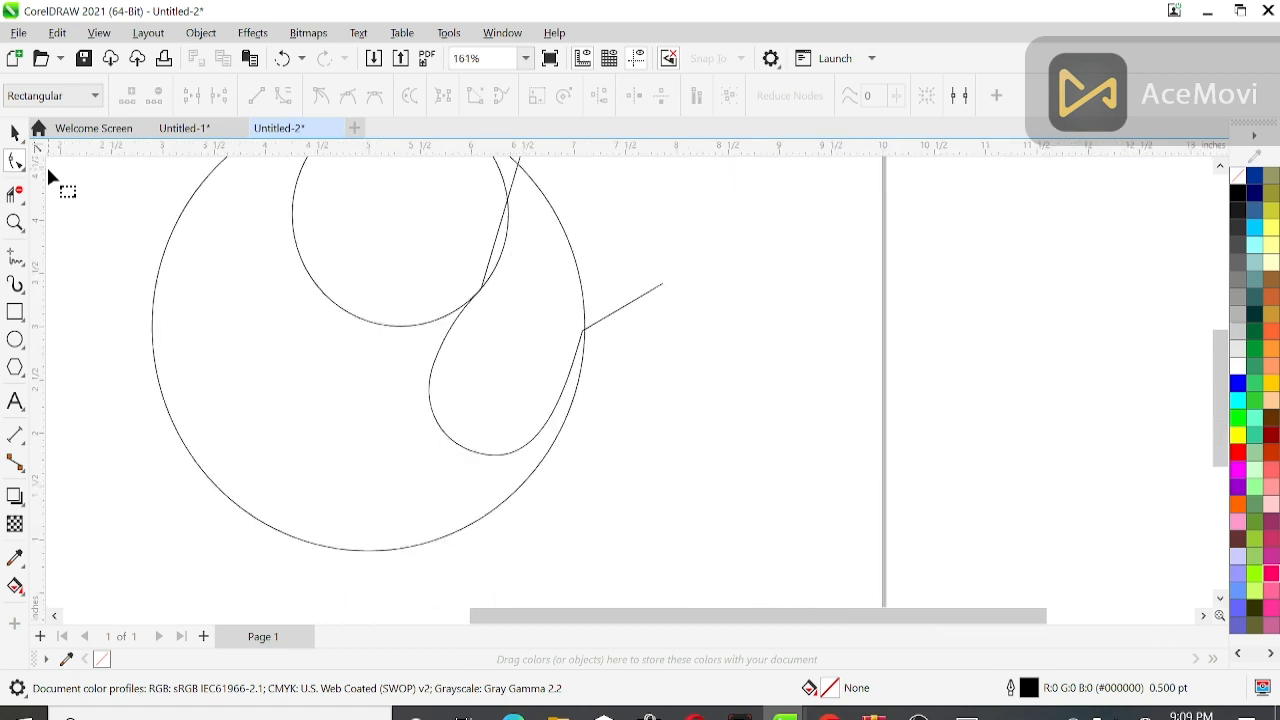
left_click(585, 337)
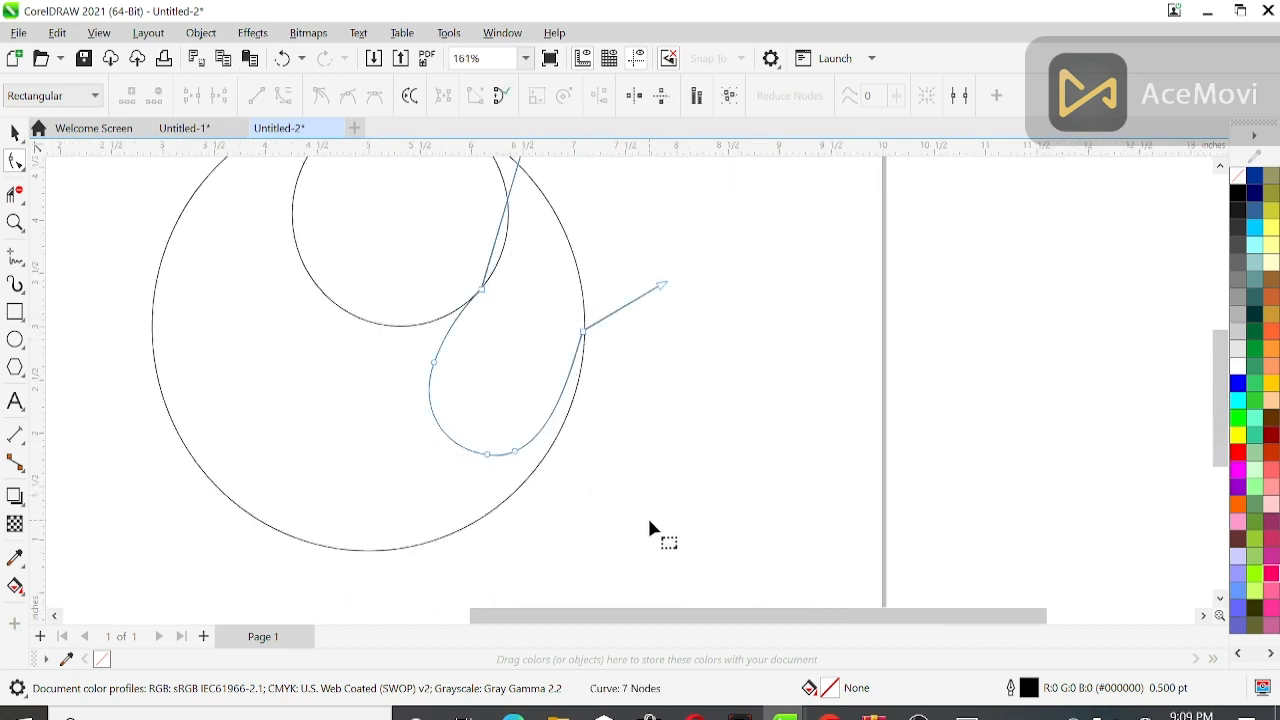
left_click_drag(490, 458, 490, 466)
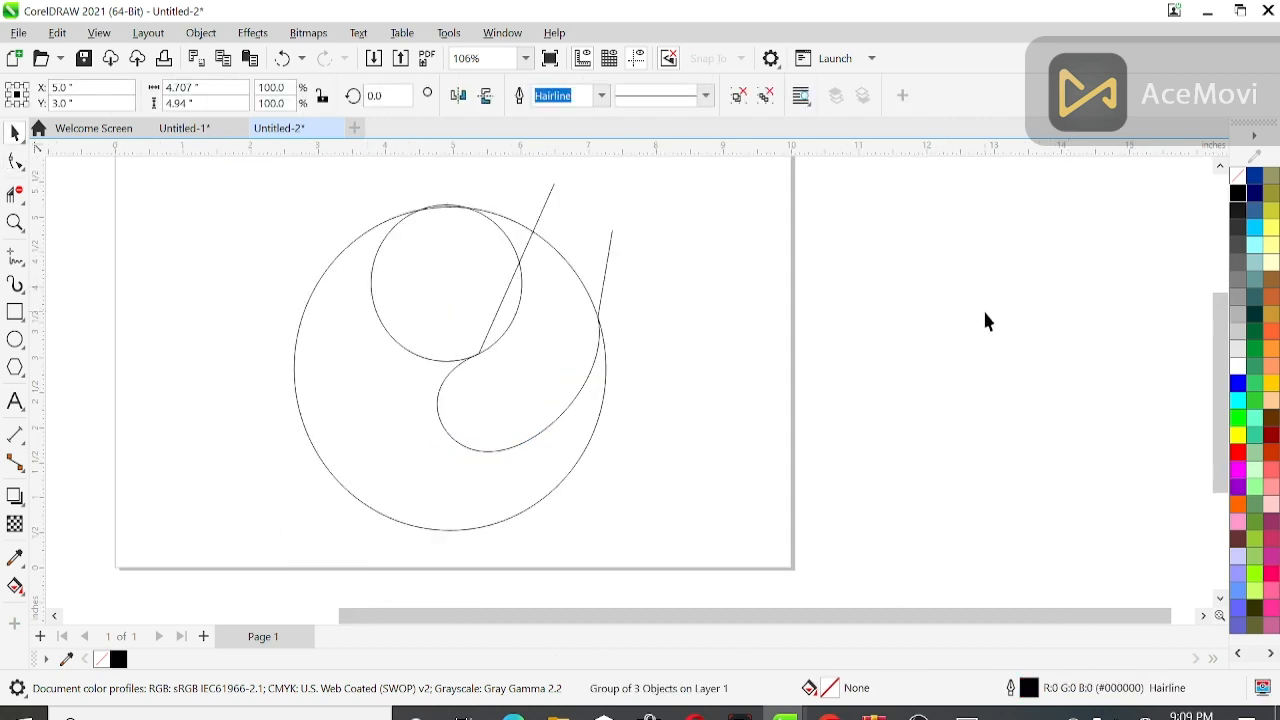
left_click(980, 325)
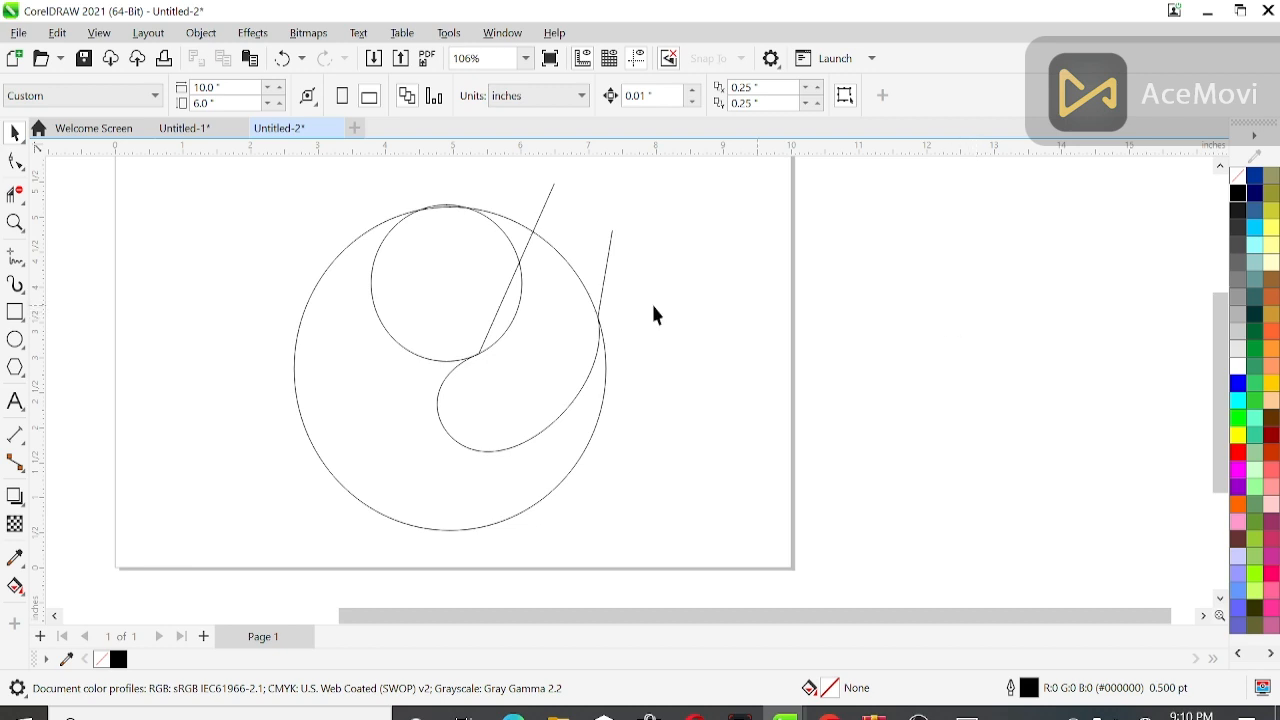
left_click(15, 339)
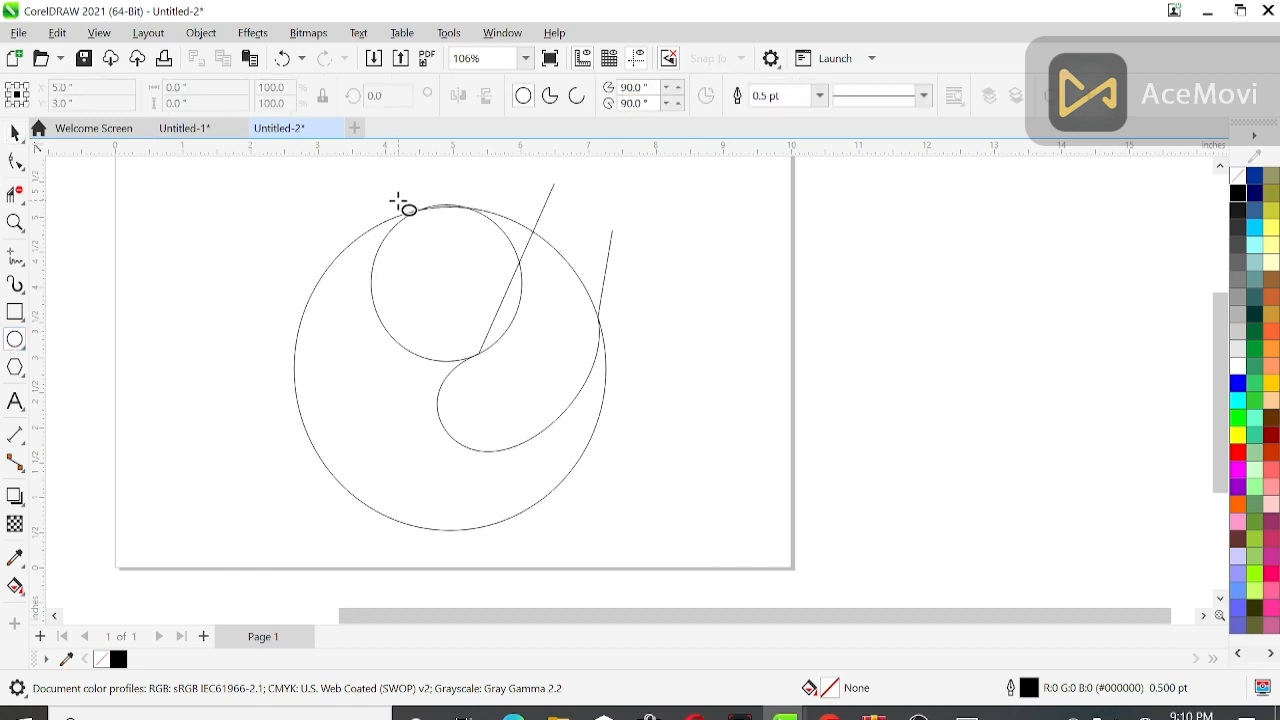
left_click(15, 133)
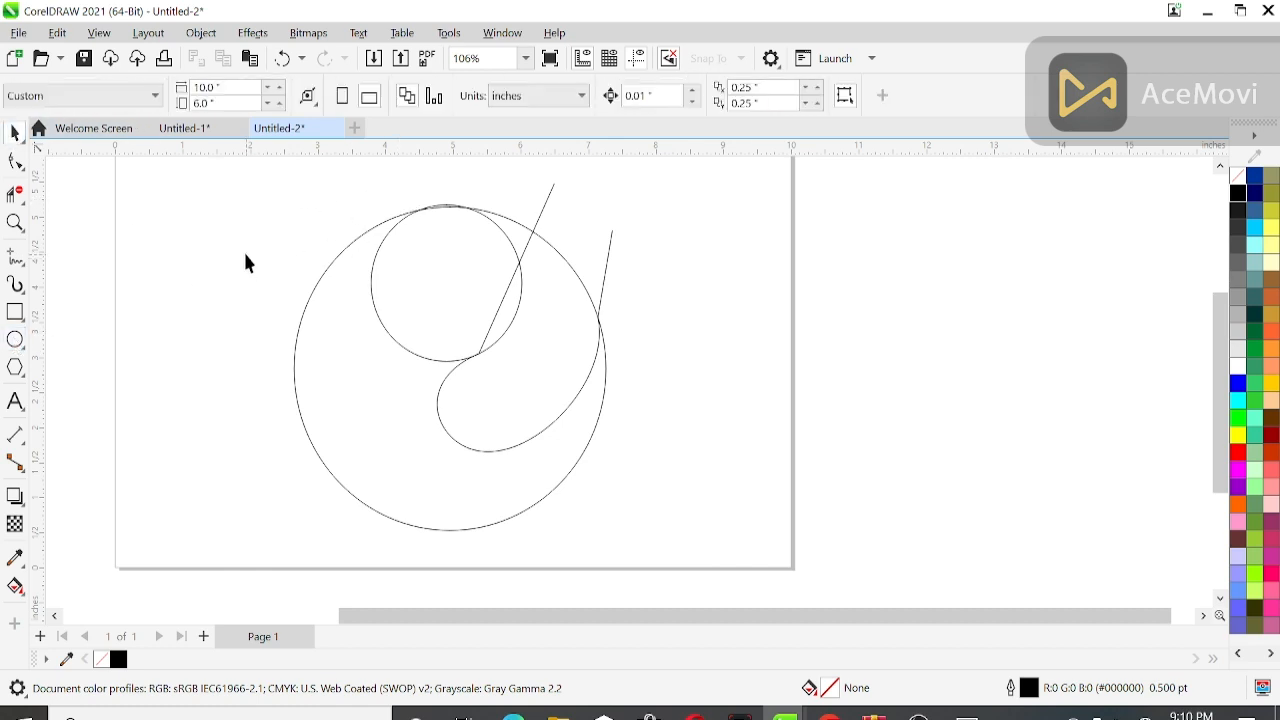
- Ungroup the two circles and the curve so that each can be edited separately
left_click(353, 296)
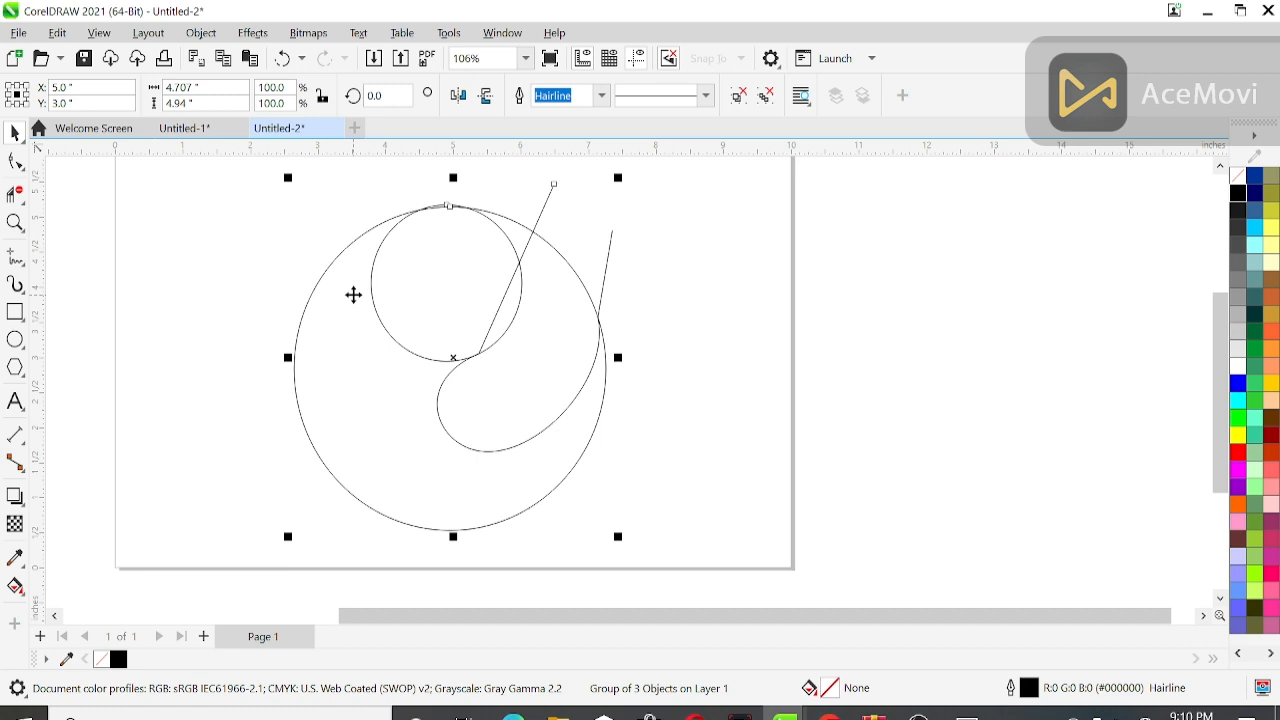
key("shift+F2")
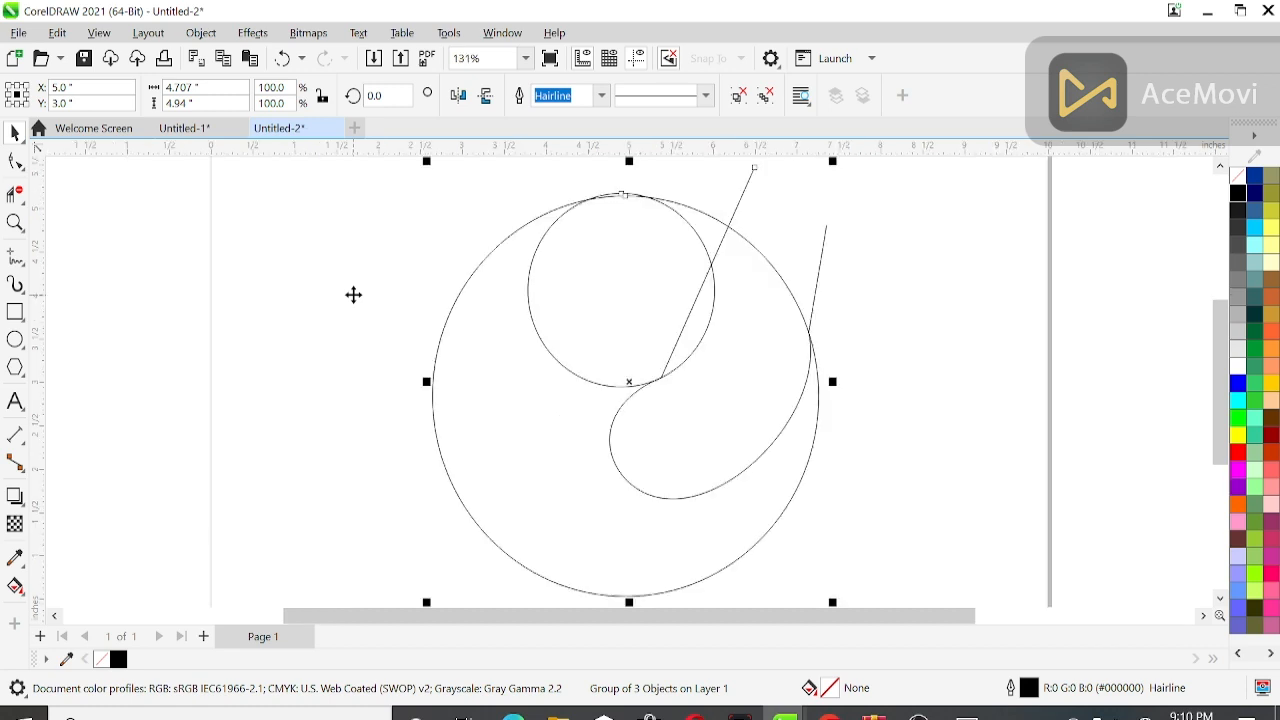
left_click(172, 342)
left_click(562, 400)
left_click(405, 230)
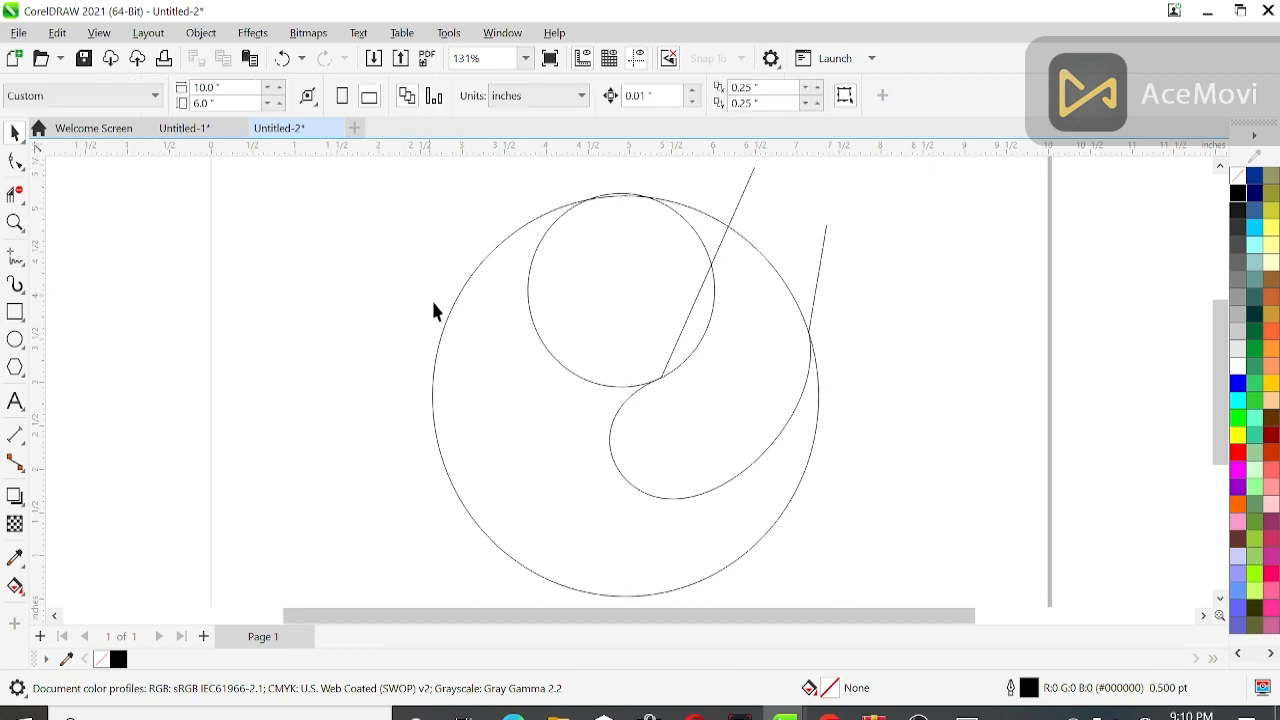
left_click(451, 471)
left_click(741, 97)
left_click(645, 358)
- Duplicate the large circle and narrow the copy to about 4.18 inches wide
double_click(432, 427)
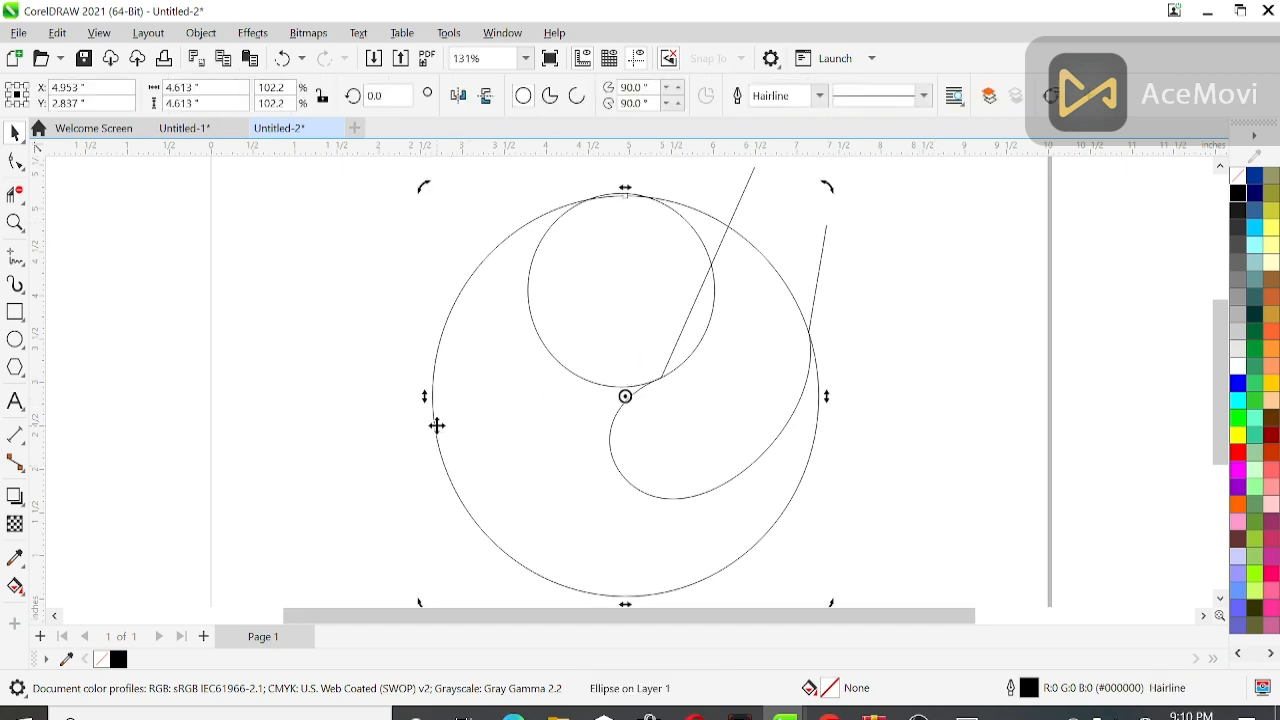
left_click(347, 274)
left_click(452, 311)
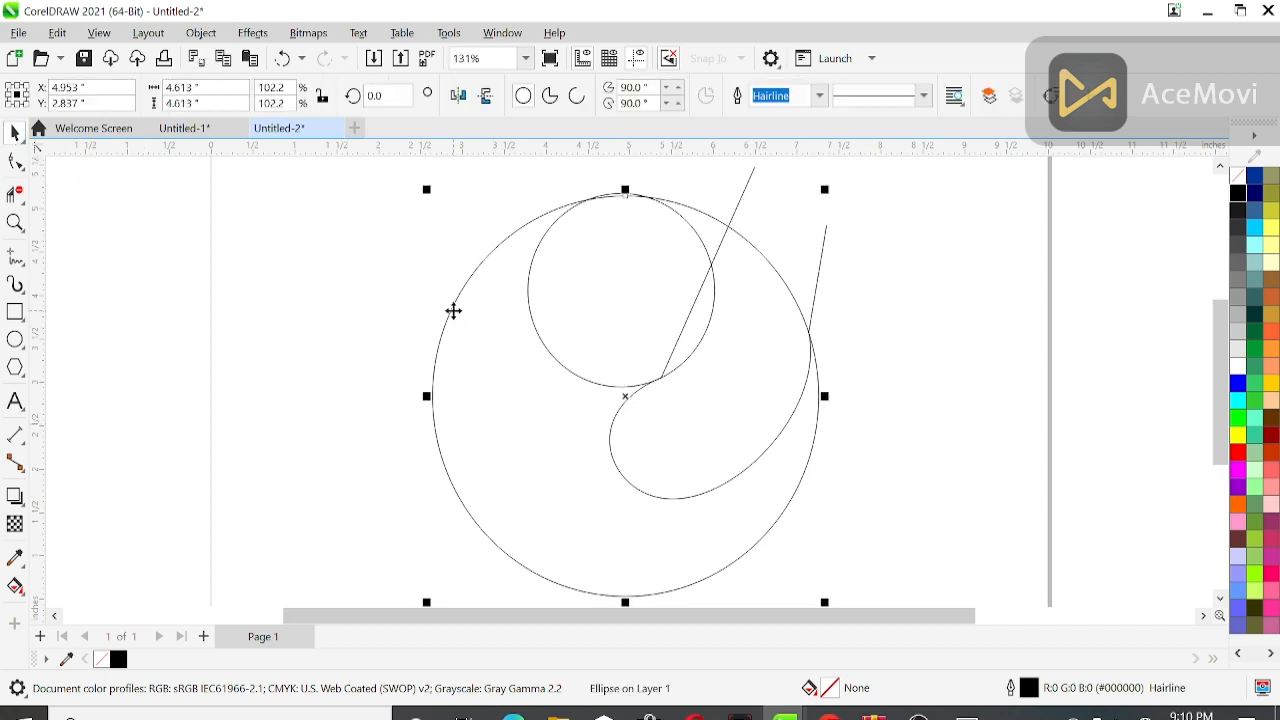
key("ctrl+d")
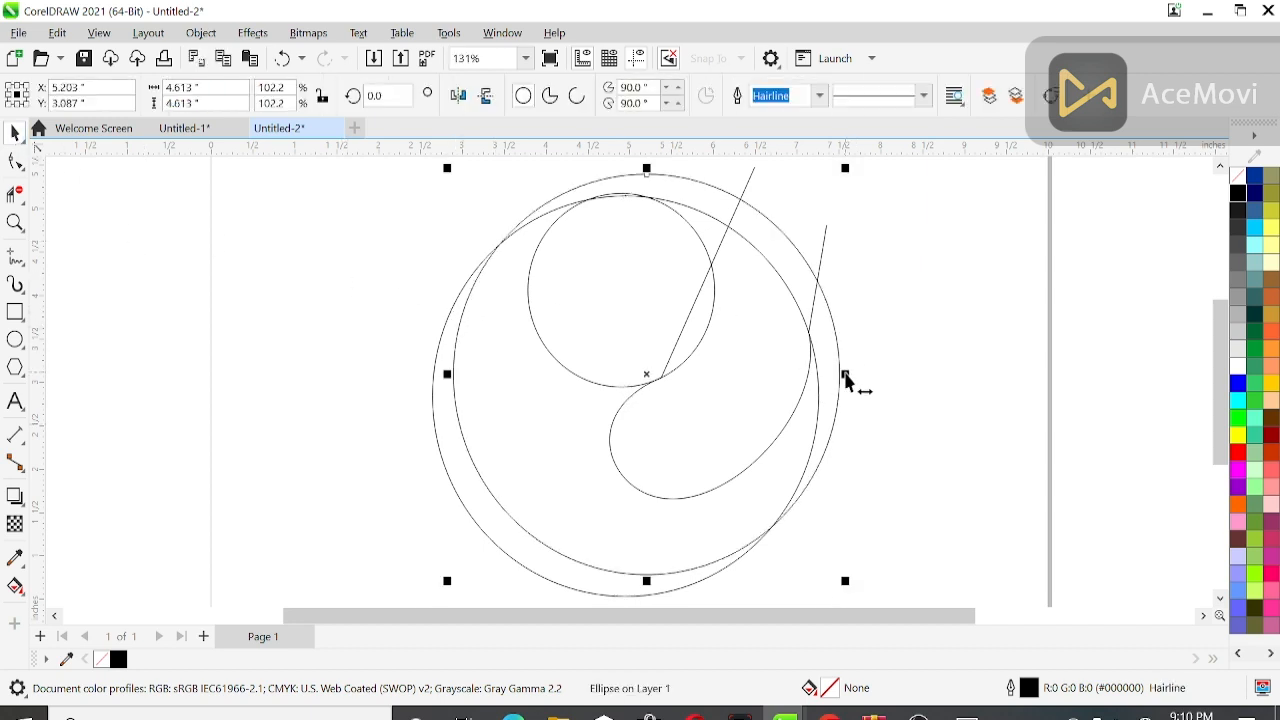
left_click_drag(846, 373, 827, 373)
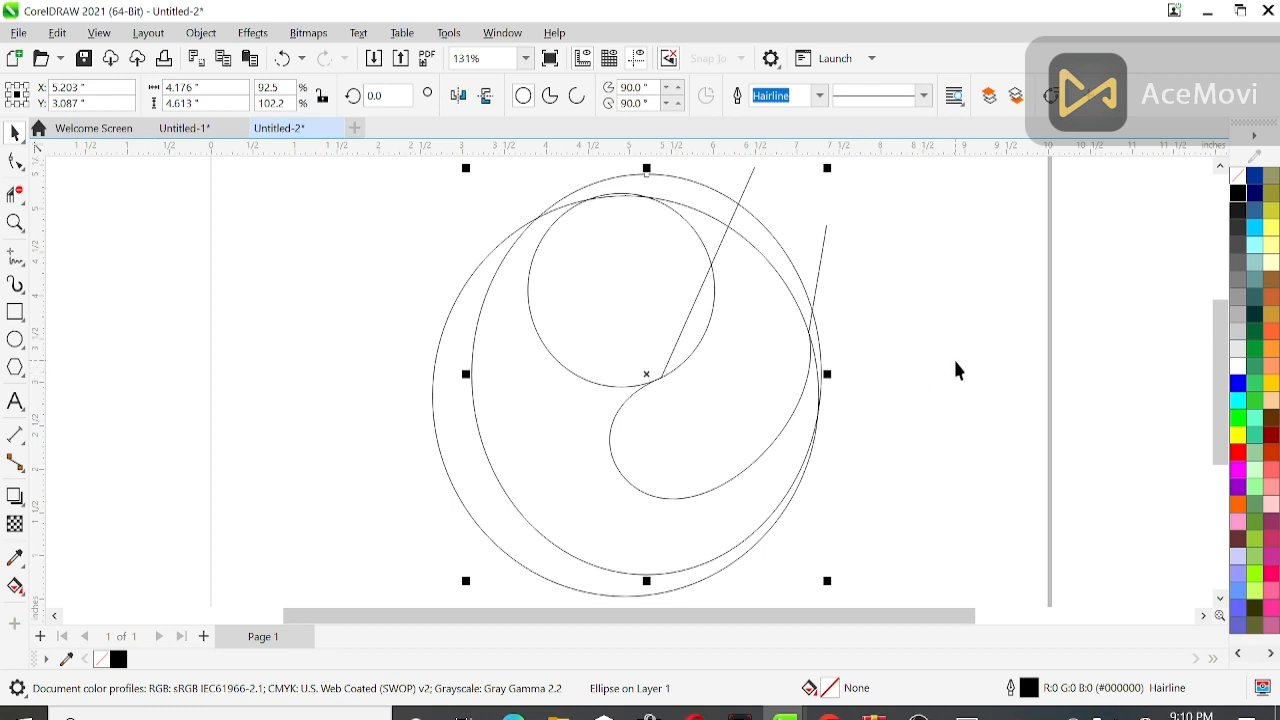
- Nudge the copied ellipse horizontally, 0.1 inch left overall, so its edge meets the curve's corner on the large circle
key("Left")
key("Left")
key("Left")
key("Left")
key("Left")
key("Left")
key("Left")
key("Left")
key("Left")
key("Left")
key("Left")
key("Left")
key("Left")
key("Left")
key("Left")
key("Left")
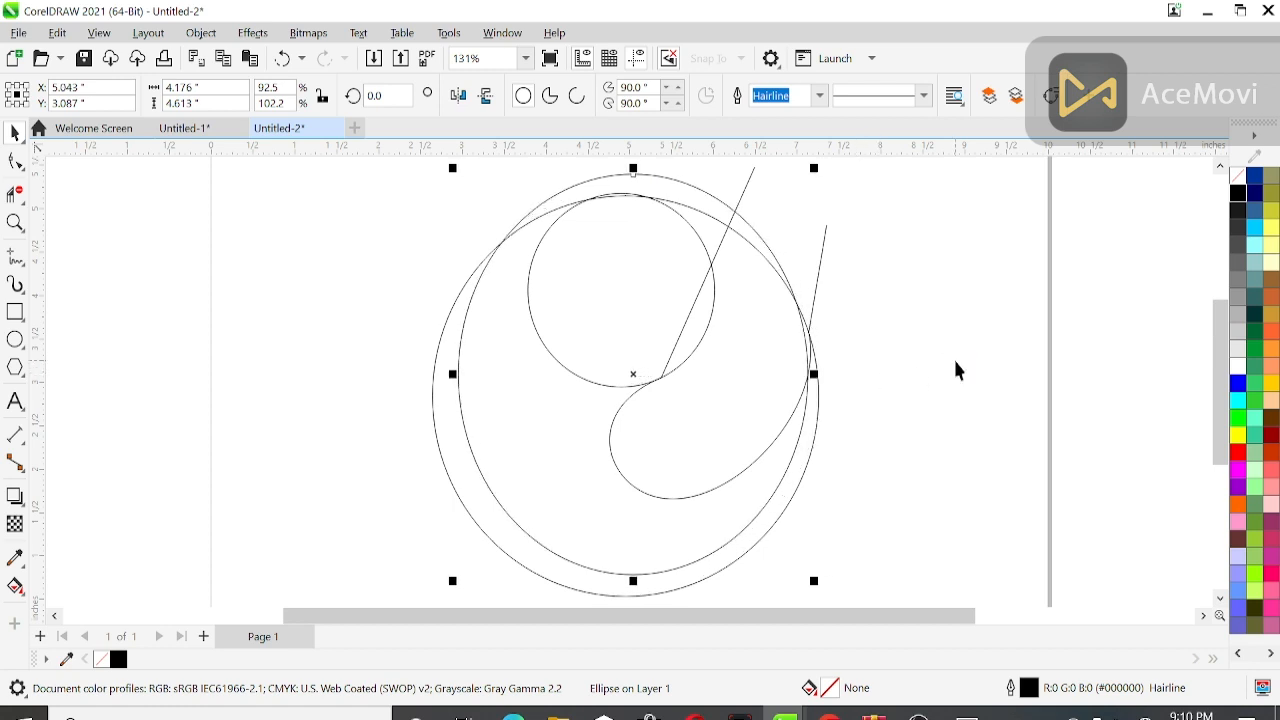
key("Right")
key("Right")
key("Right")
key("Right")
key("Right")
key("Right")
key("Right")
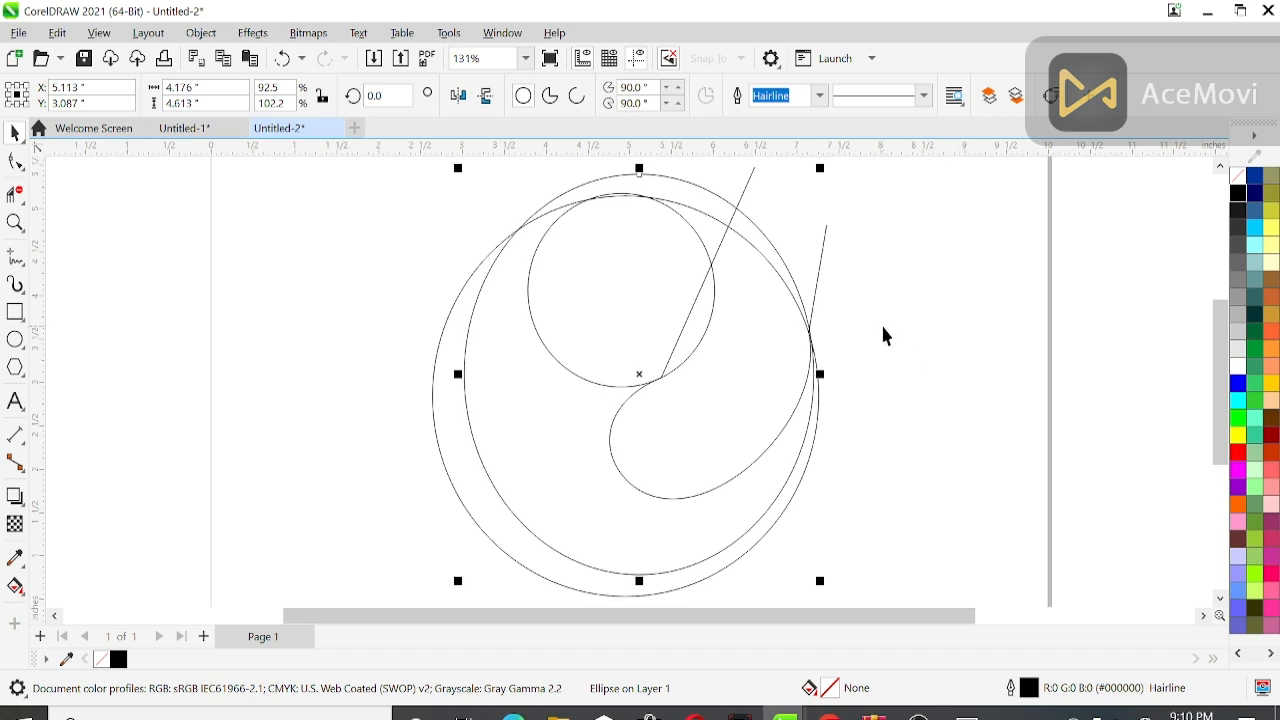
scroll(740, 335, "up", 3)
key("Left")
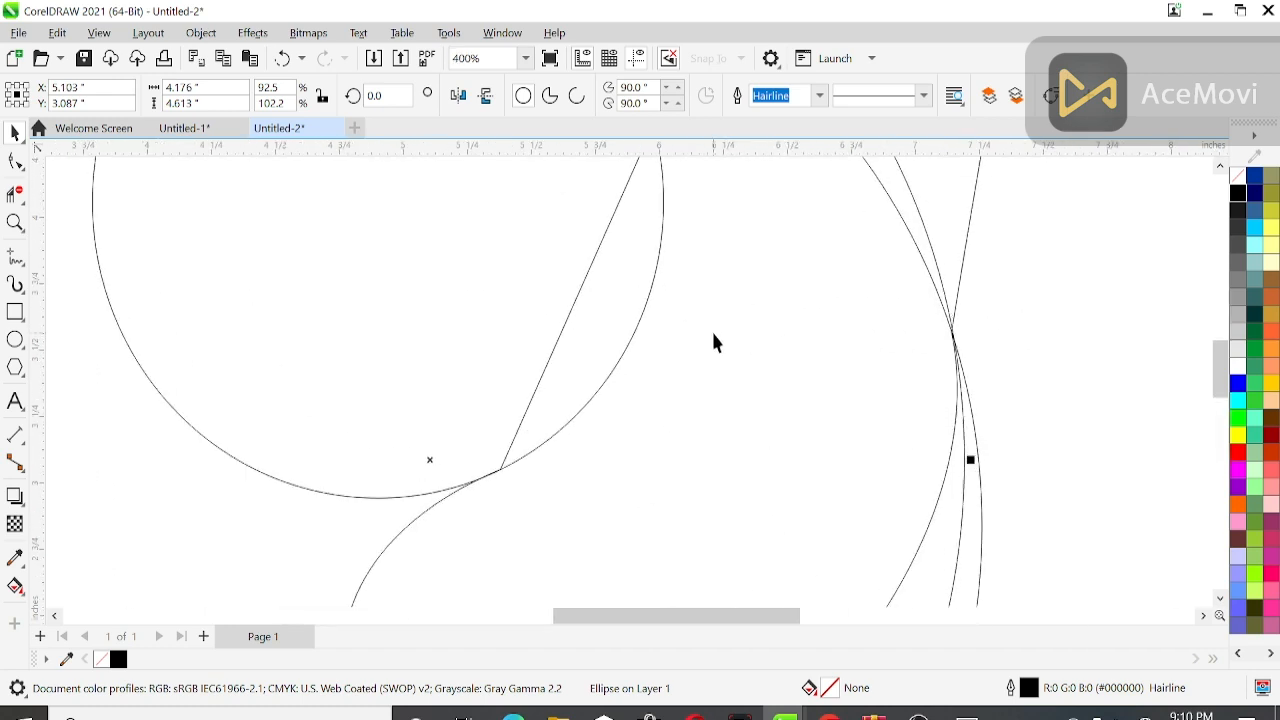
- Resize the copied ellipse to about 4.43 by 4.21 inches by widening its left side and raising its lower edge
scroll(632, 341, "down", 2)
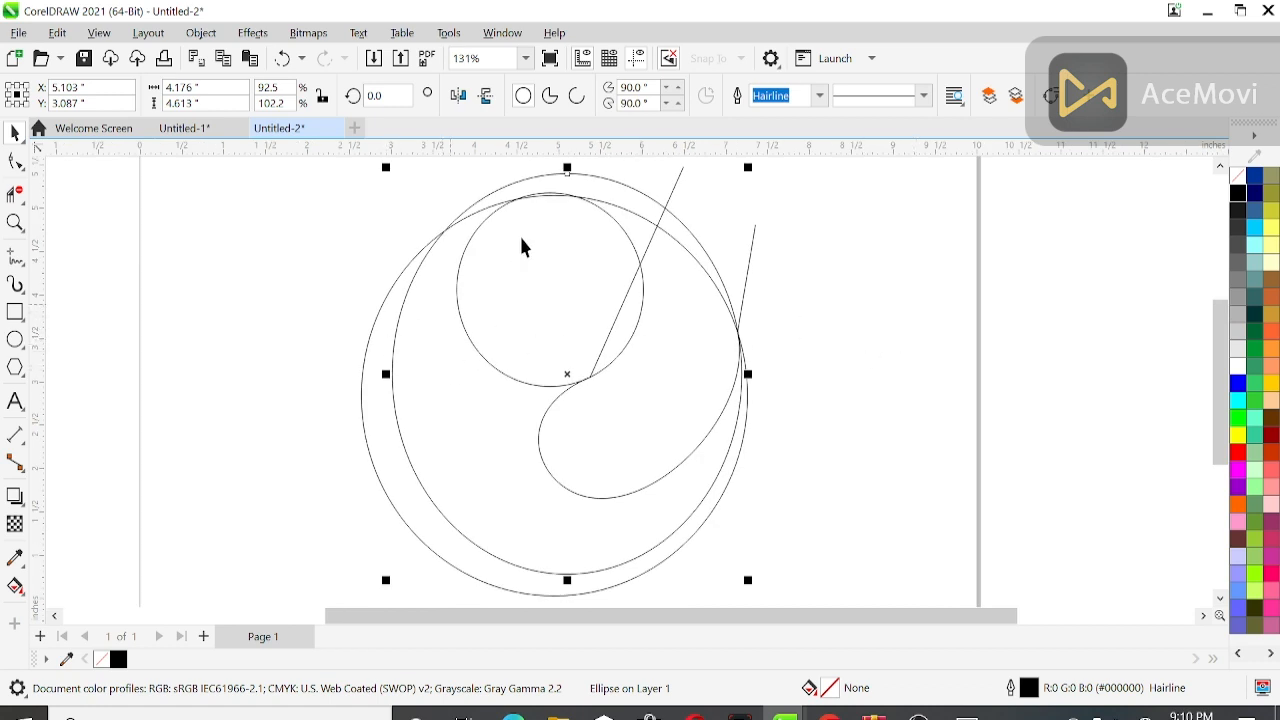
left_click_drag(569, 582, 567, 557)
left_click_drag(386, 364, 365, 367)
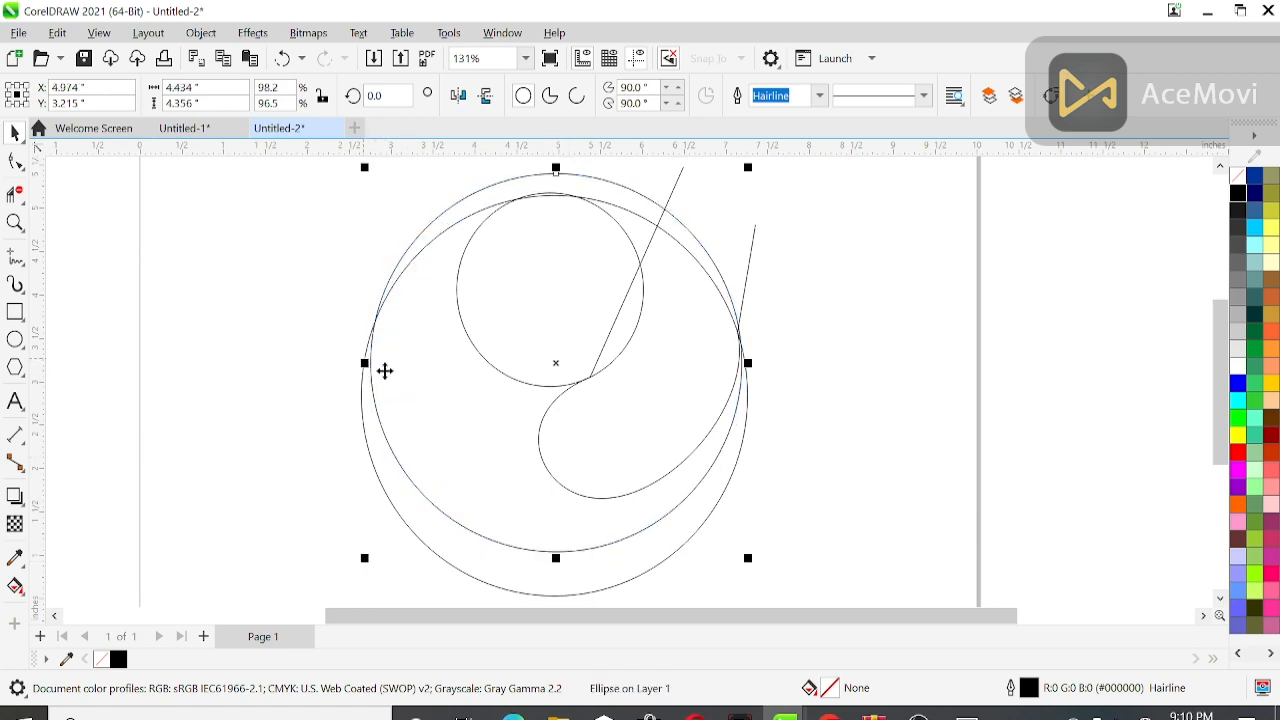
left_click_drag(556, 559, 557, 549)
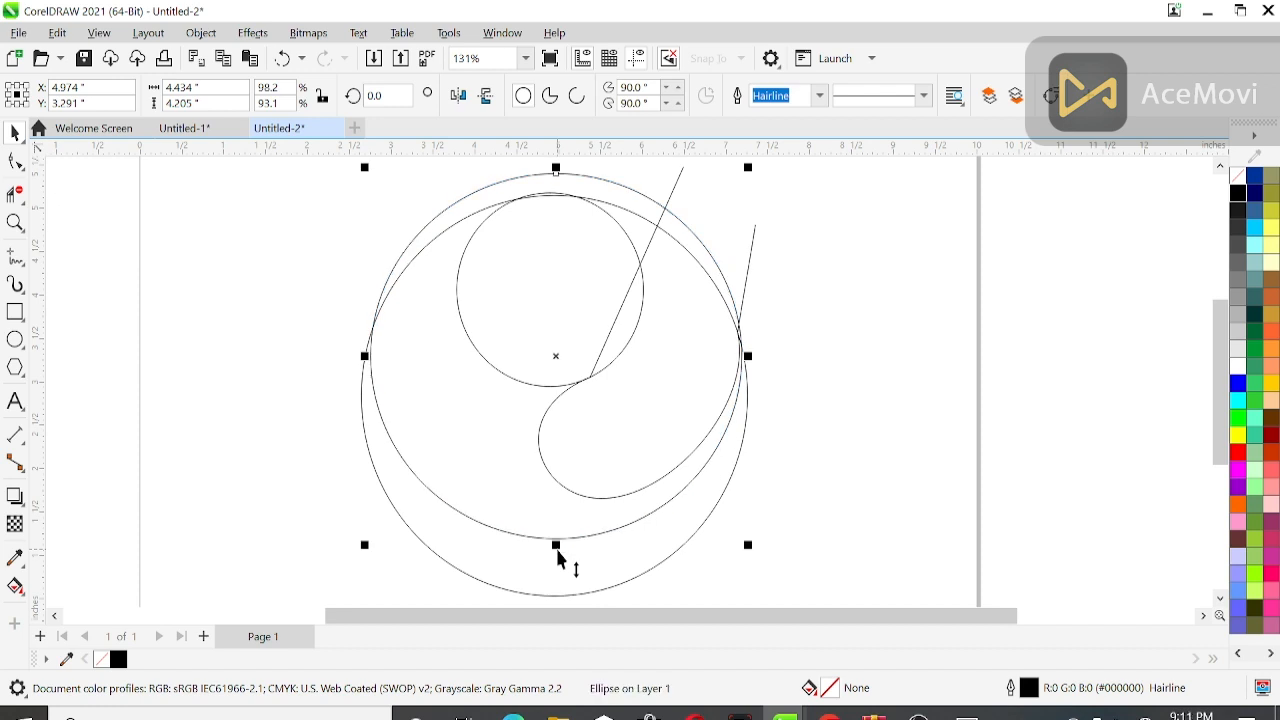
left_click(337, 384)
- Nudge the copied ellipse 0.02 inch left so its edge passes through the curve's corner node, and deselect it
scroll(768, 355, "up", 5)
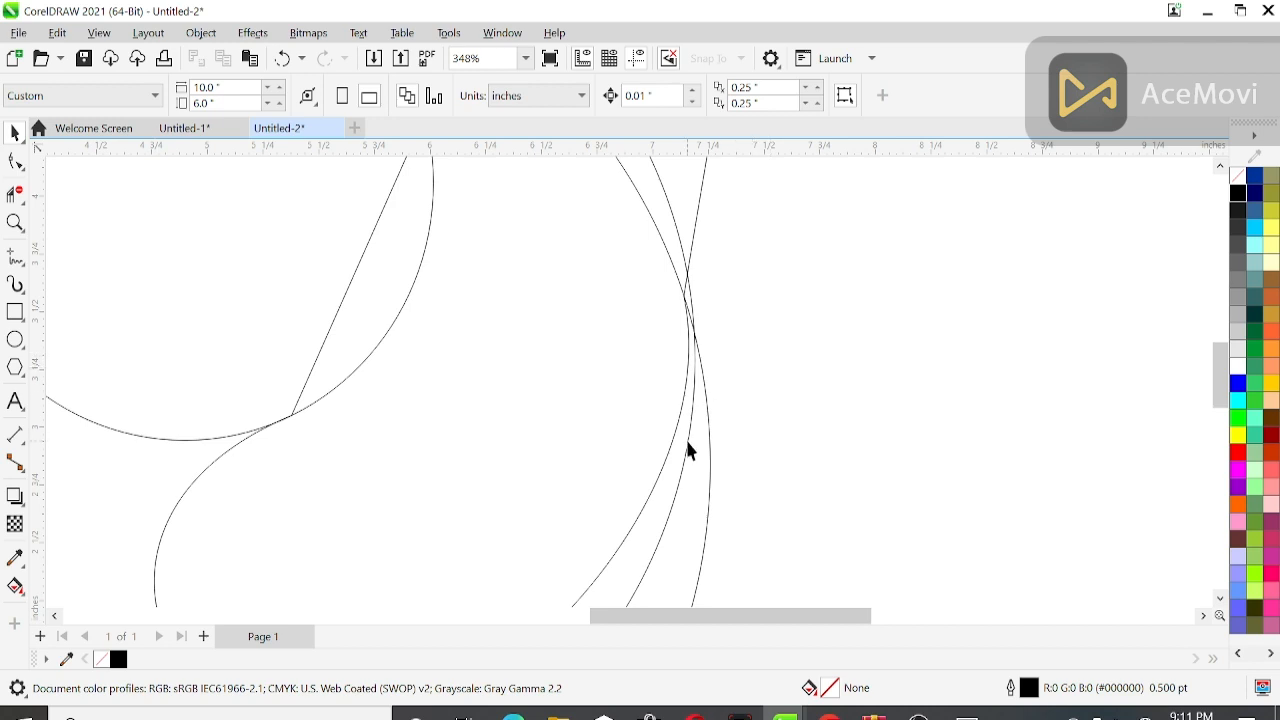
left_click(688, 446)
key("Left")
key("Left")
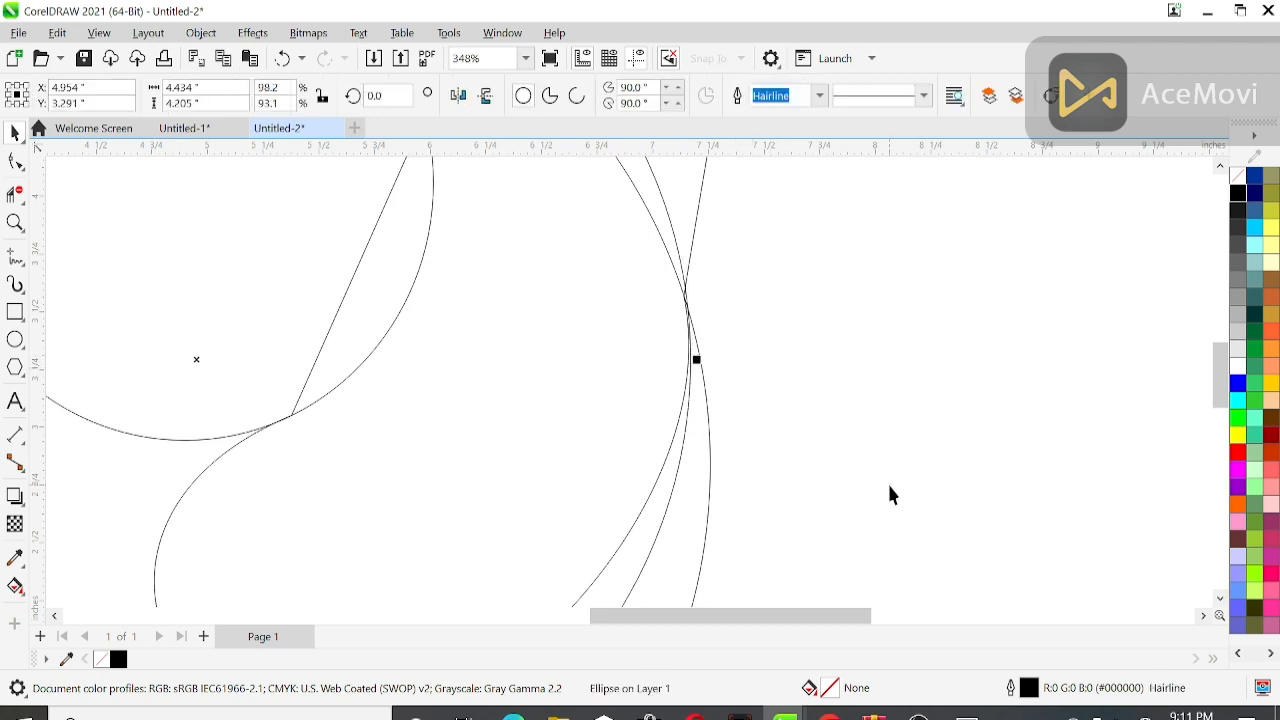
scroll(837, 423, "down", 5)
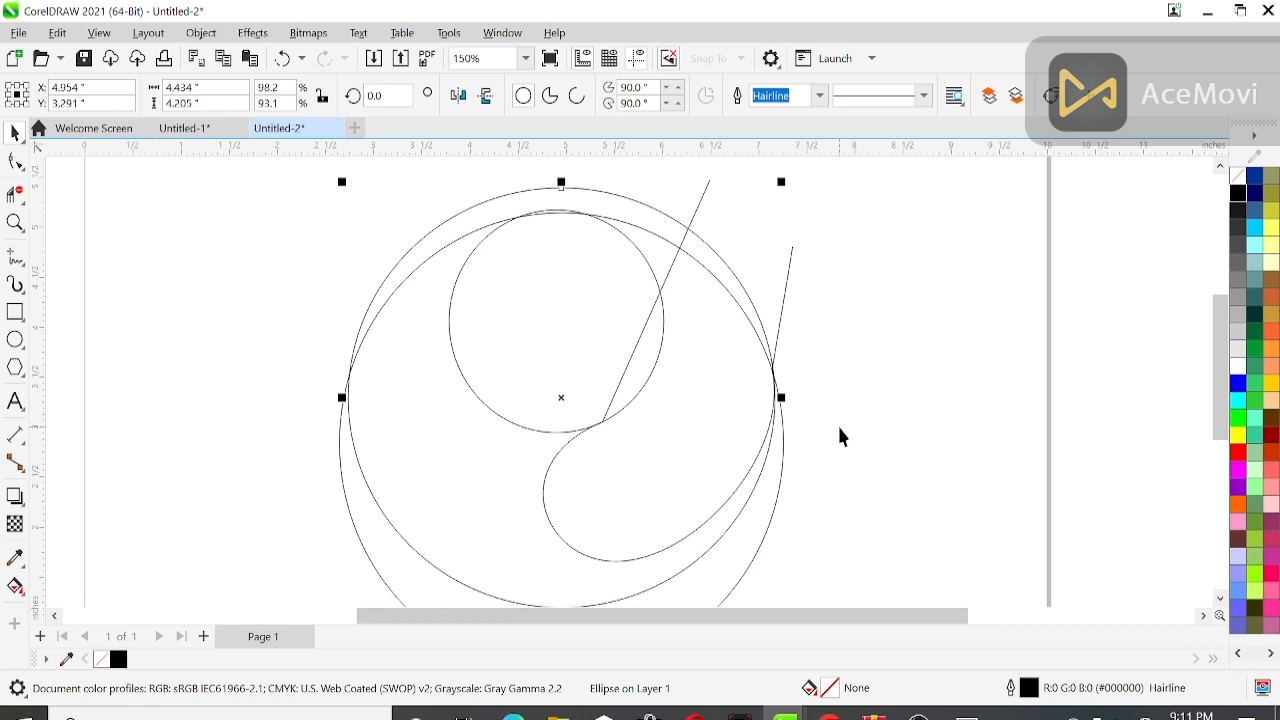
left_click(276, 343)
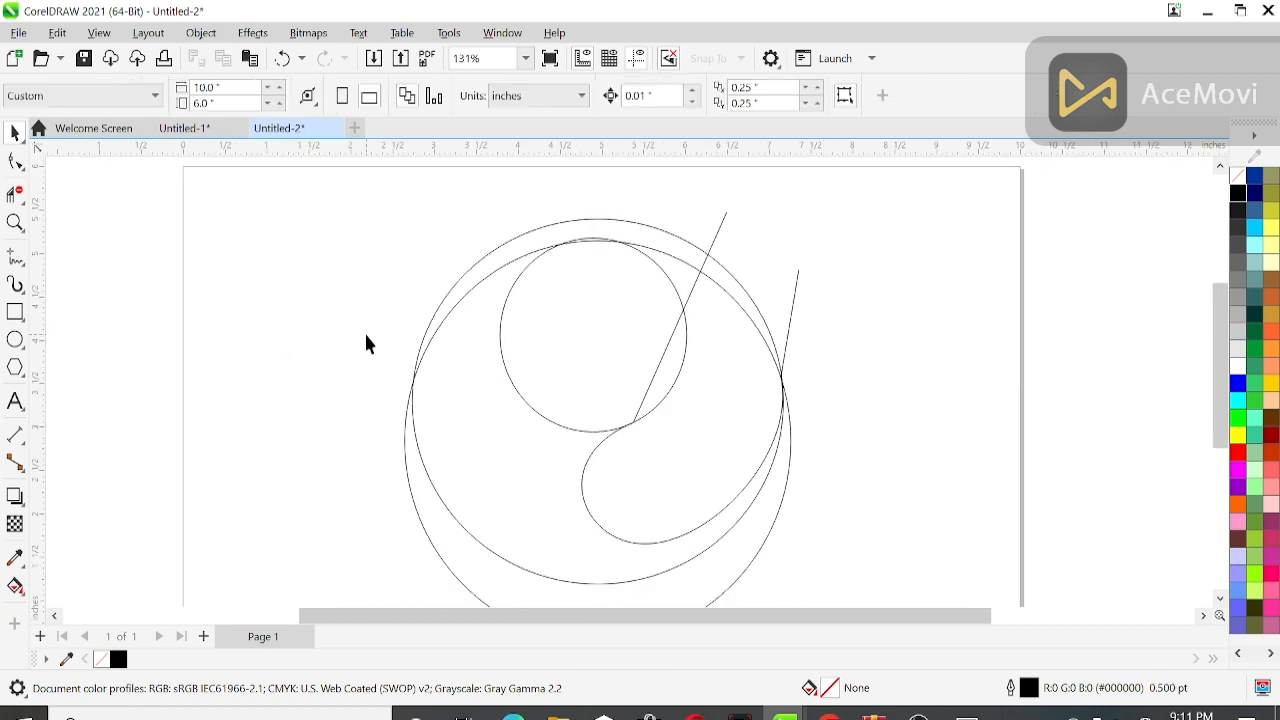
left_click_drag(1222, 387, 1223, 398)
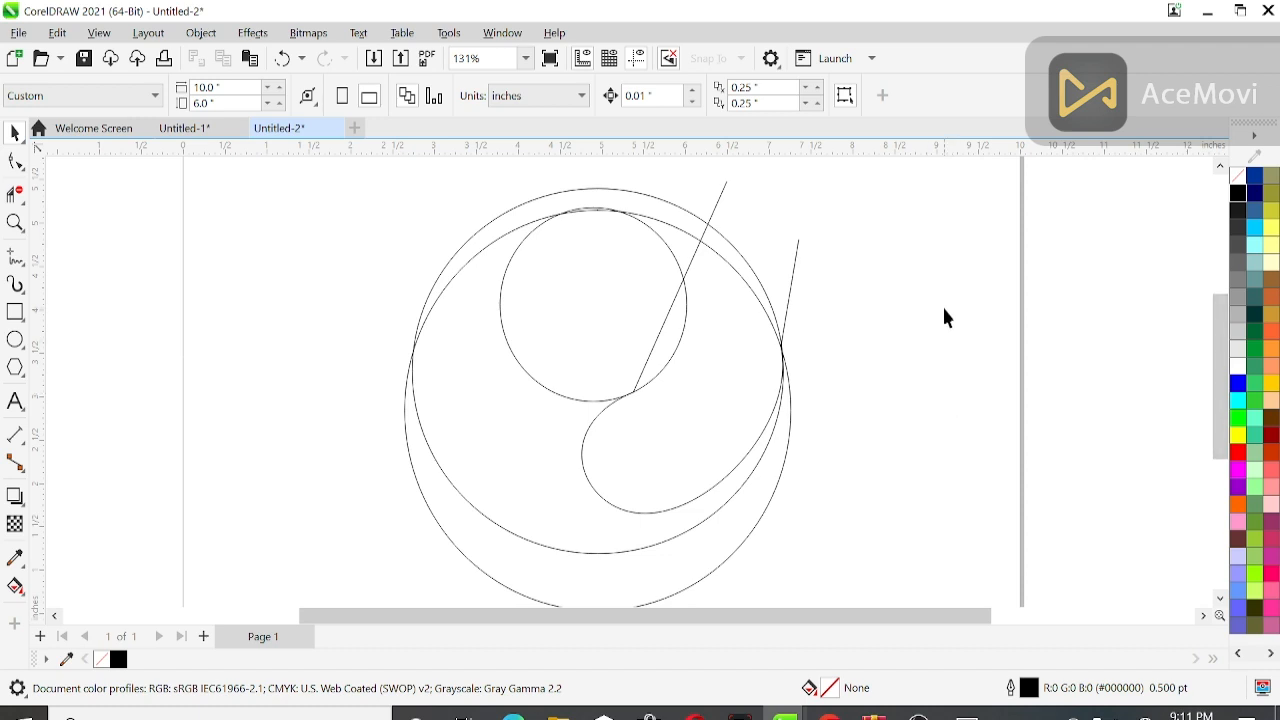
- Delete the small circle's left arc, the upper outer circle arcs and the diagonal line's inner and outer portions with Virtual Segment Delete
left_click(15, 193)
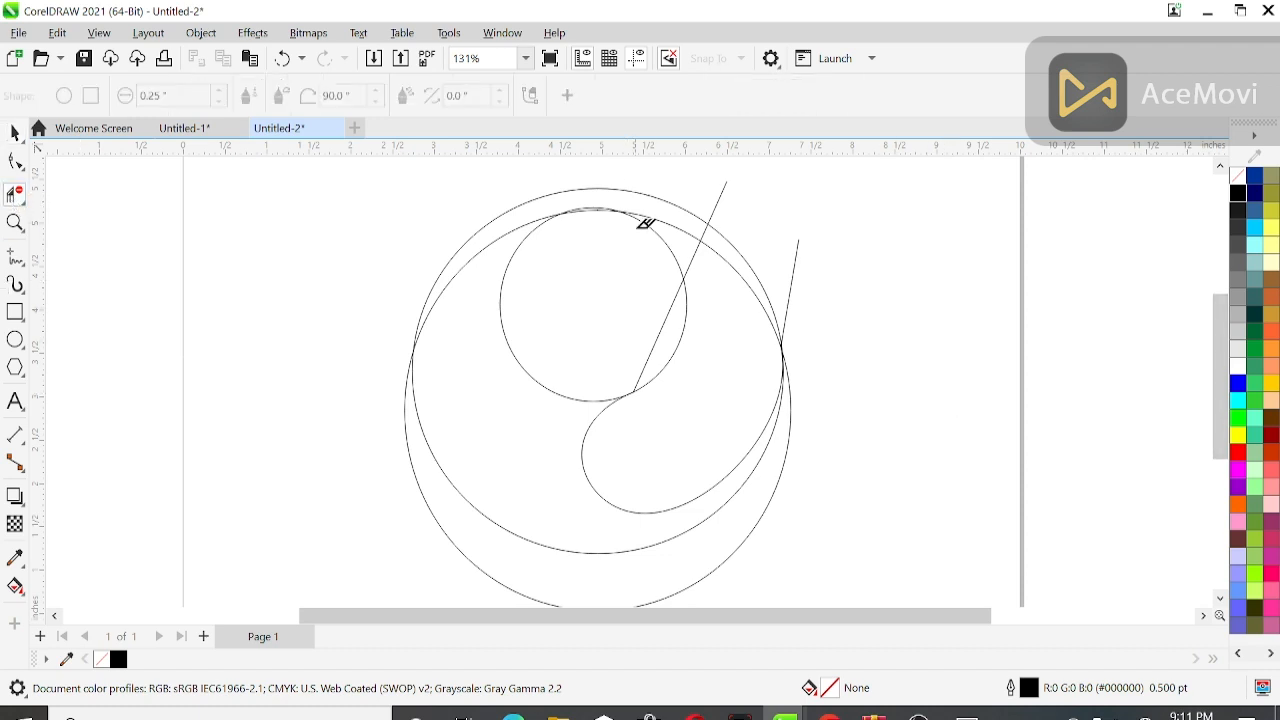
left_click_drag(681, 325, 637, 308)
left_click_drag(507, 340, 546, 318)
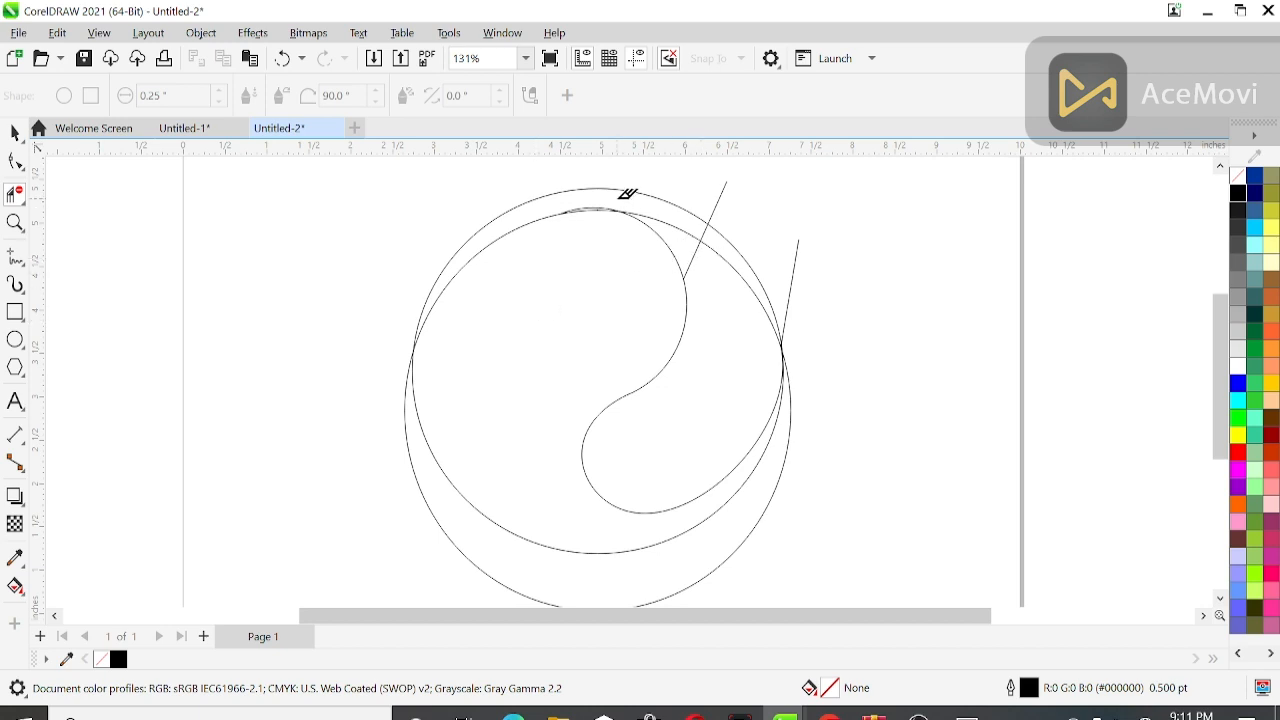
left_click(618, 186)
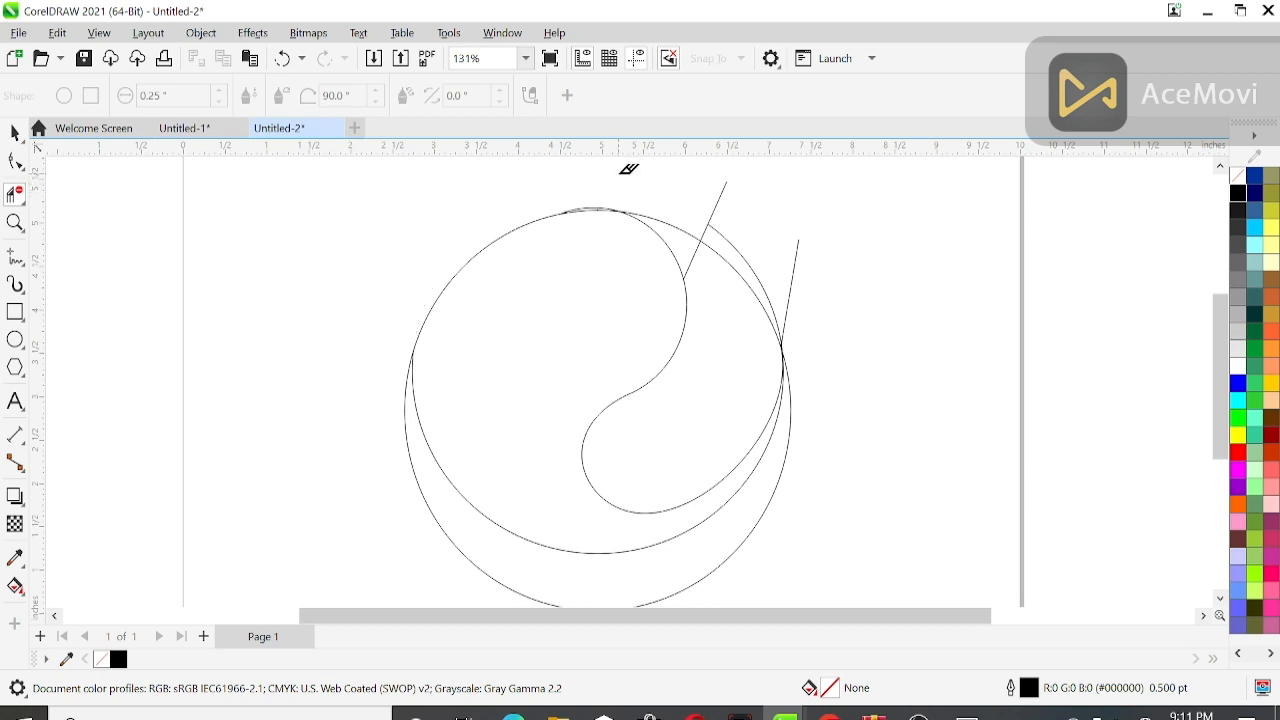
left_click_drag(694, 188, 766, 218)
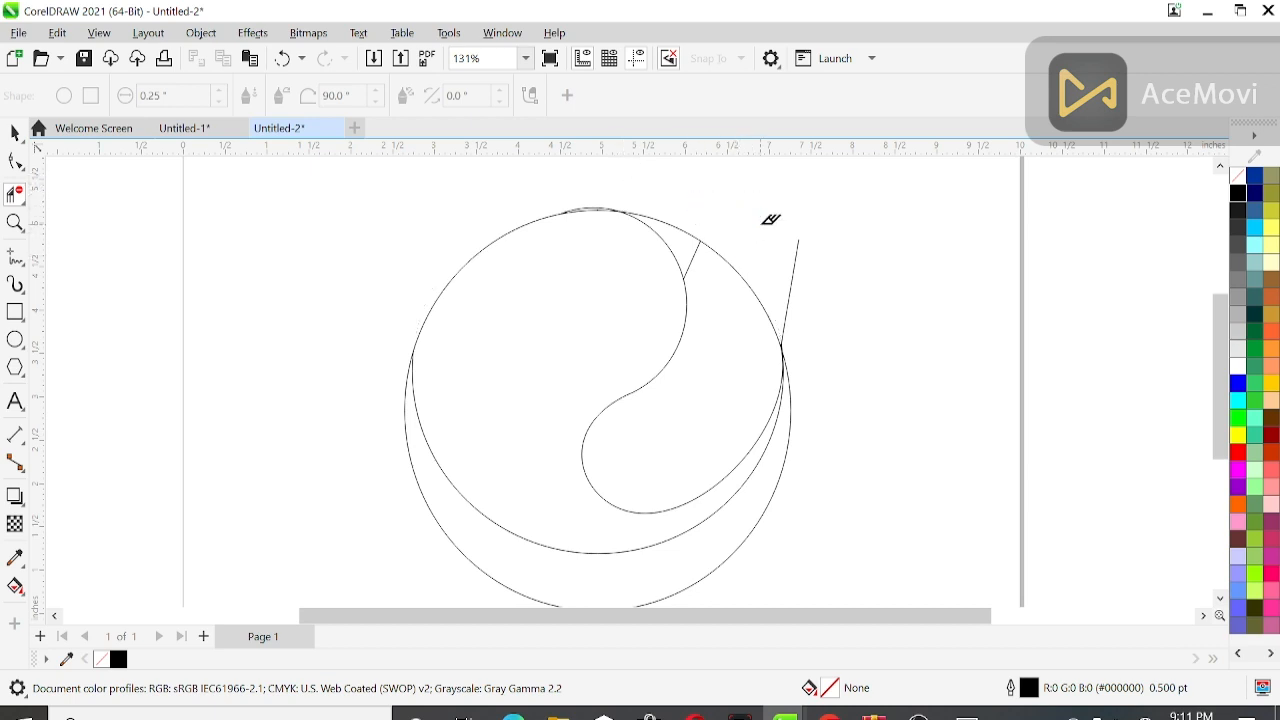
- Delete the leftover arc at the top, the straight line outside the right edge and the short diagonal segment inside the circle
scroll(598, 198, "up", 2)
left_click(592, 206)
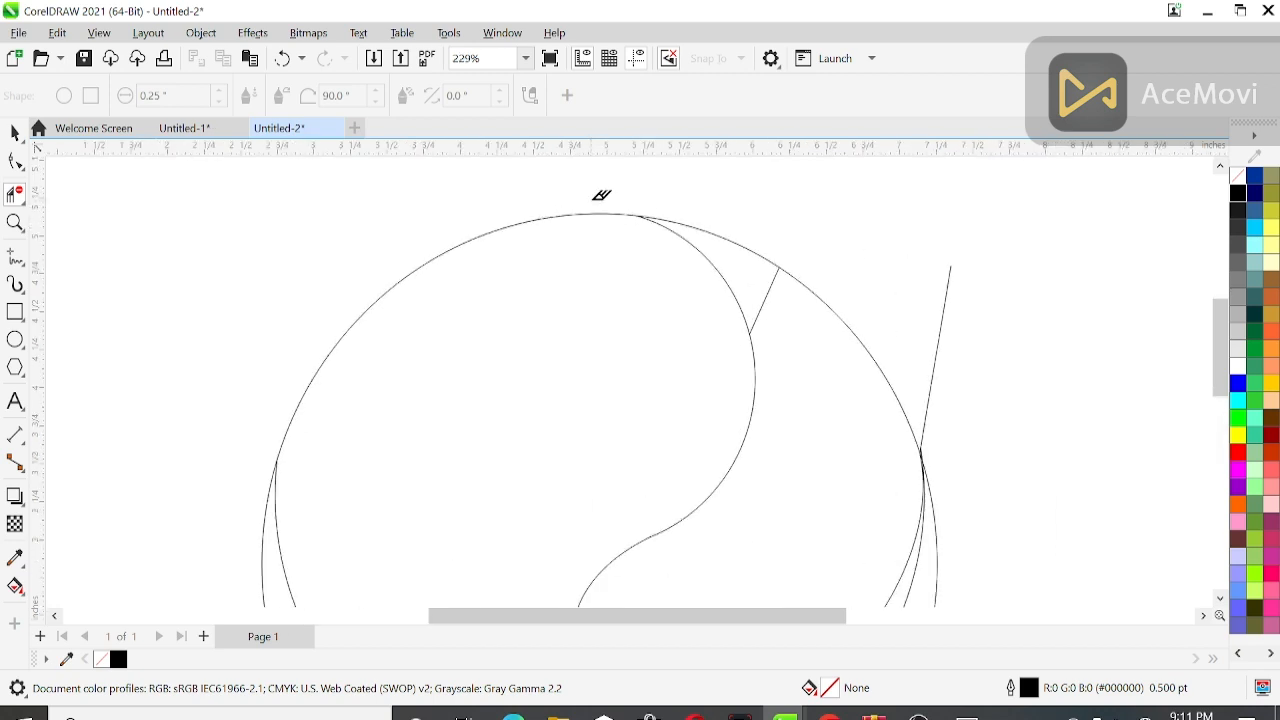
scroll(600, 196, "down", 3)
left_click(769, 232)
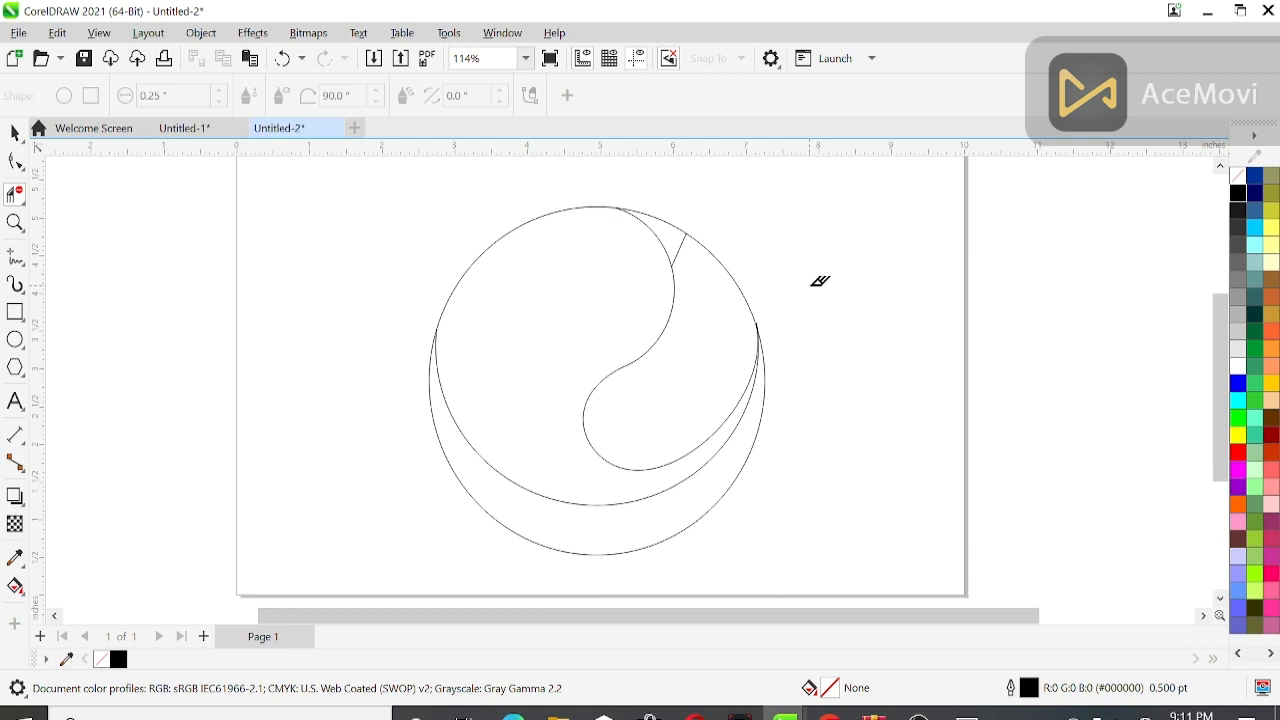
left_click(689, 245)
left_click(15, 339)
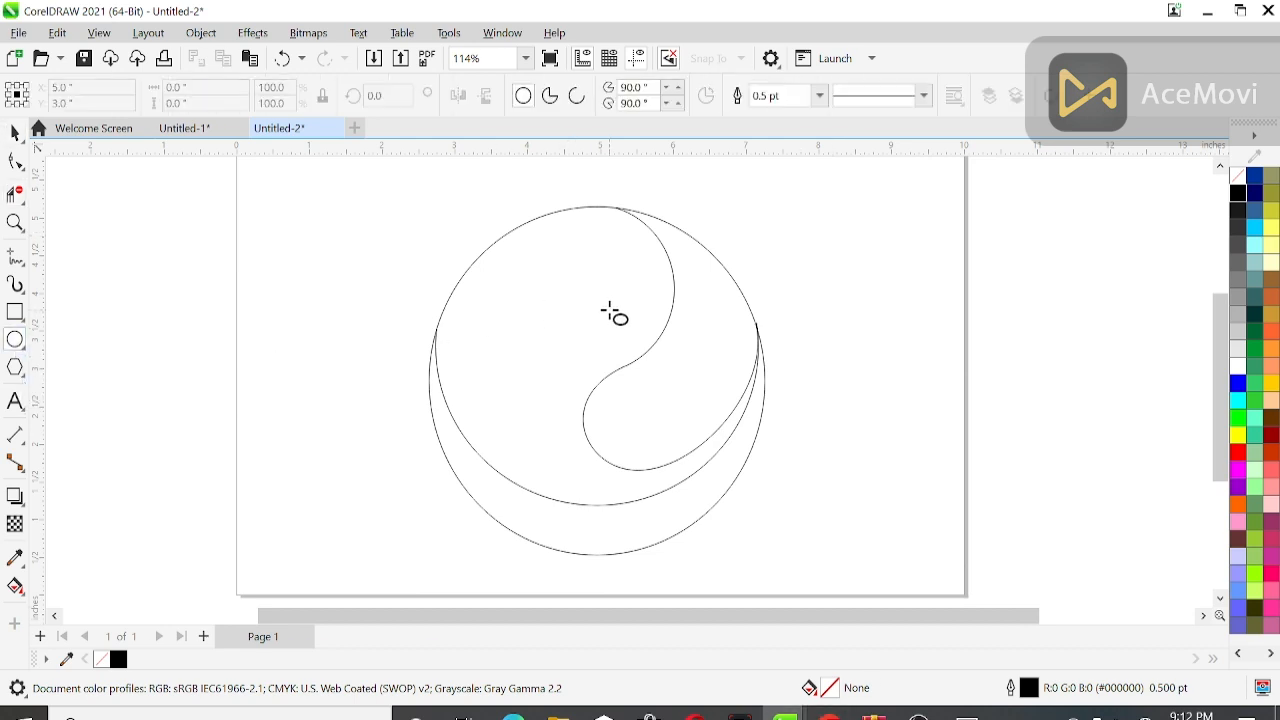
left_click_drag(597, 279, 604, 287)
left_click_drag(600, 283, 647, 331)
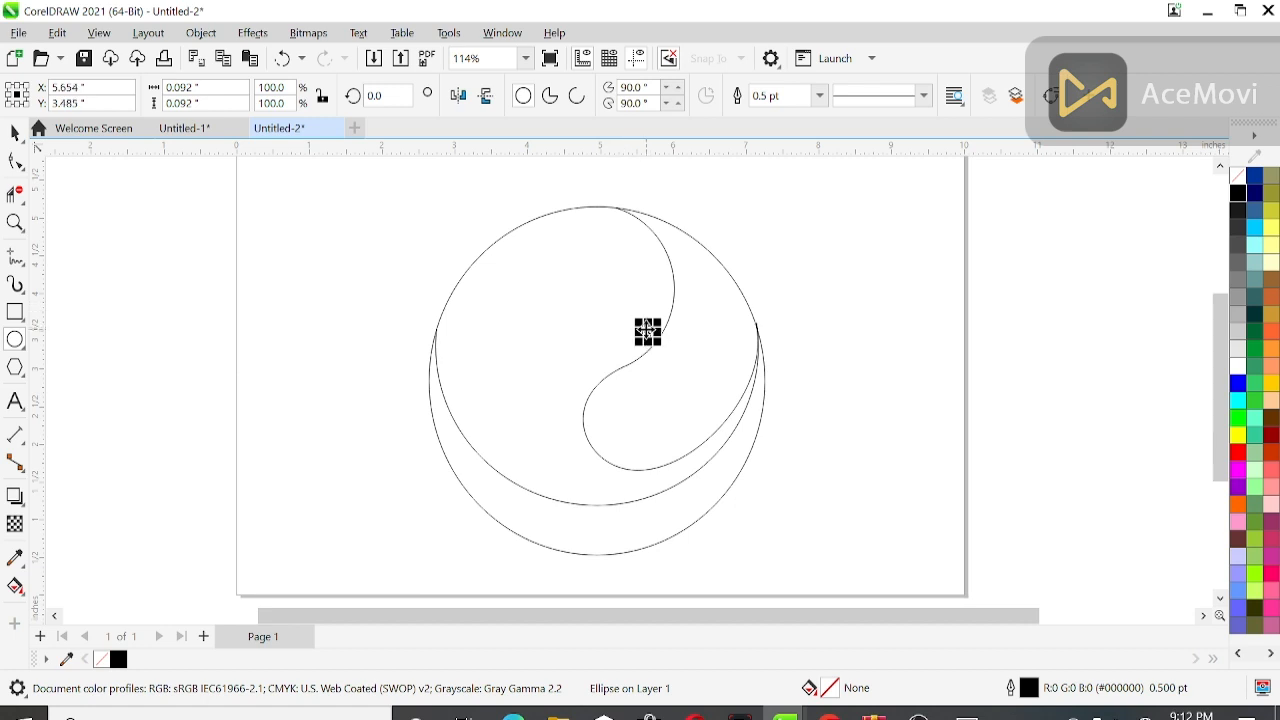
key("Delete")
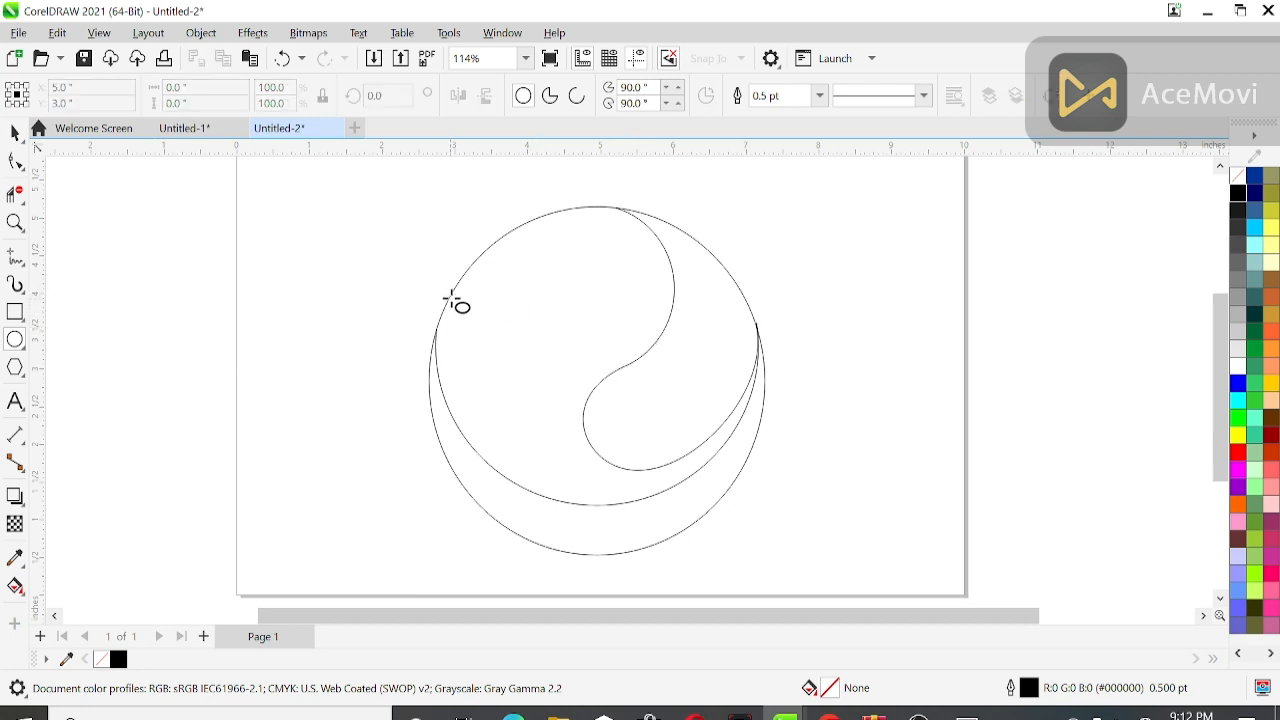
- Draw a circle inside the upper part of the S-curve and enlarge it to about 1.52 inches in diameter
left_click_drag(458, 304, 627, 309)
key("space")
left_click(513, 349)
left_click_drag(676, 270, 706, 251)
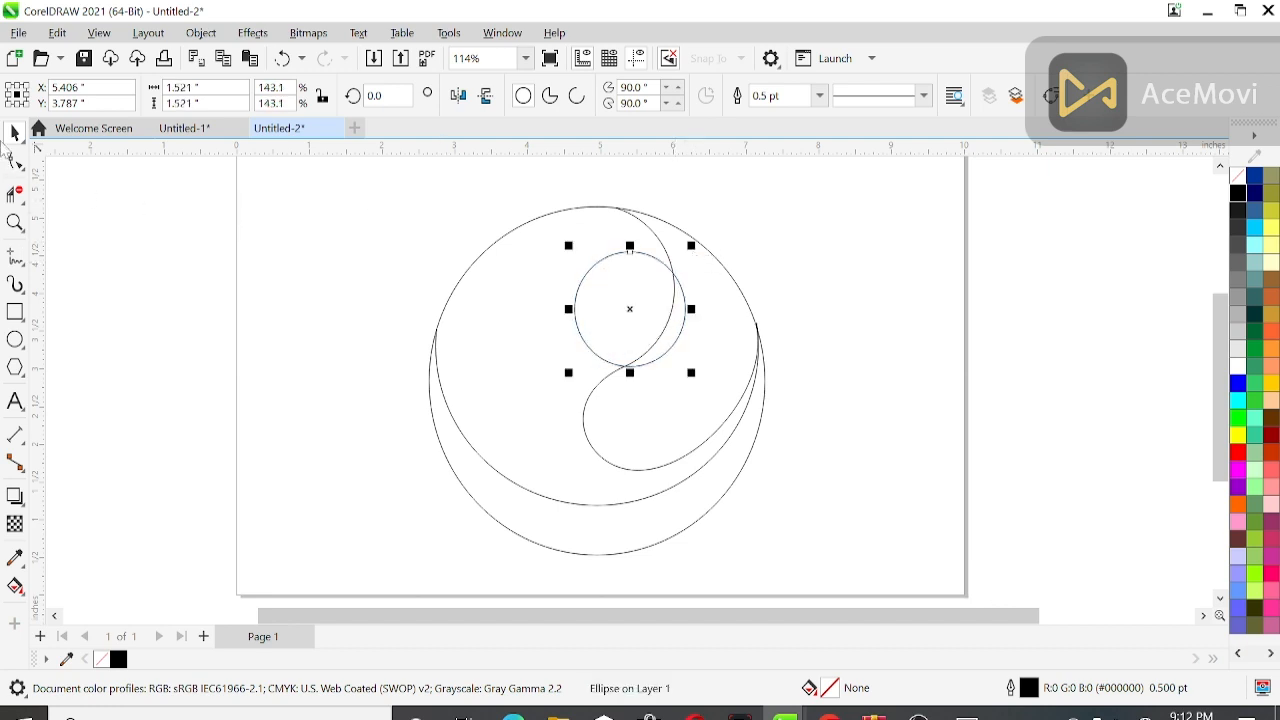
left_click(608, 329)
left_click(633, 341)
- Nudge the small circle 0.18 inch left and 0.09 inch up overall so its edge follows the S-curve, and deselect it
key("Left")
key("Left")
key("Left")
key("Left")
key("Up")
key("Up")
key("Up")
key("Up")
key("Up")
key("Up")
key("Up")
key("Up")
key("Up")
key("Left")
key("Left")
key("Left")
key("Left")
scroll(655, 275, "up", 2)
scroll(655, 275, "up", 1)
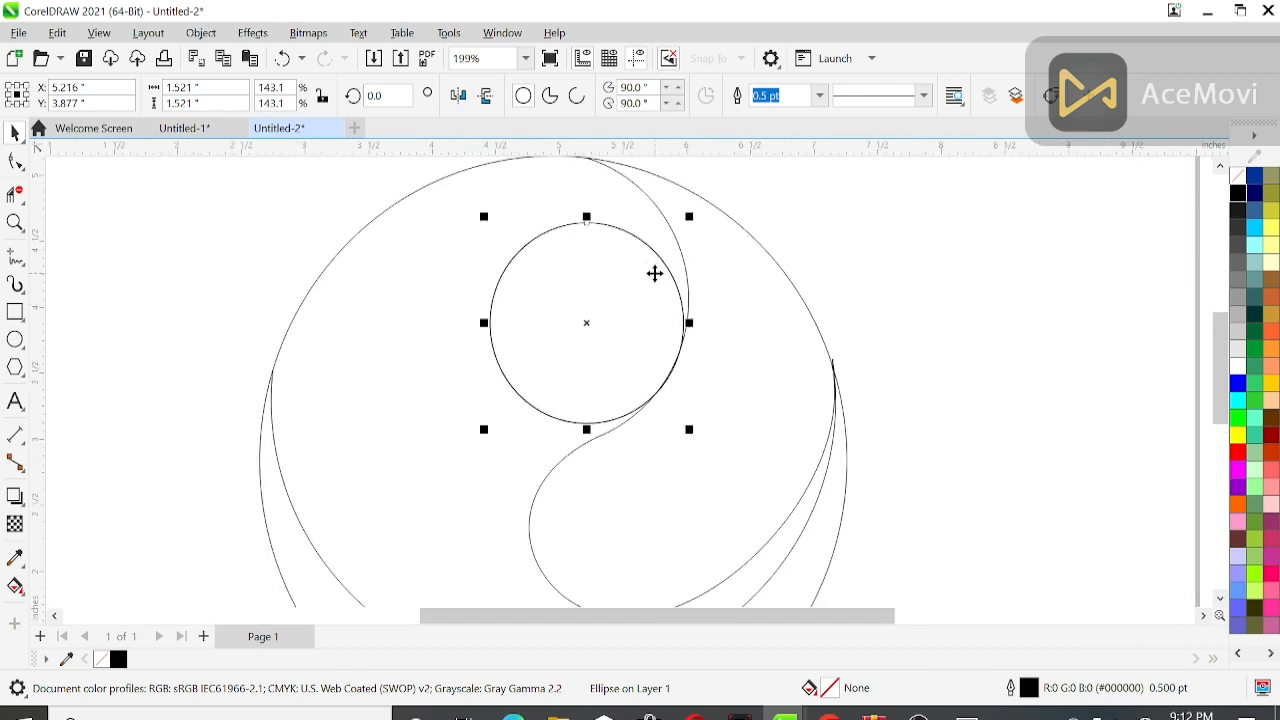
key("Right")
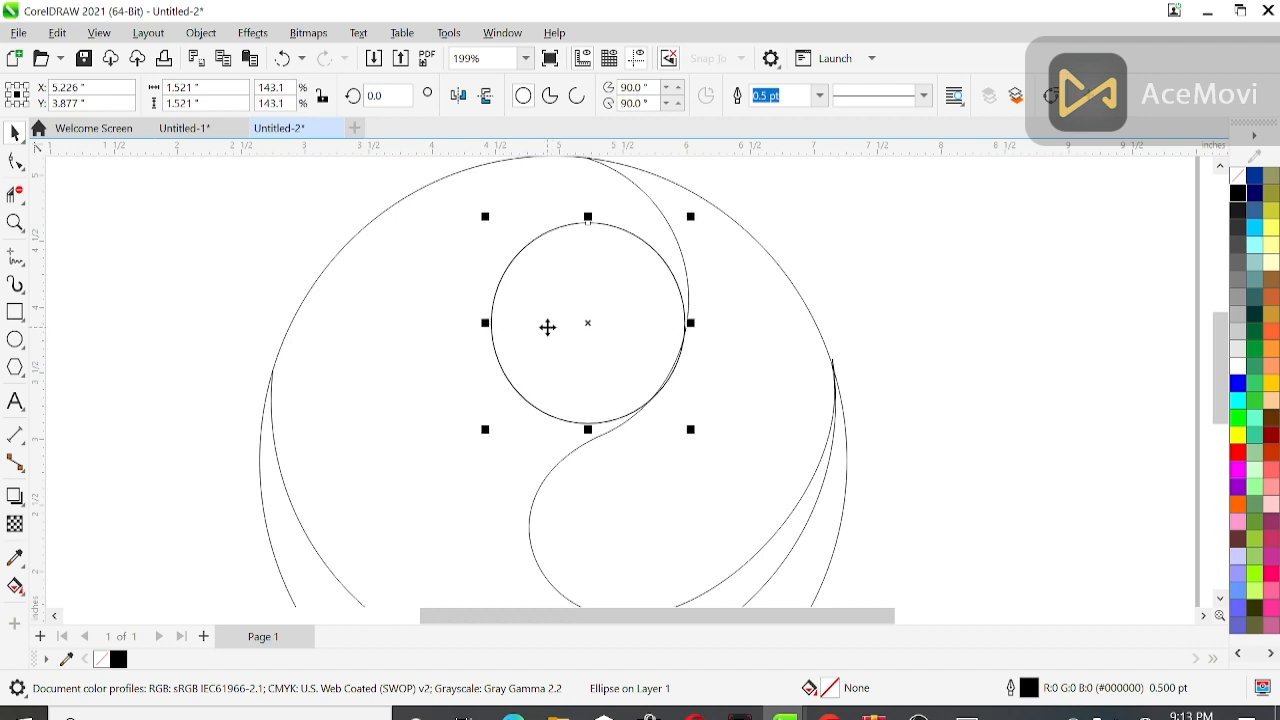
scroll(547, 327, "down", 1)
left_click(173, 328)
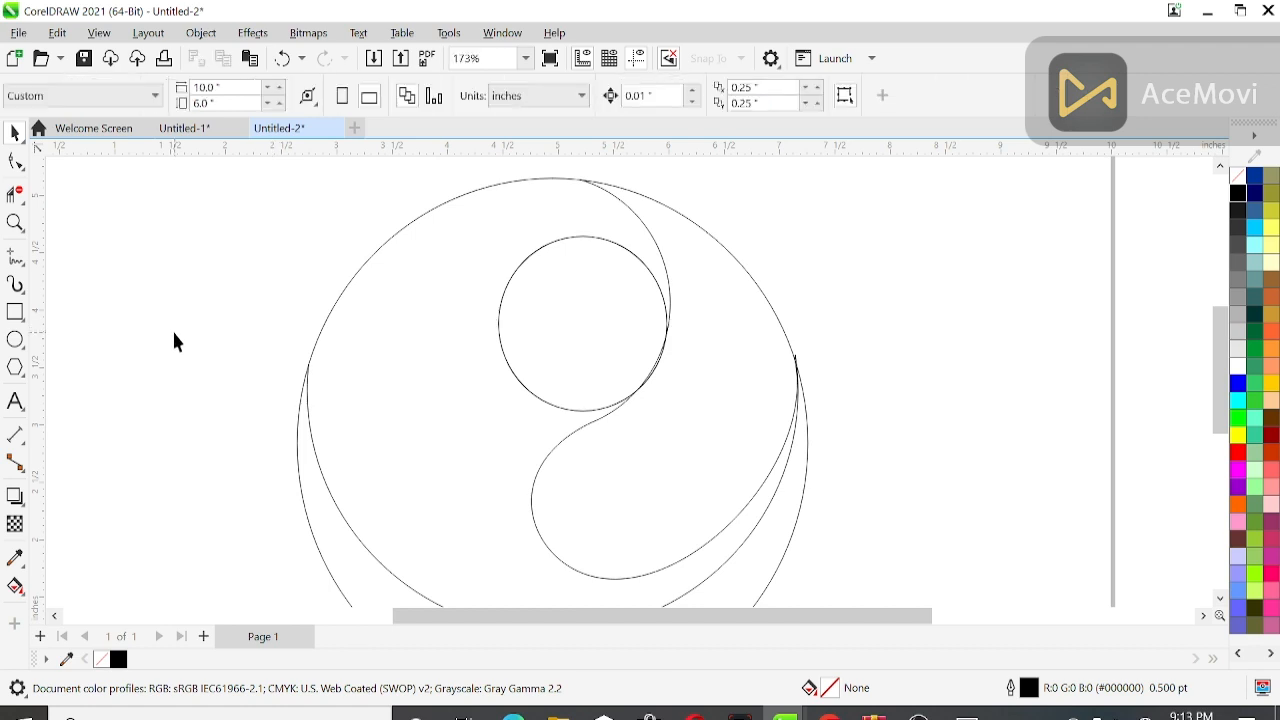
- Duplicate the small circle, enlarge the copy to about 3.04 inches, and place it around the small circle and the S-curve's lower lobe
left_click(556, 321)
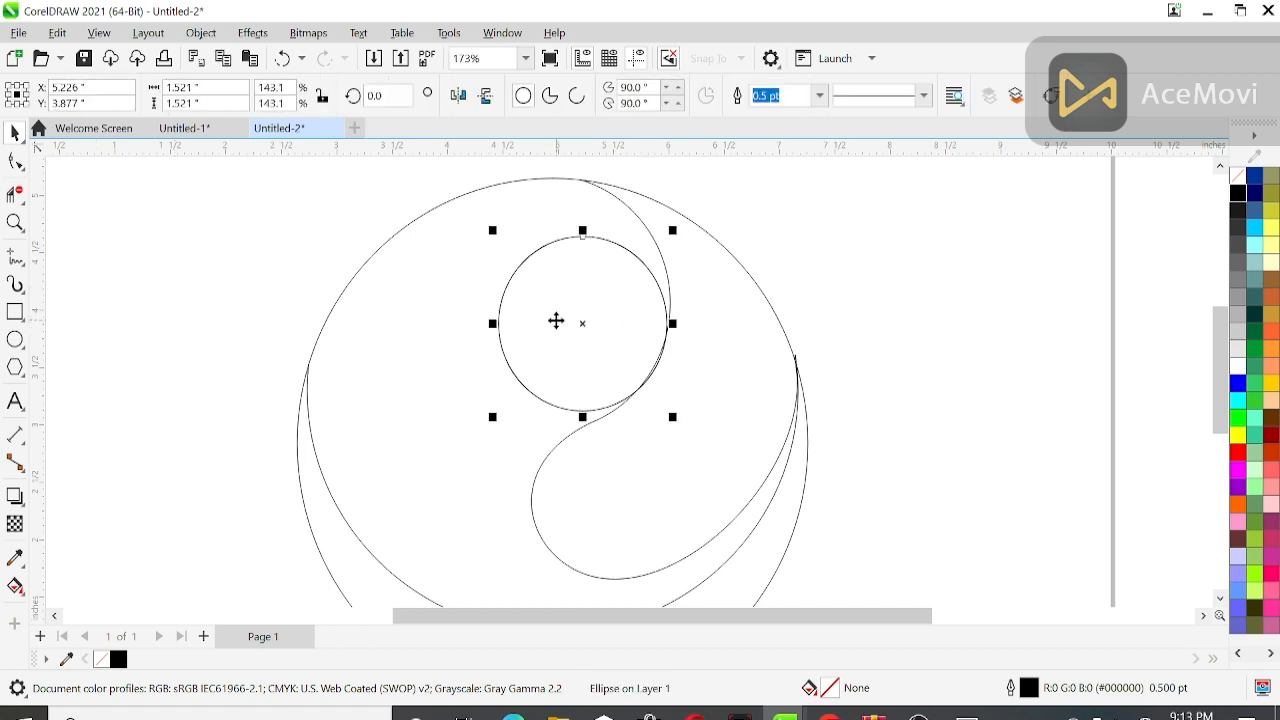
key("ctrl+d")
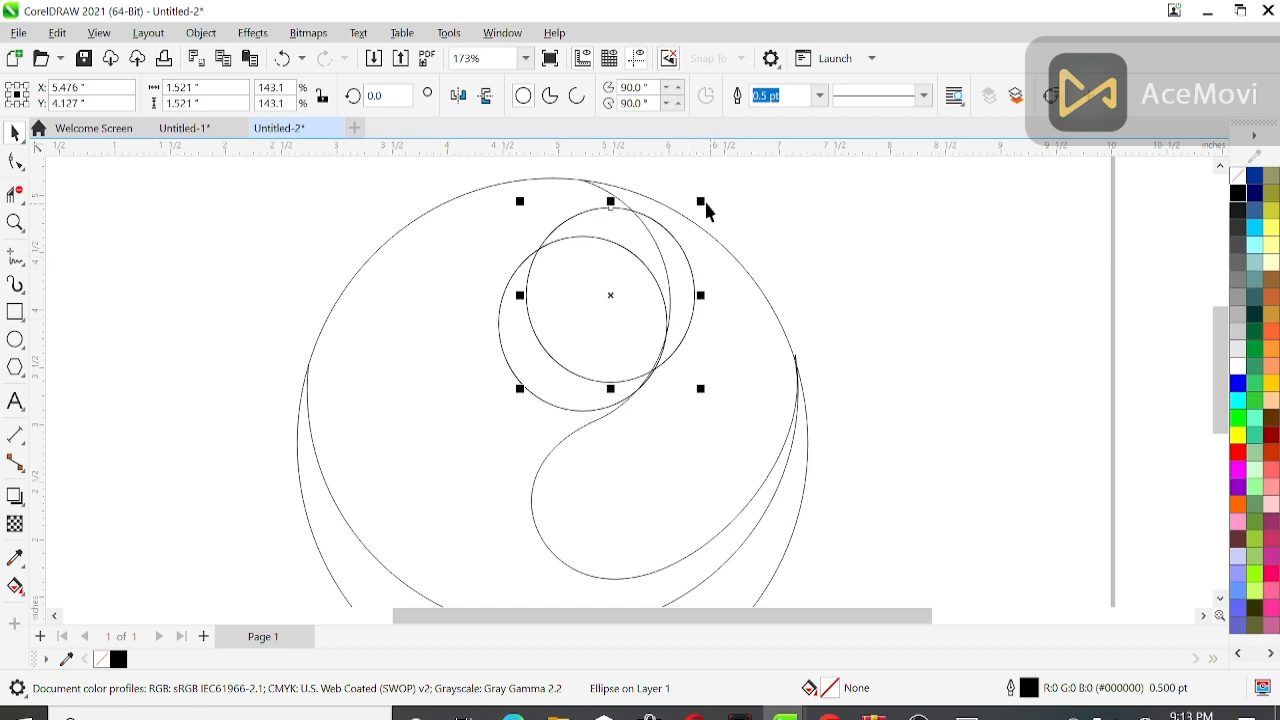
mouse_move(702, 207)
left_mouse_down()
mouse_move(809, 209)
mouse_move(833, 160)
mouse_move(841, 207)
left_mouse_up()
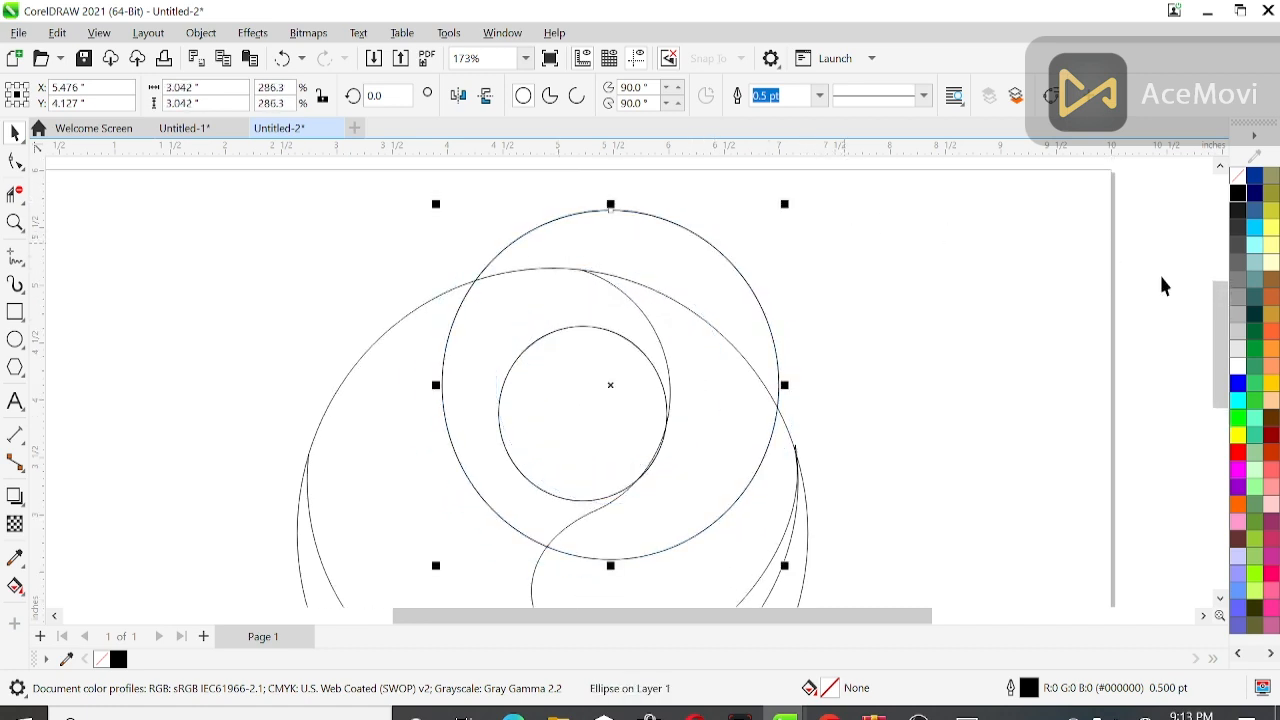
scroll(1220, 323, "down", 3)
left_click_drag(611, 257, 613, 363)
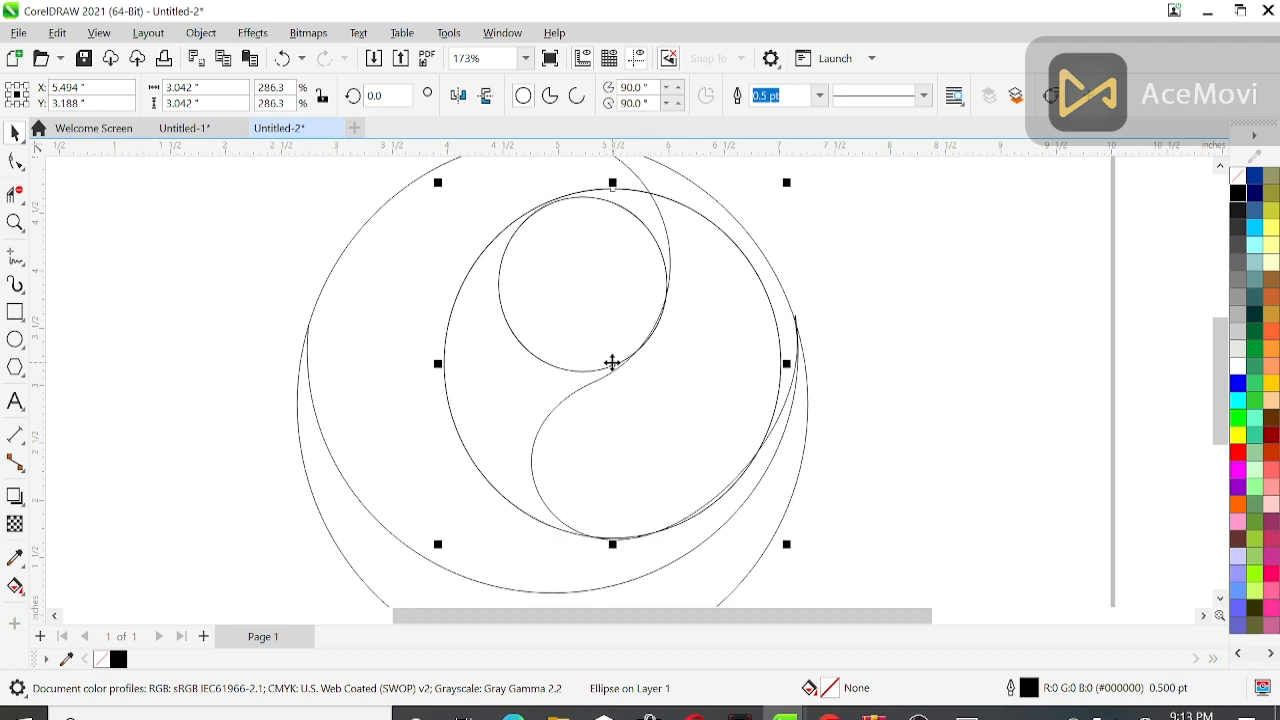
scroll(612, 363, "down", 2)
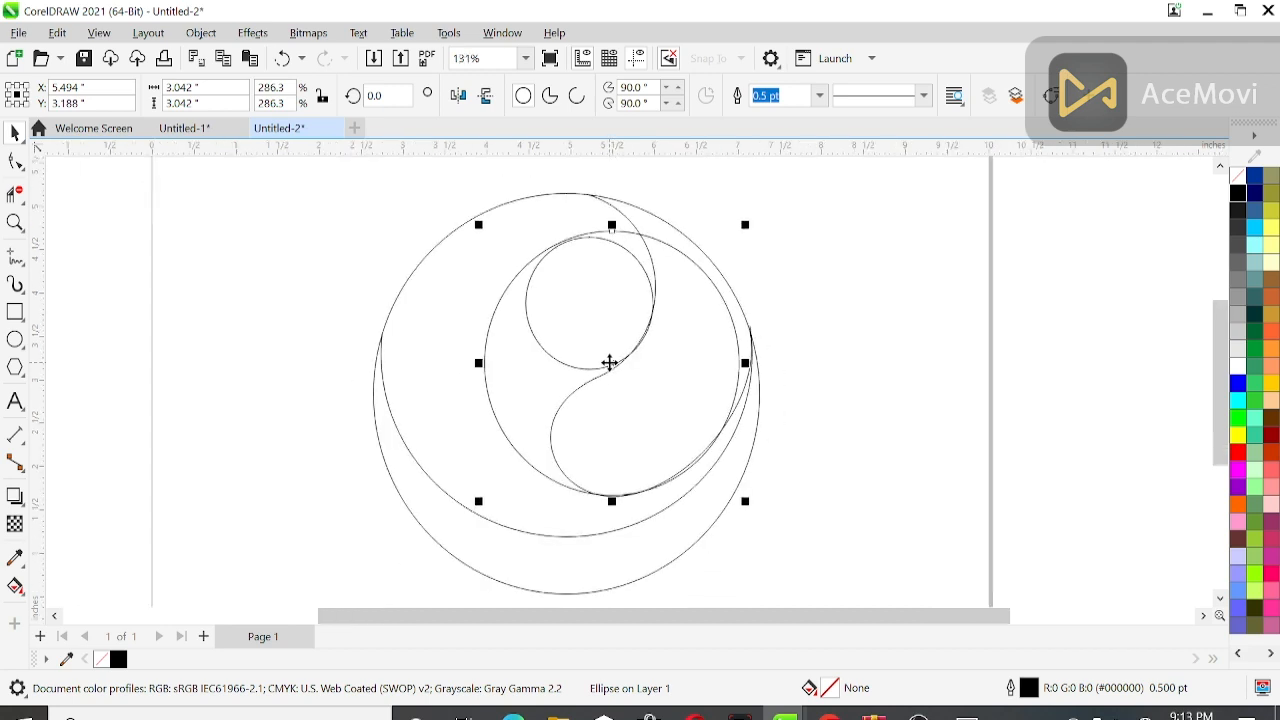
left_click(771, 241)
- Delete the outer ellipse's upper-right arc between the S-curve's upper end and its right tip
left_click(15, 193)
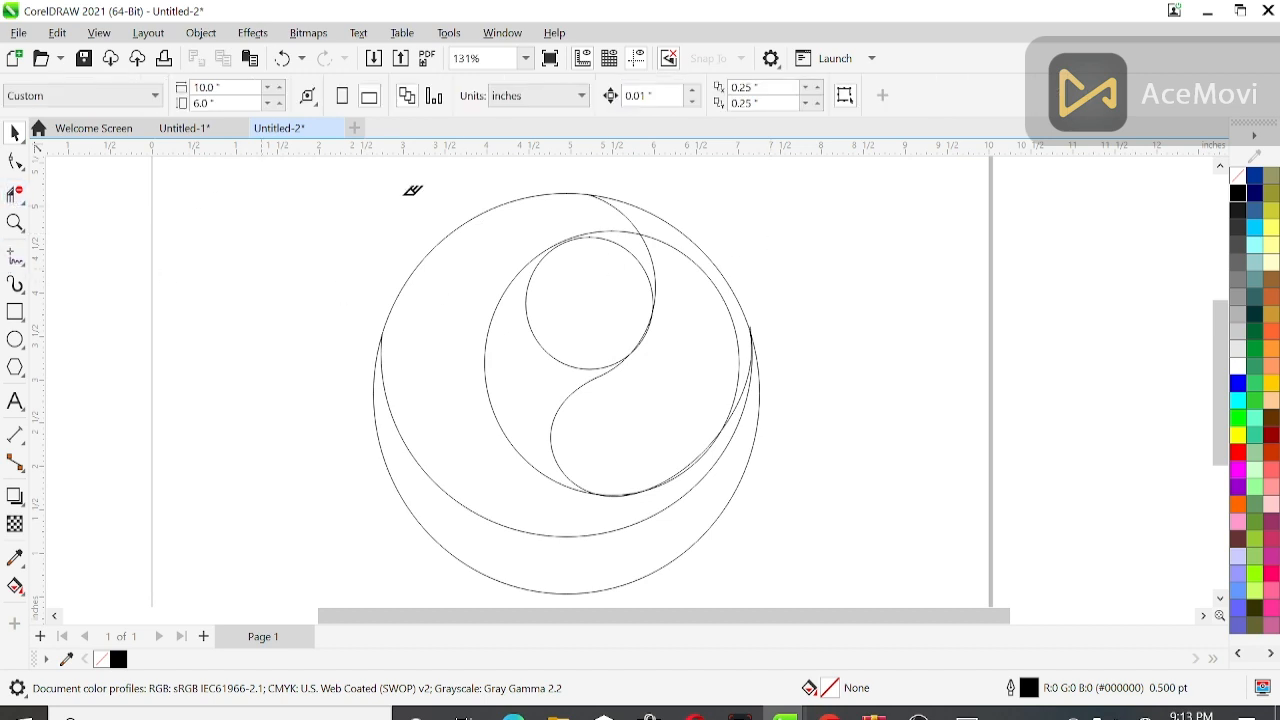
left_click(648, 205)
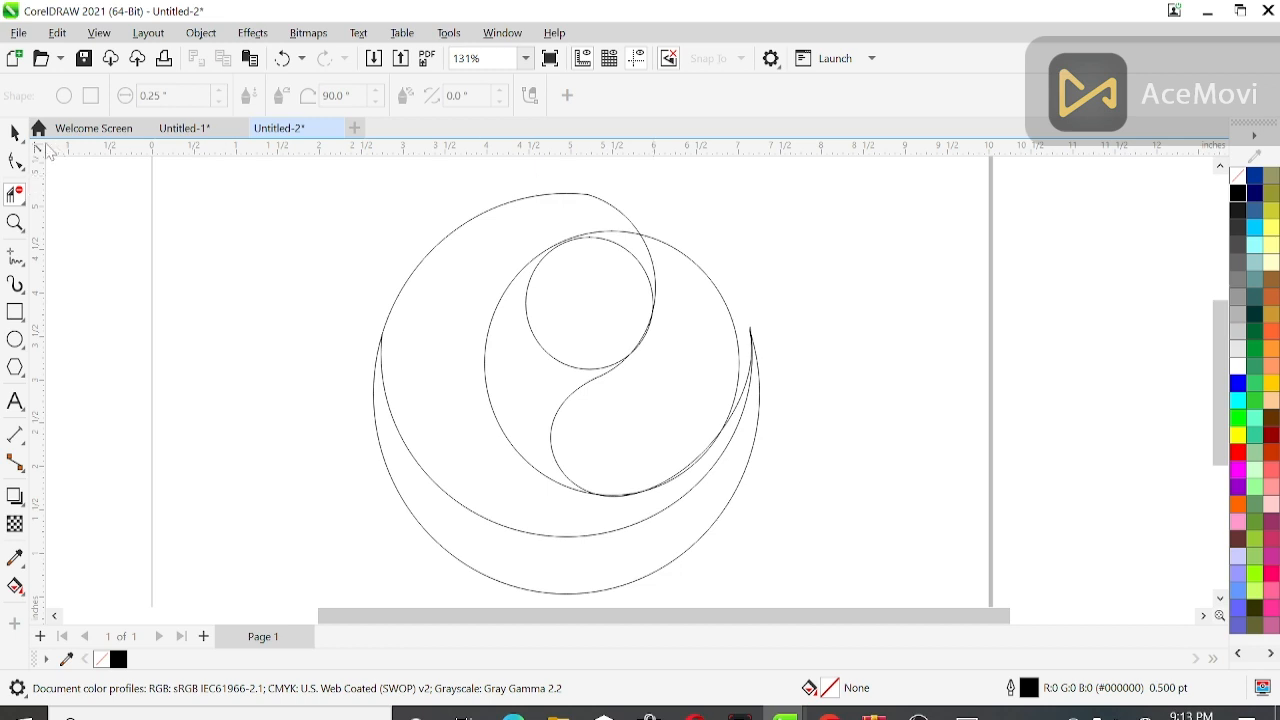
left_click(15, 133)
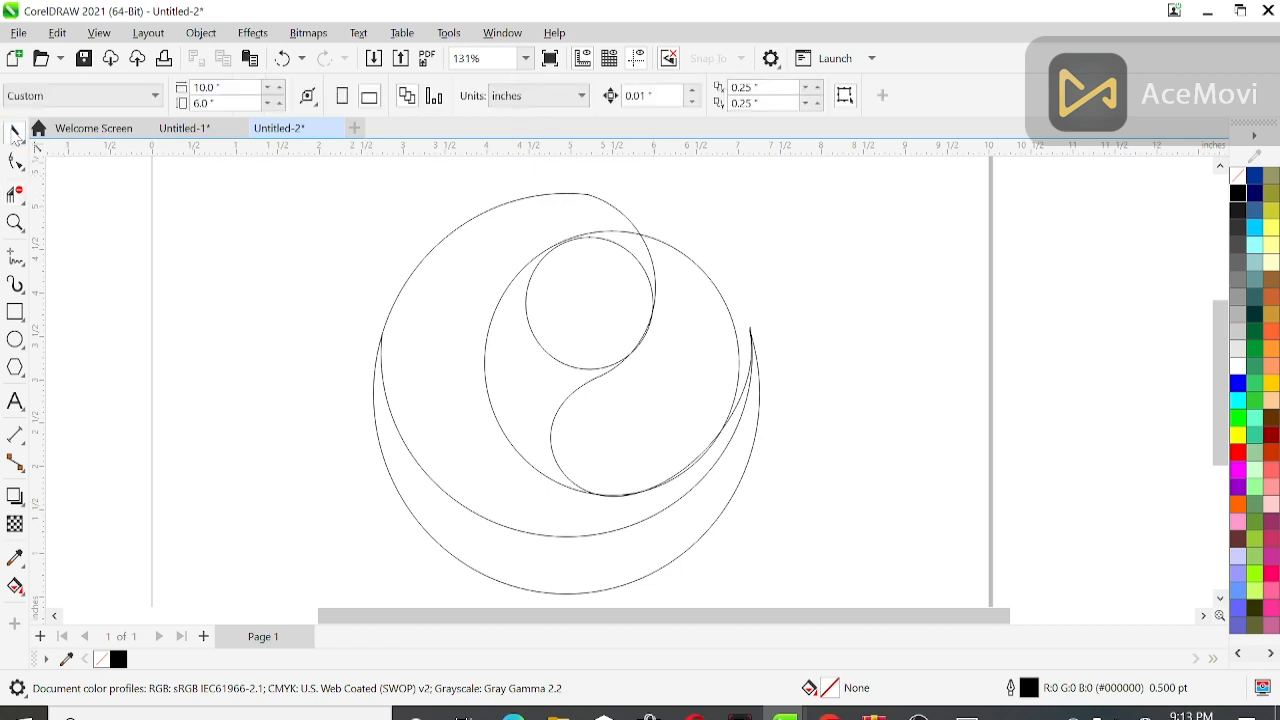
- Resize the enlarged circle to about 3.2 by 3.19 inches by extending its lower and right sides and lowering its upper edge
left_click(588, 493)
left_click_drag(609, 505, 613, 516)
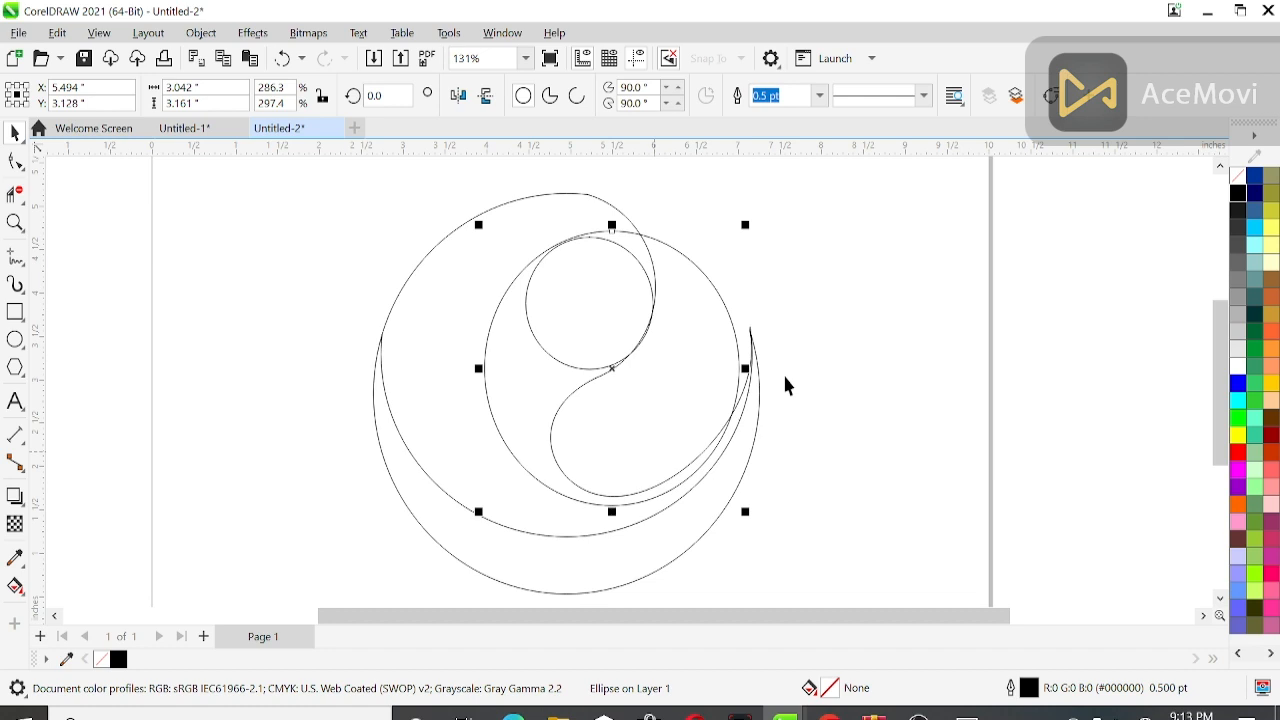
left_click_drag(746, 368, 757, 370)
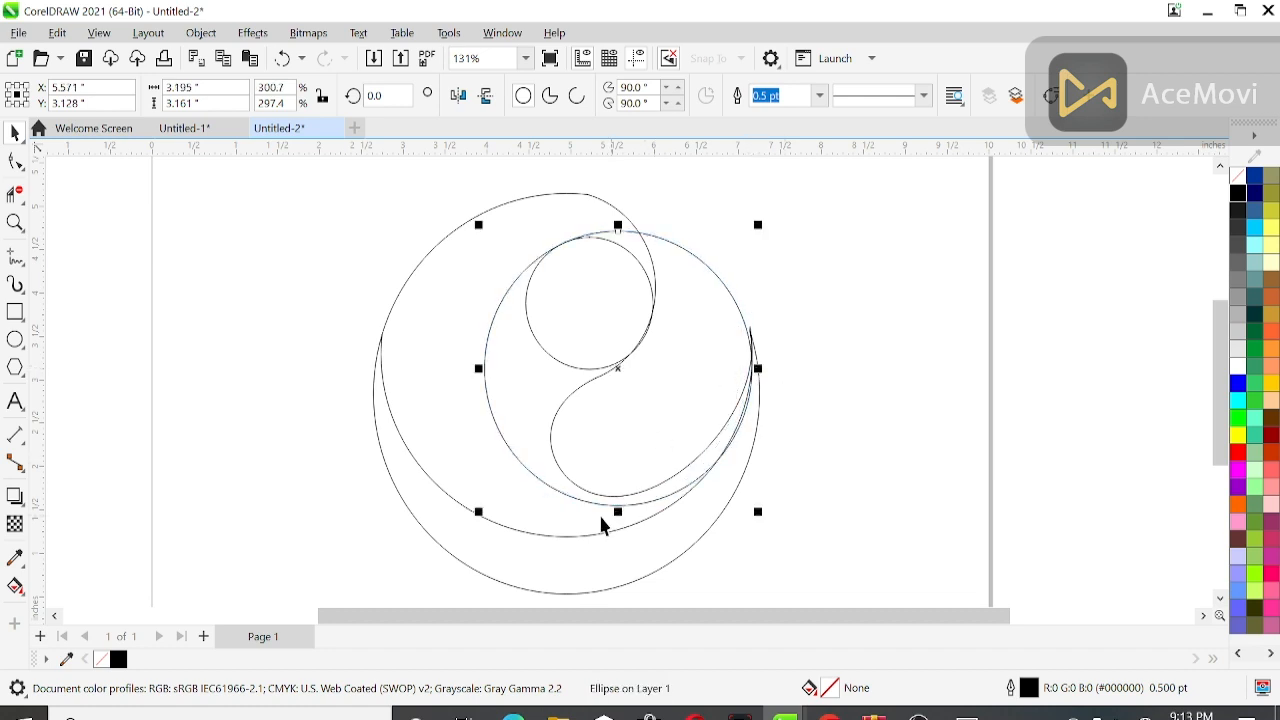
left_click_drag(617, 512, 616, 522)
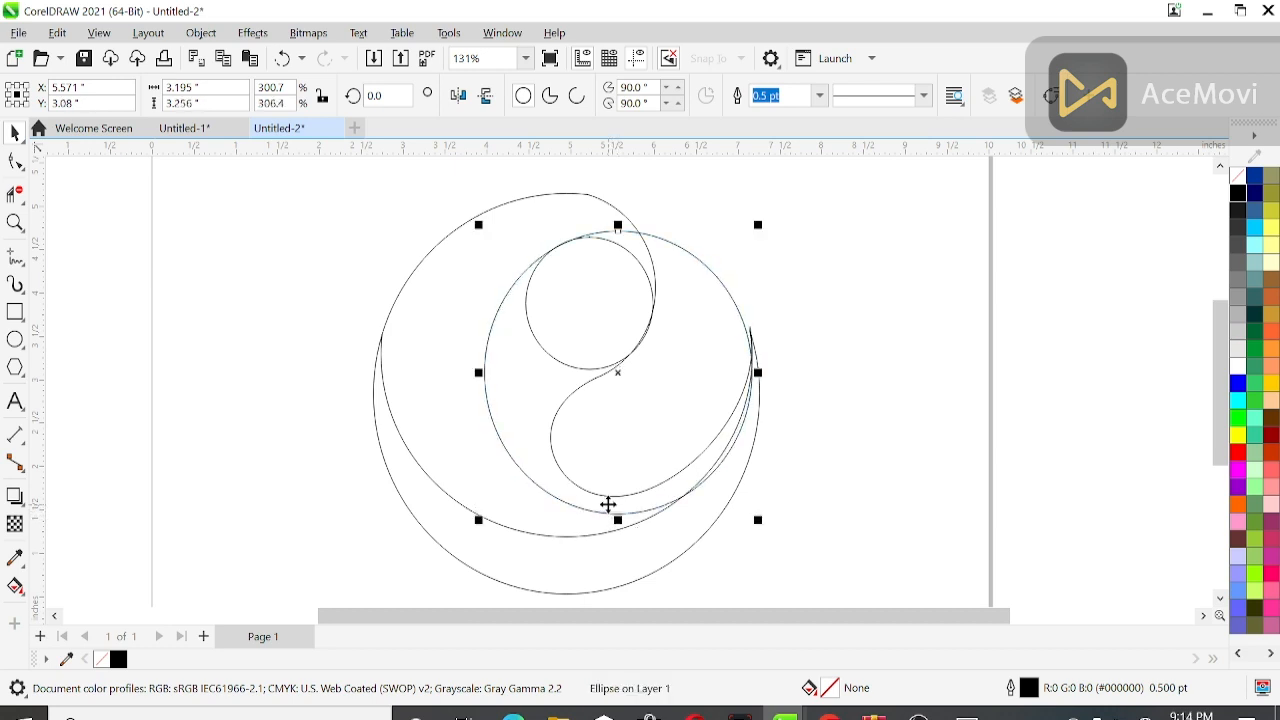
left_click_drag(617, 222, 617, 233)
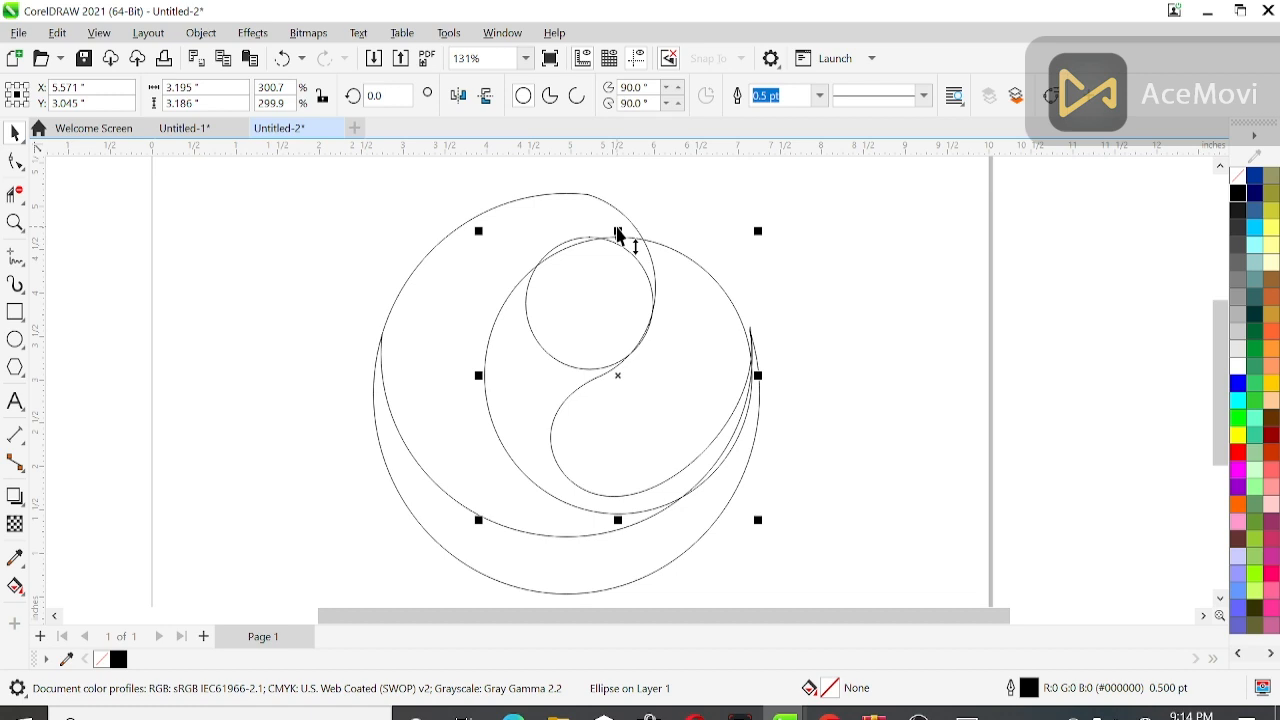
left_click(284, 163)
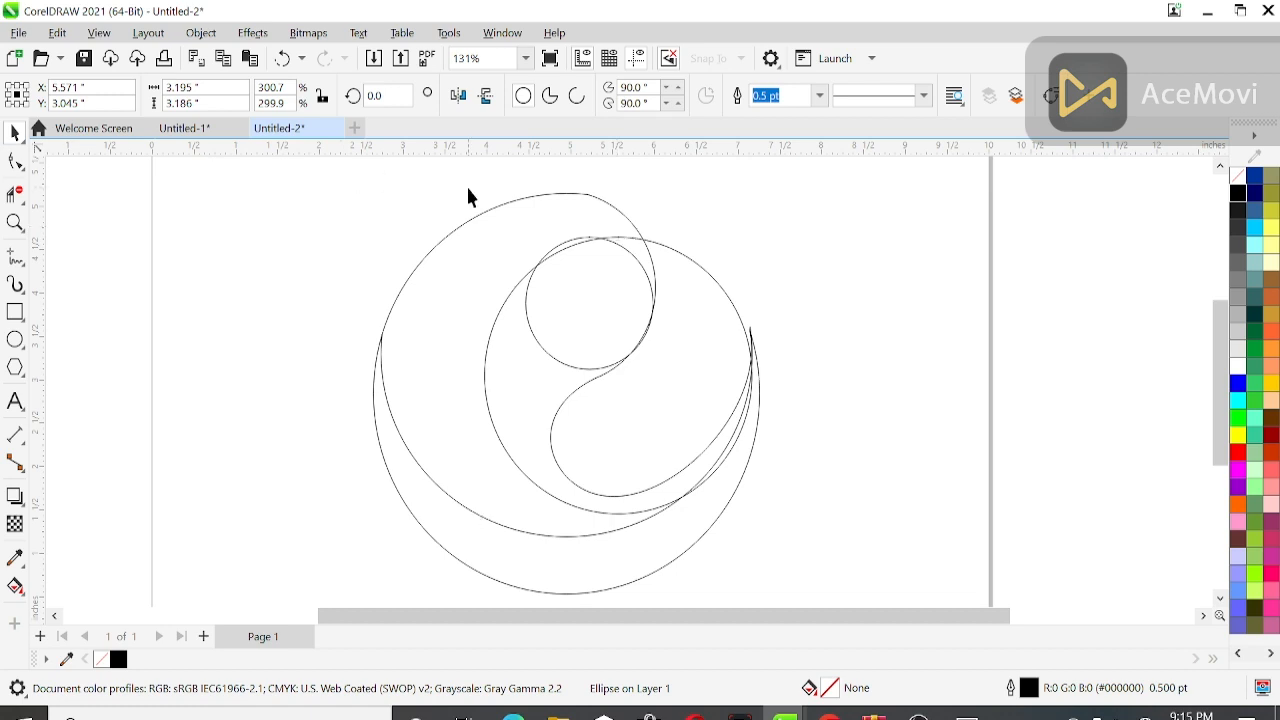
- Raise the ellipse's upper edge slightly and scale the ellipse down proportionally to about 3.11 by 3.16 inches
left_click(671, 247)
left_click_drag(616, 231, 618, 230)
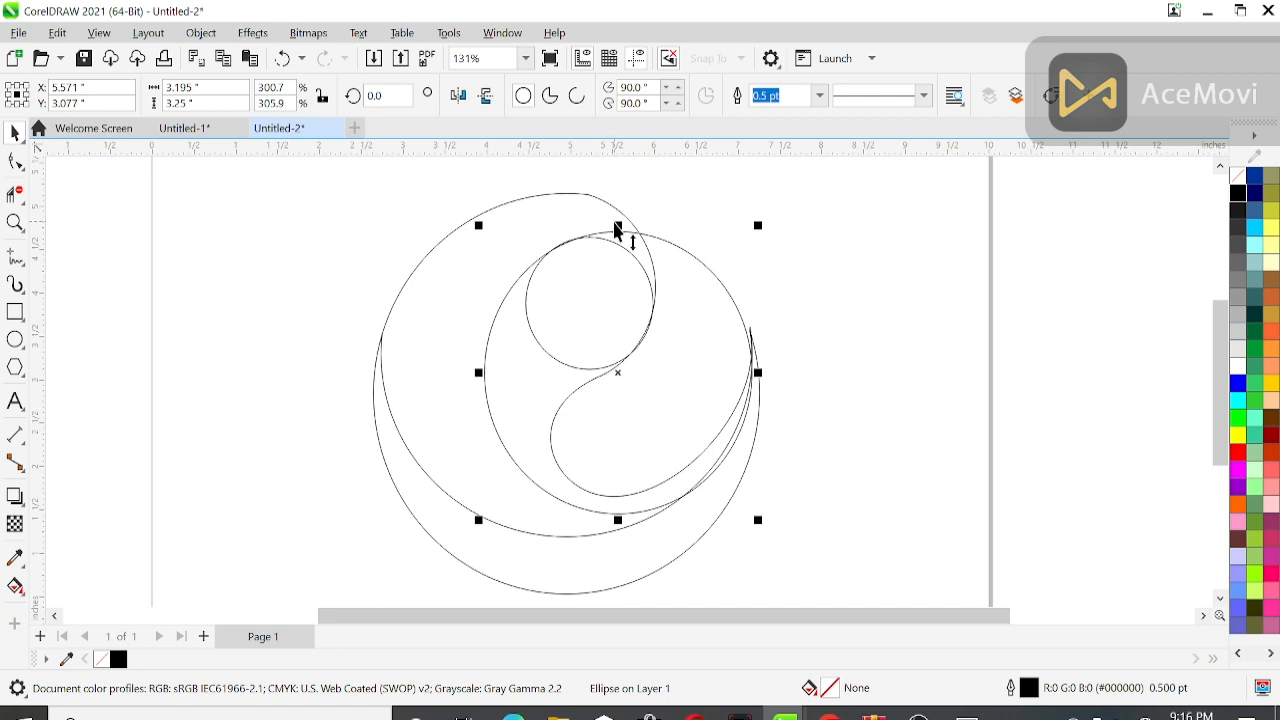
left_click(758, 514)
left_click(643, 403)
left_click(755, 512)
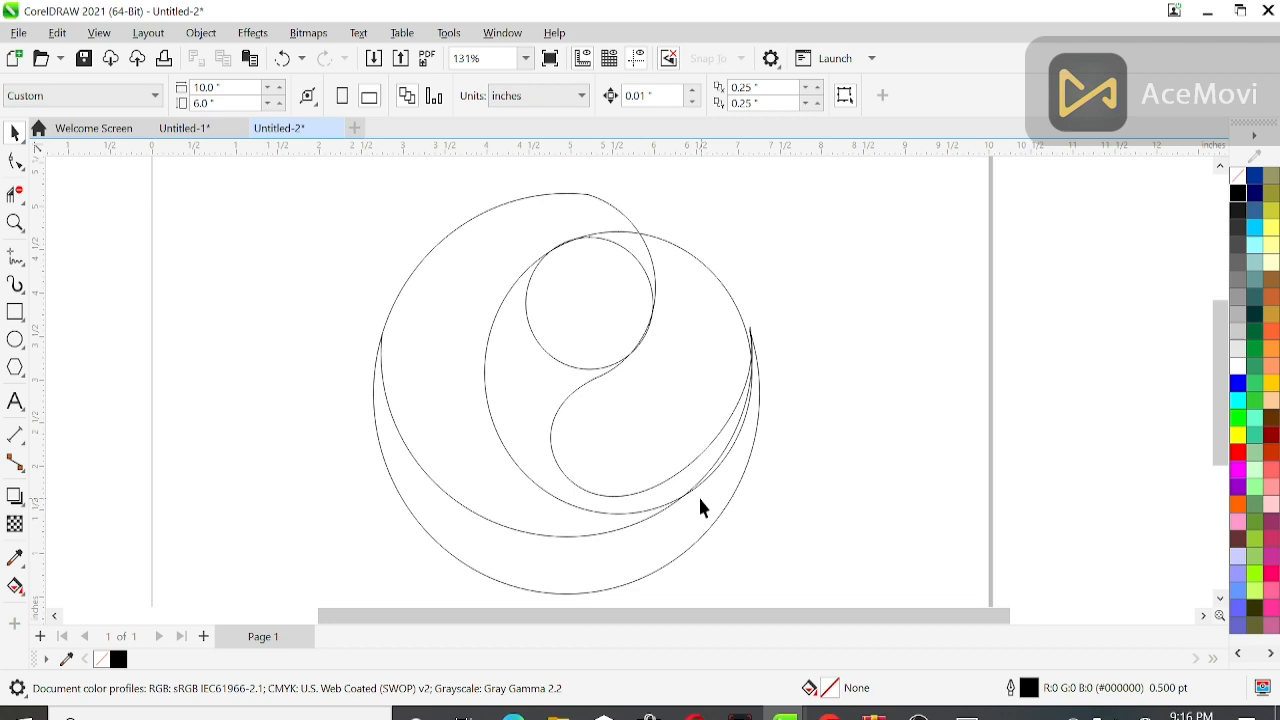
left_click(650, 506)
left_click_drag(757, 523, 760, 520)
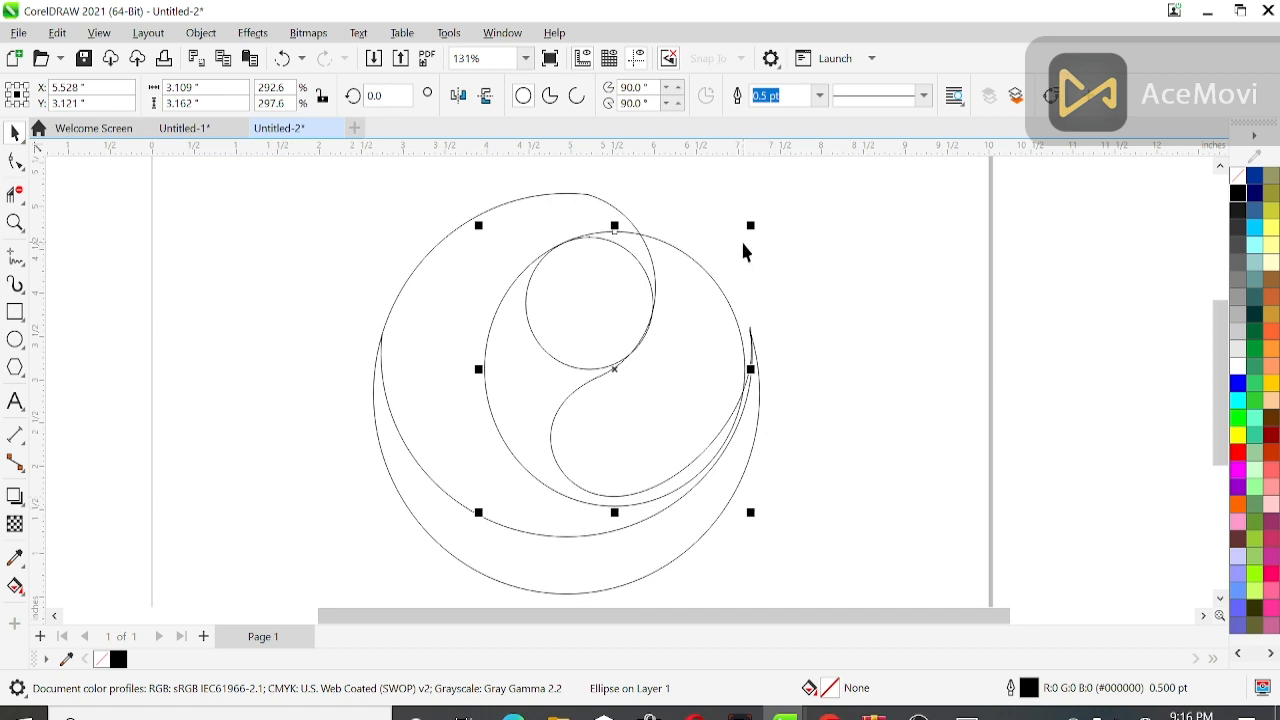
- Convert the ellipse to curves and select its lowest node with the Shape tool
left_click(14, 161)
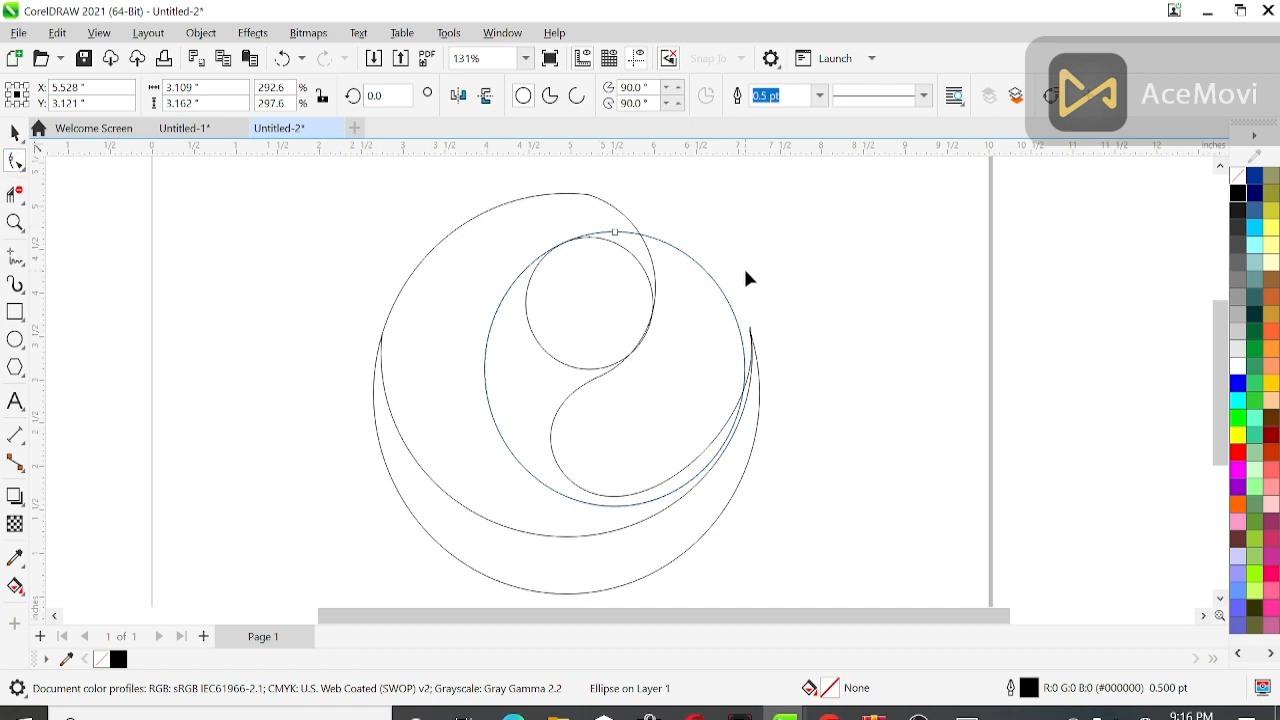
key("ctrl+q")
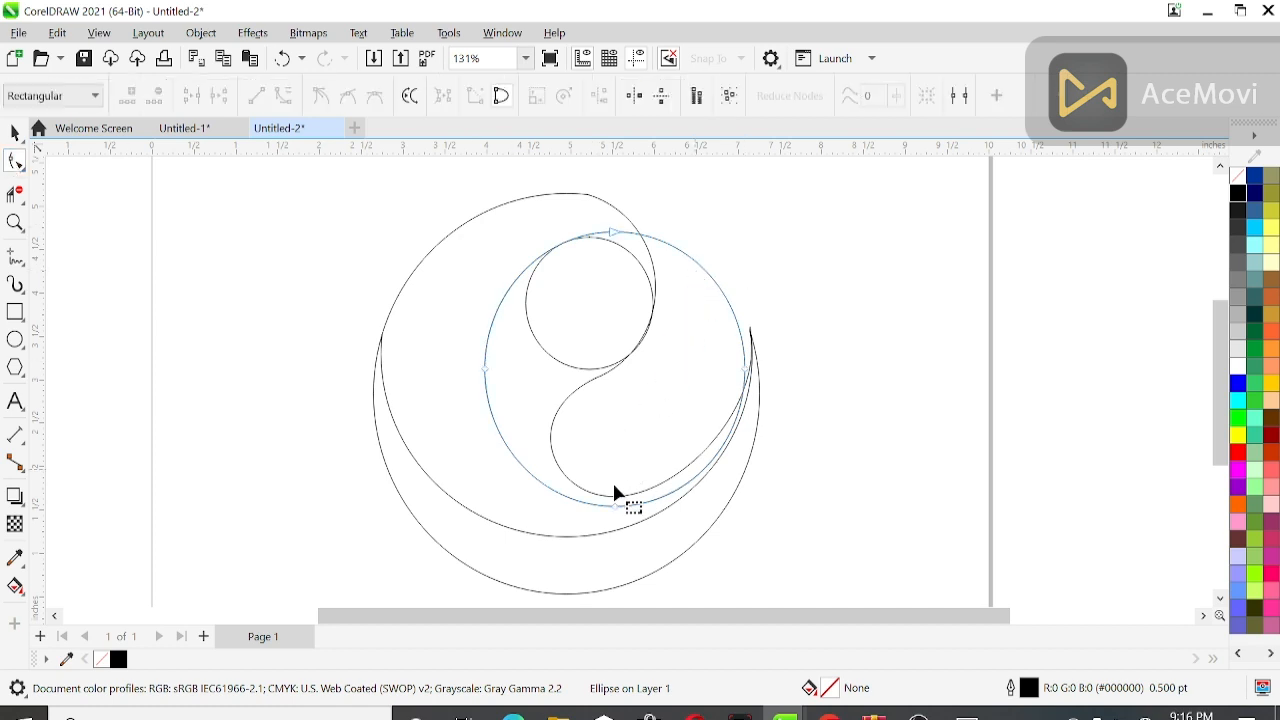
left_click(615, 506)
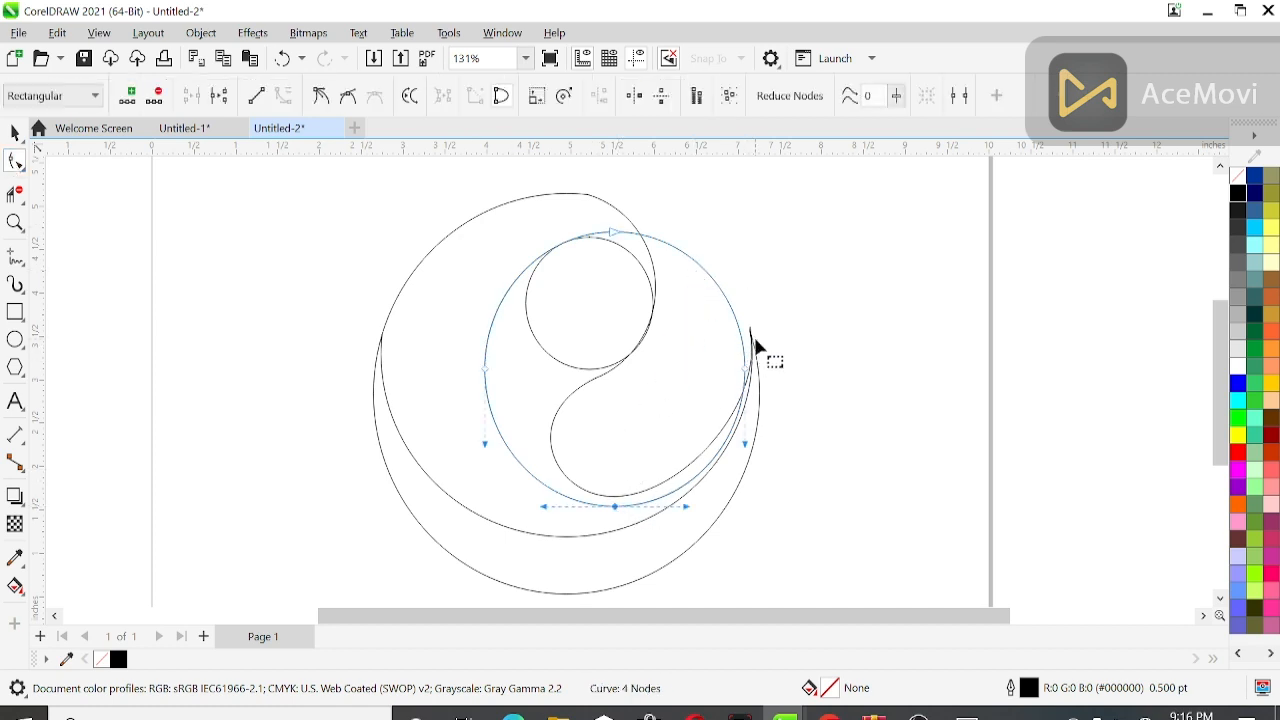
scroll(755, 340, "up", 2)
double_click(738, 395)
left_click(740, 396)
left_click(731, 395)
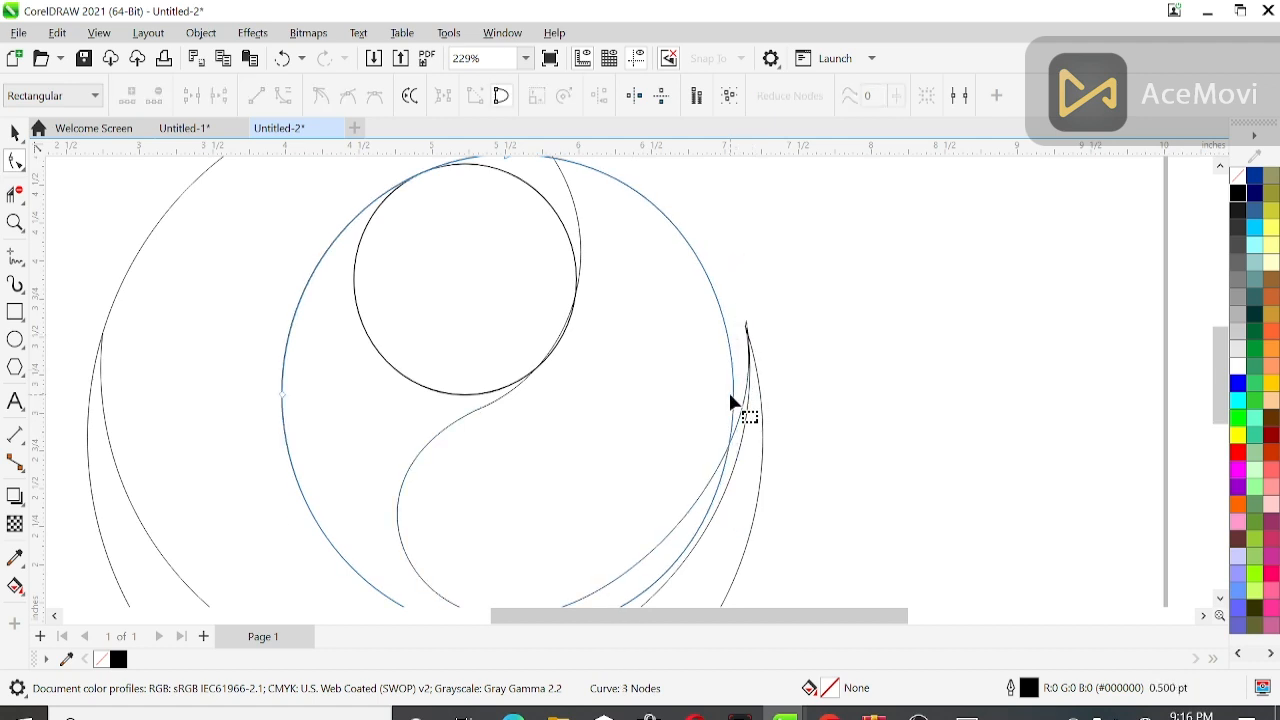
key("ctrl+z")
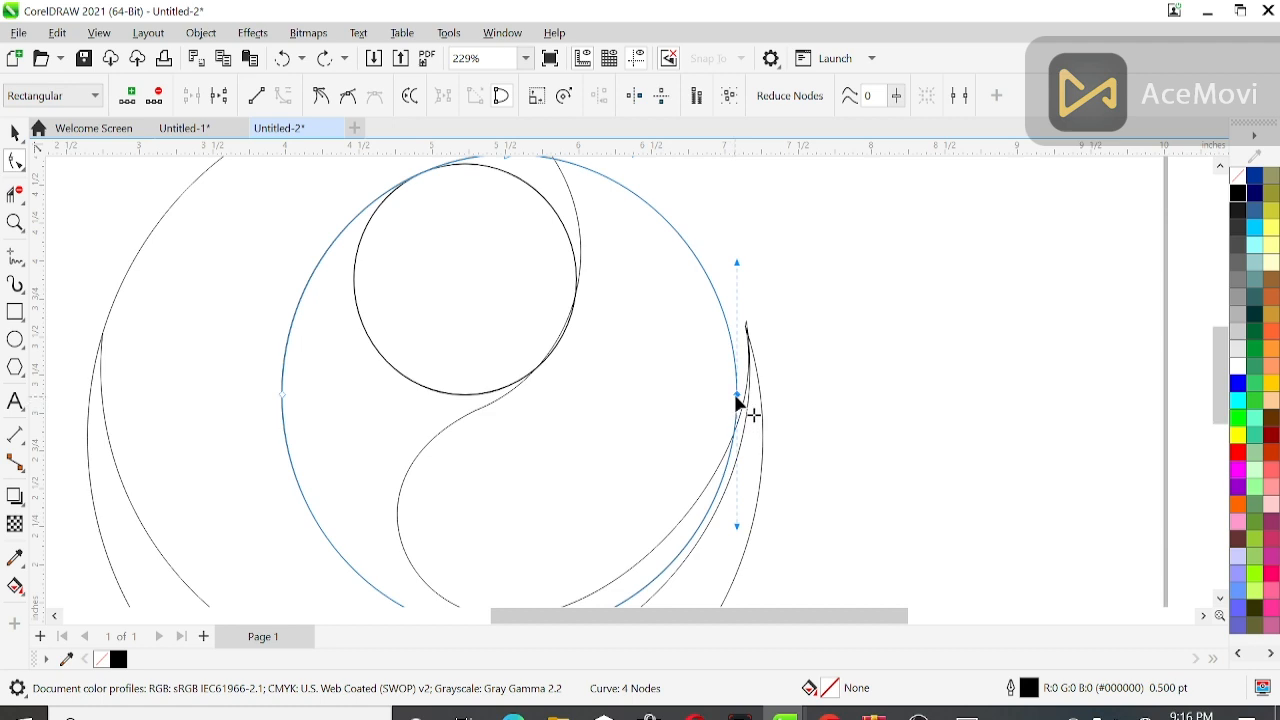
- Nudge the inner ellipse's rightmost node outward until its edge crosses the outer shape's pointed right tip
key("Right")
key("Right")
key("Right")
key("Right")
key("Right")
key("Right")
key("Right")
key("Right")
key("Right")
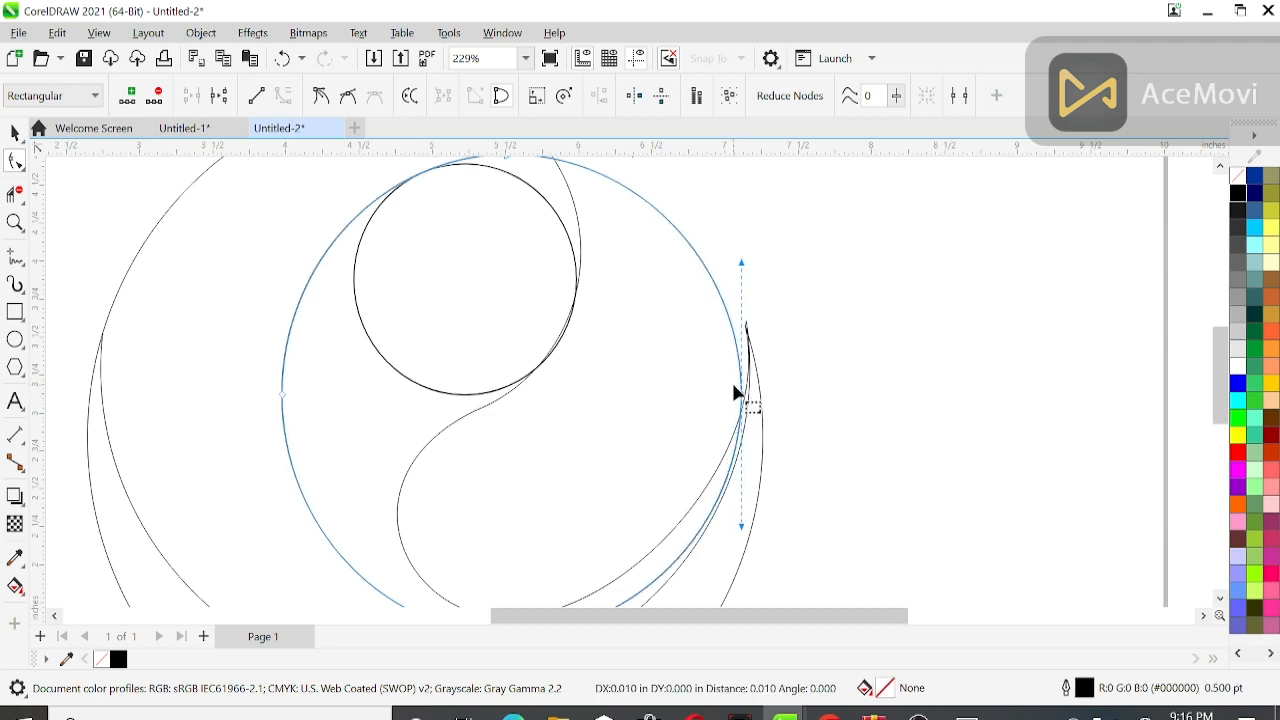
key("Right")
key("Right")
key("Right")
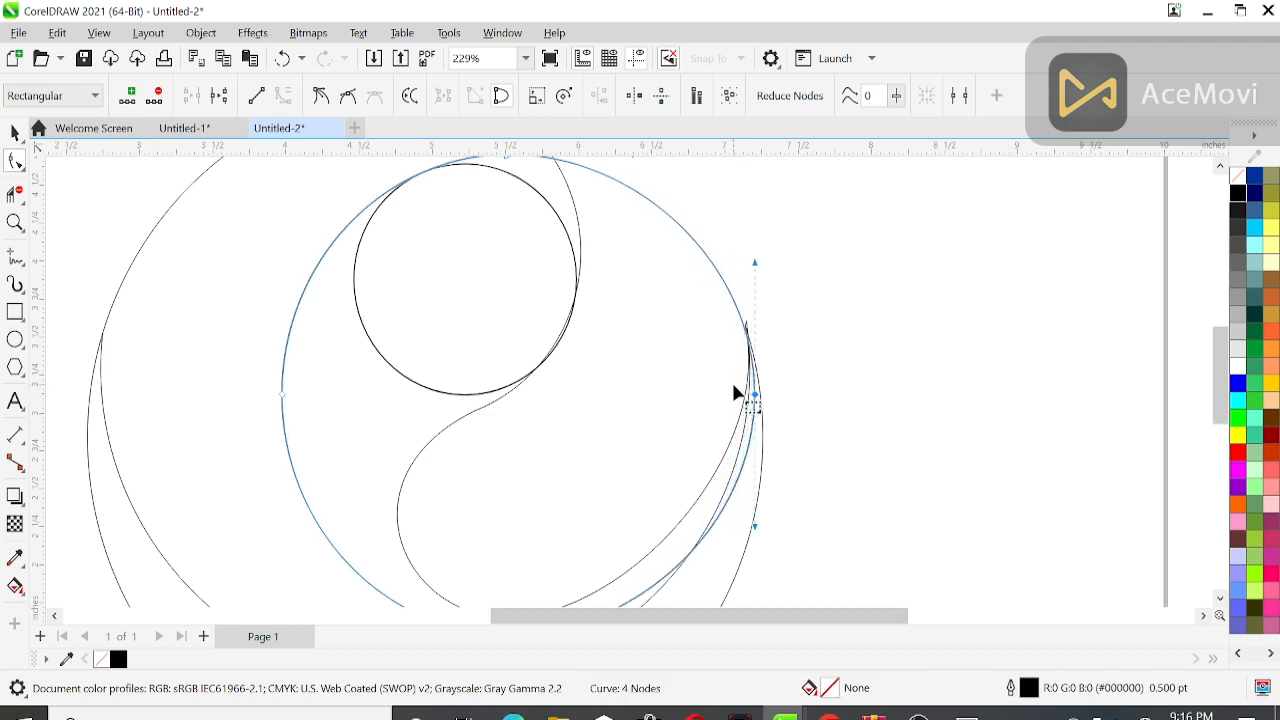
scroll(815, 400, "down", 3)
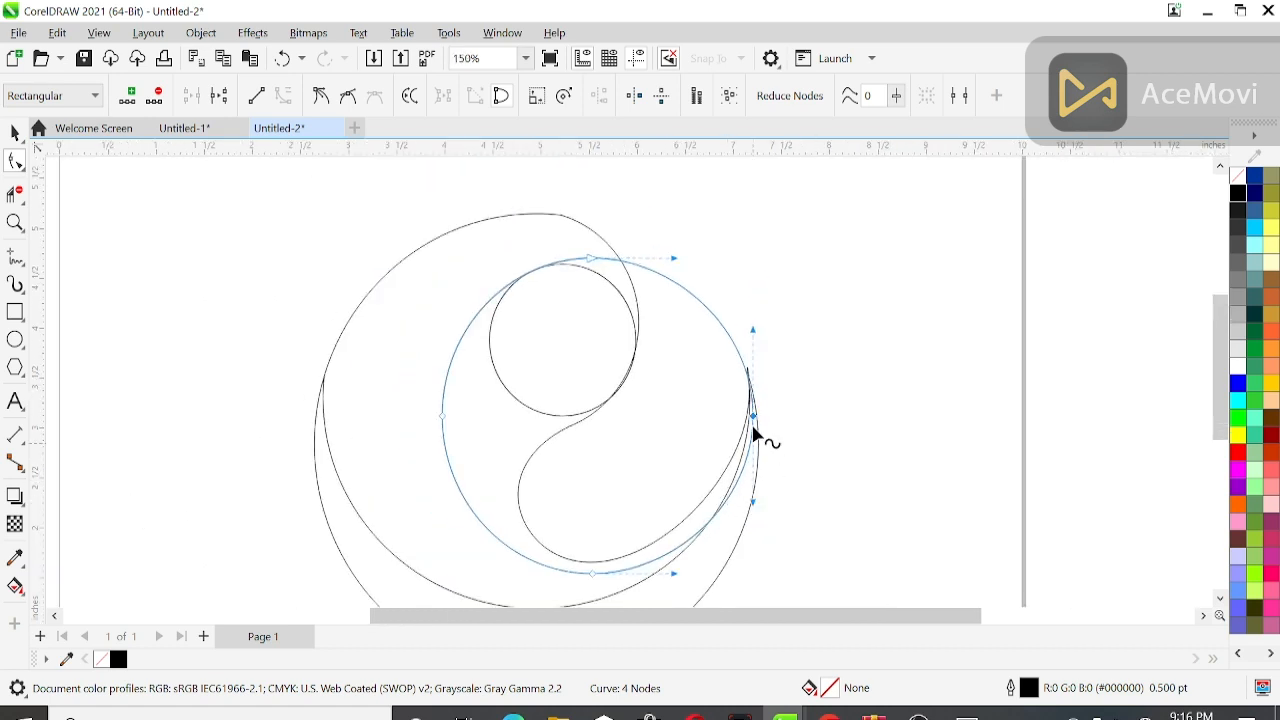
- Nudge the ellipse's rightmost node slightly left and up so its edge passes through the outer shape's pointed tip
scroll(757, 391, "up", 5)
key("Left")
key("Up")
key("Up")
key("Up")
key("Up")
key("Up")
key("Up")
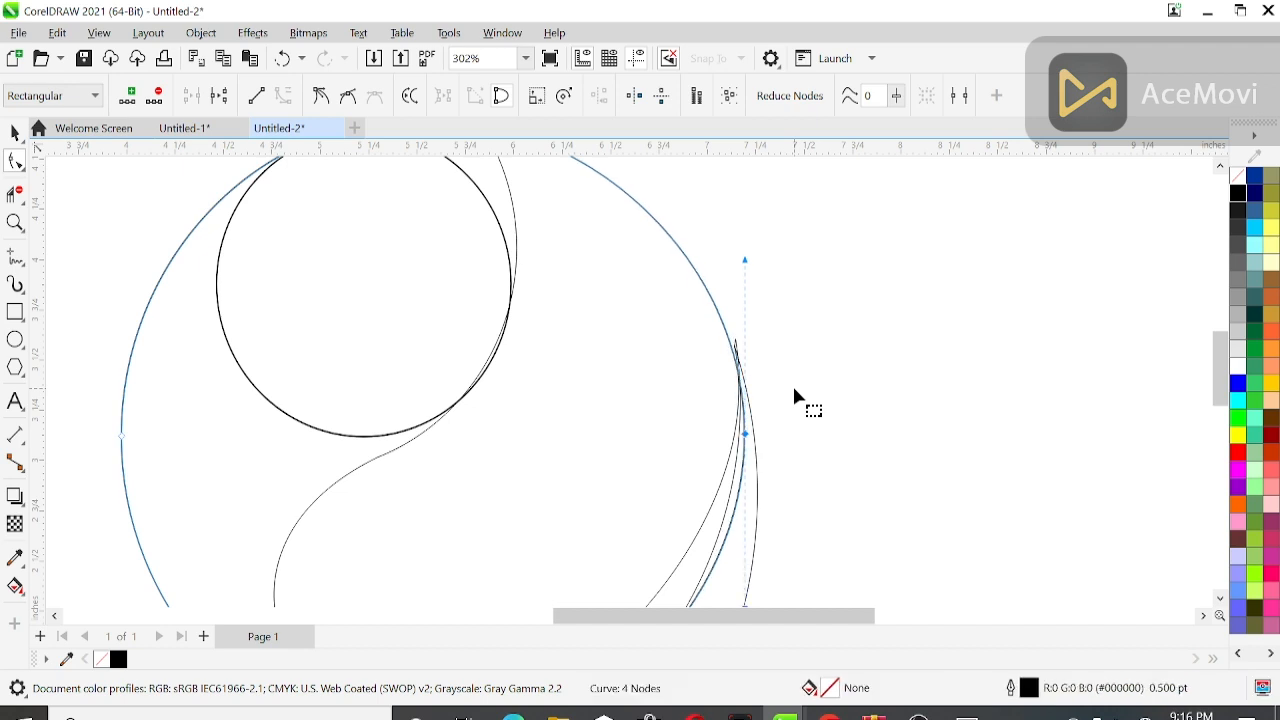
key("Up")
key("Up")
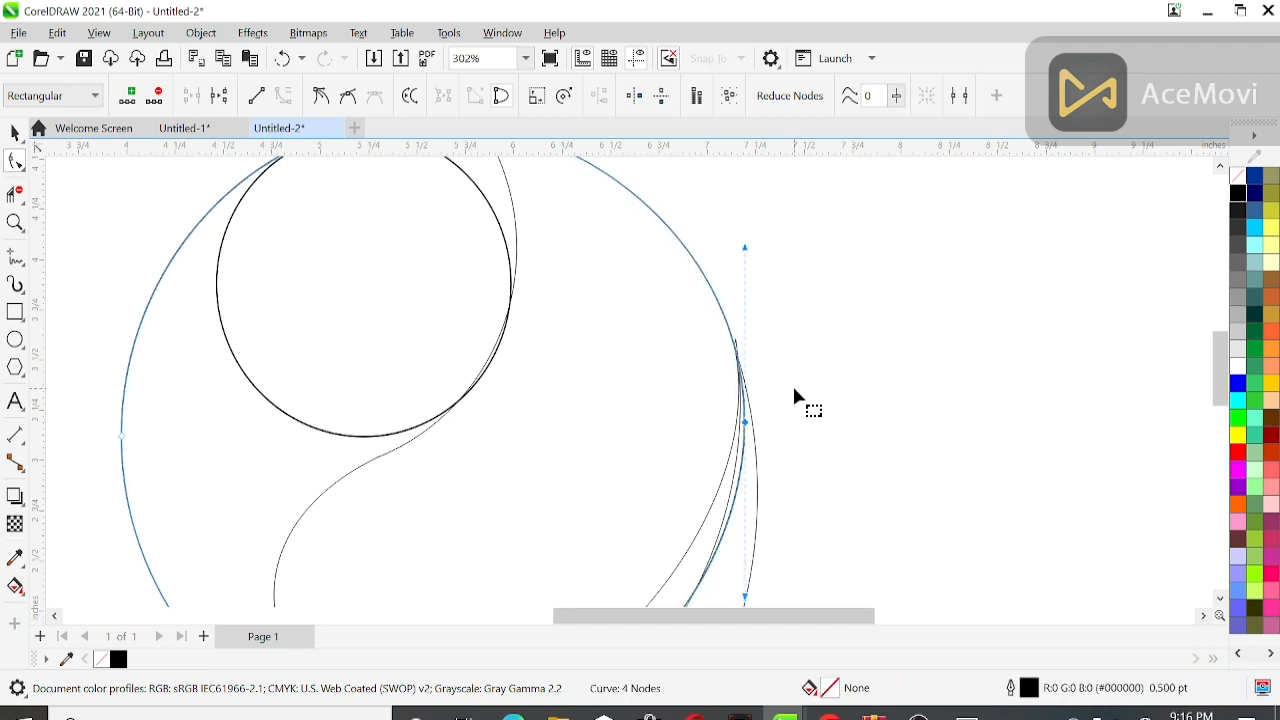
scroll(794, 389, "down", 5)
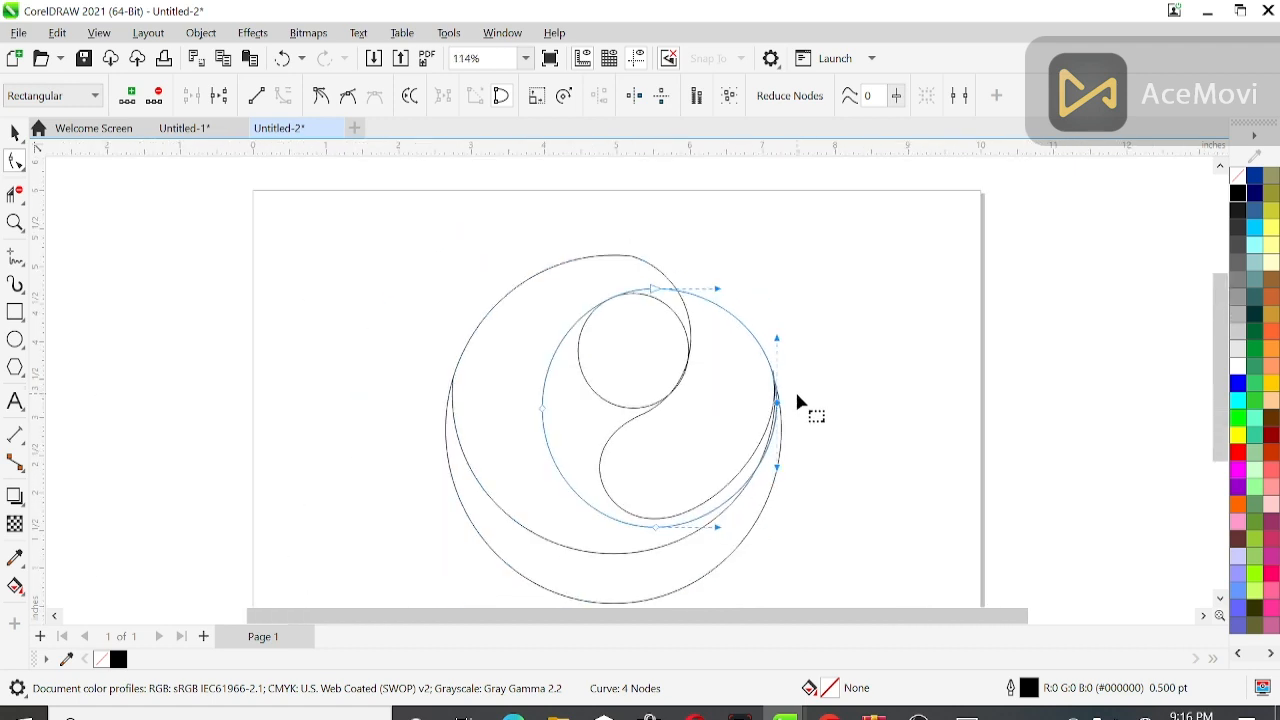
left_click(815, 382)
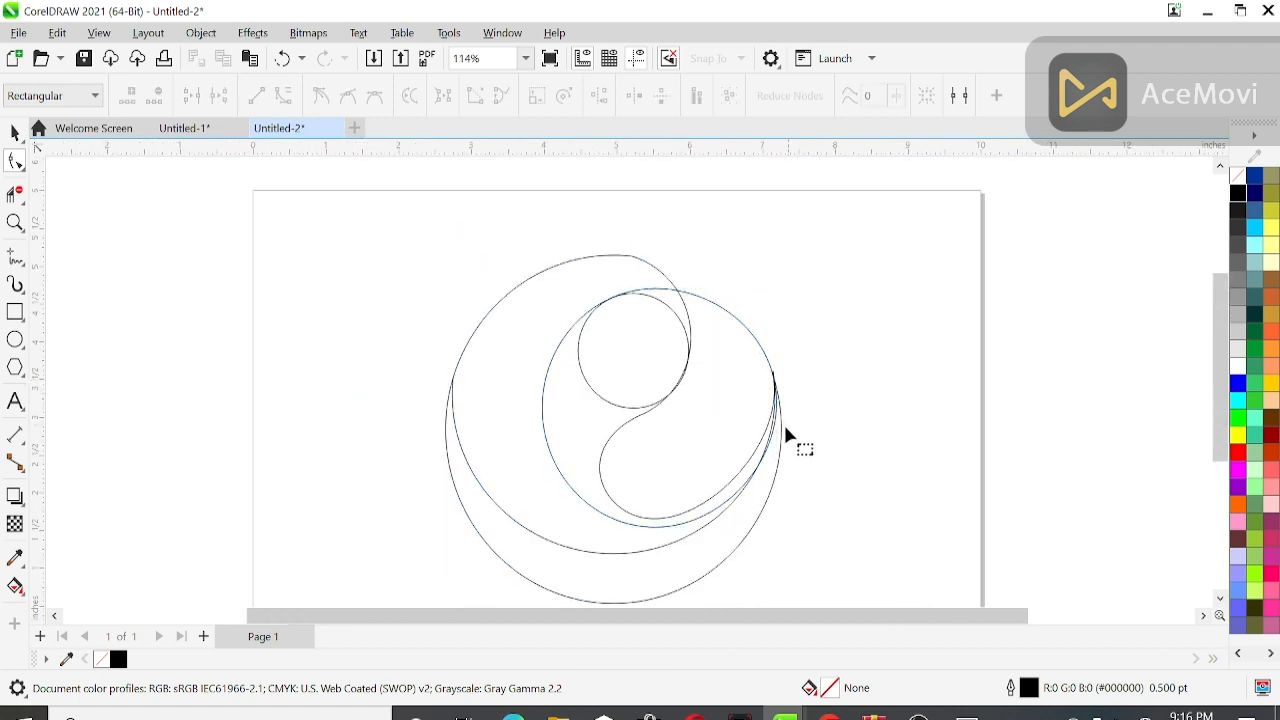
- Add a node on the ellipse's lower-right edge and slightly tilt the rightmost node's curve handles
left_click(724, 505)
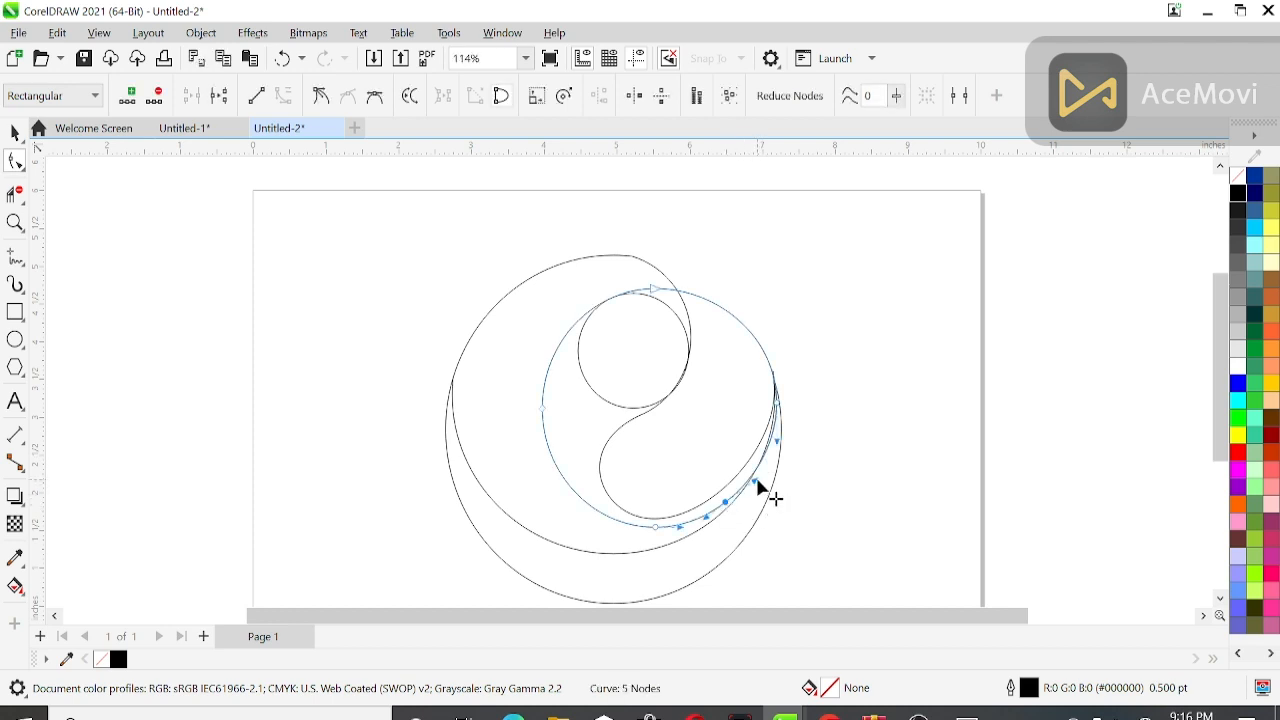
left_click(762, 488)
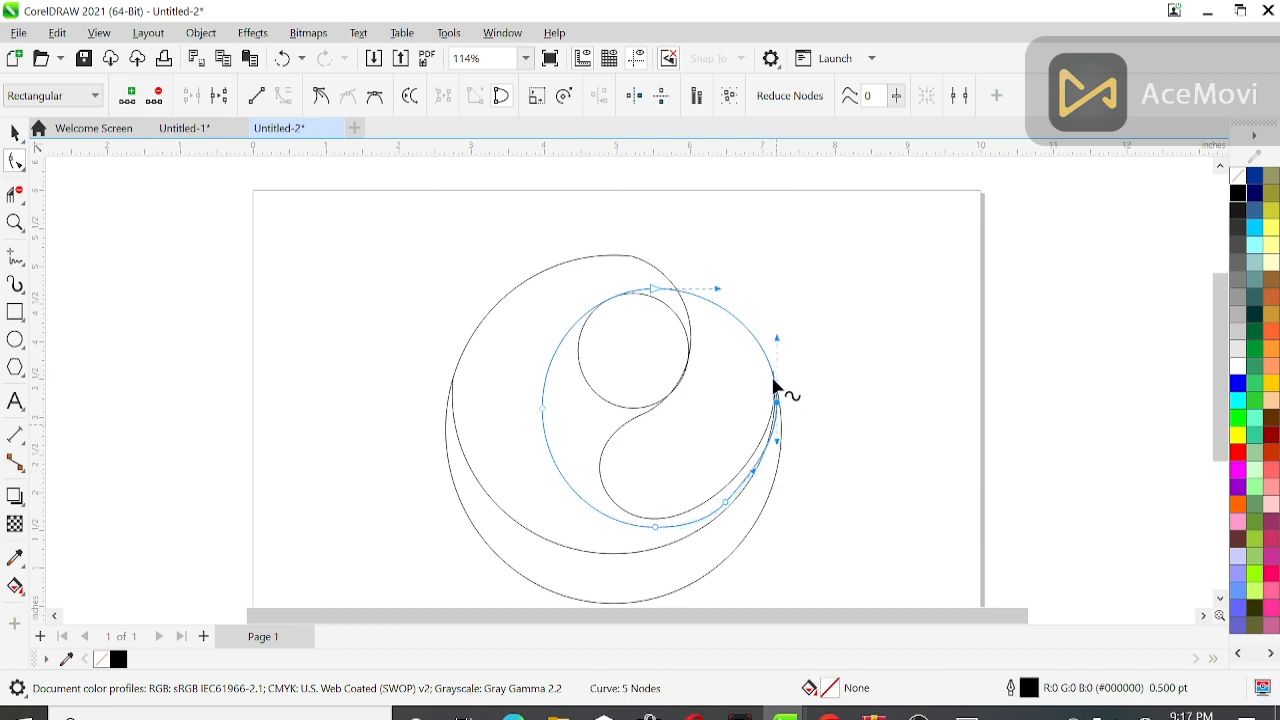
scroll(773, 396, "up", 2)
scroll(775, 400, "up", 5)
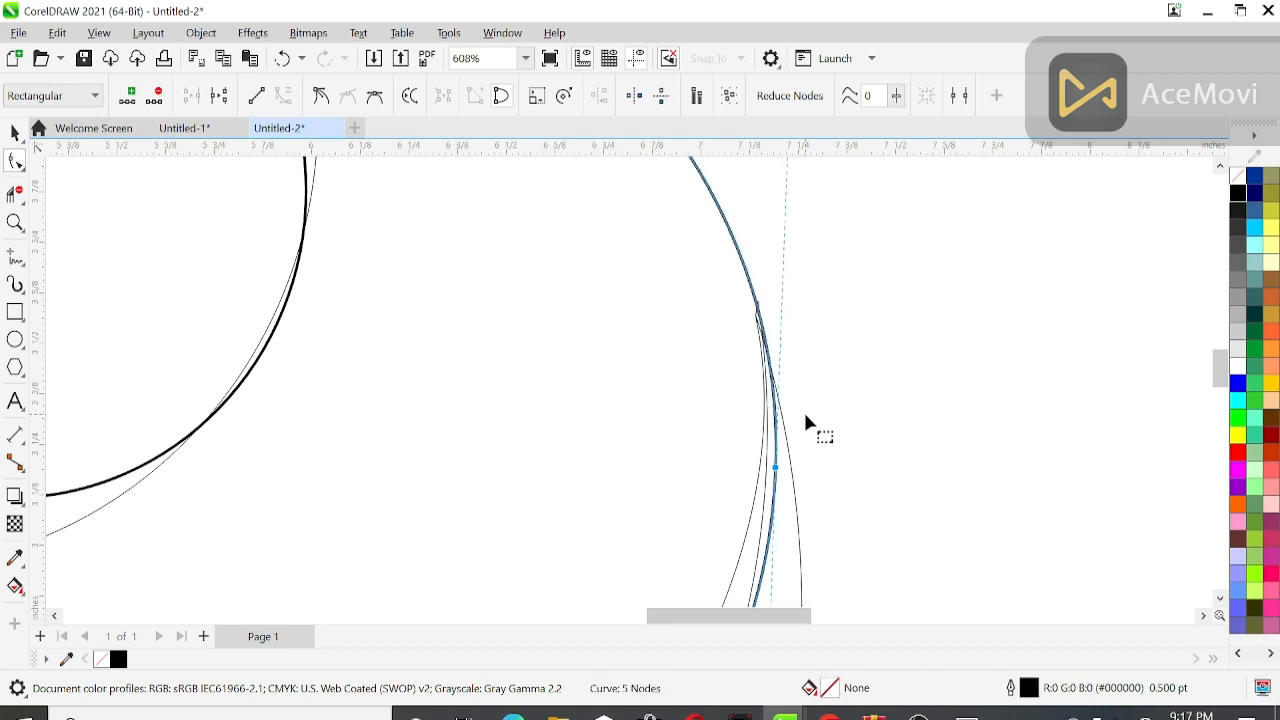
scroll(818, 418, "down", 6)
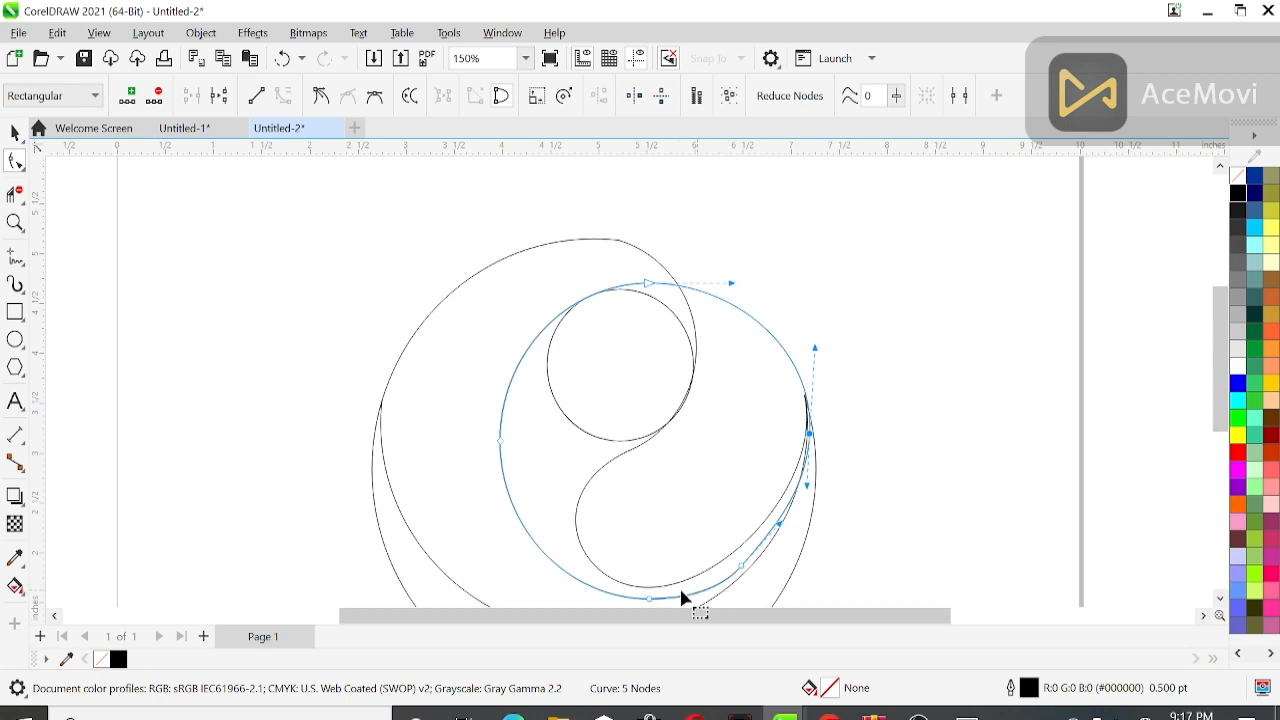
- Add a node on the ellipse's lower-left edge and delete the extra node on its lower-right edge
double_click(587, 586)
double_click(587, 586)
left_click(646, 598)
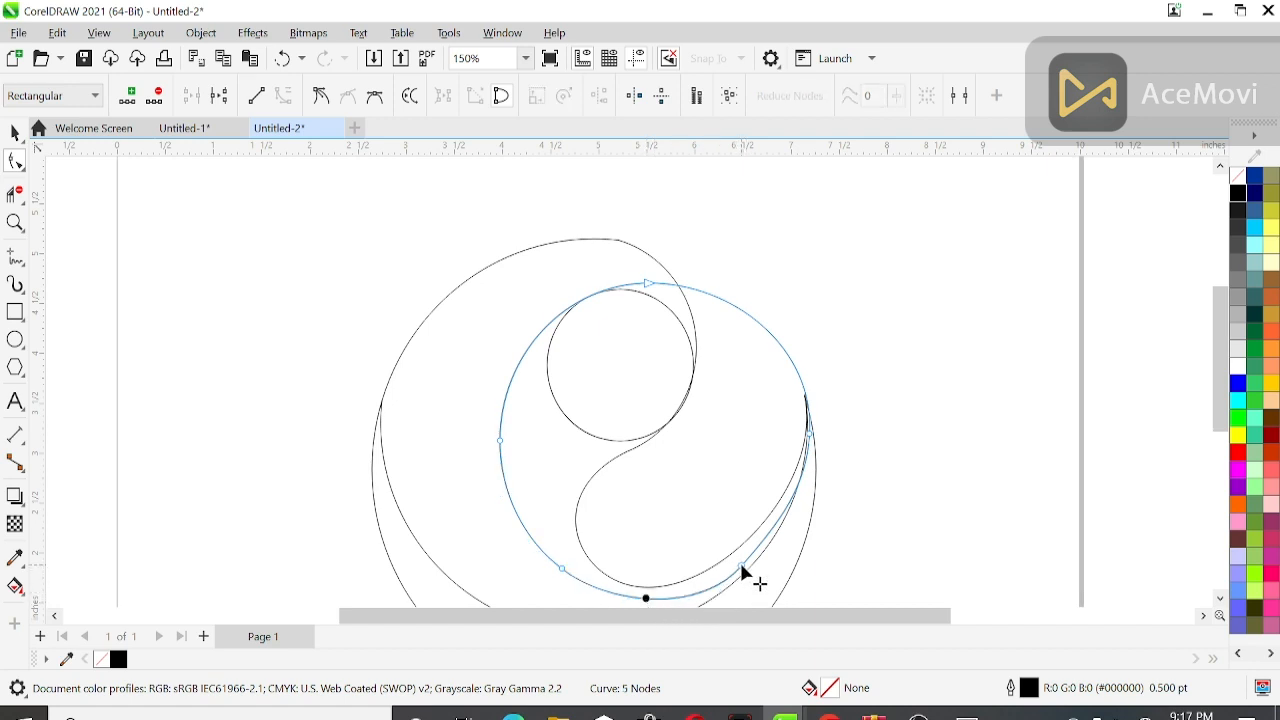
key("Delete")
key("Escape")
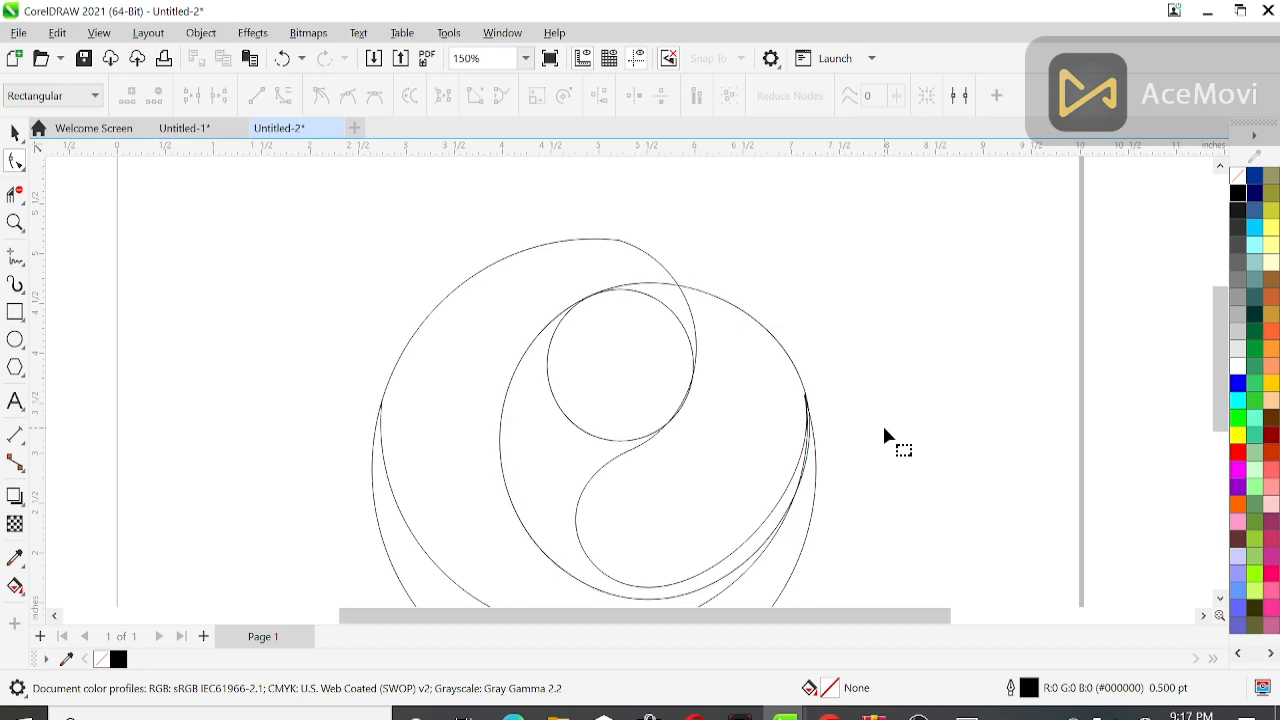
scroll(1226, 397, "down", 3)
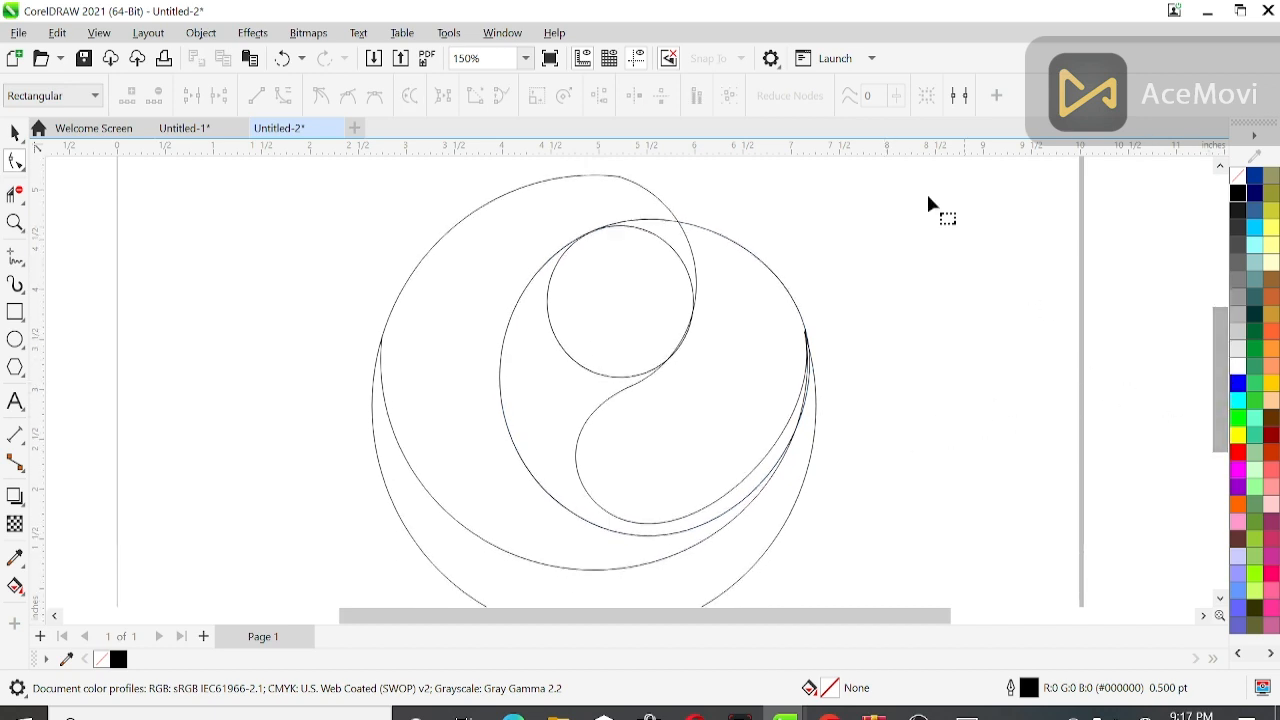
left_click(13, 196)
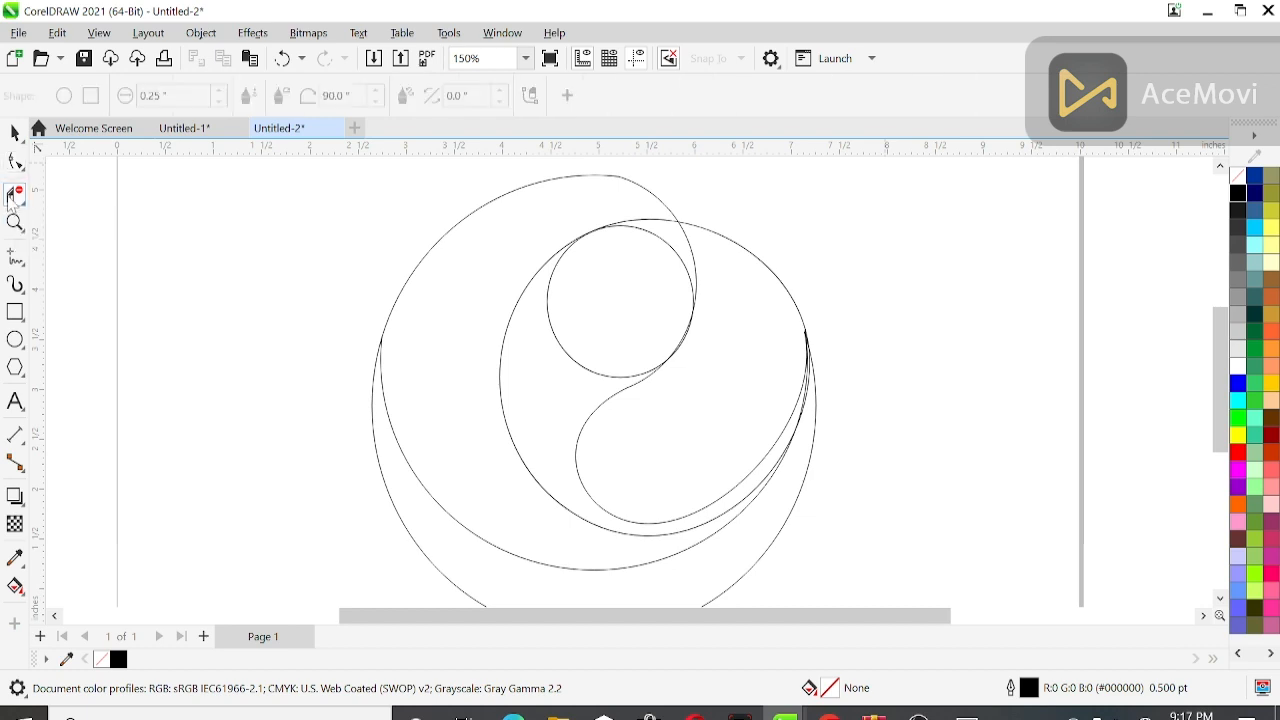
left_click(554, 344)
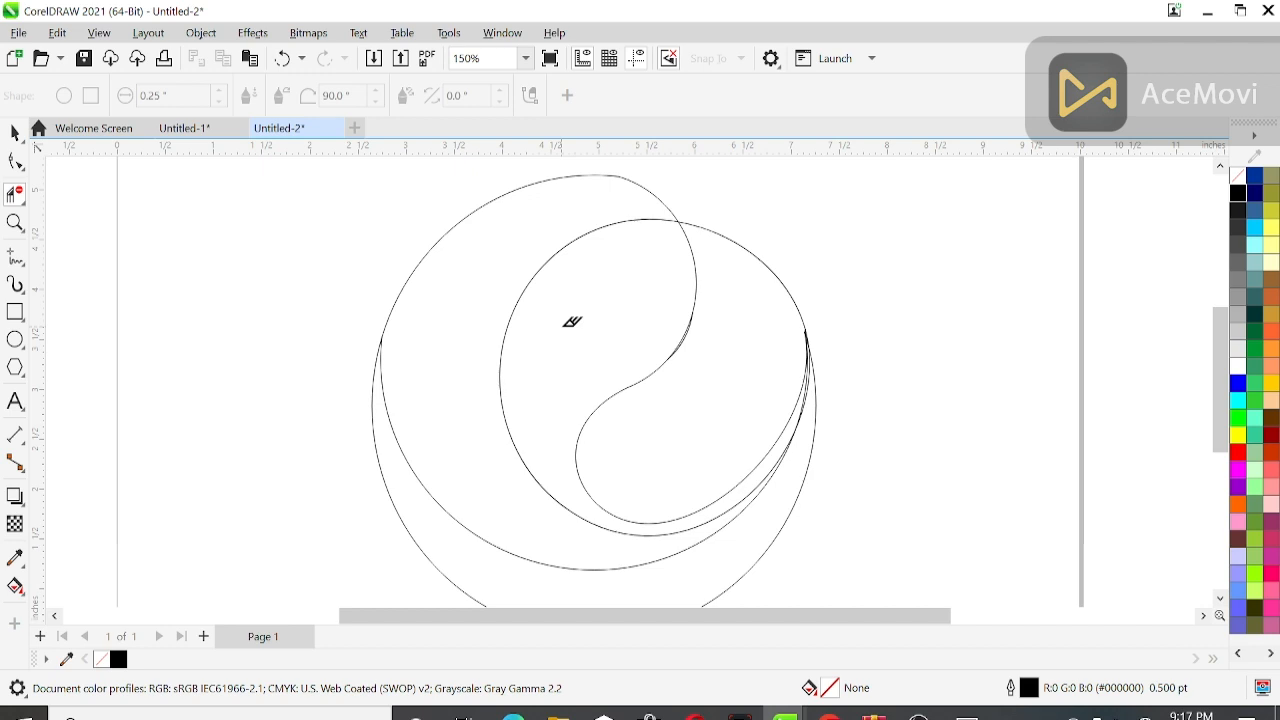
key("ctrl+z")
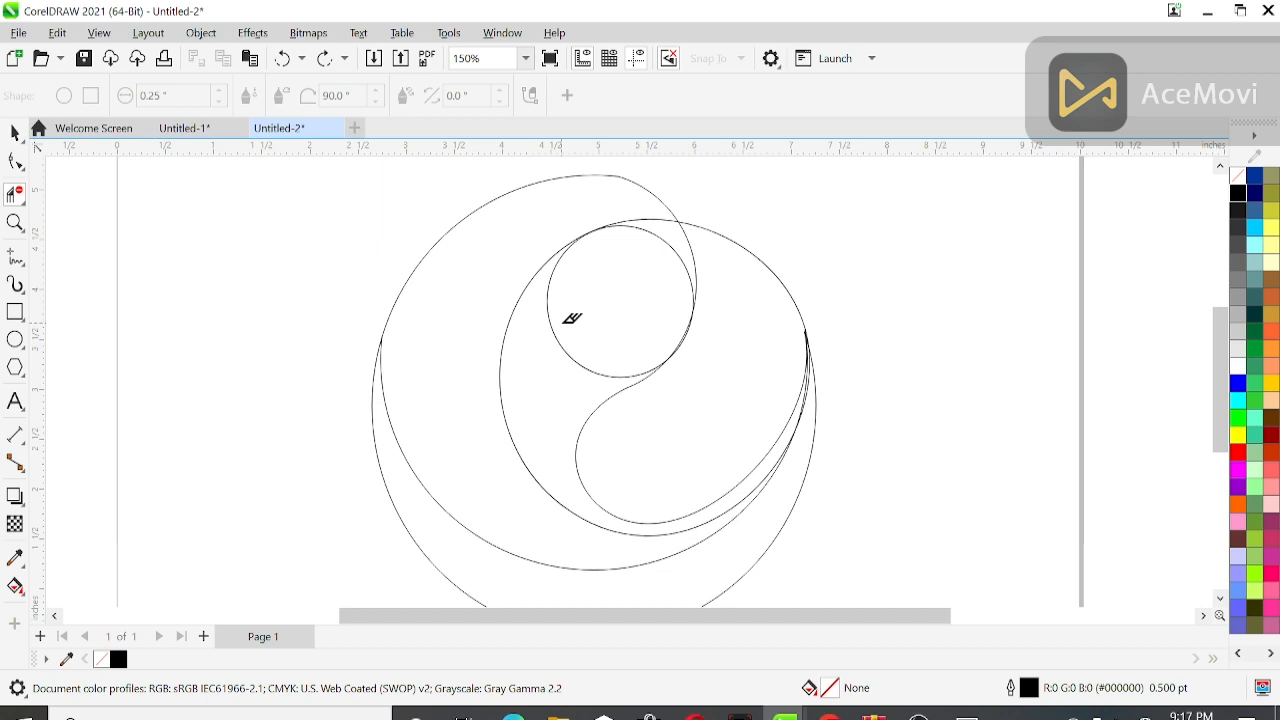
- Scale the small inner circle about its center to about 1.53 inches across so it touches the ellipse and the S-curve
left_click(14, 133)
left_click(580, 367)
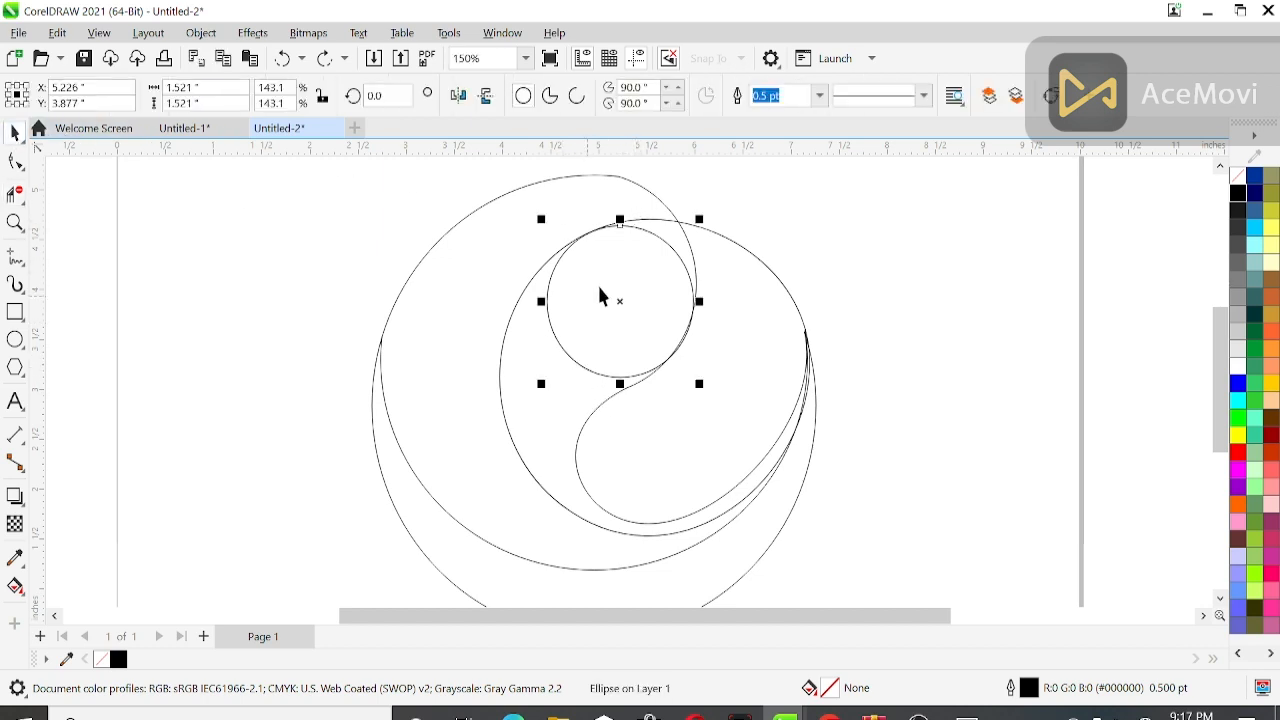
scroll(600, 295, "up", 2)
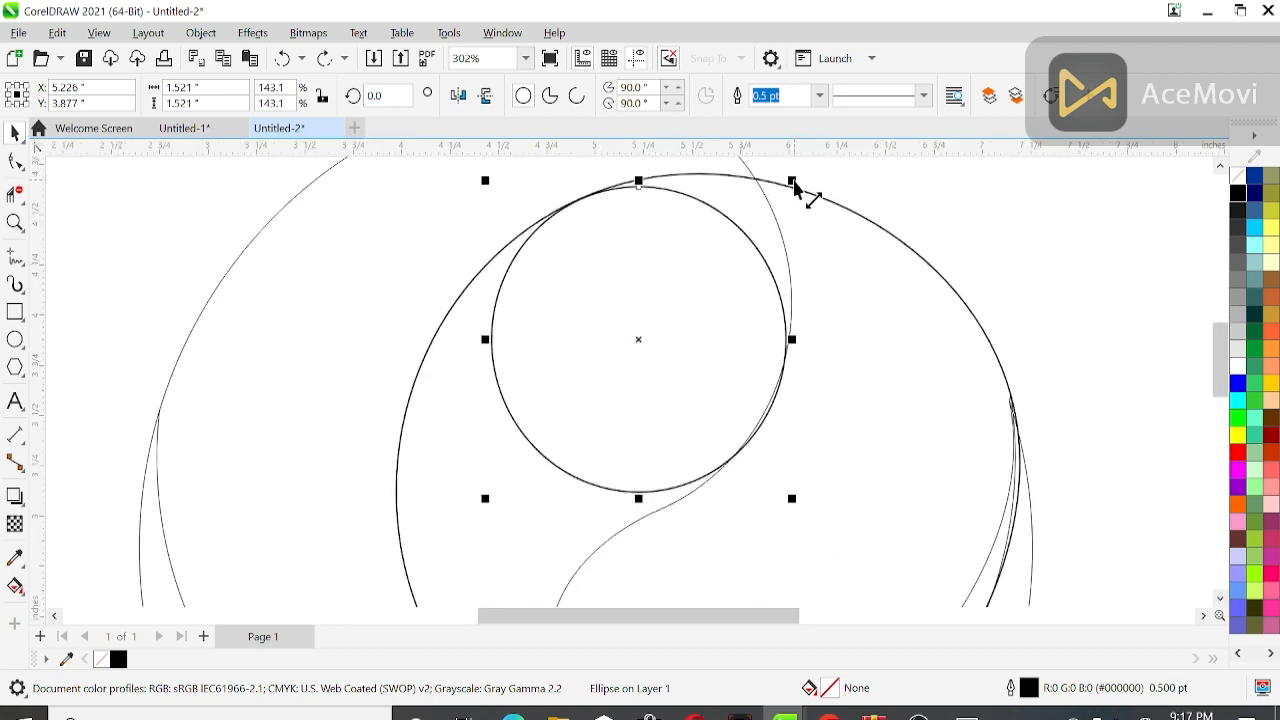
mouse_move(793, 182)
left_mouse_down()
mouse_move(800, 170)
mouse_move(787, 203)
mouse_move(806, 163)
mouse_move(790, 218)
mouse_move(790, 189)
left_mouse_up()
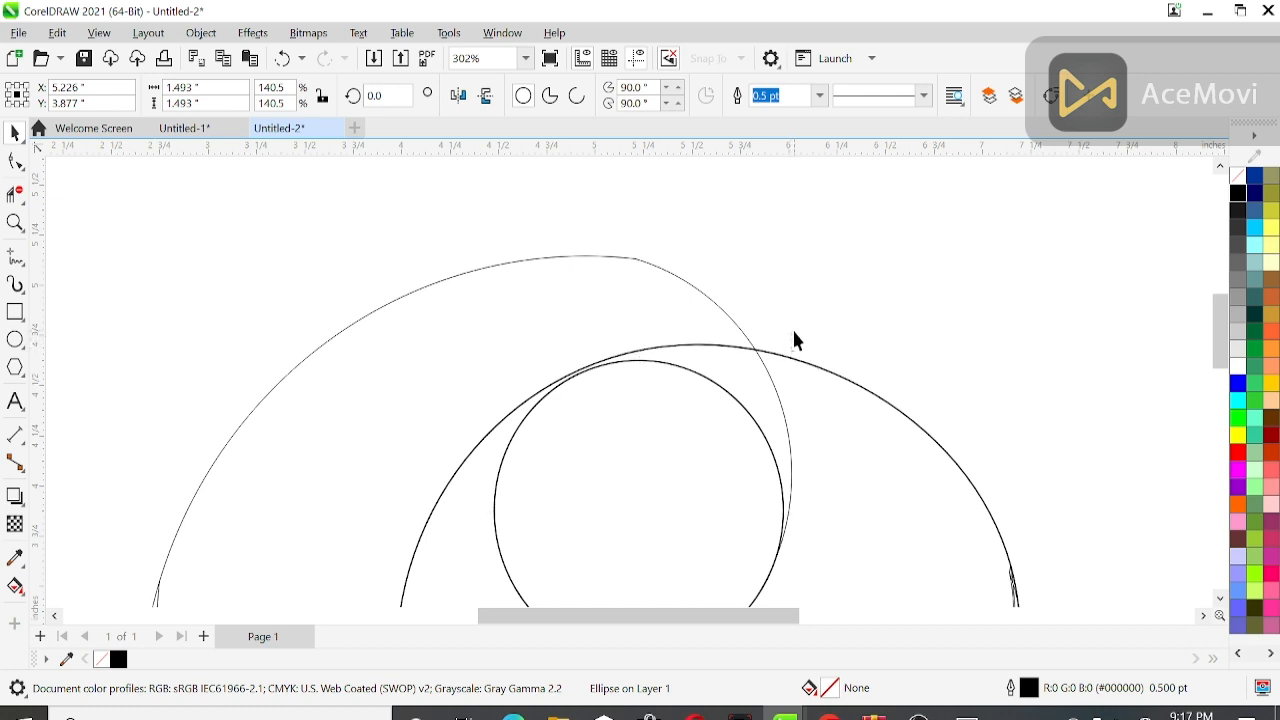
left_click_drag(790, 358, 794, 321)
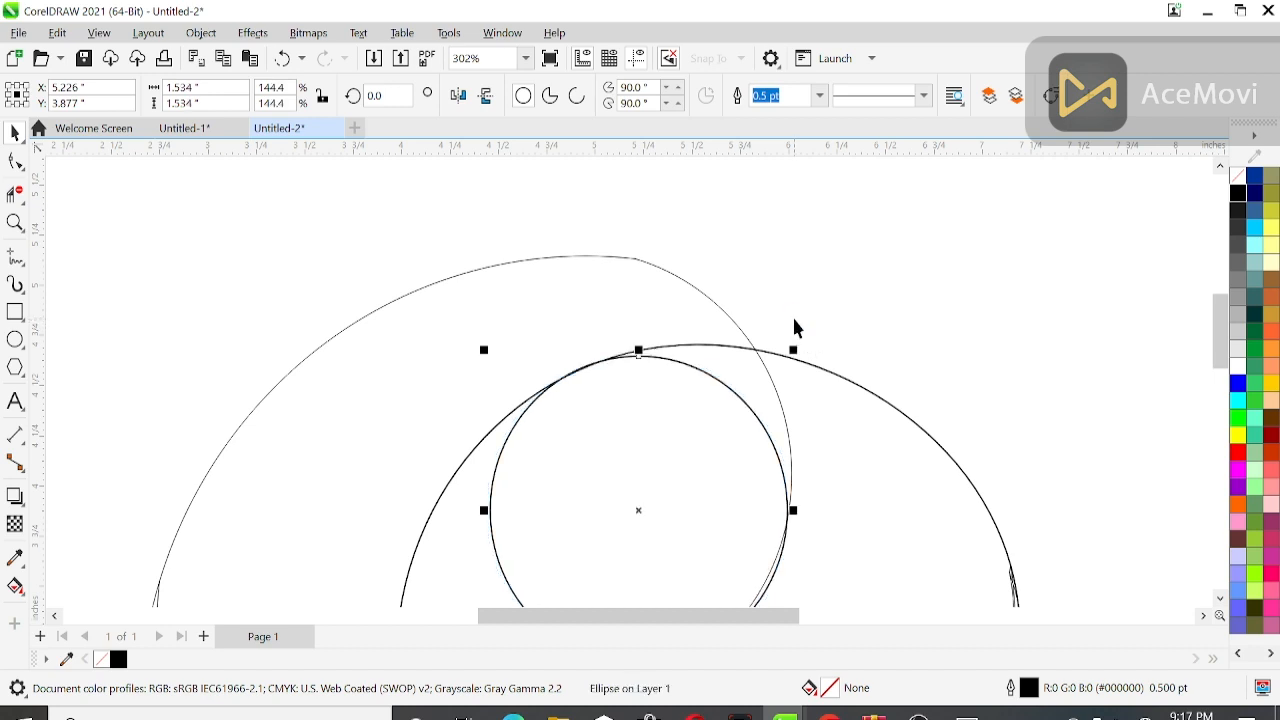
- Delete the ellipse's upper arc between the small circle and the S-curve, plus the small circle's lower-left arc, with Virtual Segment Delete
left_click(15, 193)
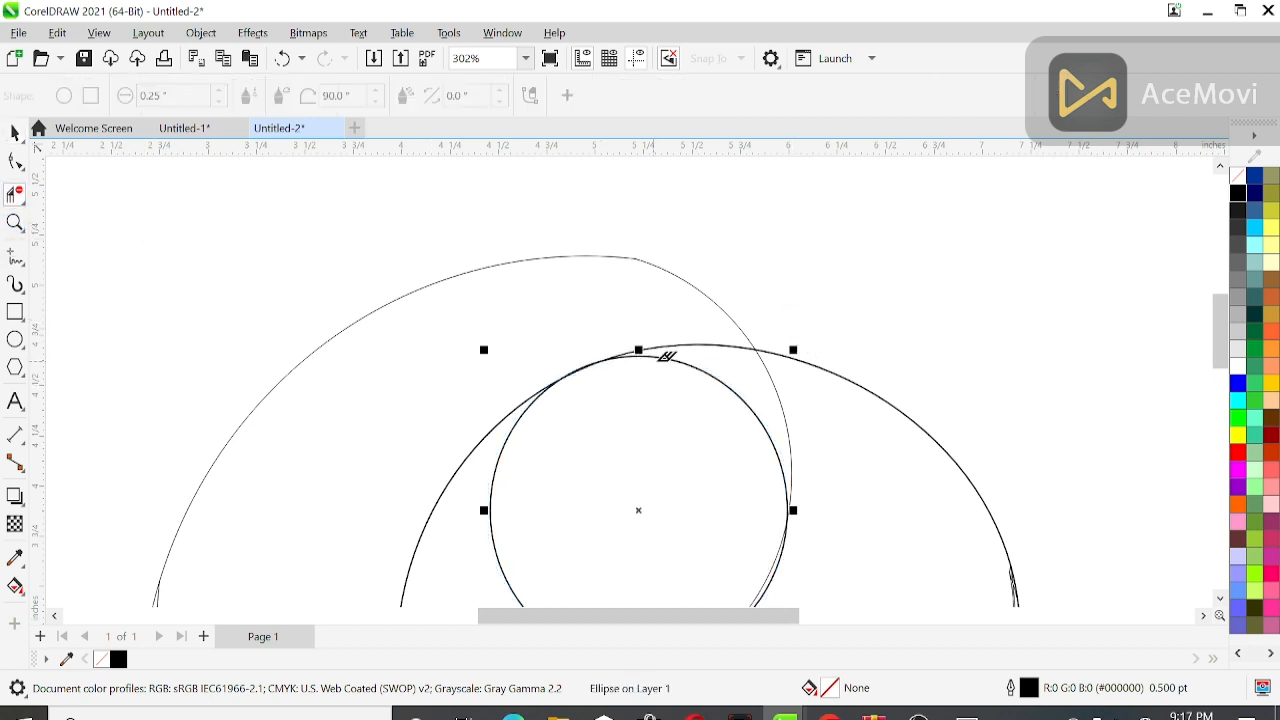
scroll(665, 356, "down", 2)
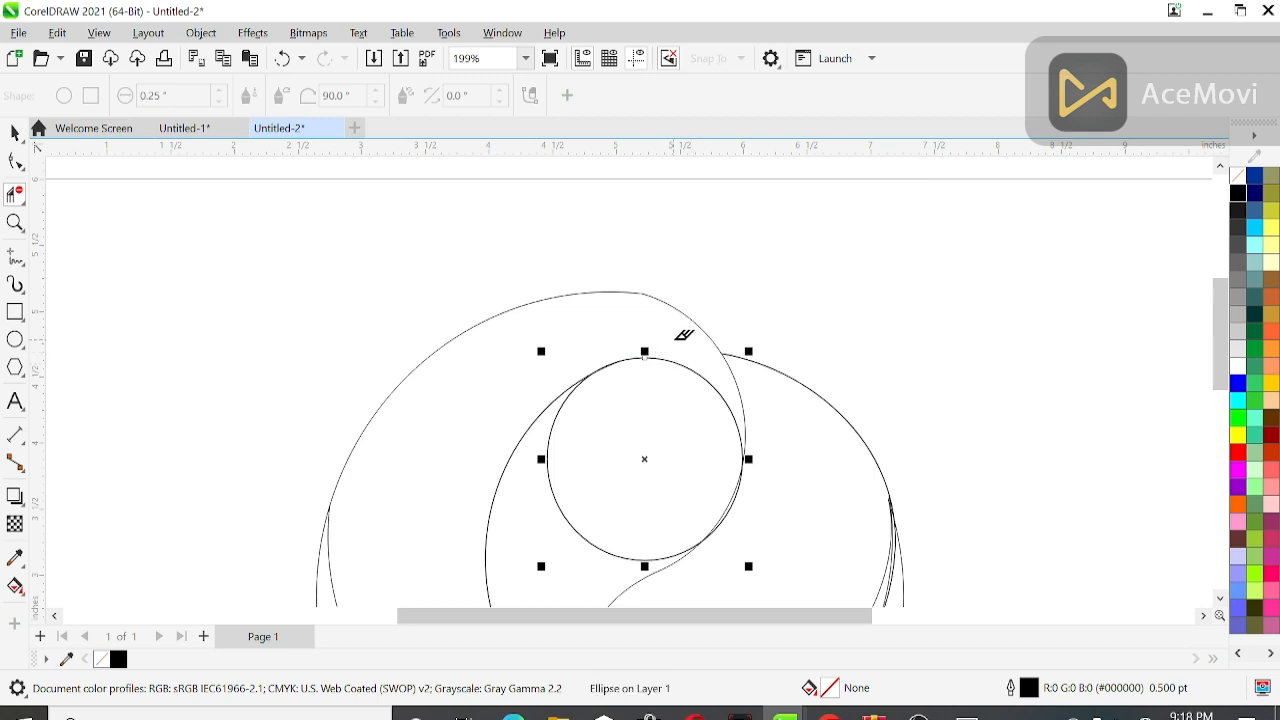
scroll(684, 334, "down", 2)
left_click_drag(606, 457, 620, 434)
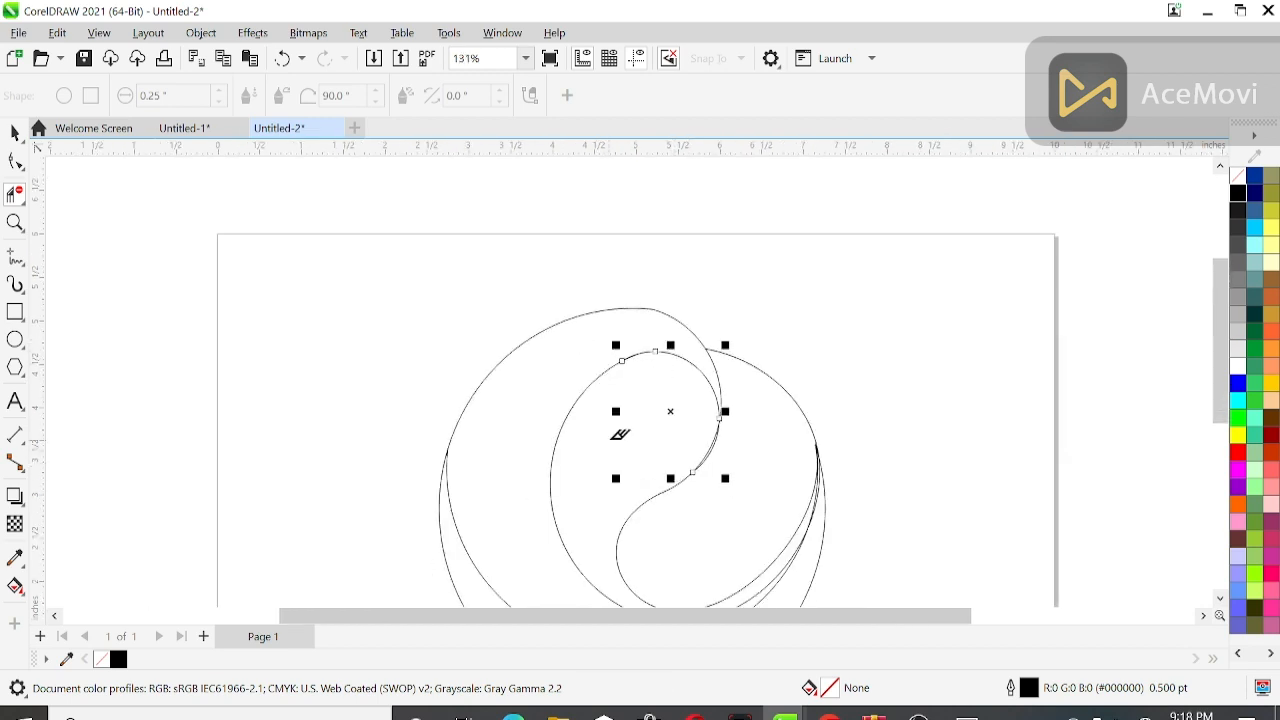
scroll(620, 434, "down", 1)
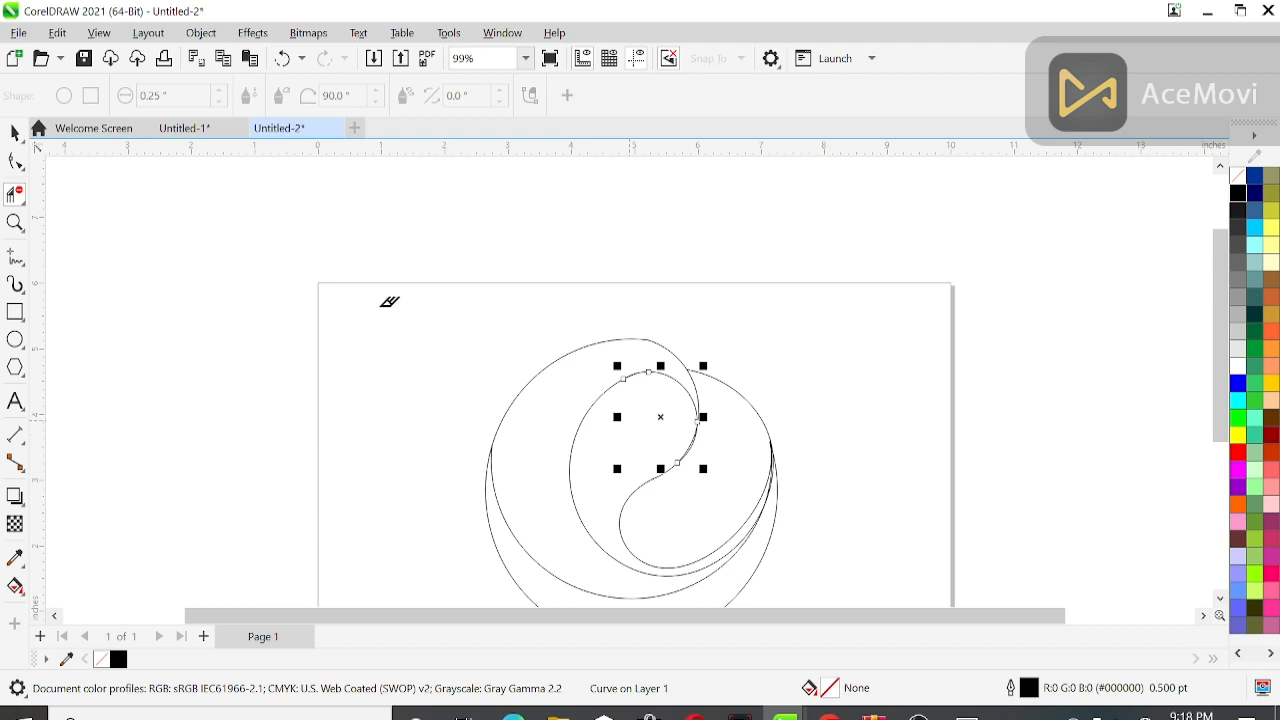
left_click(15, 133)
left_click(166, 258)
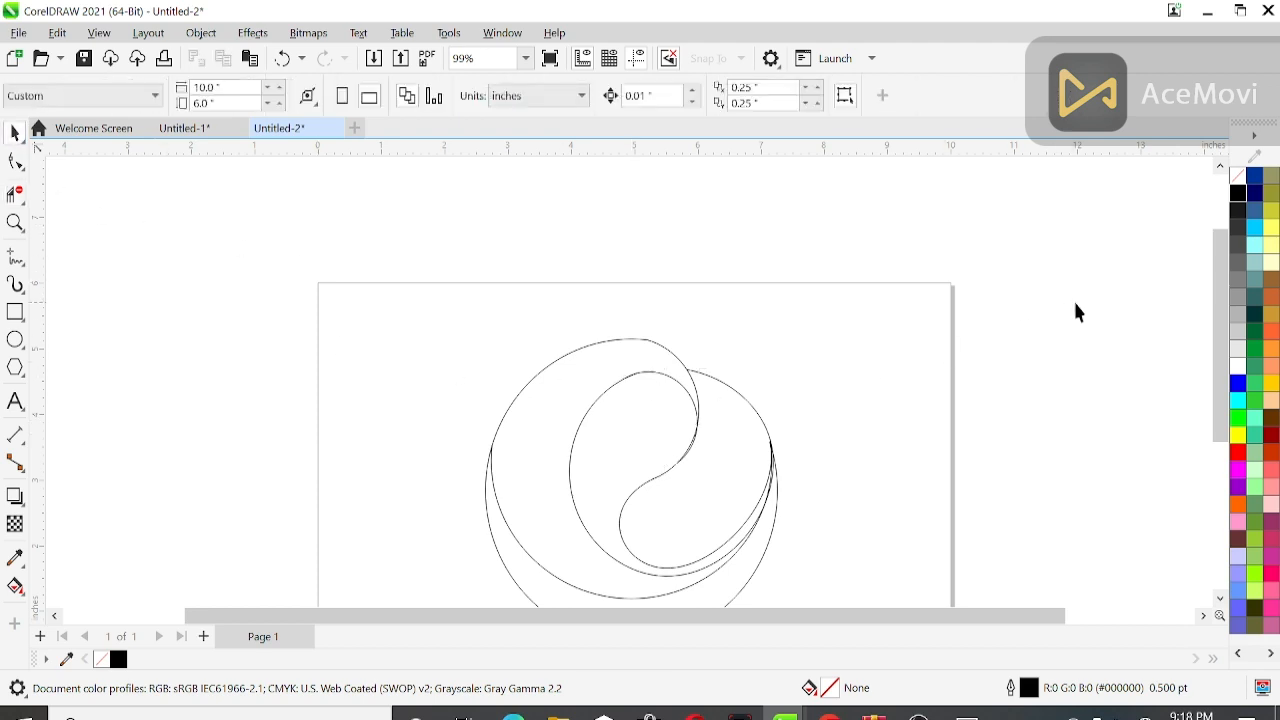
- Delete the ellipse's remaining upper-right arc between the S-curve and the outer shape's pointed right tip
left_click_drag(1215, 365, 1215, 386)
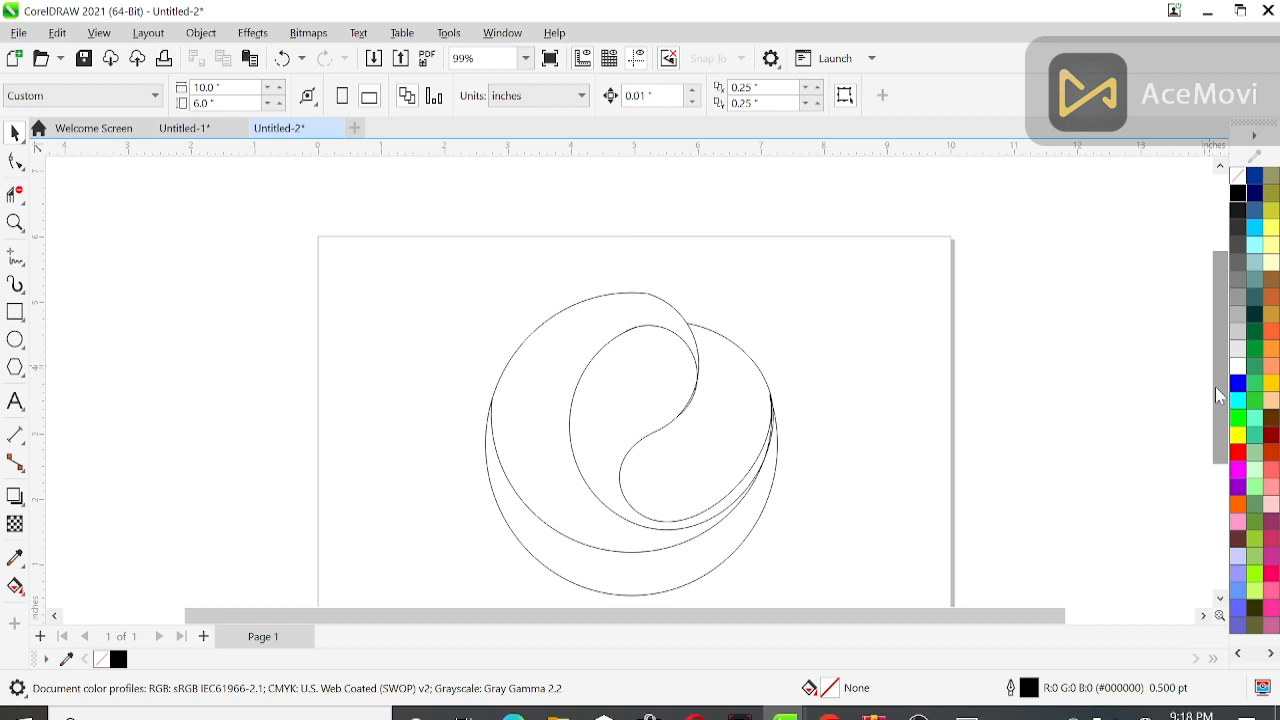
left_click(15, 193)
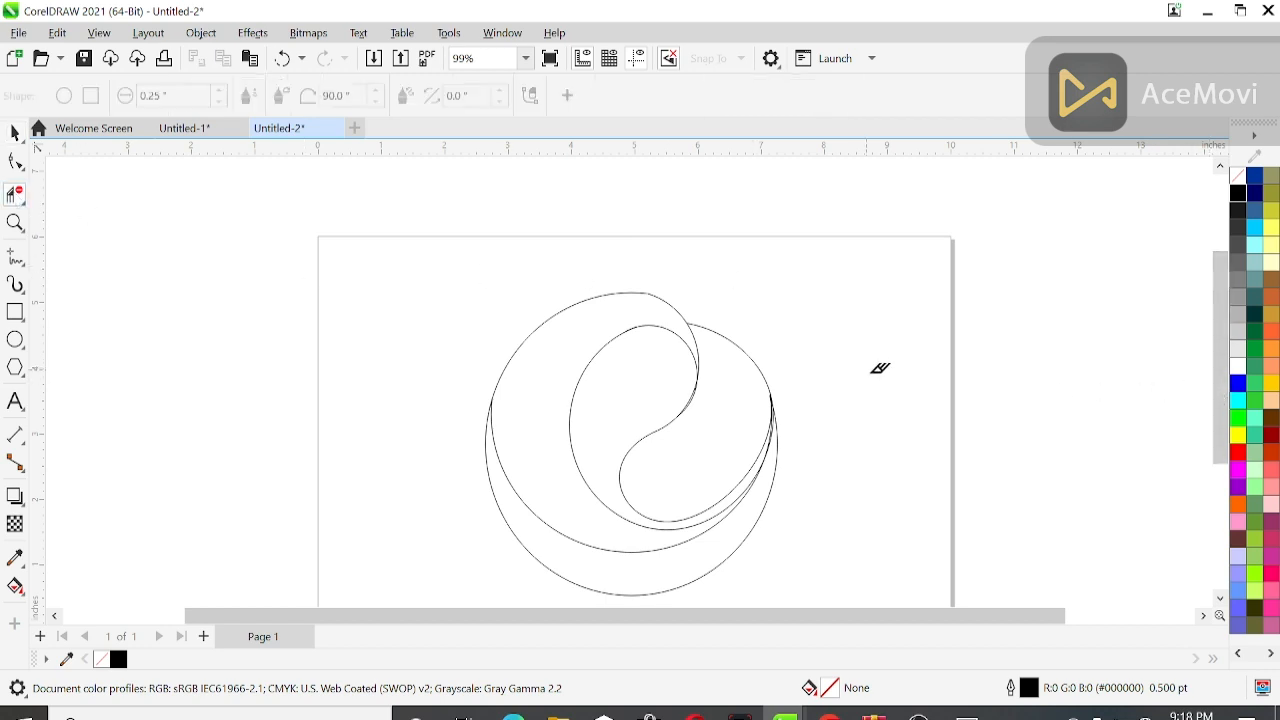
left_click_drag(766, 349, 779, 336)
left_click(14, 133)
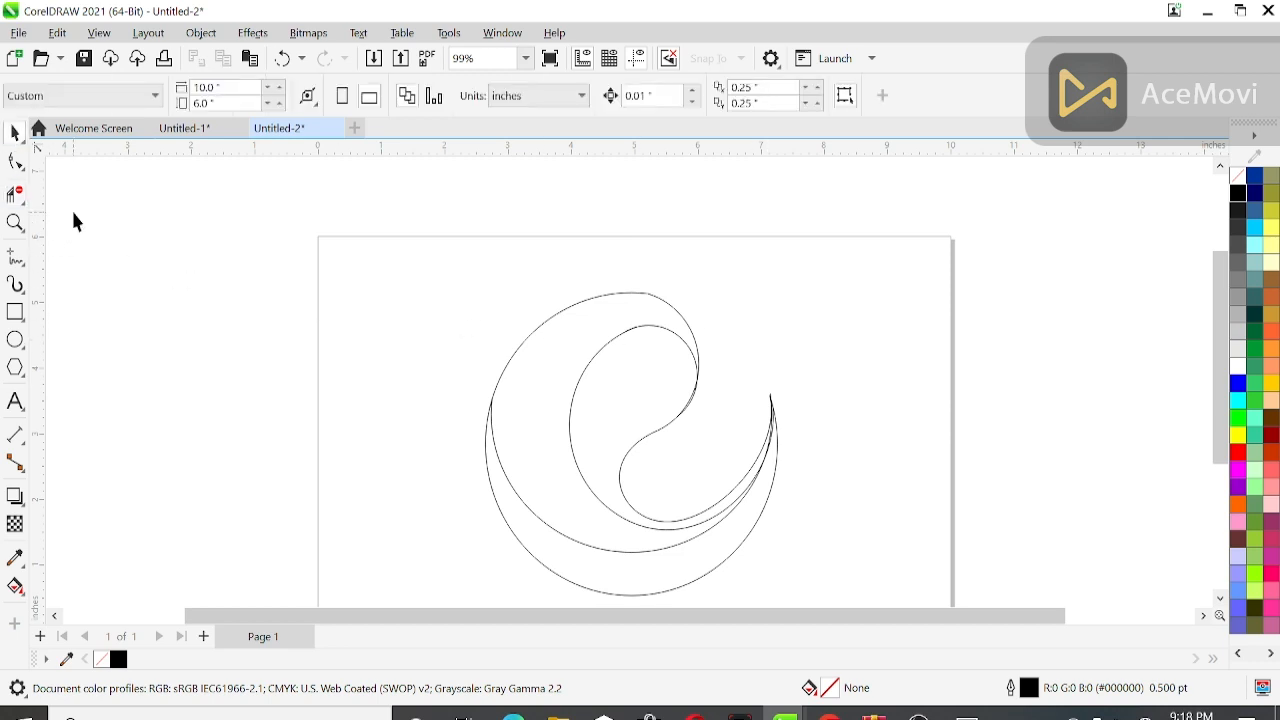
- Draw a four-segment freehand polyline inside the ellipse, about 1.82 by 2.88 inches, from beside the S-curve's upper bend to its lower bend
left_click(21, 592)
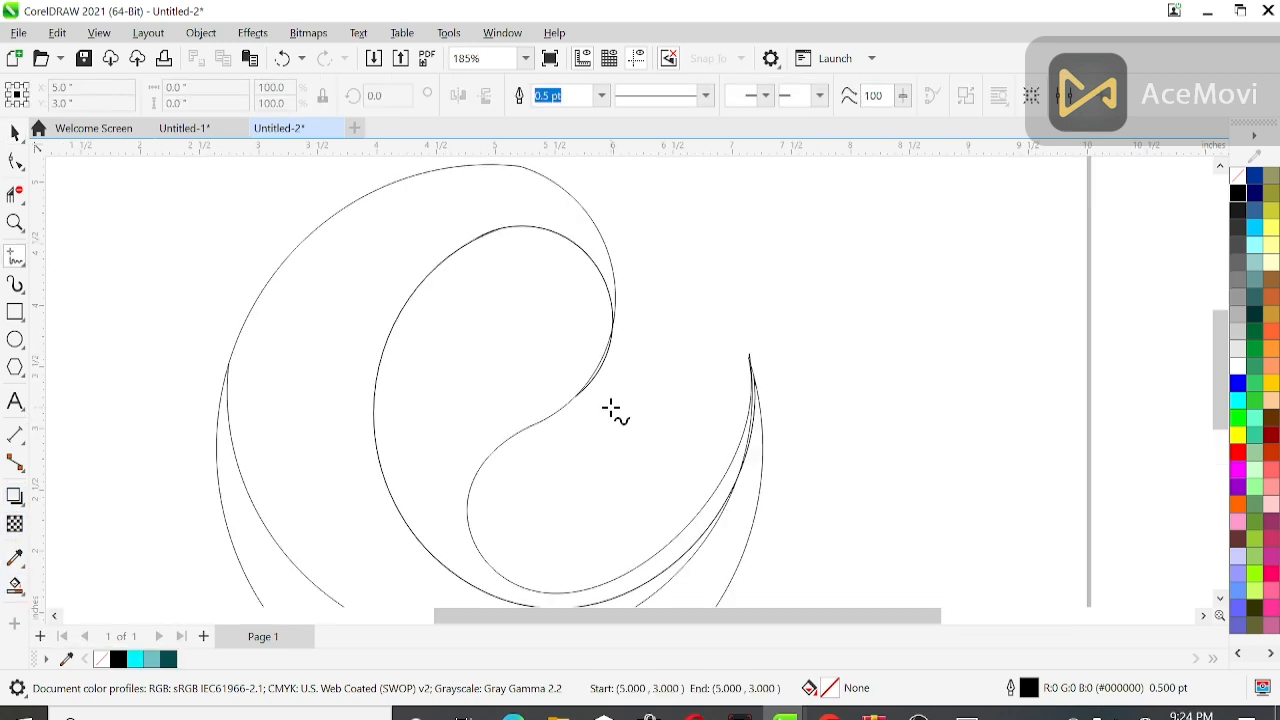
left_click(611, 402)
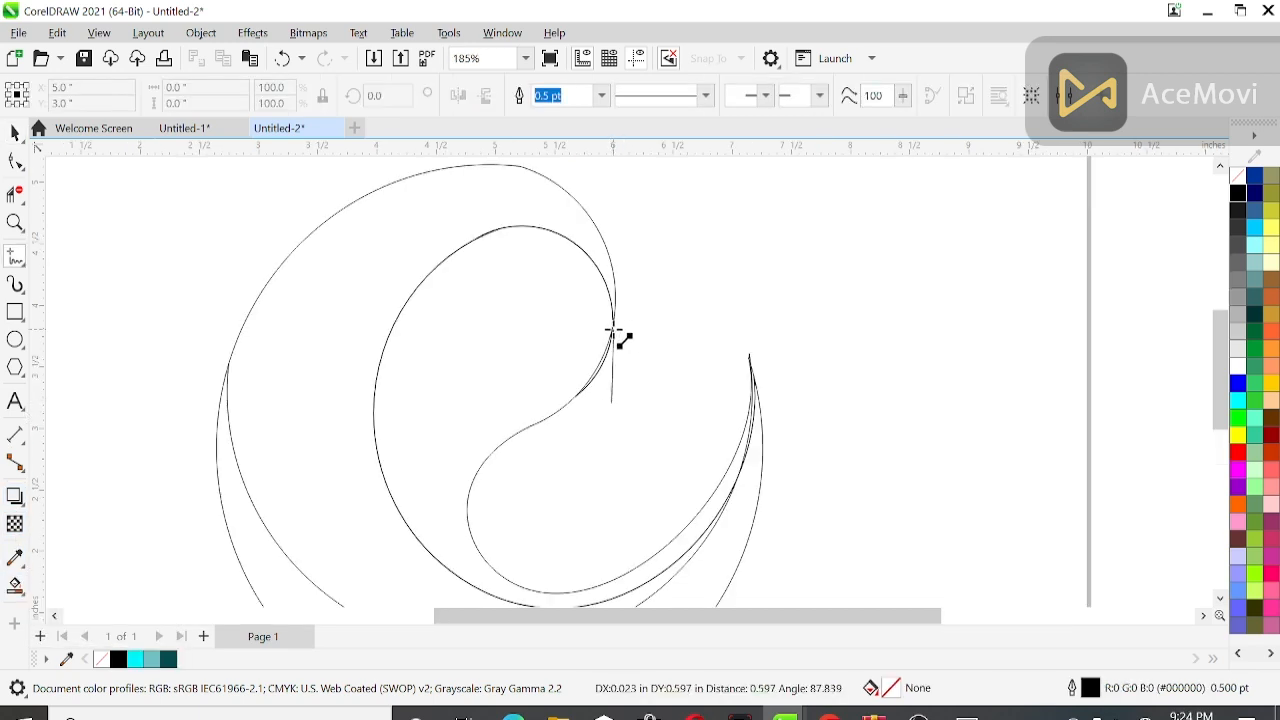
left_click(611, 329)
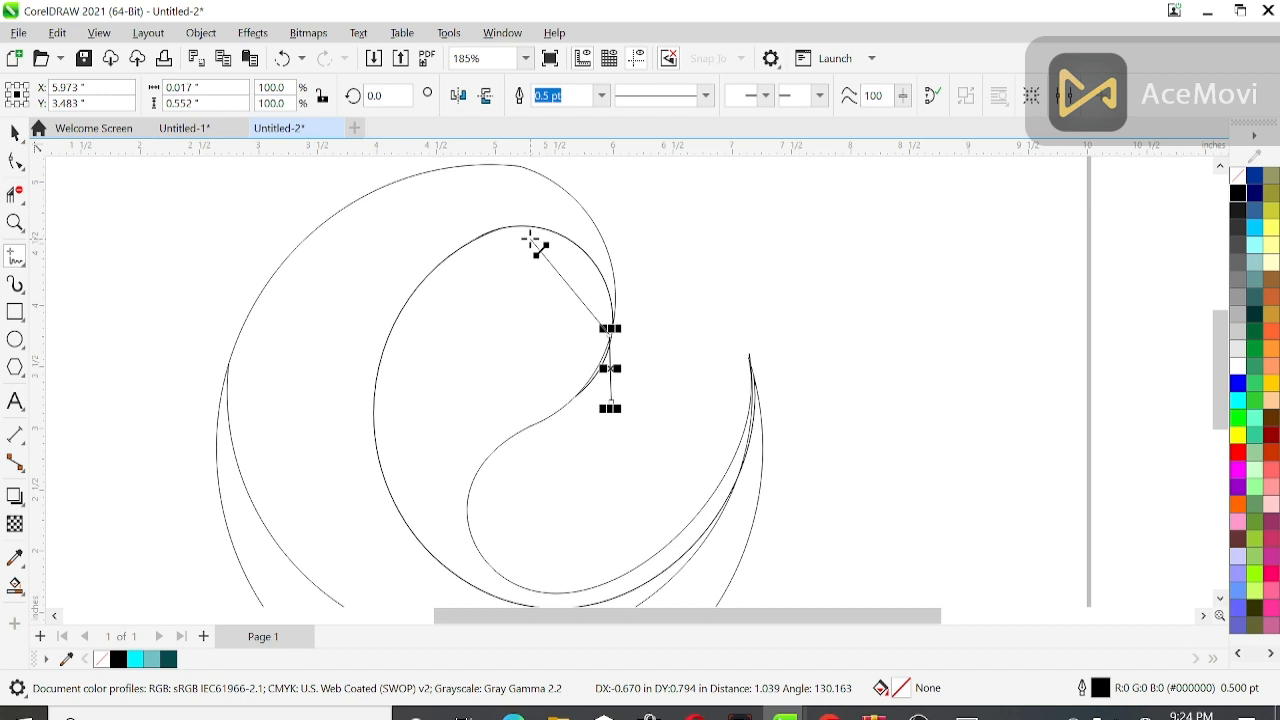
left_click(530, 237)
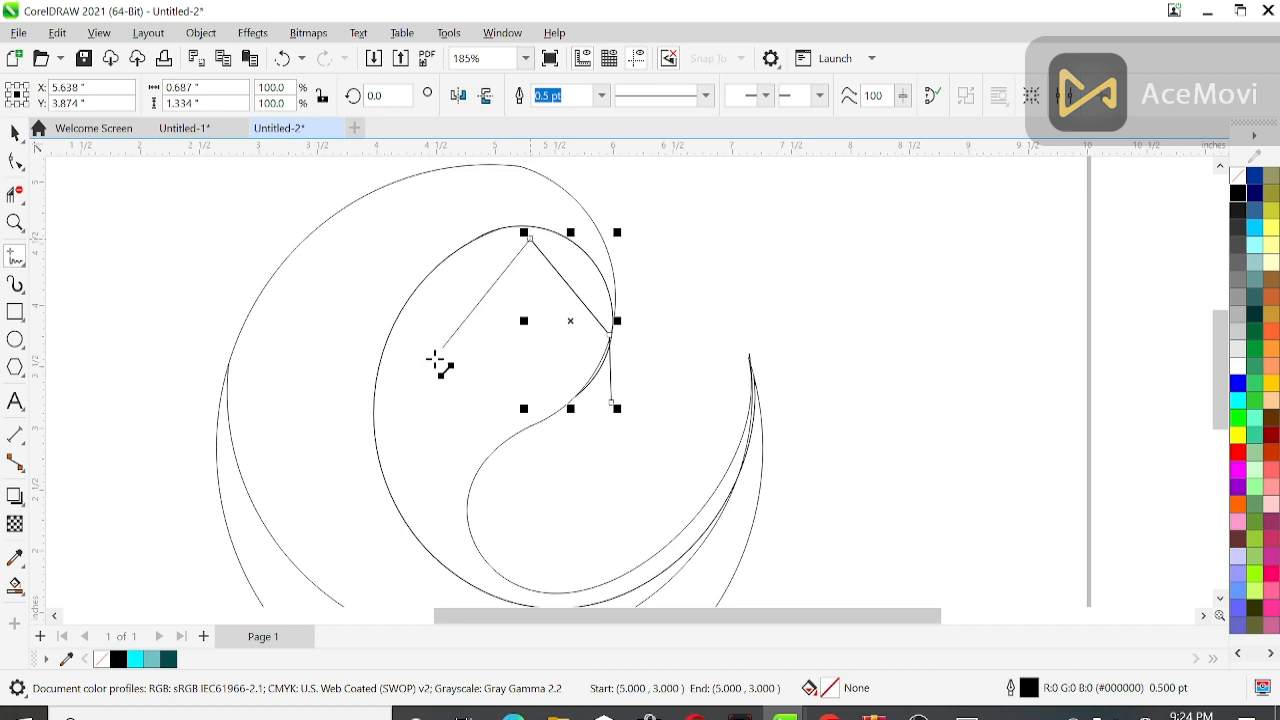
left_click(396, 462)
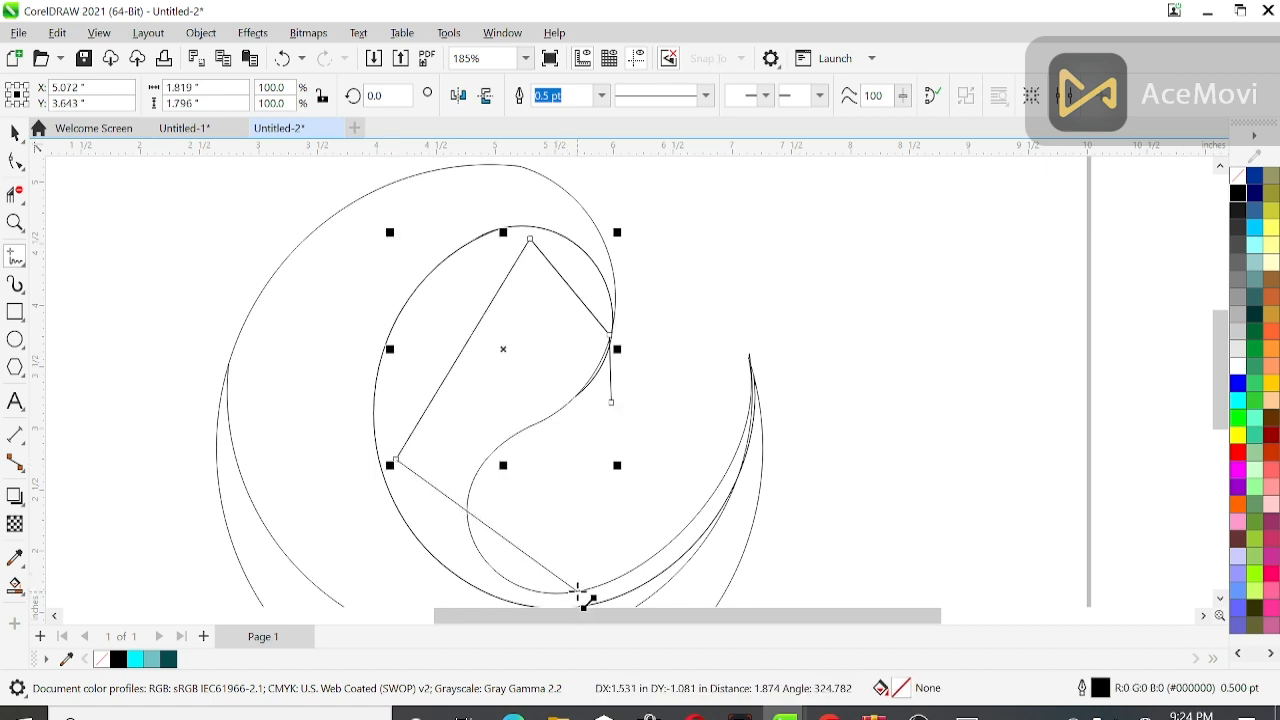
left_click(580, 593)
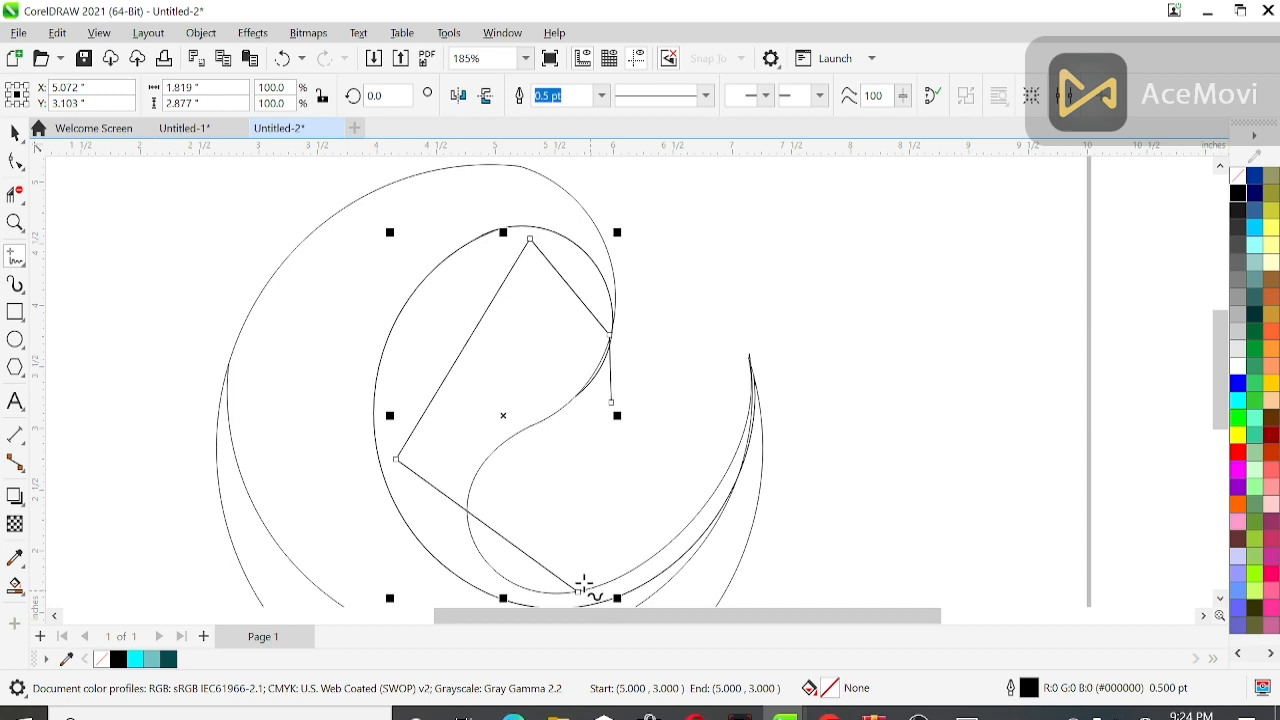
- Add two nodes to the polyline's last segment, one near its end point and one about midway
left_click(14, 163)
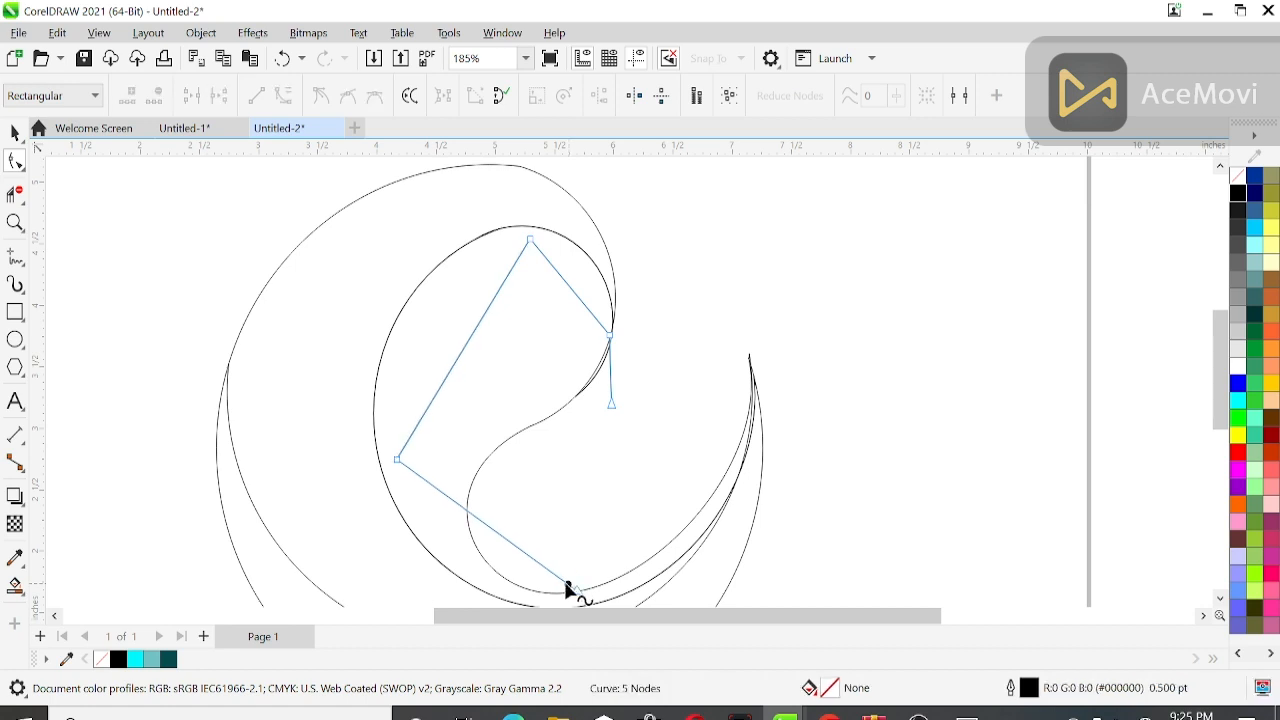
left_click(503, 457)
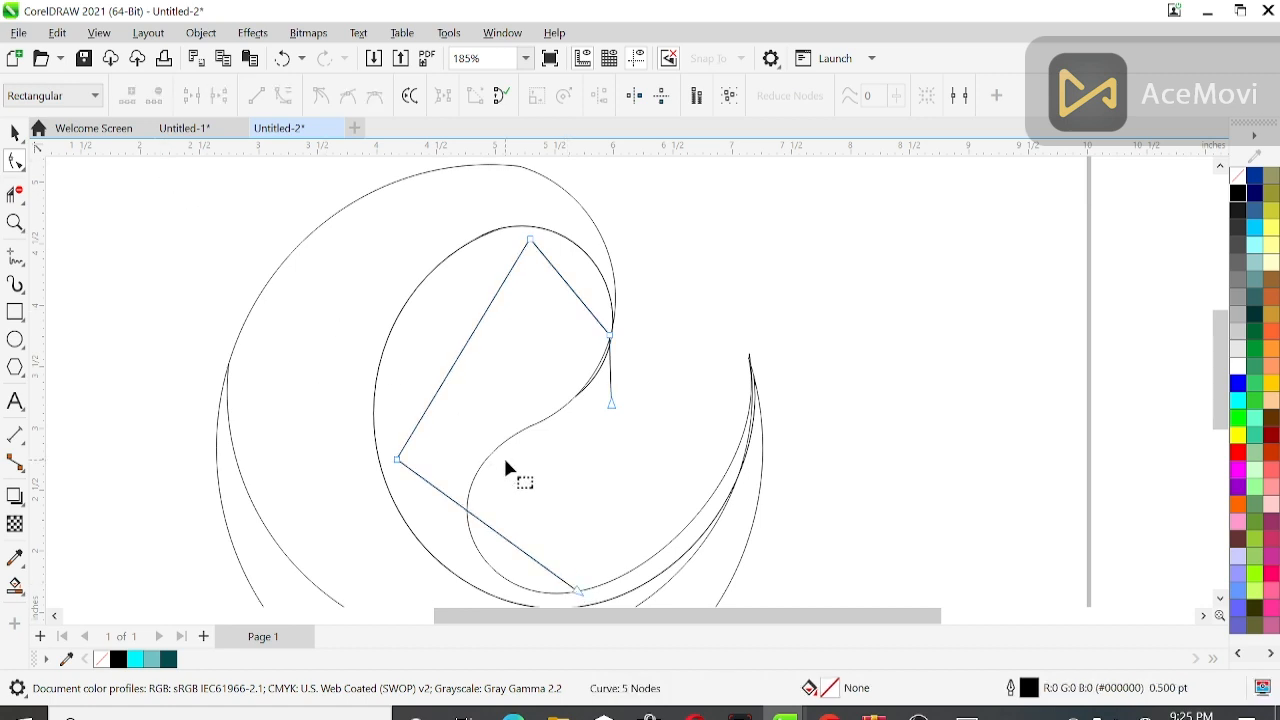
double_click(566, 586)
left_click(132, 98)
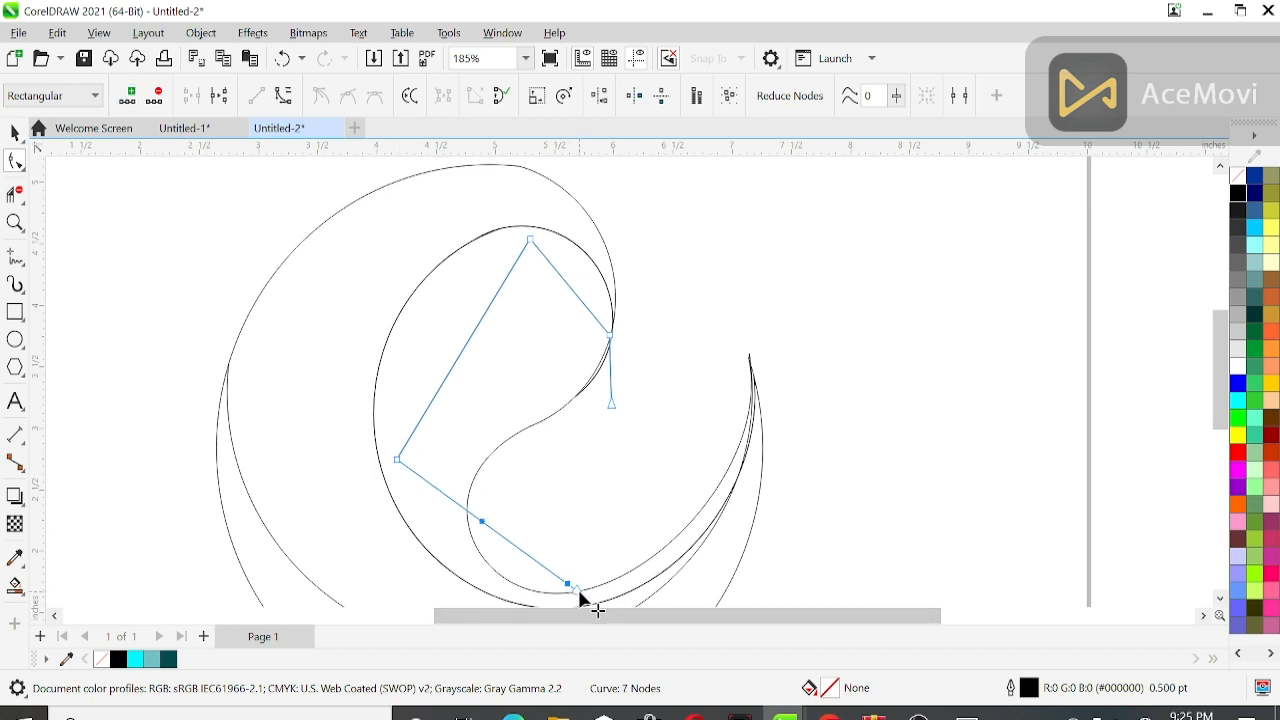
- Move the polyline's end node up and right into the lower bend, and lower the adjacent node onto the S-curve's bottom
left_click_drag(579, 590, 615, 546)
left_click(567, 580)
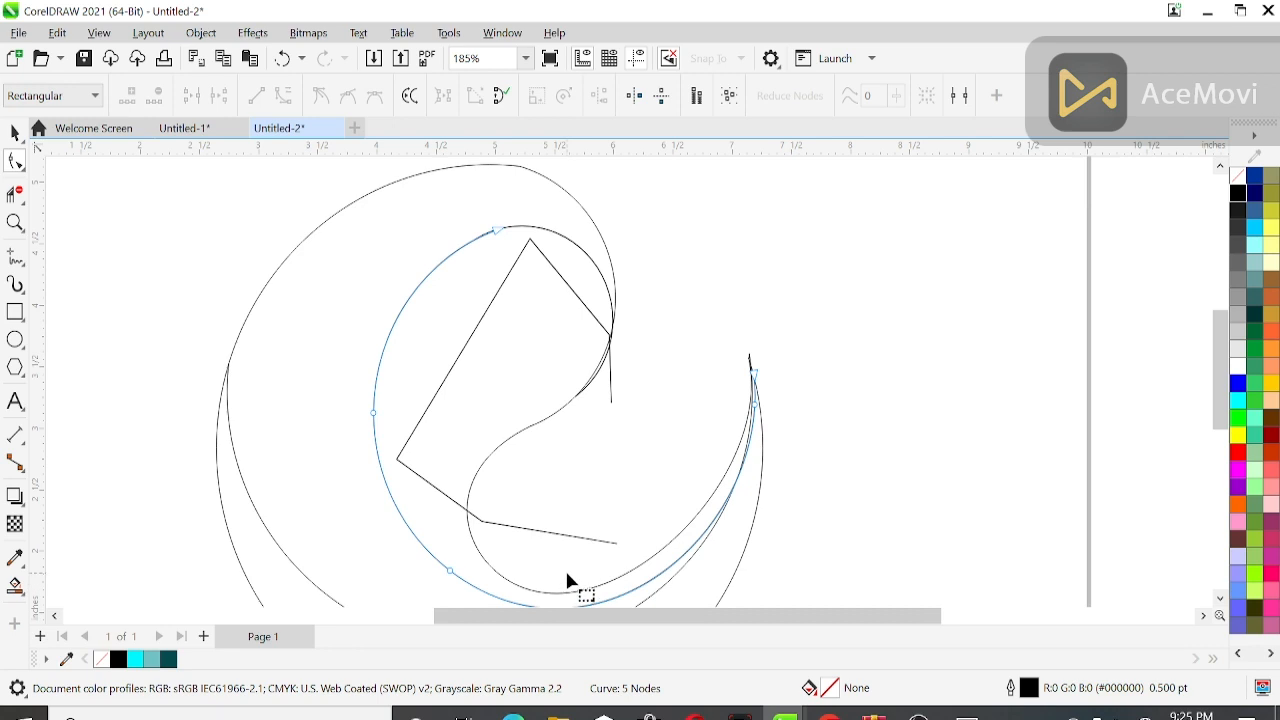
key("ctrl+z")
double_click(567, 584)
left_click(568, 586)
key("ctrl+z")
left_click_drag(567, 583, 567, 587)
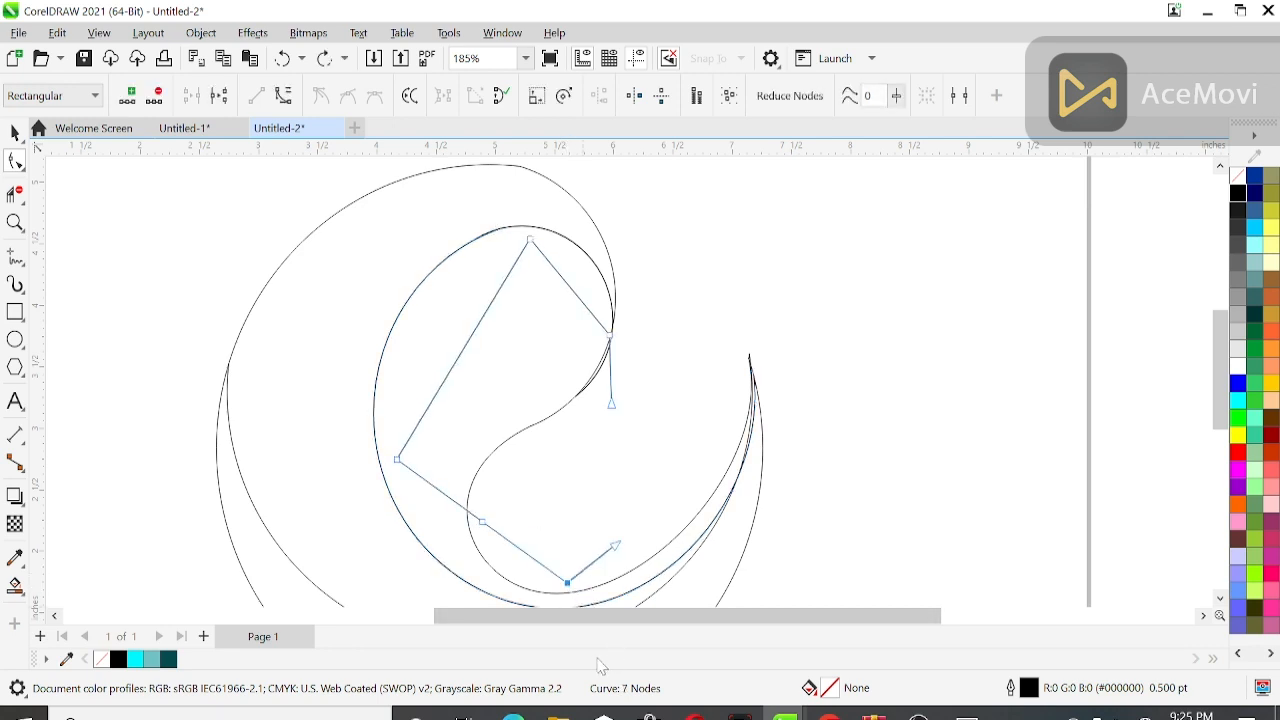
key("Down")
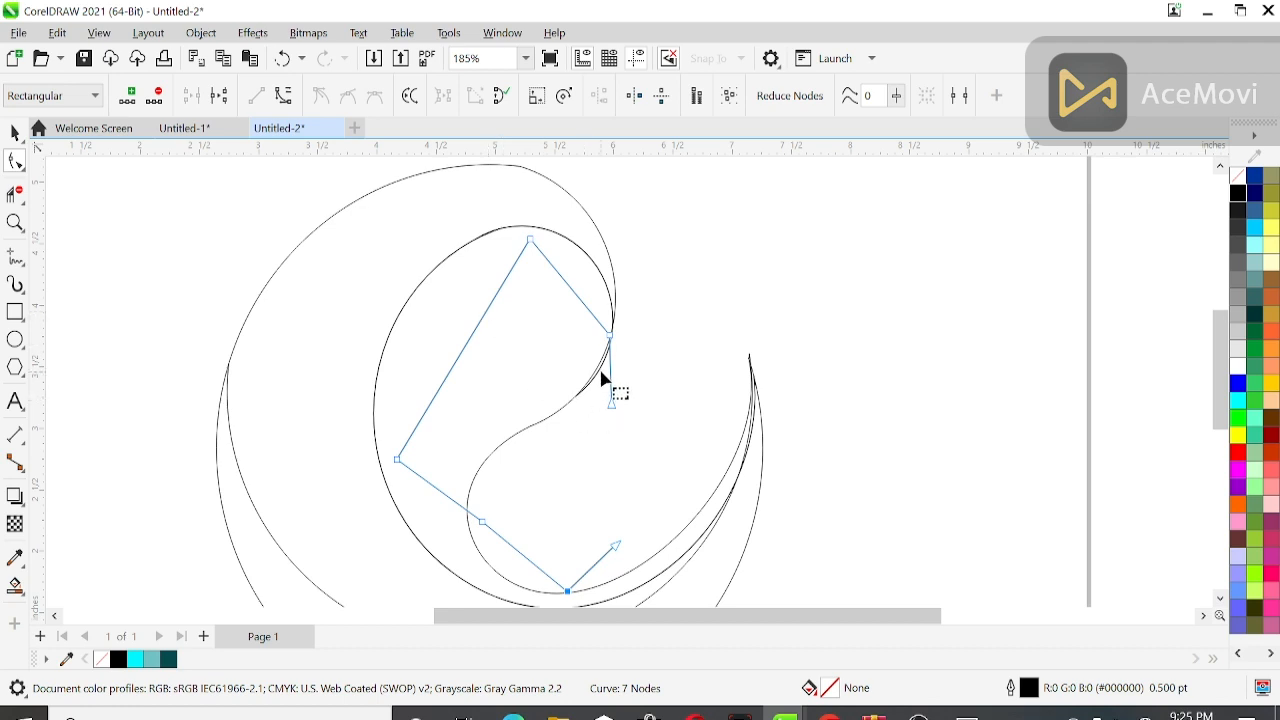
- Convert all of the polyline's segments to curves and bow its long upper-left segment outward toward the ellipse
key("ctrl+a")
left_click(283, 100)
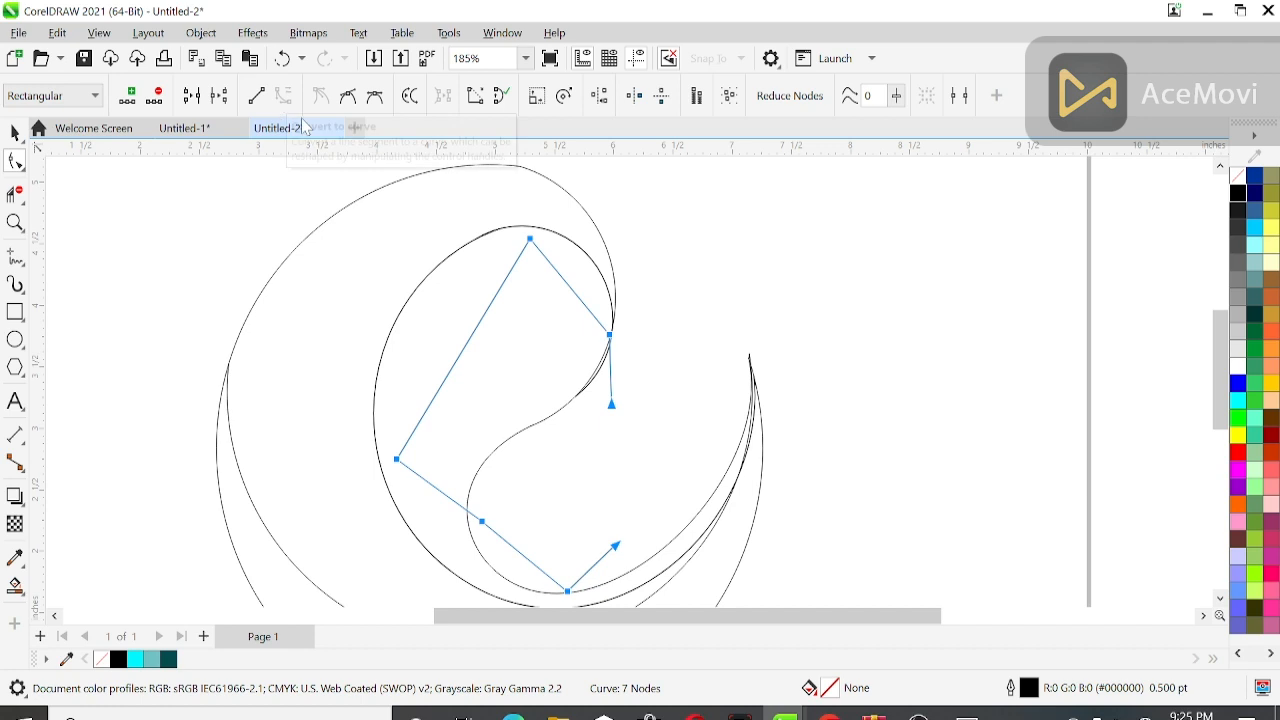
left_click_drag(463, 357, 427, 310)
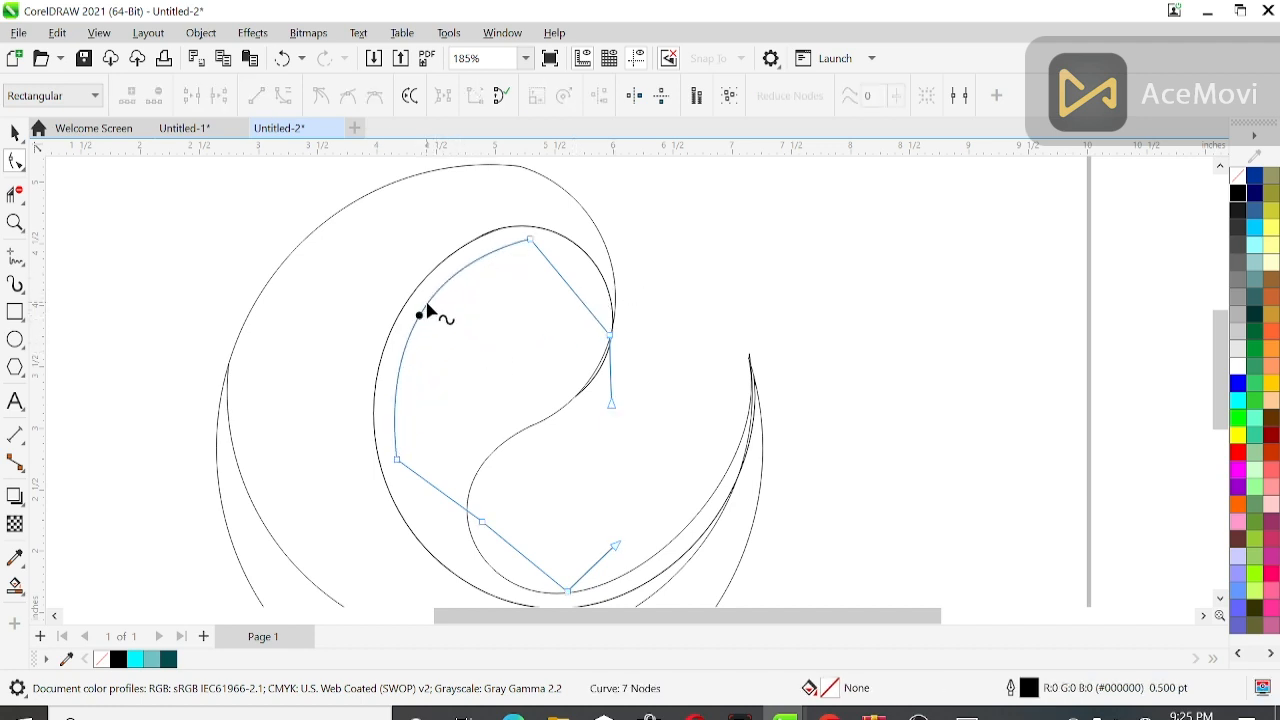
- Delete the middle node on the line's lower-left side, and bow that side and the upper-right segment outward alongside the ellipse
left_click(481, 523)
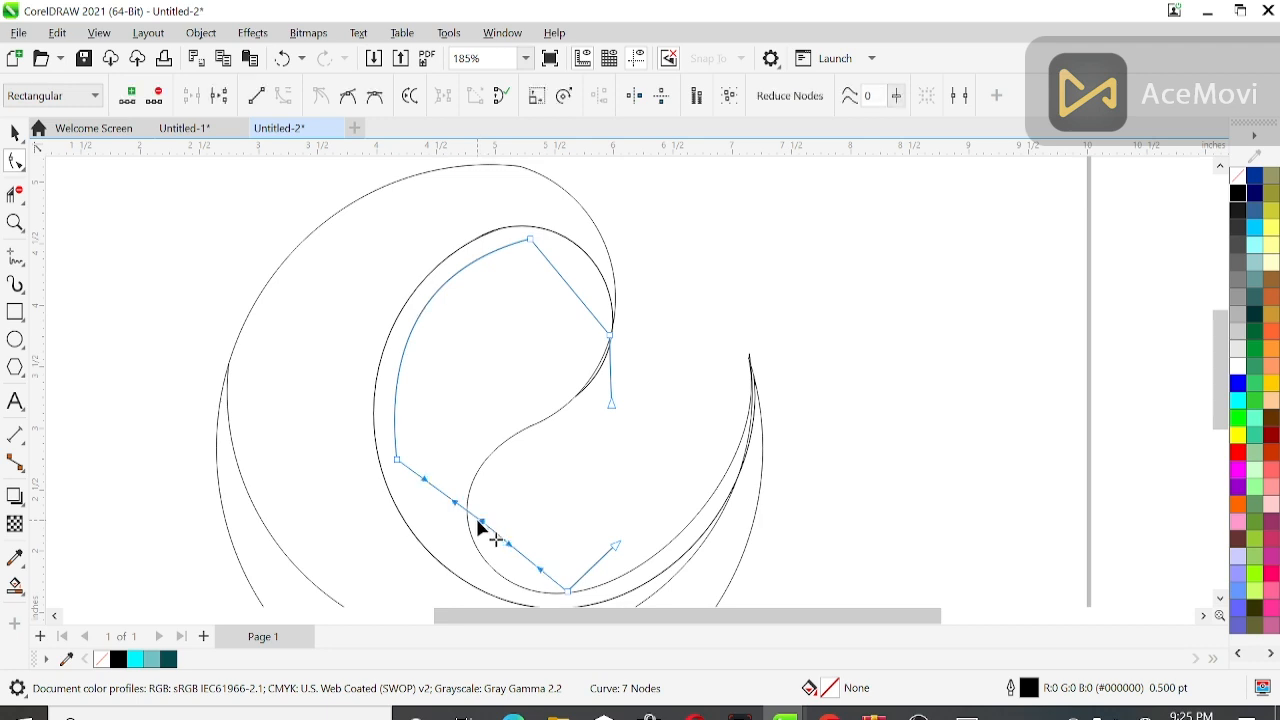
left_click(519, 502)
double_click(483, 522)
left_click_drag(481, 527, 459, 559)
left_click(518, 510)
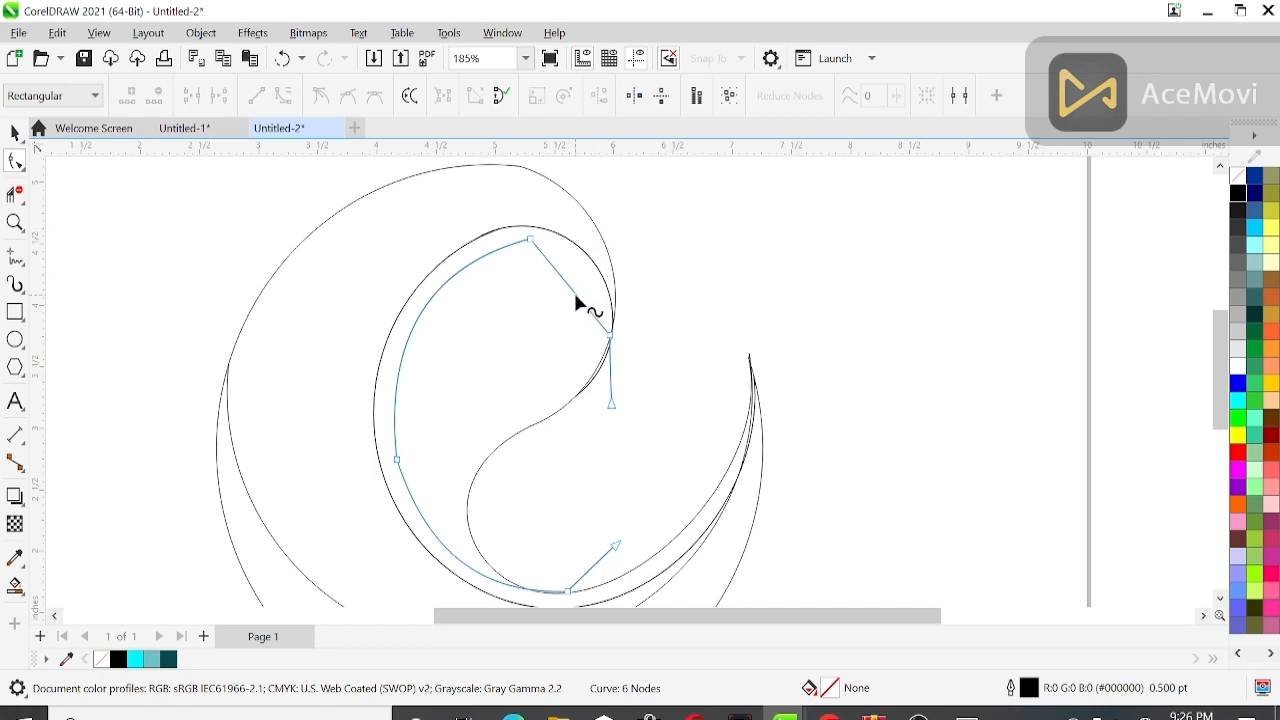
left_click_drag(576, 297, 586, 277)
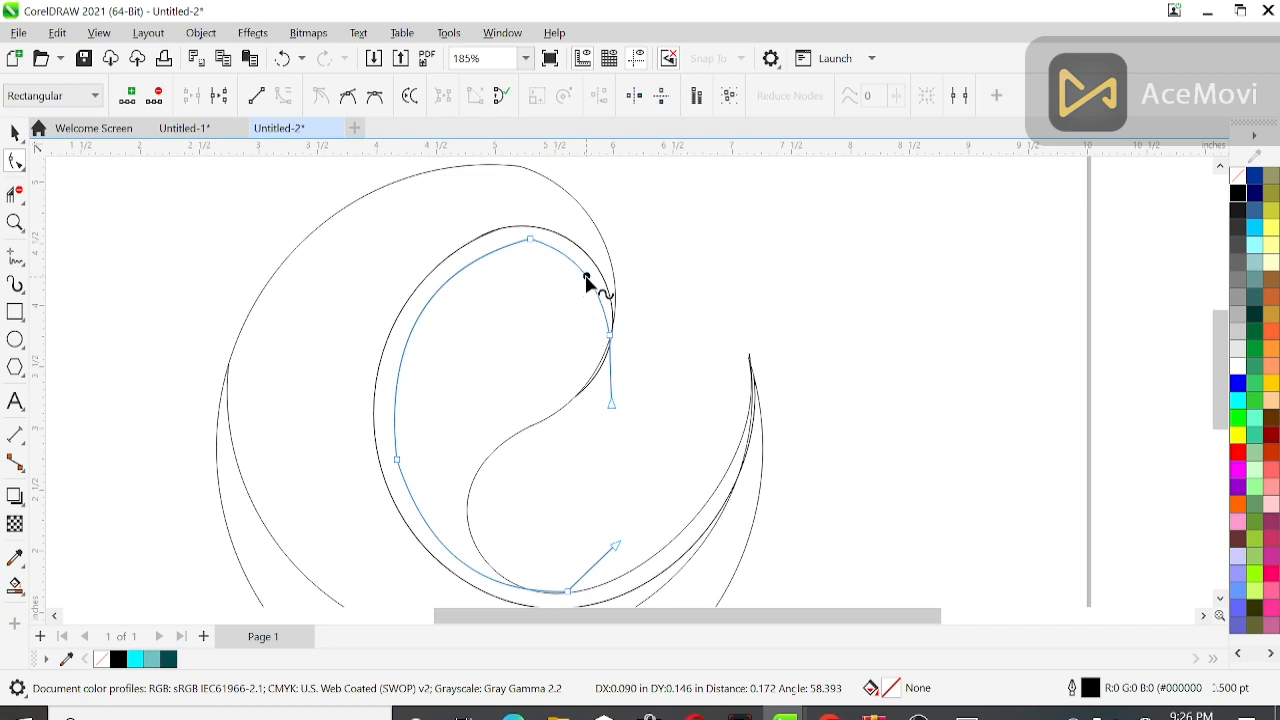
left_click(654, 261)
- Smooth the inner curve's top corner by adding a node on each side of it and deleting the corner node
scroll(519, 243, "up", 4)
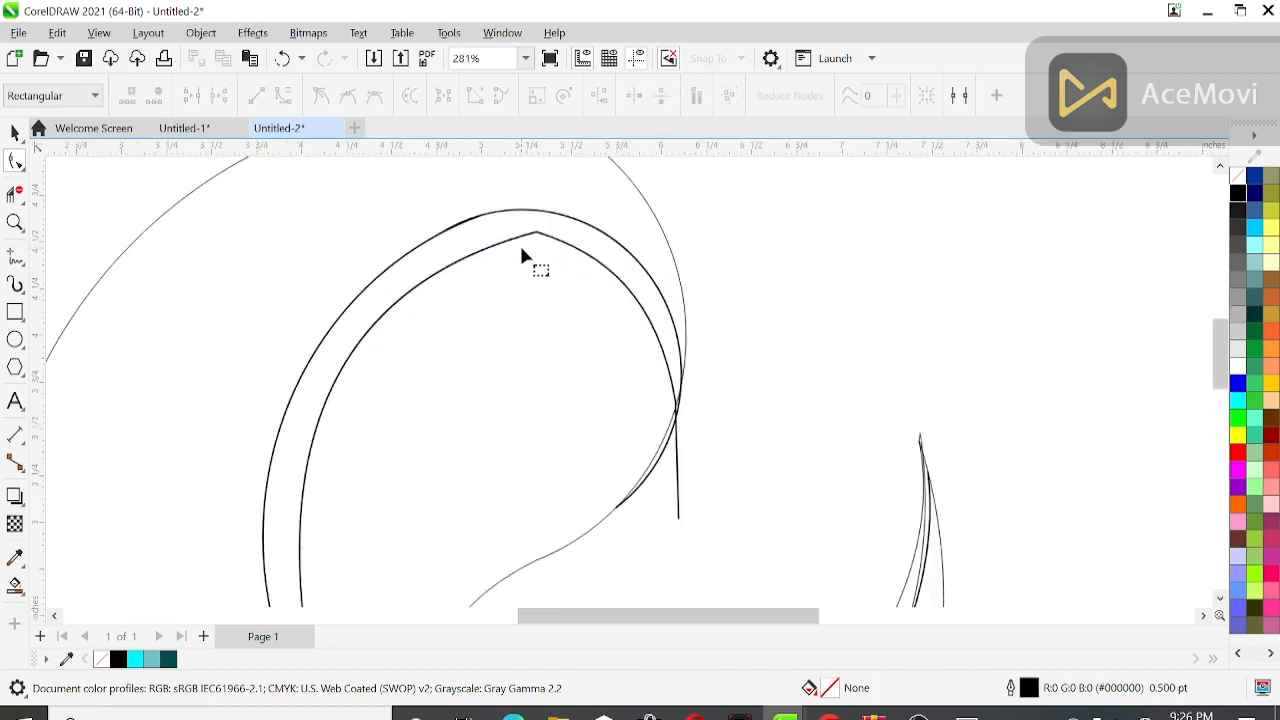
left_click(616, 264)
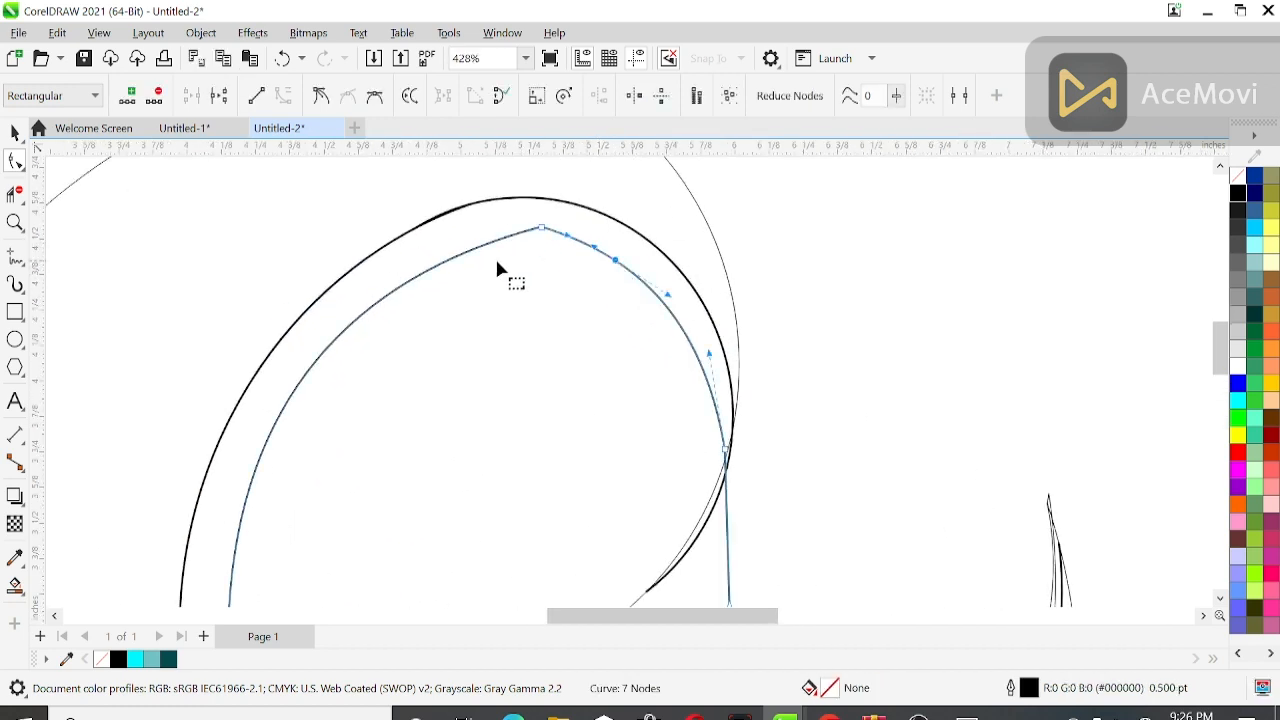
double_click(388, 294)
double_click(542, 228)
left_click(800, 277)
scroll(714, 310, "down", 4)
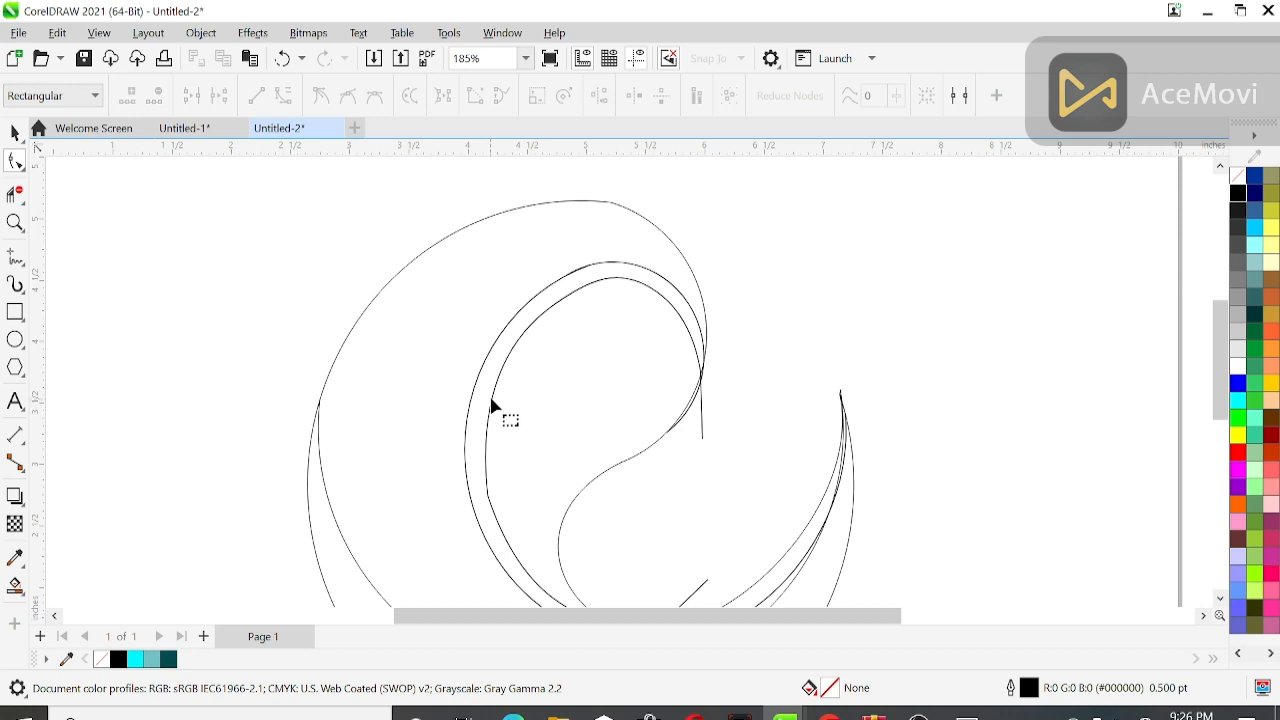
- Smooth the inner curve's left corner by adding nodes above and below it and deleting the corner node
left_click(492, 400)
double_click(492, 398)
double_click(535, 586)
double_click(488, 494)
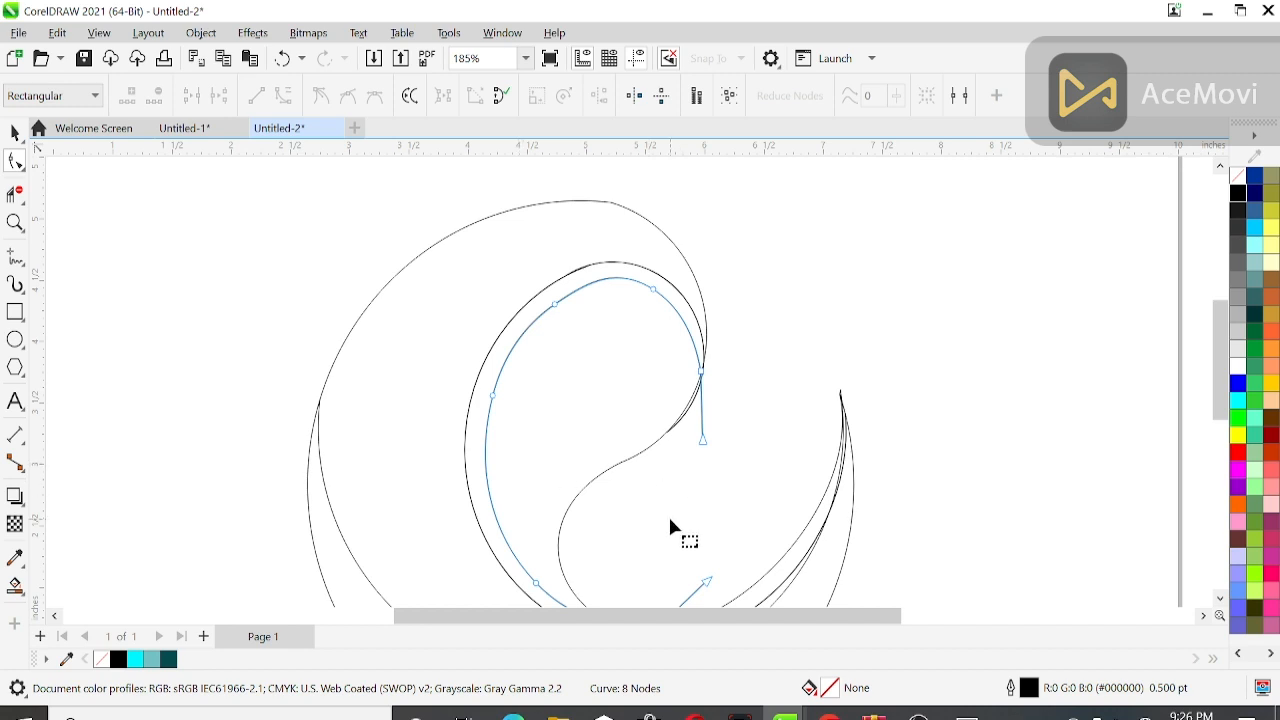
scroll(670, 521, "down", 1)
left_click(593, 500)
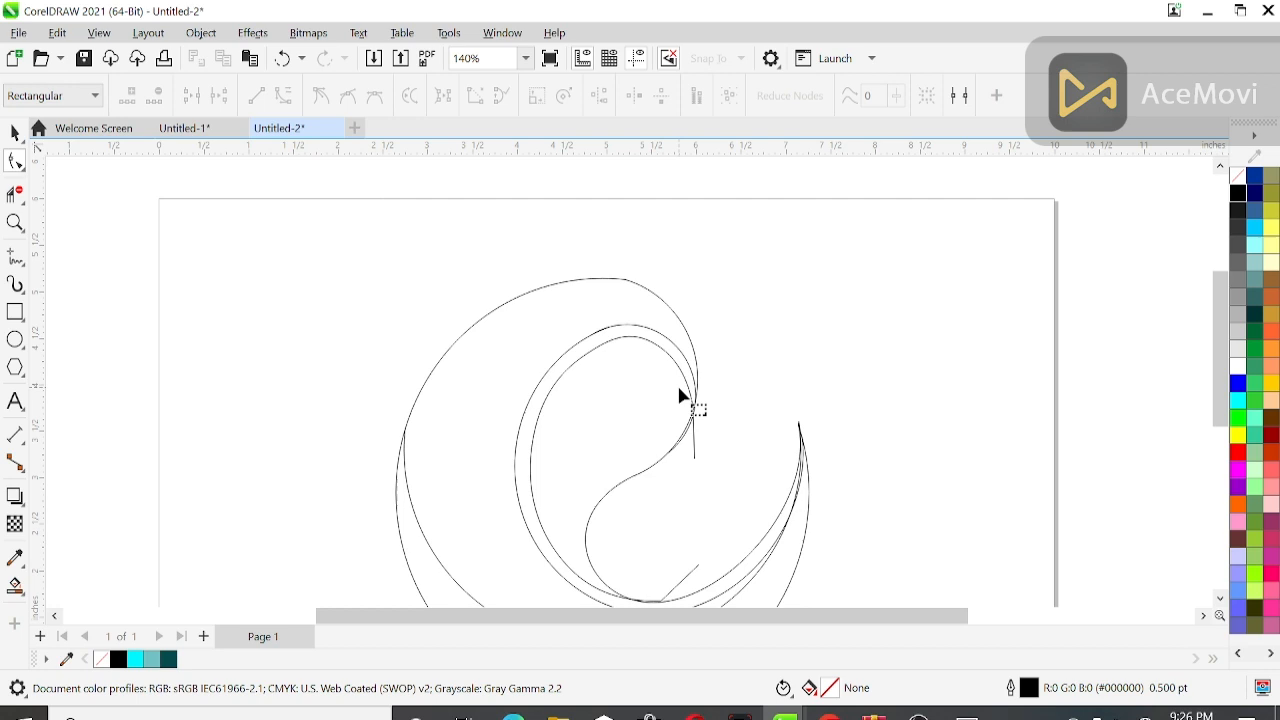
- Delete the extra node on the inner curve's upper-left side to smooth its top arc
scroll(681, 397, "down", 1)
left_click_drag(1222, 340, 1222, 362)
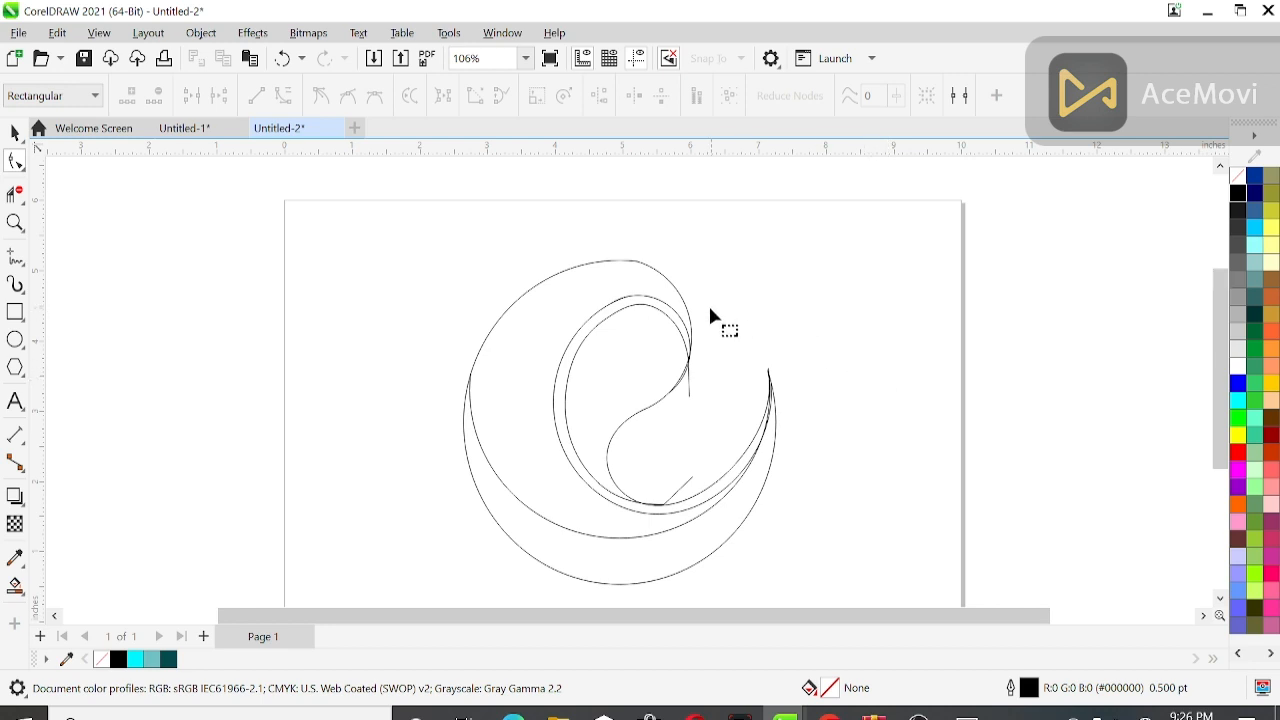
scroll(617, 350, "up", 3)
left_click(697, 266)
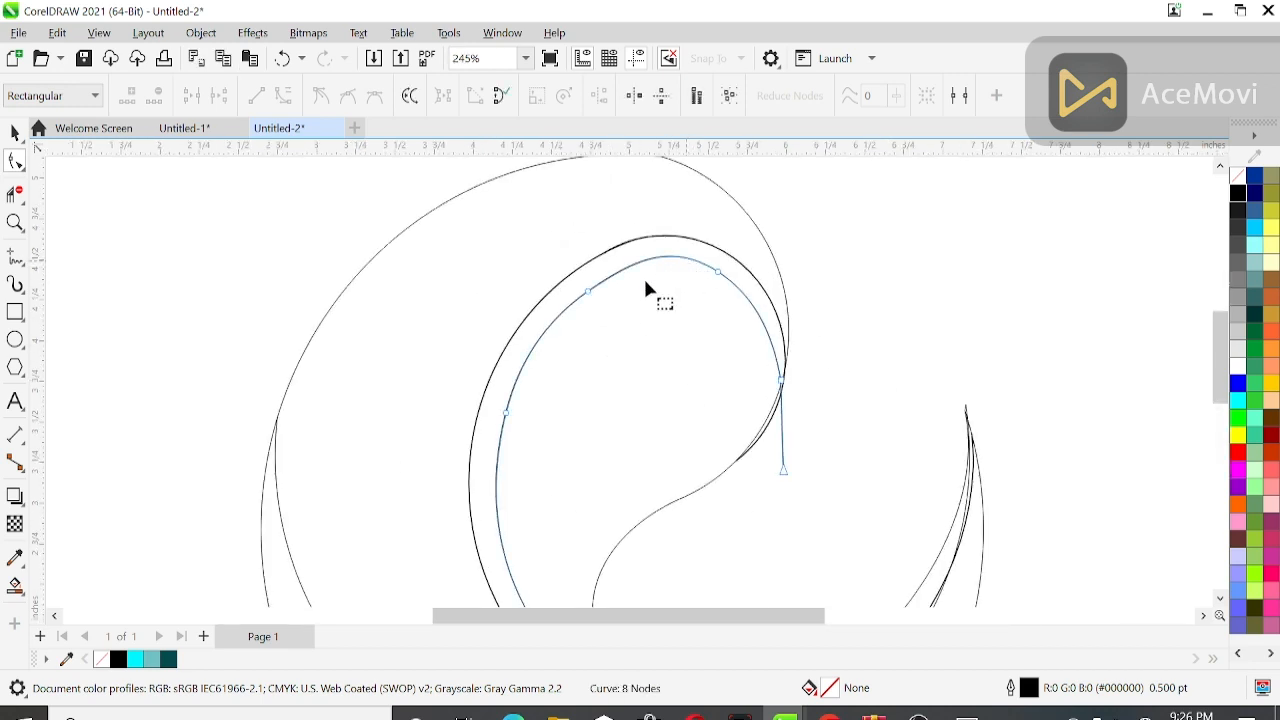
double_click(587, 296)
left_click(897, 338)
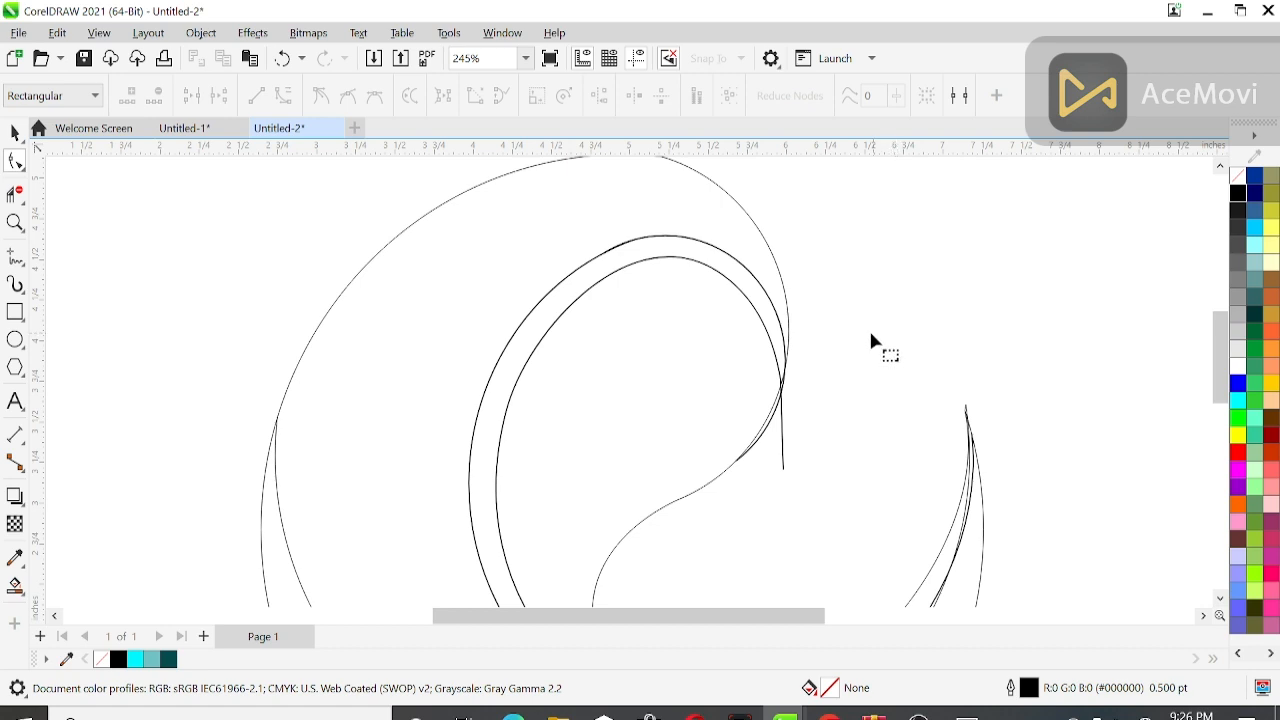
- Remove the S-curve's thin overlapping pieces beside the small circle's right arc with Virtual Segment Delete
left_click(15, 190)
scroll(808, 380, "up", 5)
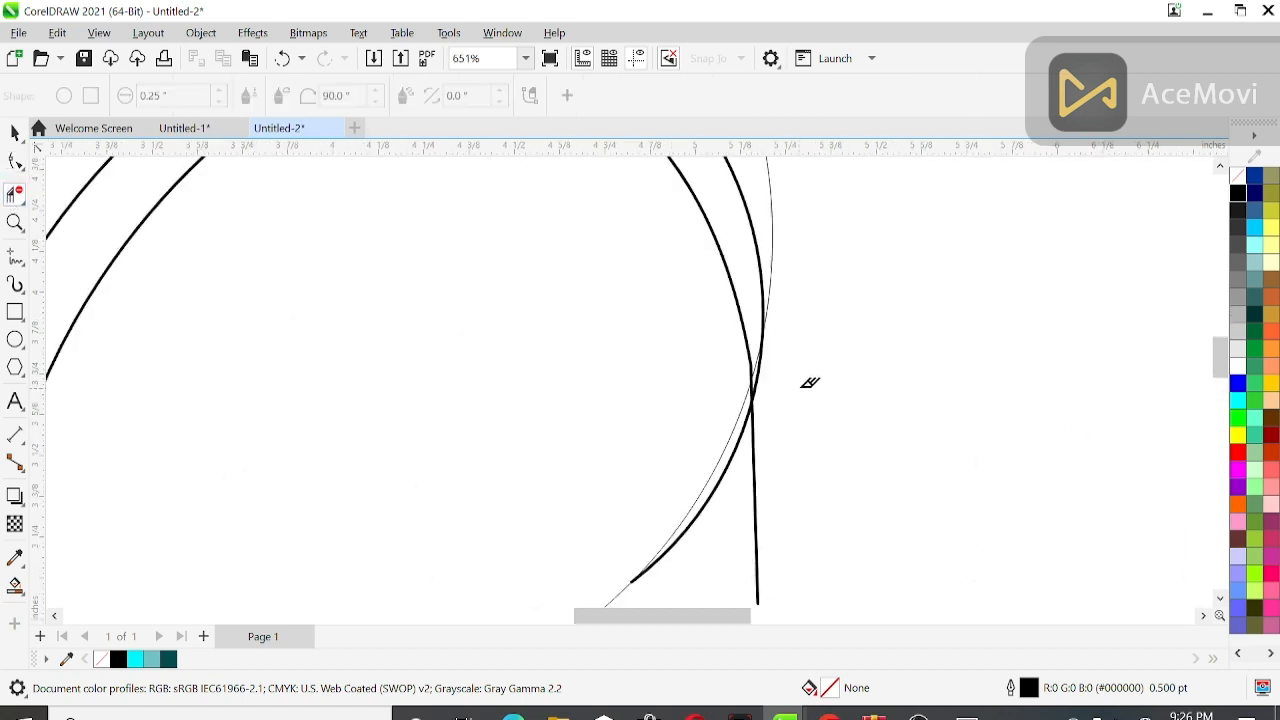
scroll(796, 382, "up", 3)
left_click(666, 416)
left_click(703, 312)
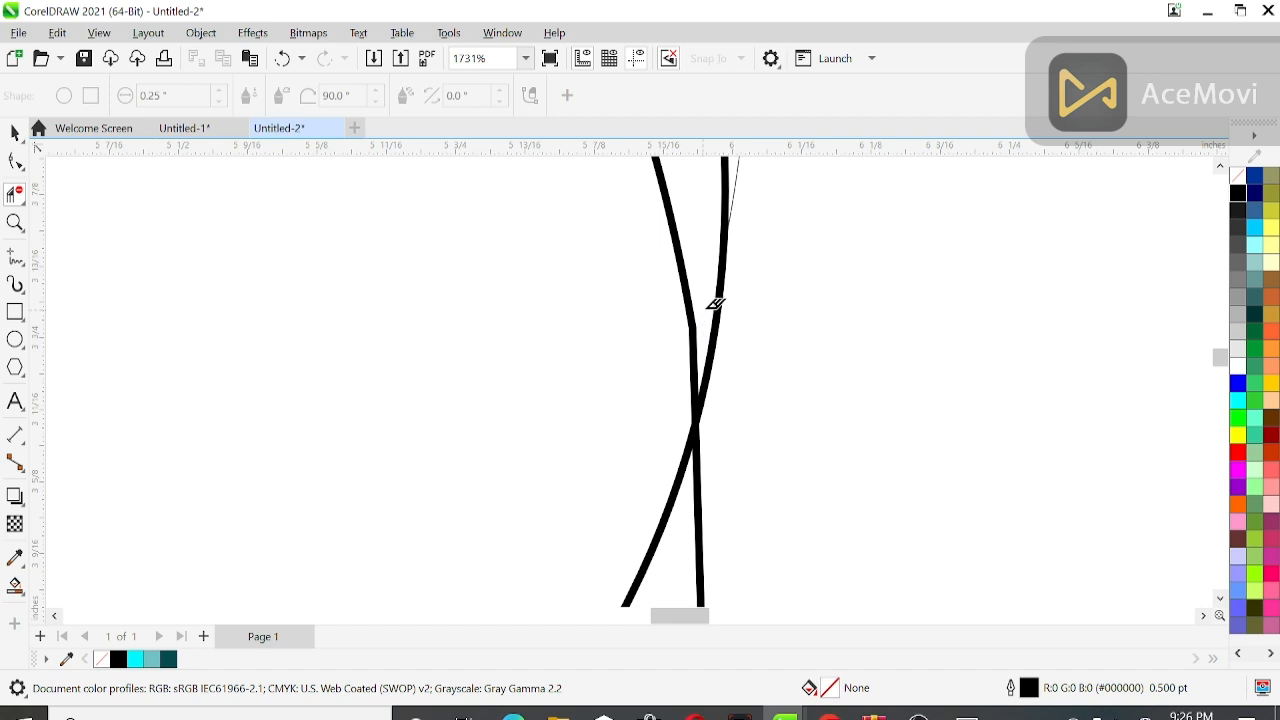
scroll(716, 303, "down", 9)
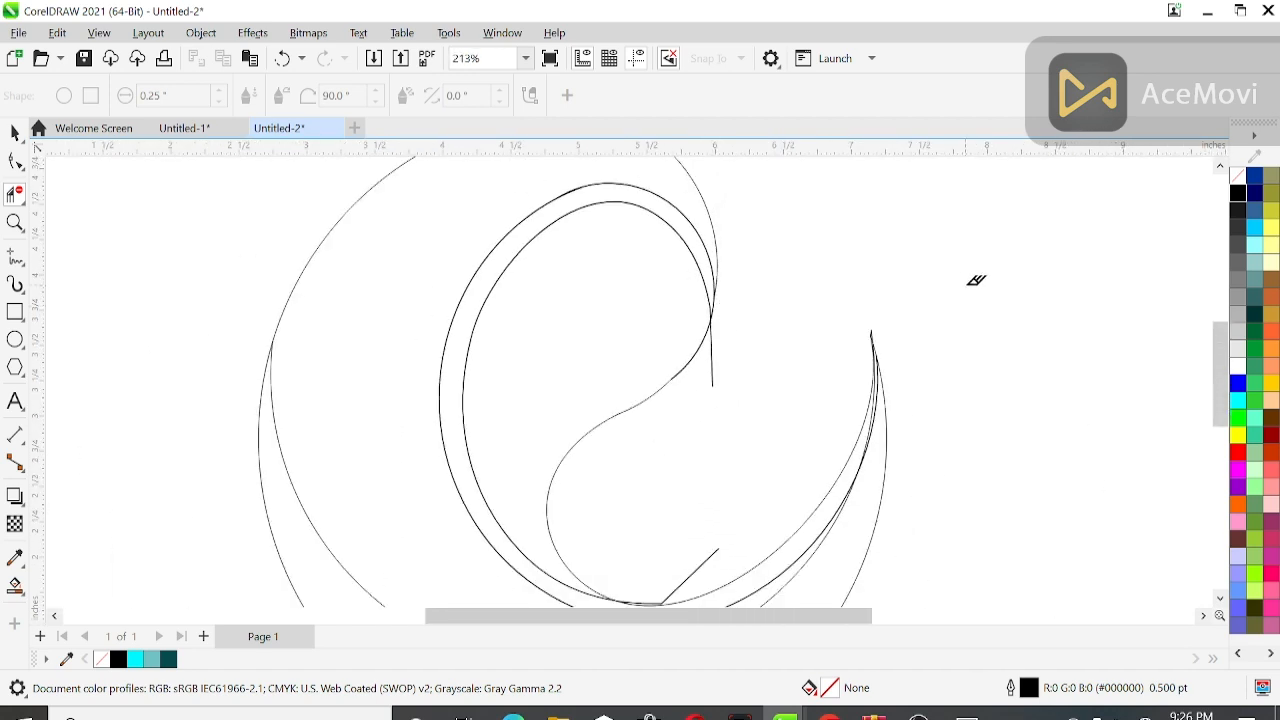
- Fill the inner lobe enclosed by the new curve and the S-curve with dark teal #054B4D using Smart Fill and no outline
left_click(15, 132)
scroll(253, 300, "down", 3)
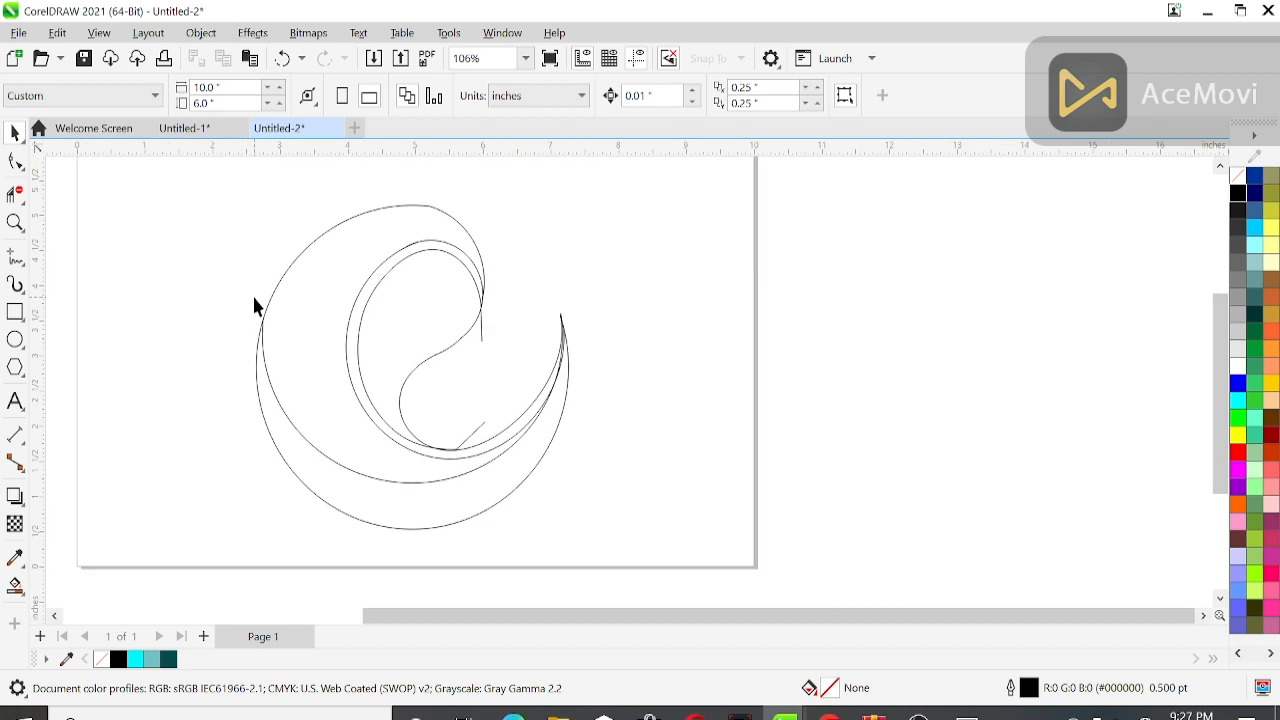
scroll(254, 300, "down", 1)
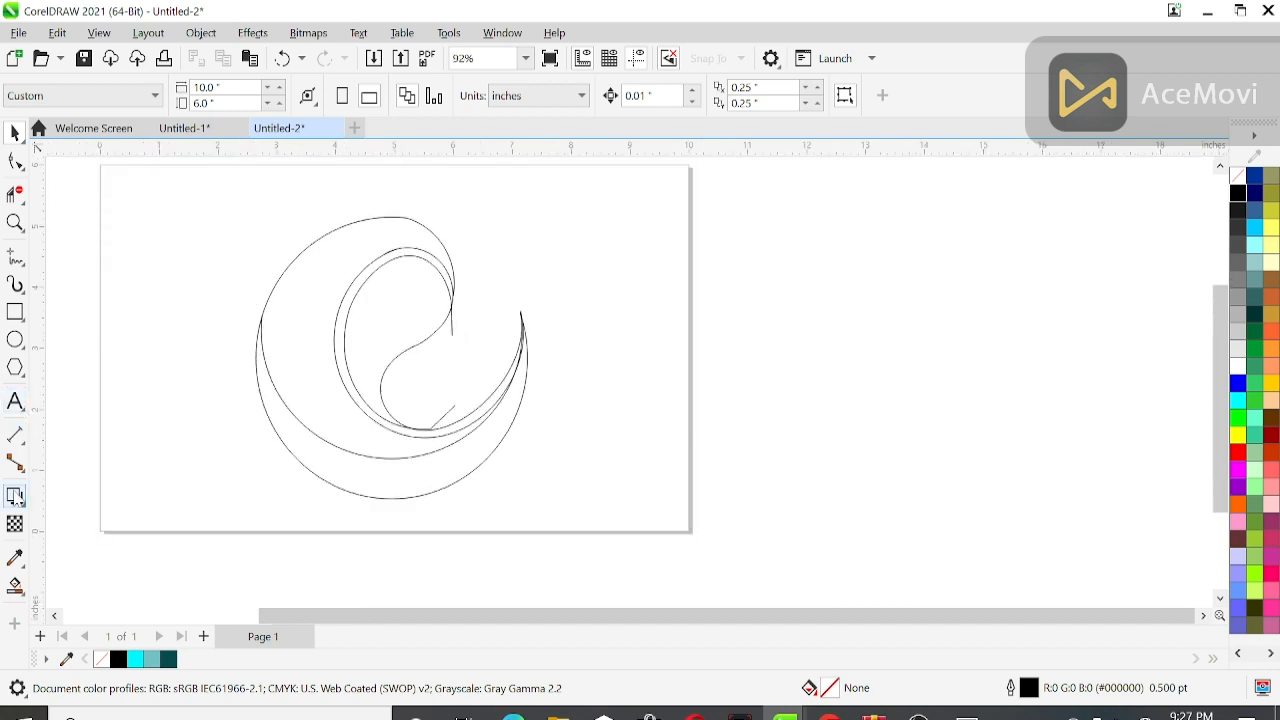
left_click(21, 592)
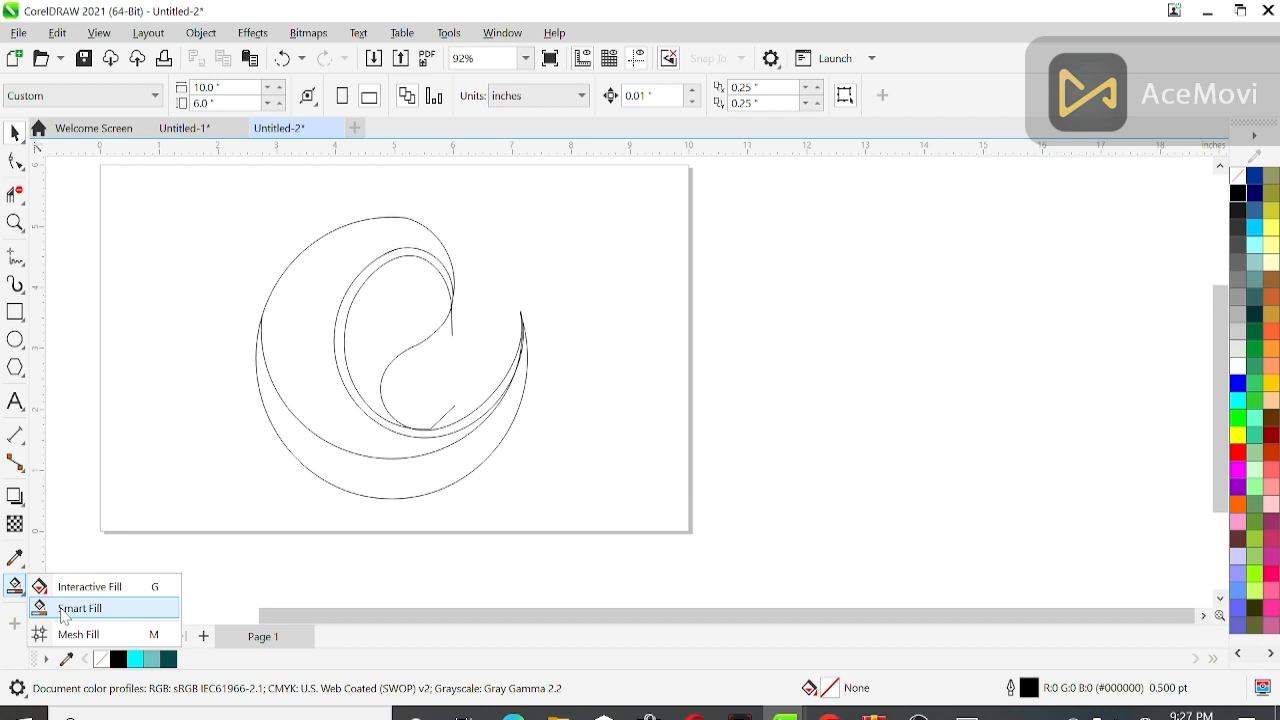
left_click(63, 615)
left_click(391, 308)
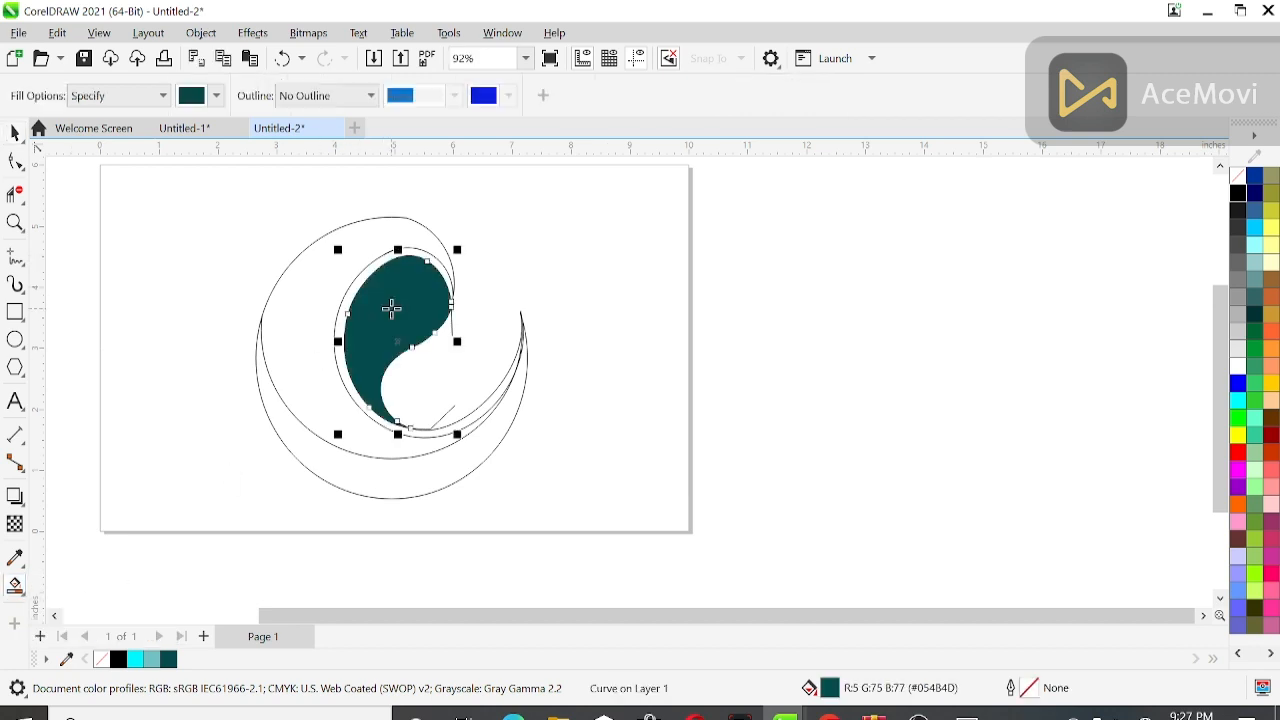
- Set the Smart Fill colour to the lighter teal #066F73 and fill the narrow crescent band around the inner lobe
left_click(216, 96)
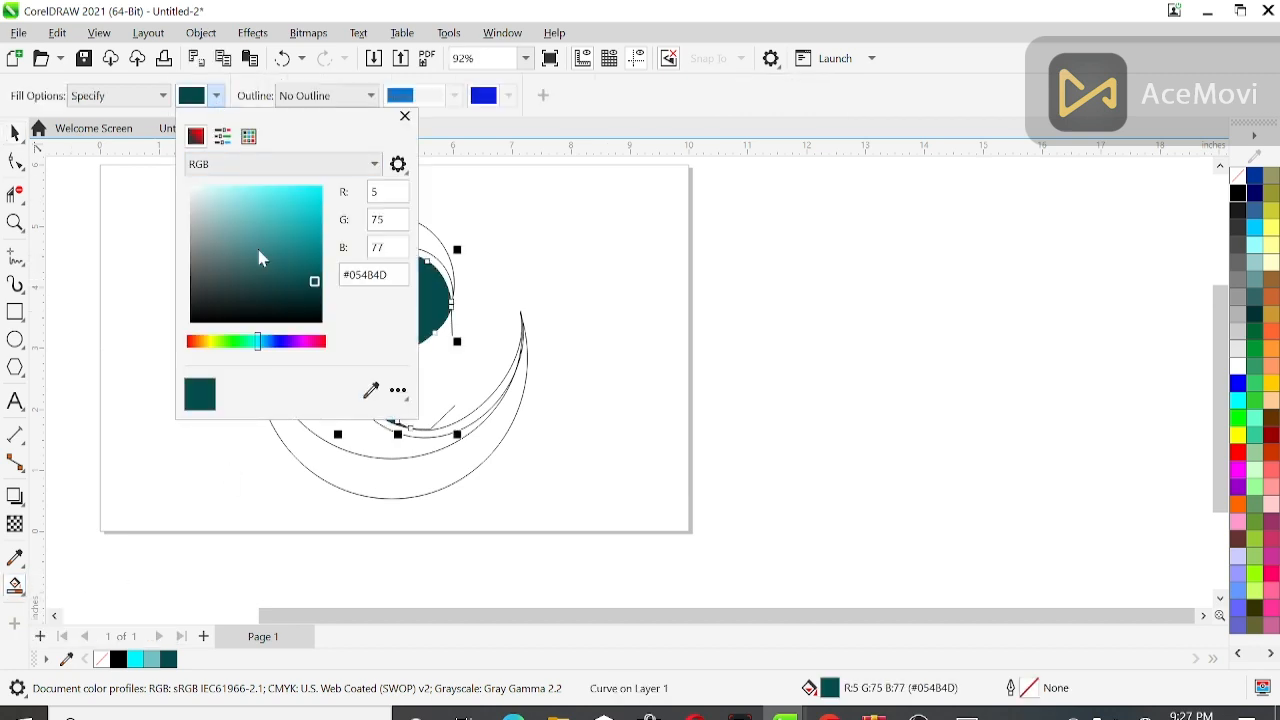
left_click_drag(316, 272, 316, 261)
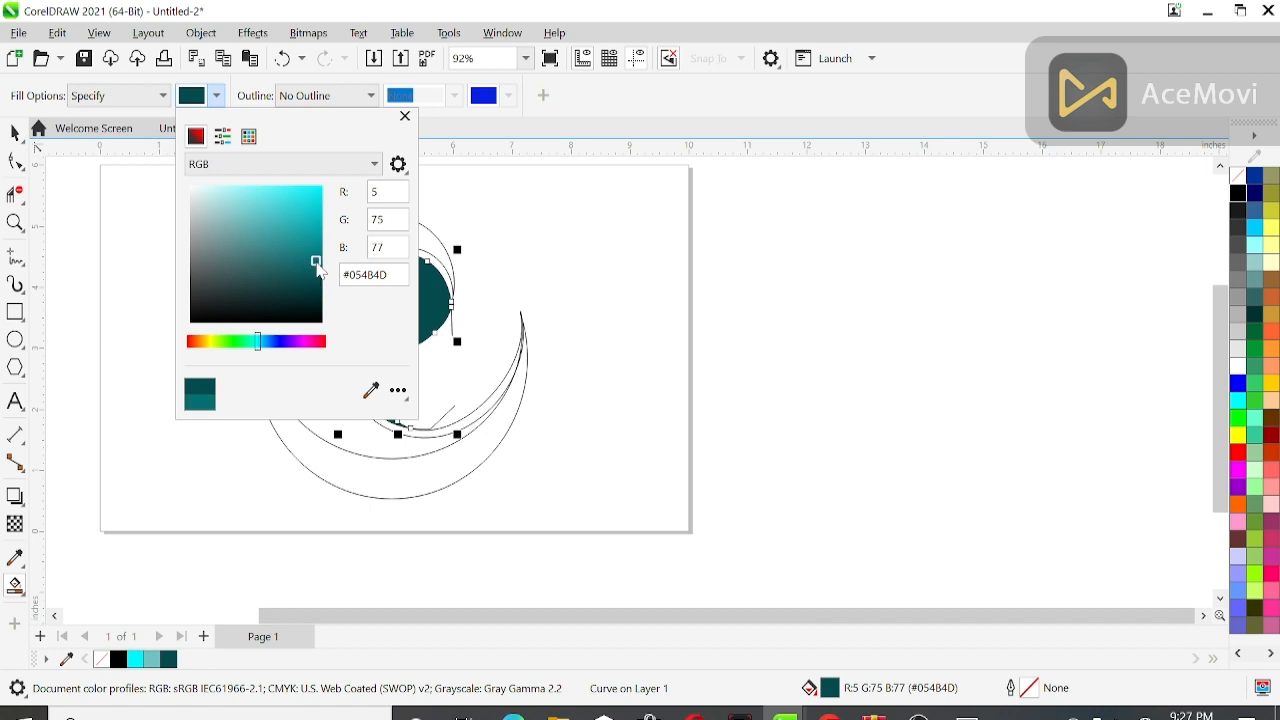
left_click(447, 272)
left_click(346, 298)
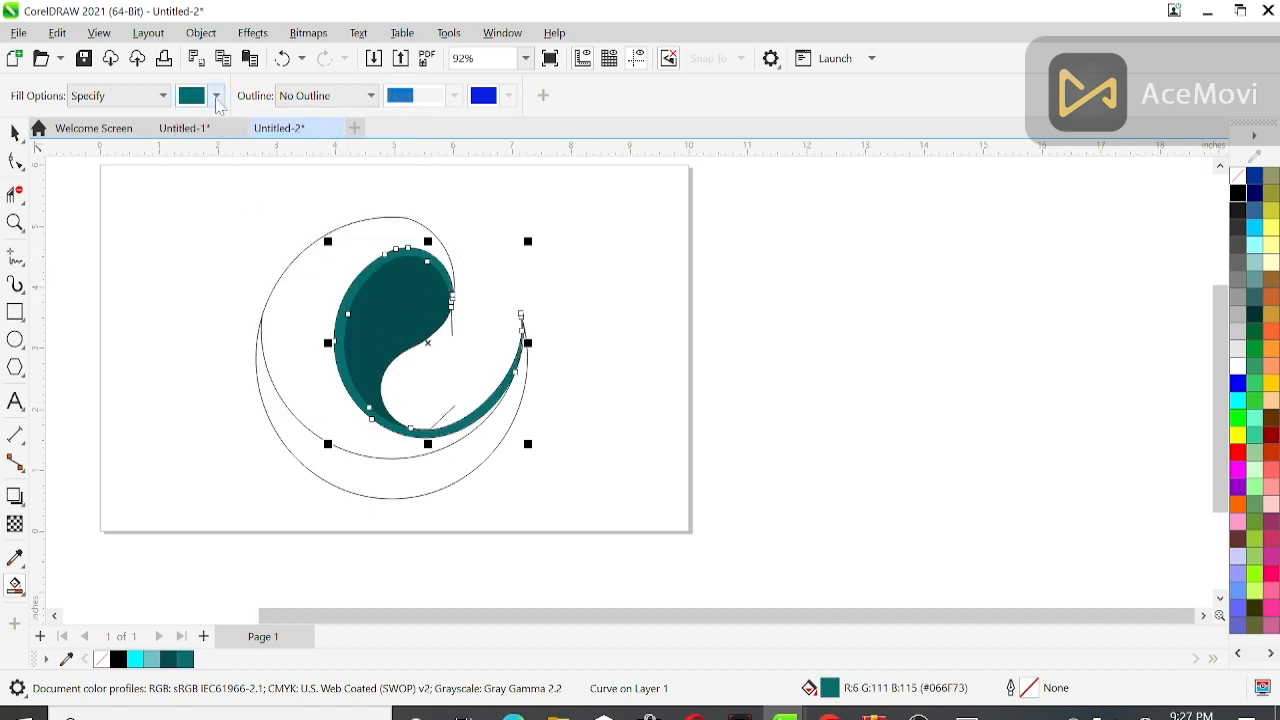
- Smart Fill the wide region around the teal band with cyan #0AEDF5 and the outer lower crescent with near-black teal #072324
left_click(216, 97)
left_click(318, 192)
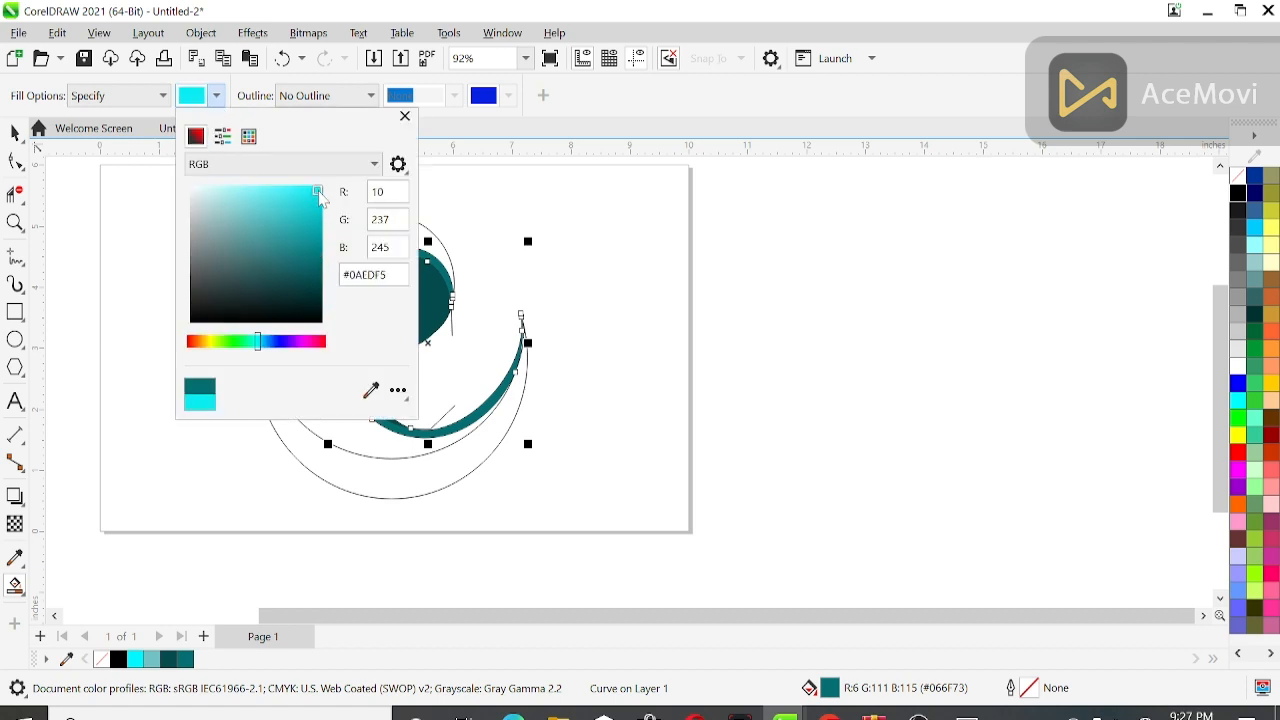
left_click(370, 448)
left_click(218, 98)
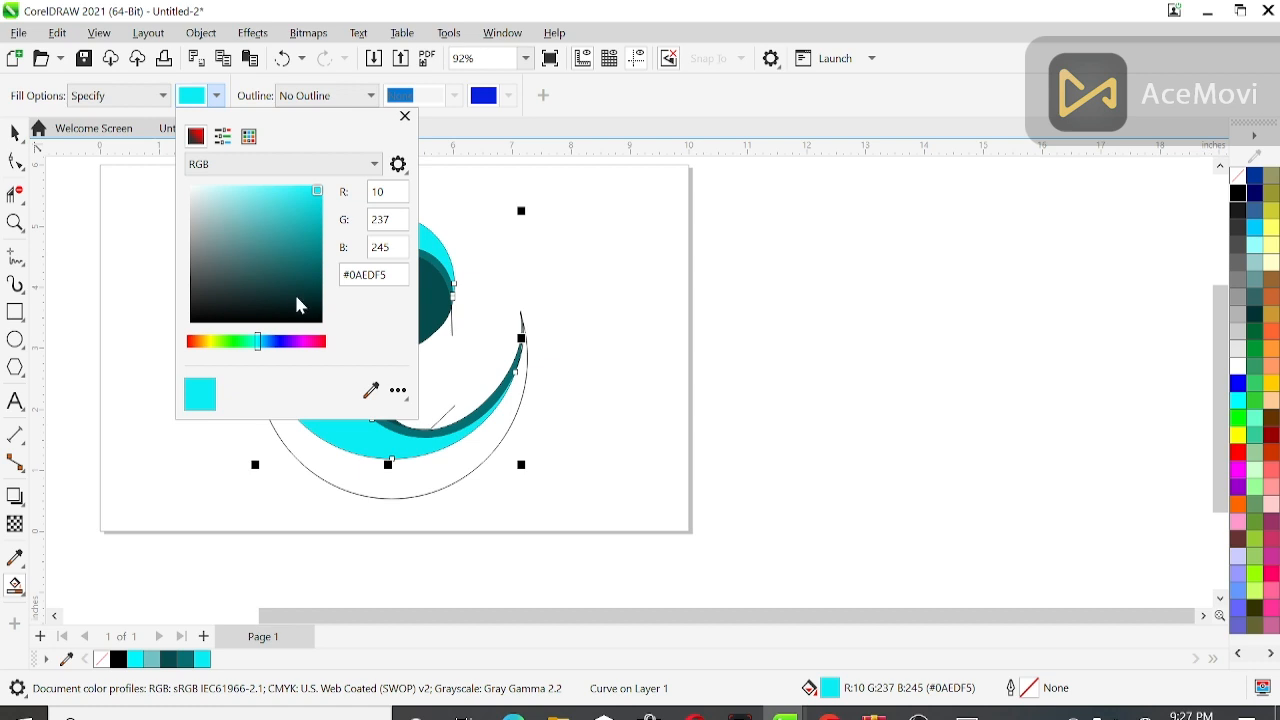
left_click(300, 306)
left_click(311, 449)
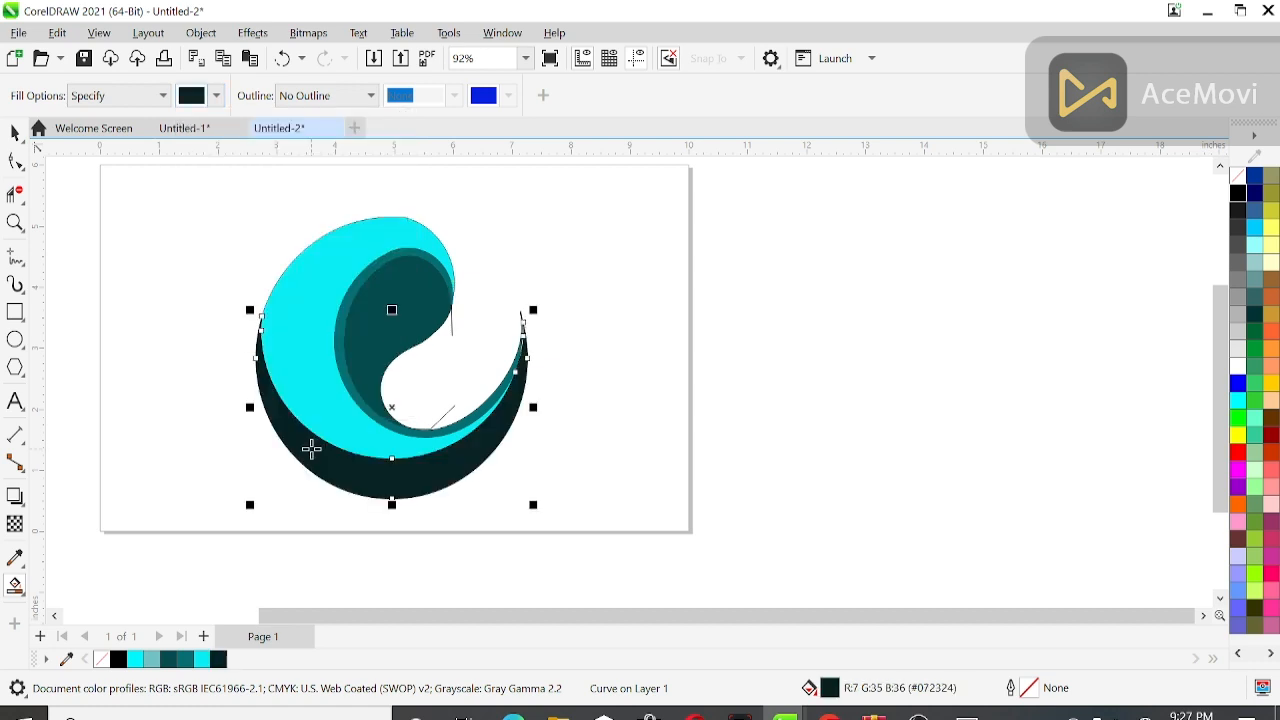
- Group the four filled shapes and move the group off the source curves to the page's right side
left_click(15, 133)
left_click(197, 293)
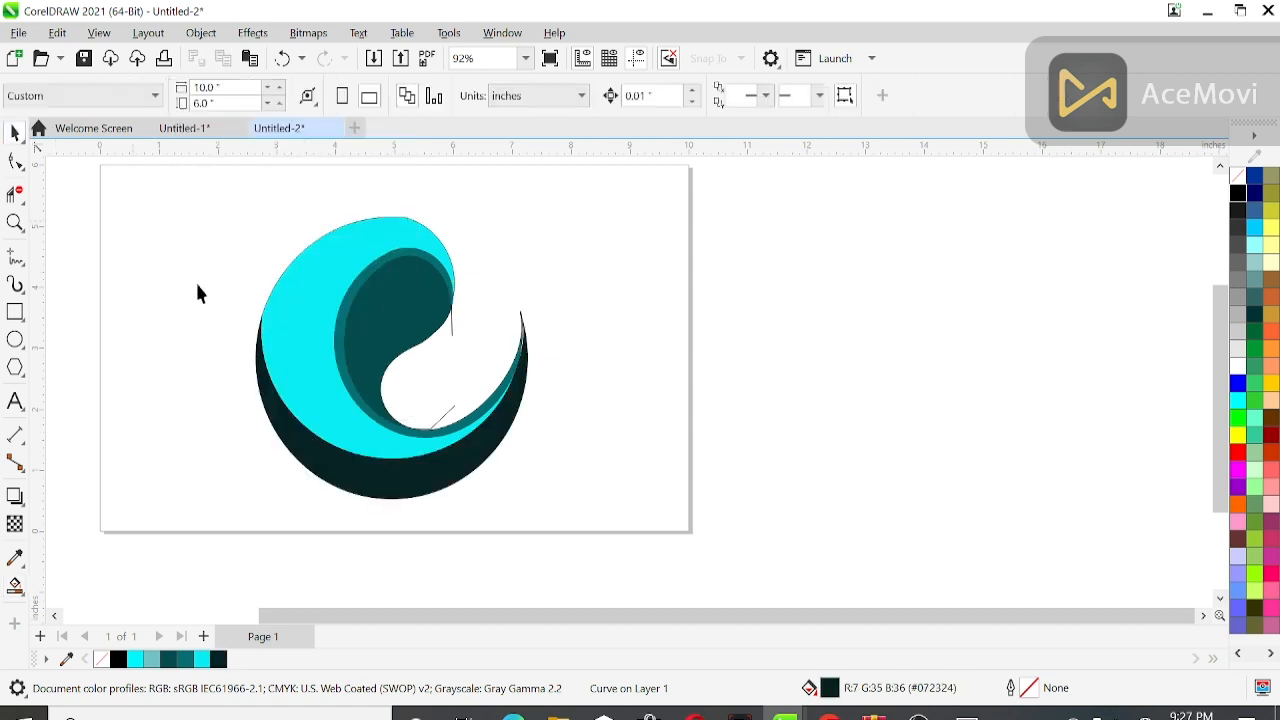
left_click(296, 442)
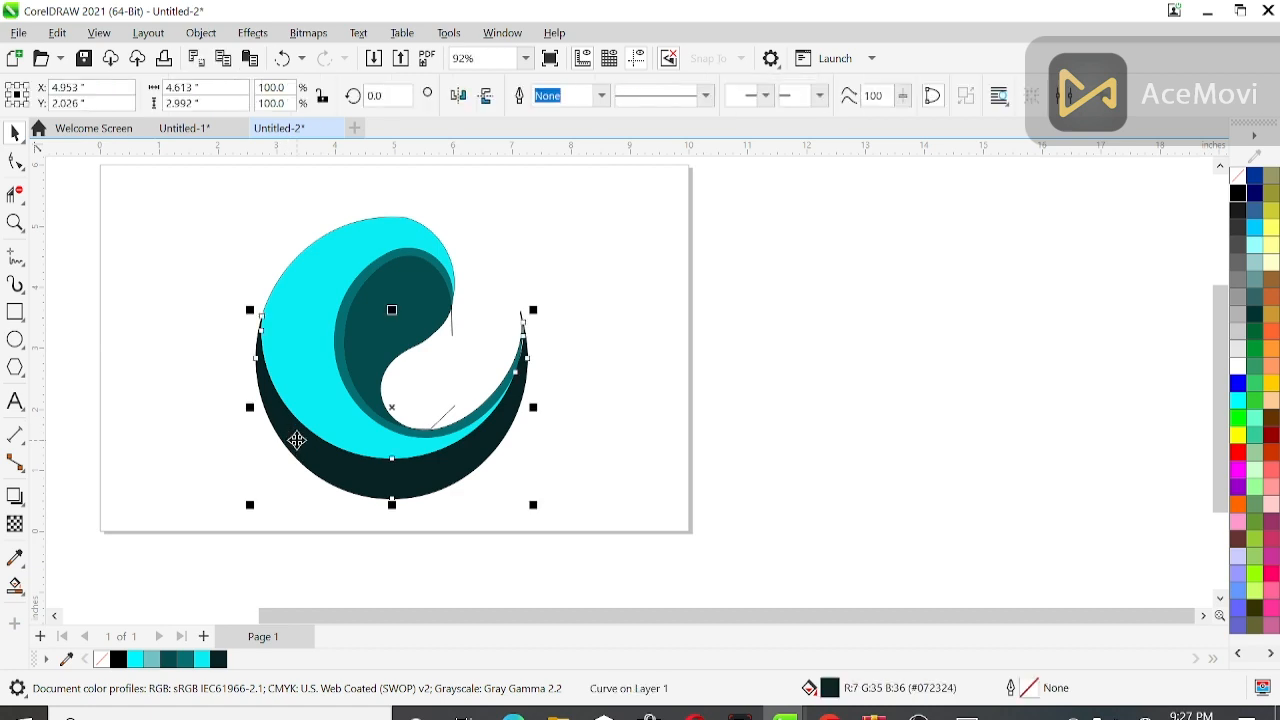
left_click(316, 328, "shift")
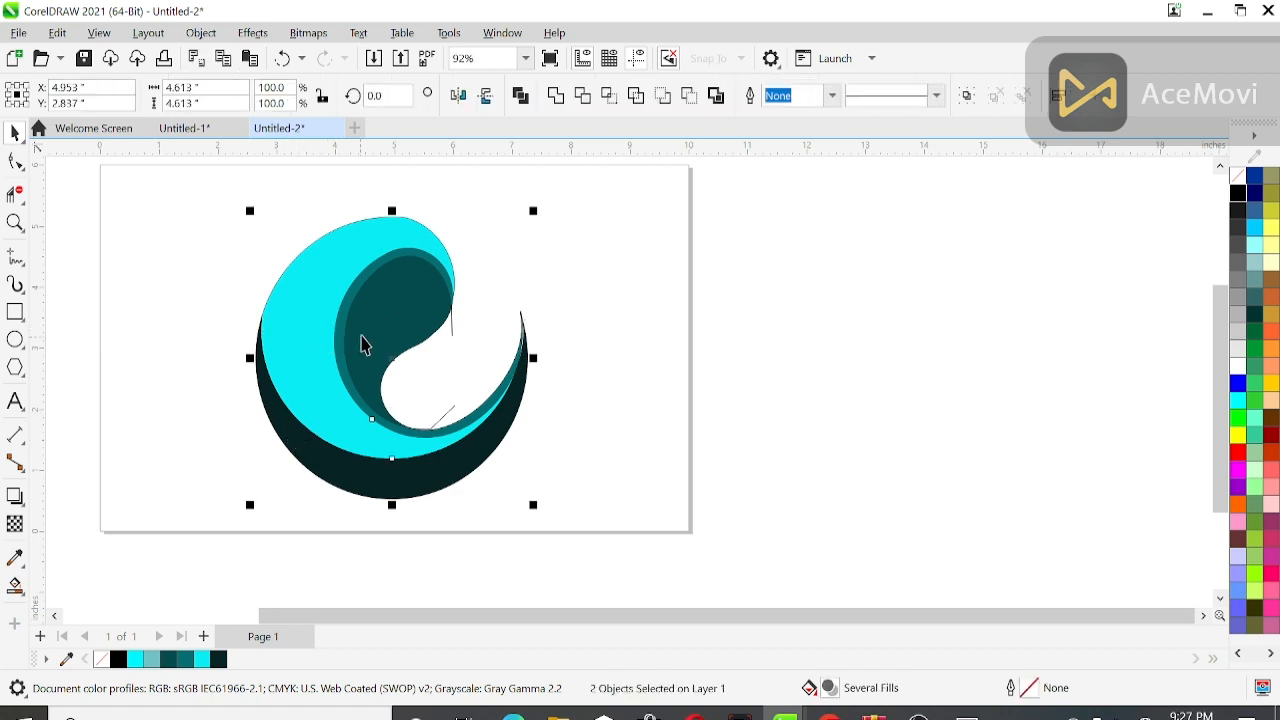
left_click(431, 313)
left_click(421, 320)
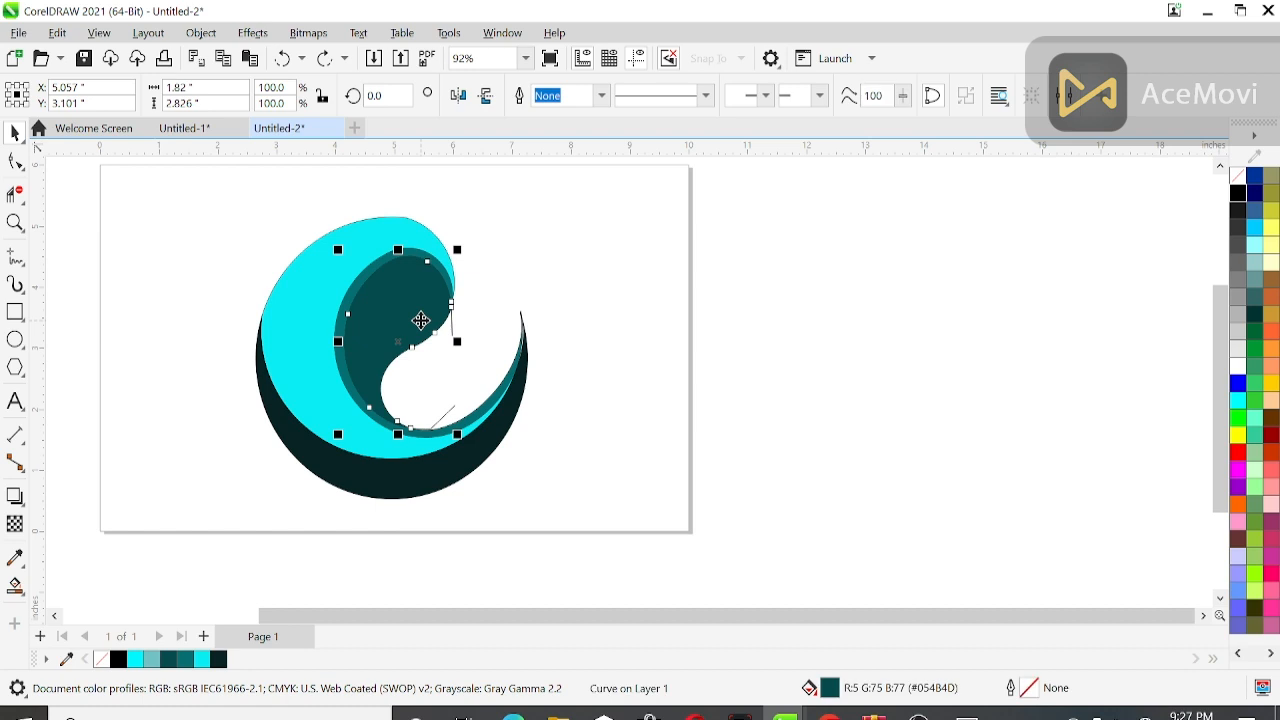
left_click(337, 309, "shift")
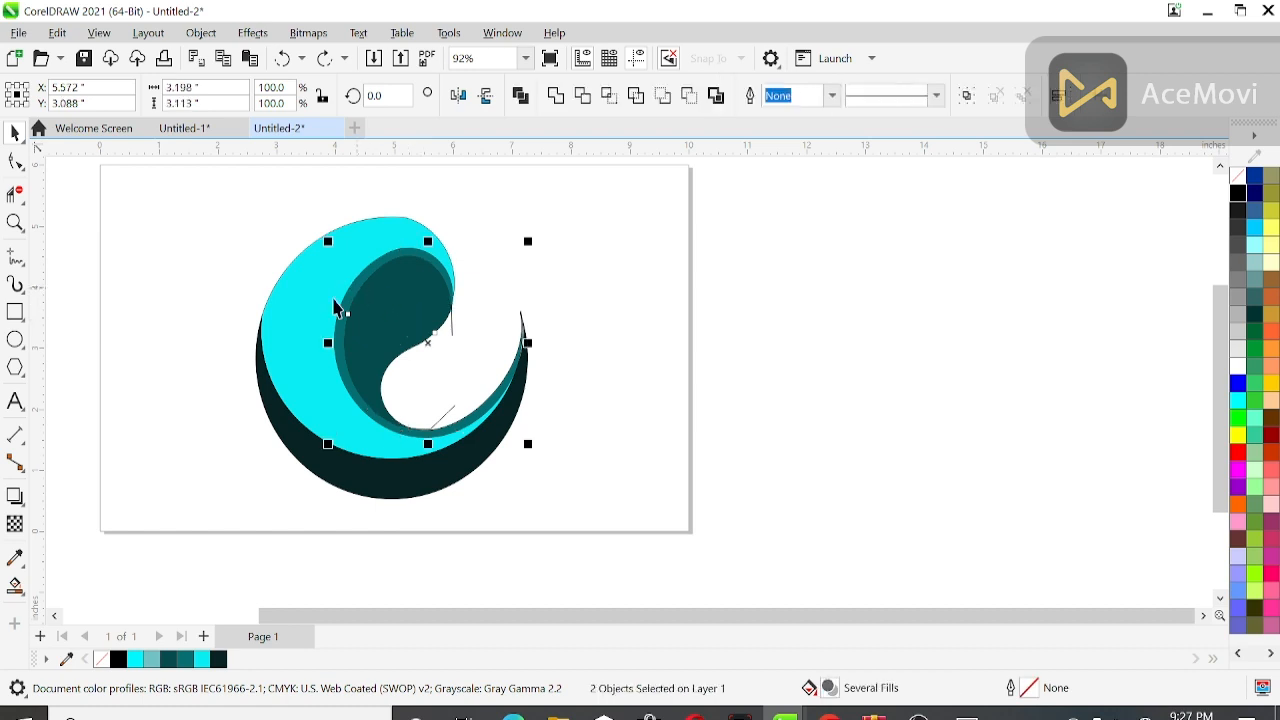
left_click(298, 322, "shift")
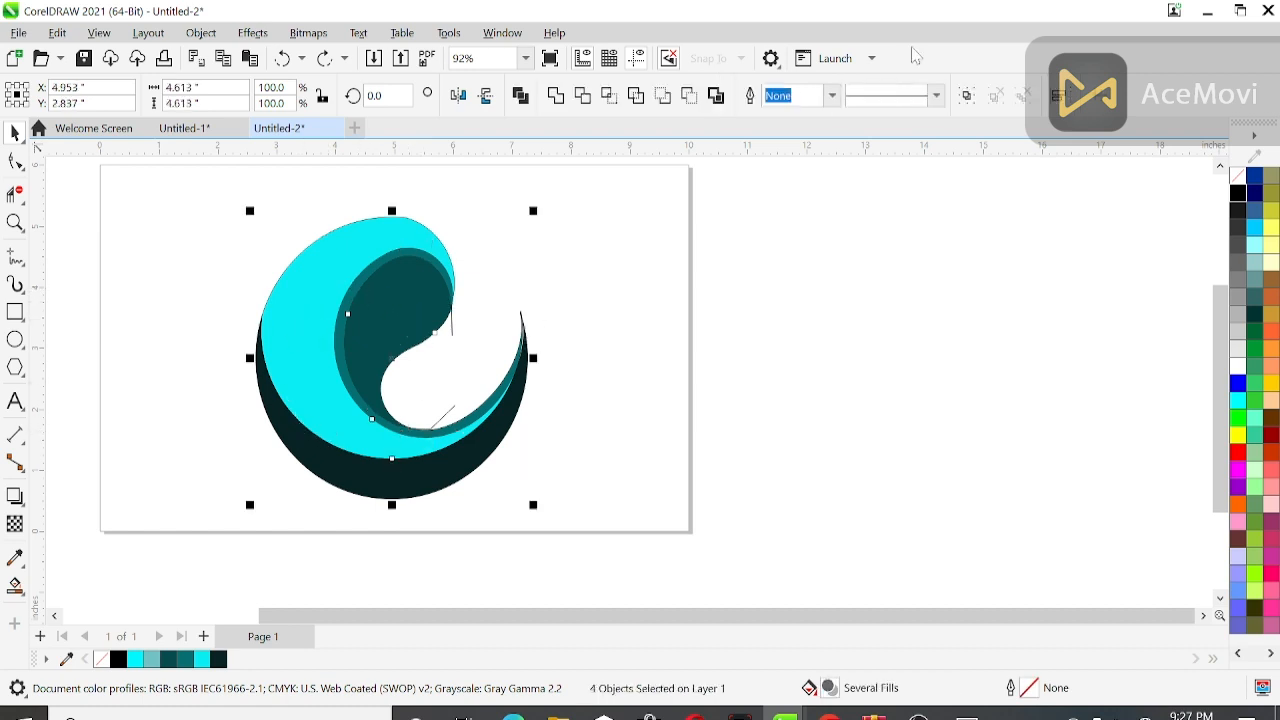
left_click(963, 95)
left_click_drag(393, 362, 815, 367)
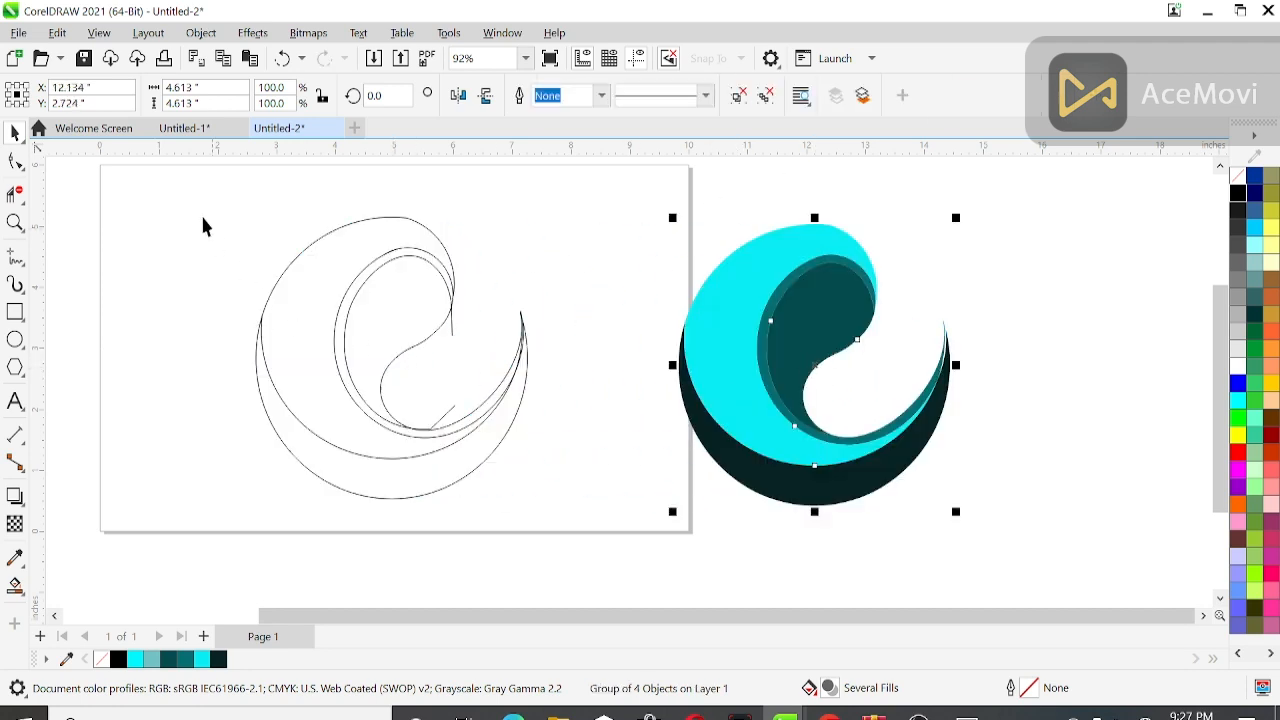
- Delete all the unfilled construction curves left on the page
left_click_drag(202, 205, 560, 445)
left_click_drag(572, 549, 572, 549)
key("Delete")
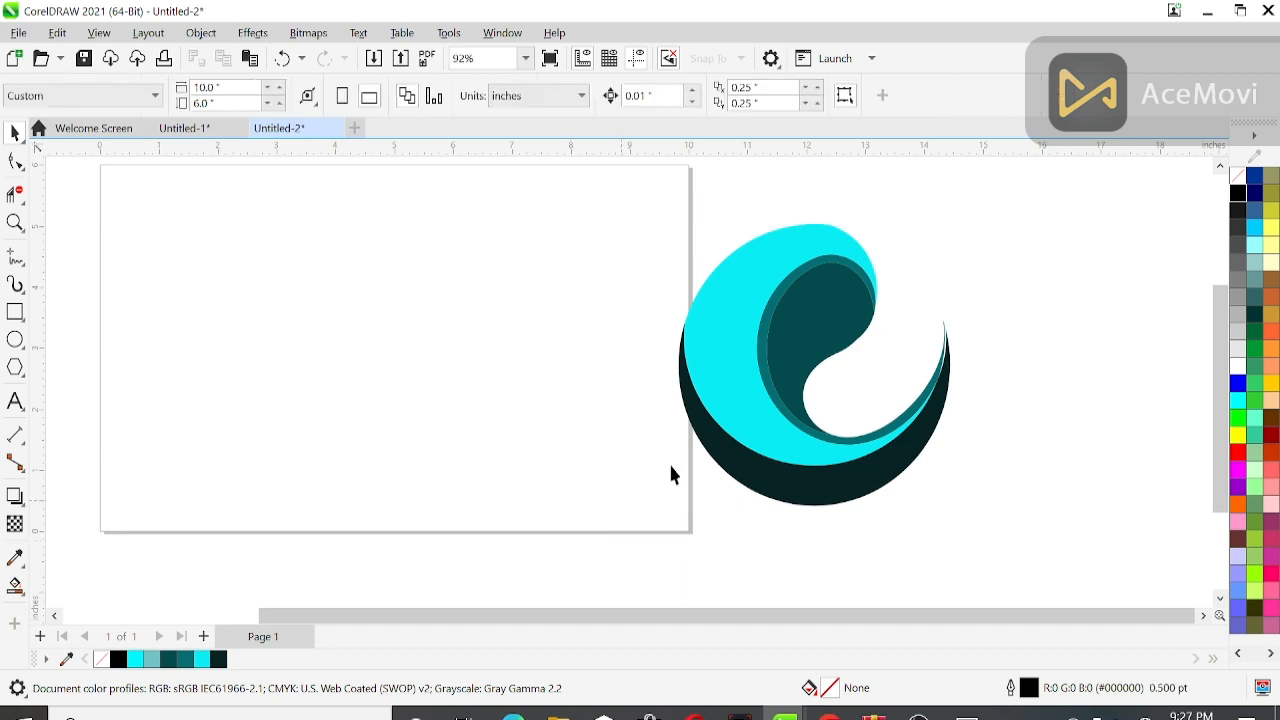
- Center the grouped logo on the page and ungroup it
left_click(771, 456)
key("p")
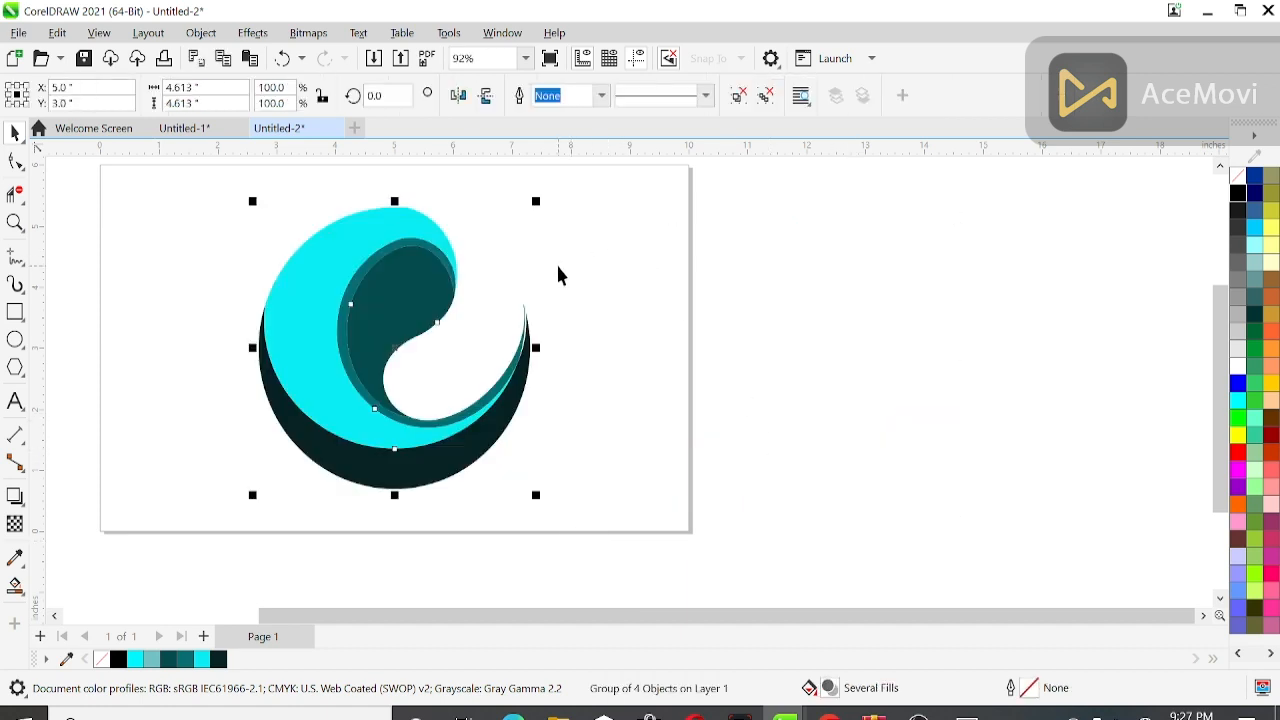
key("shift+F2")
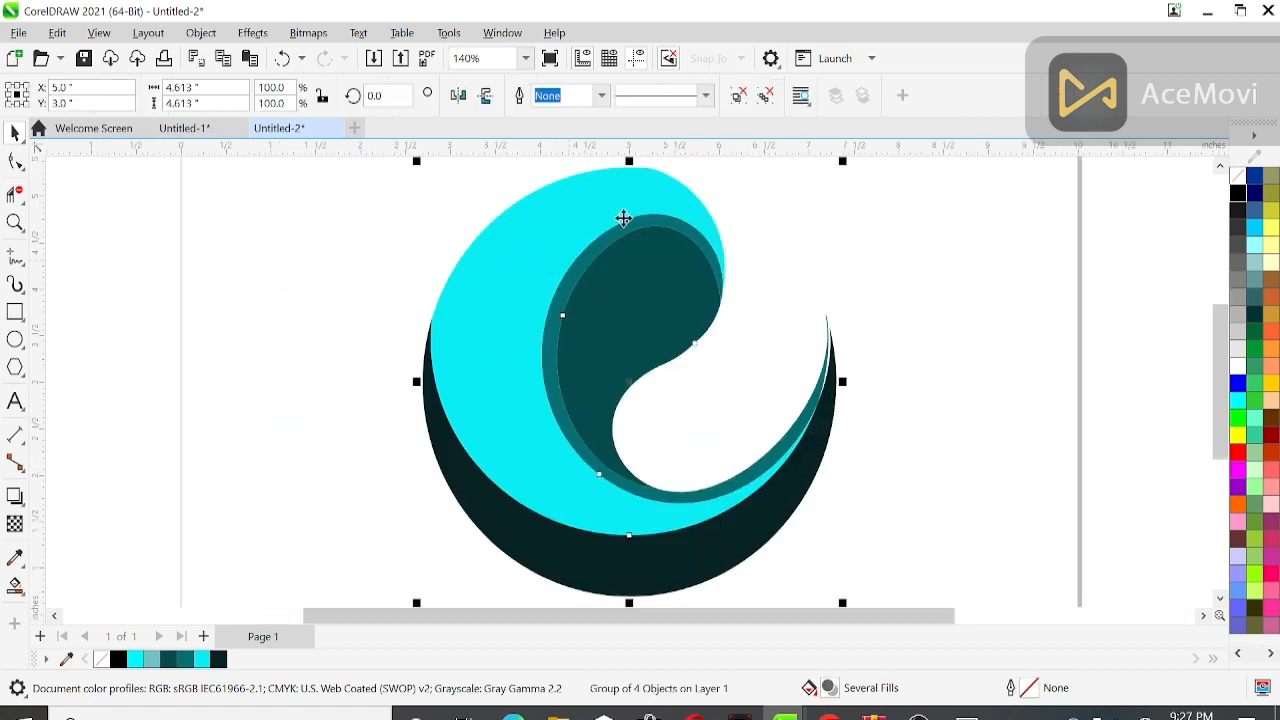
left_click(737, 100)
- Smooth the cyan shape's upper-right arc by adding a node on the arc and removing the extra node near its top
left_click(511, 249)
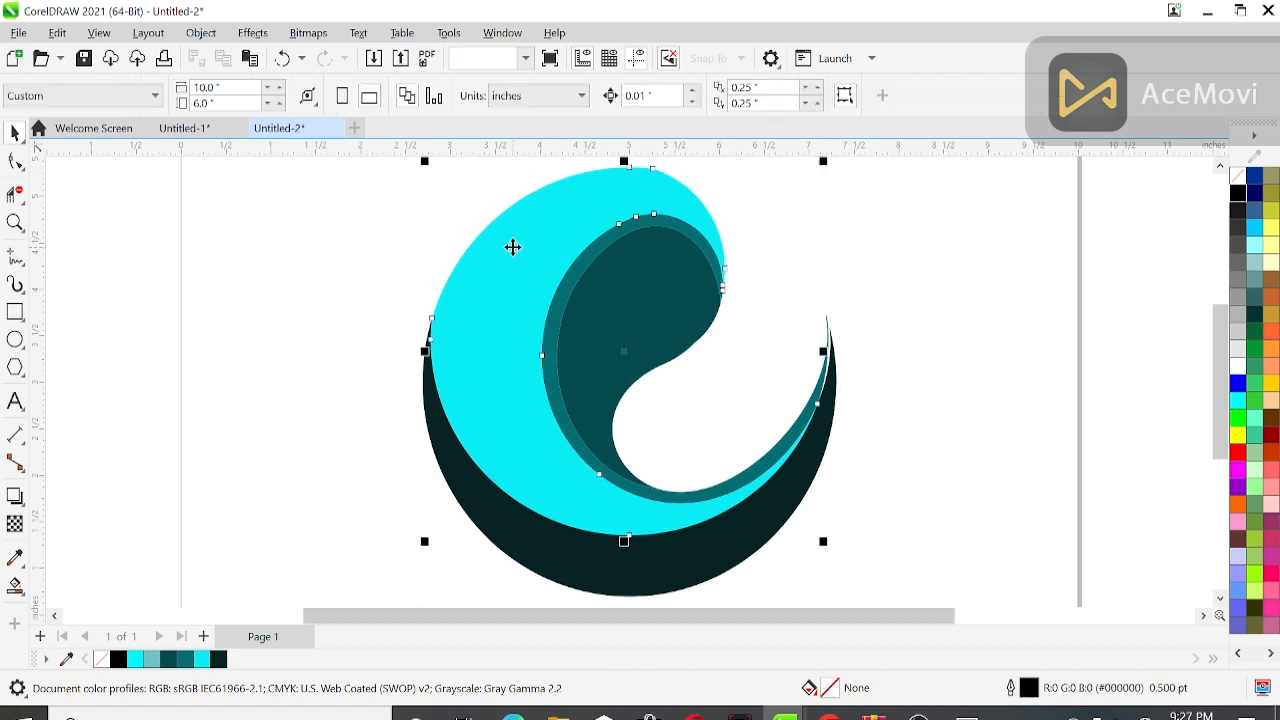
left_click(12, 163)
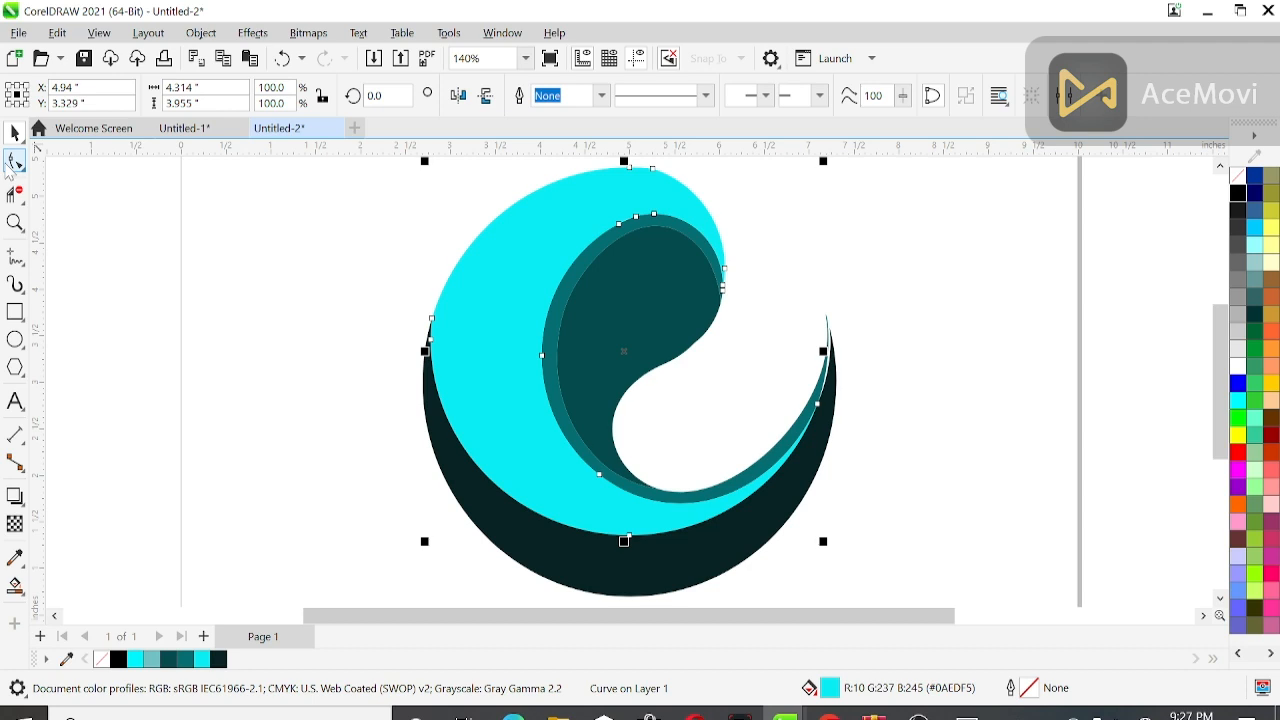
left_click(1220, 166)
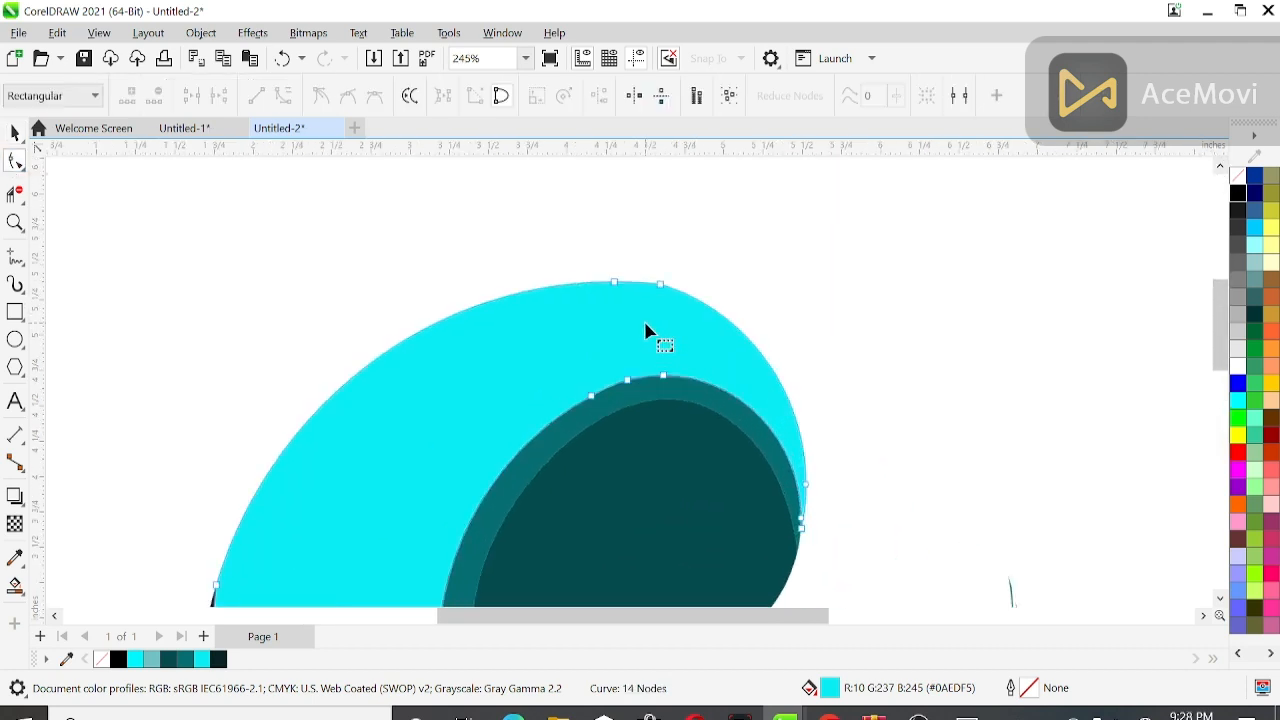
scroll(643, 320, "up", 2)
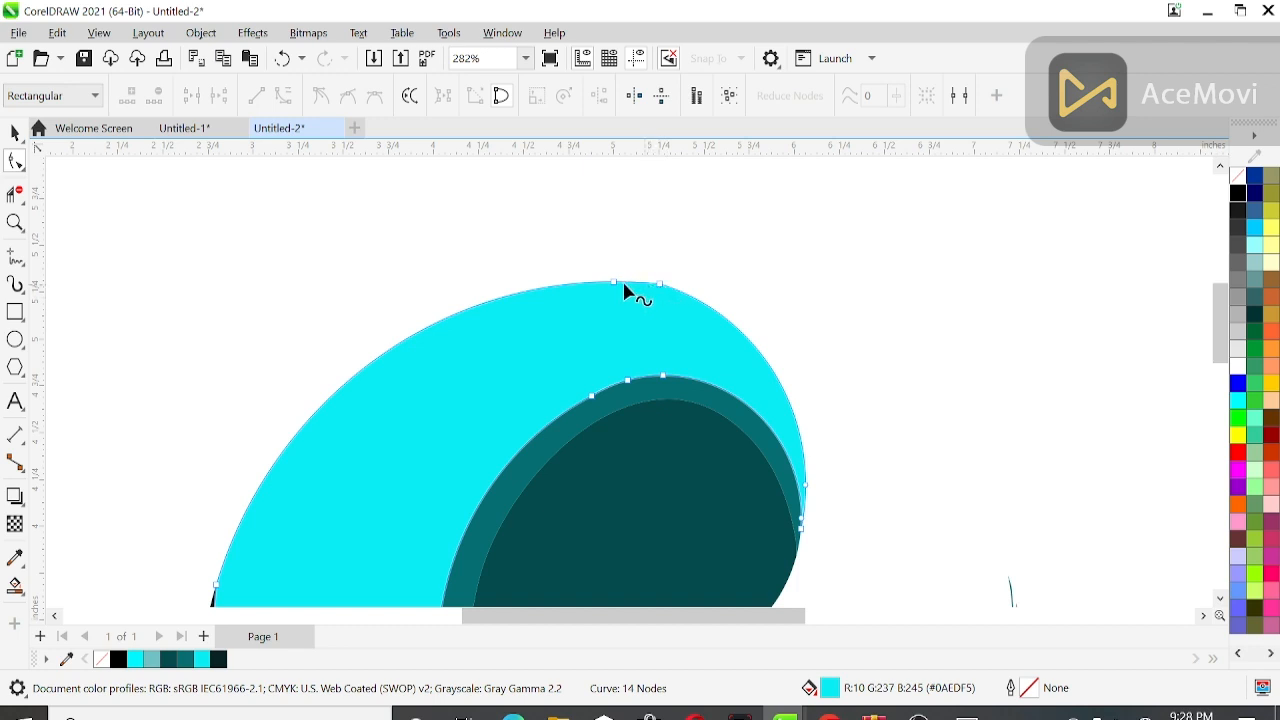
left_click(795, 418)
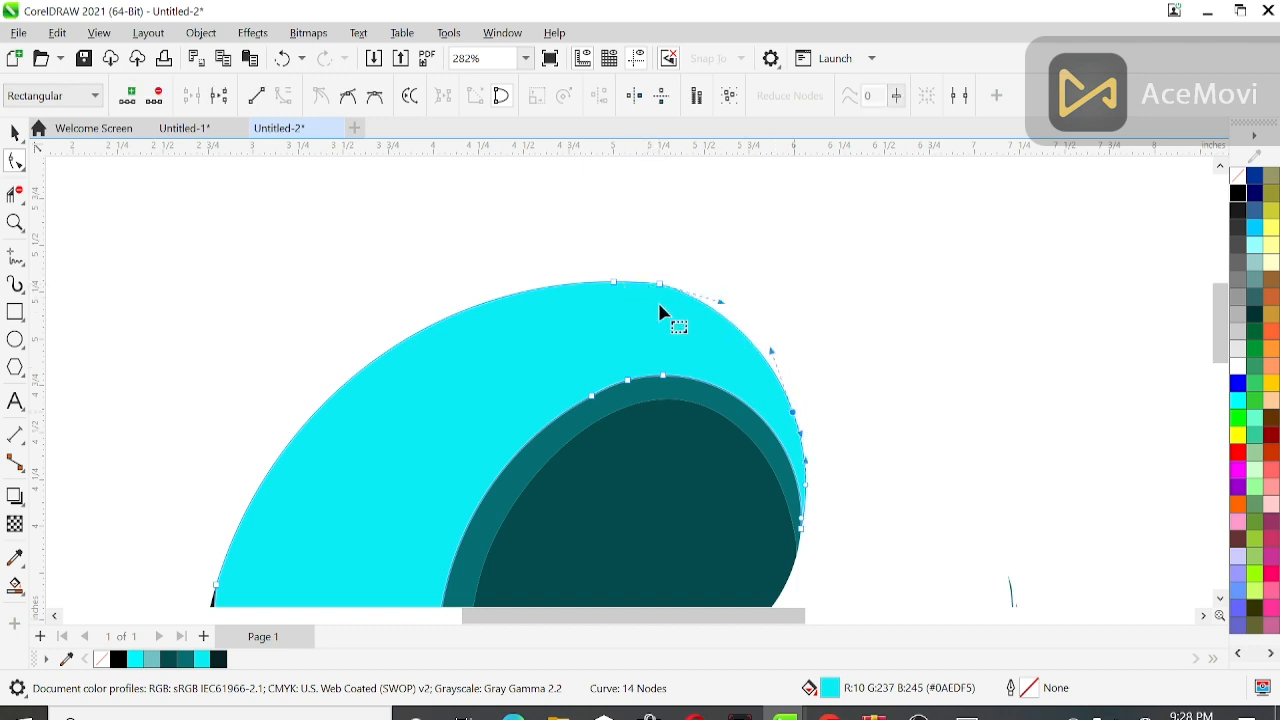
left_click(764, 287)
scroll(760, 300, "down", 5)
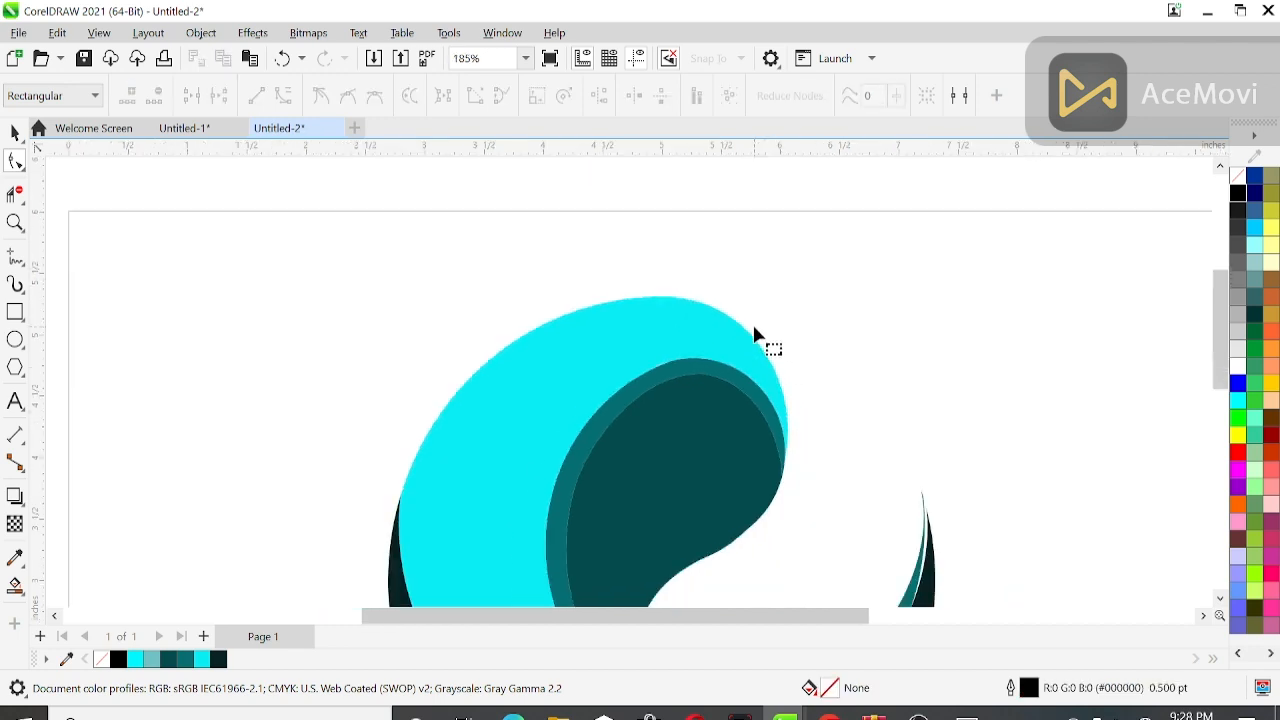
left_click(700, 400)
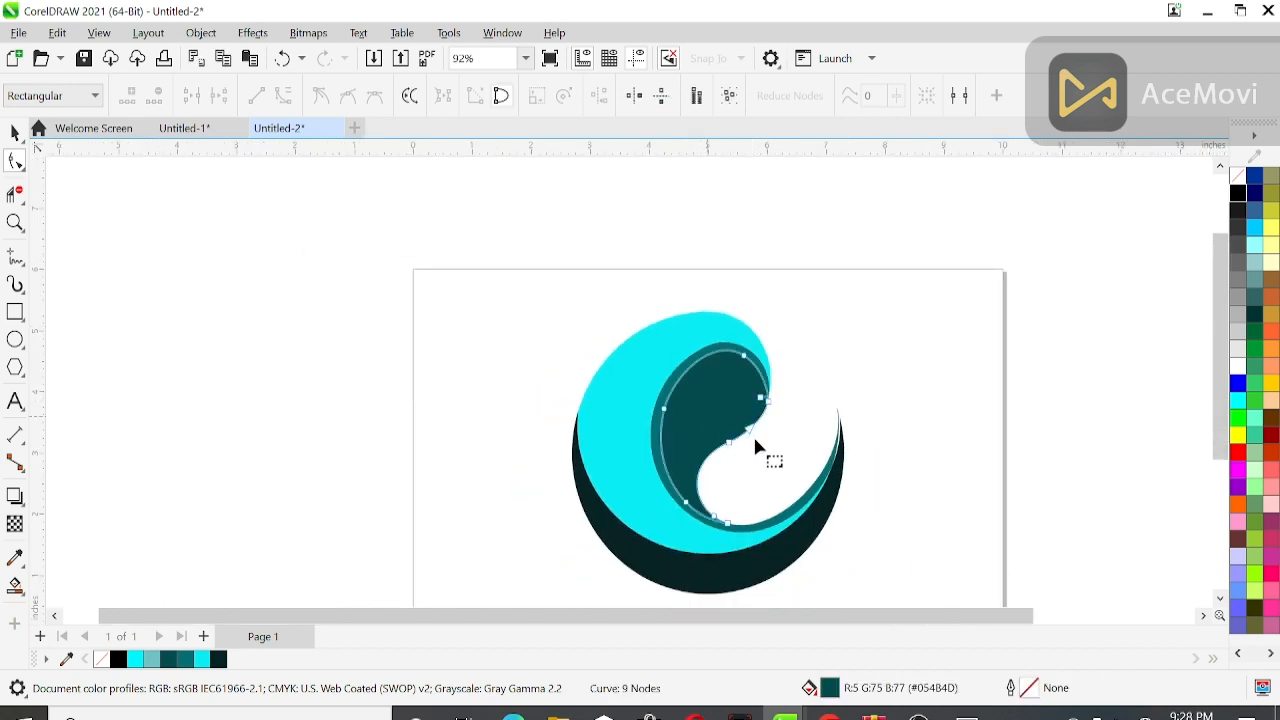
scroll(757, 440, "up", 4)
scroll(760, 430, "up", 2)
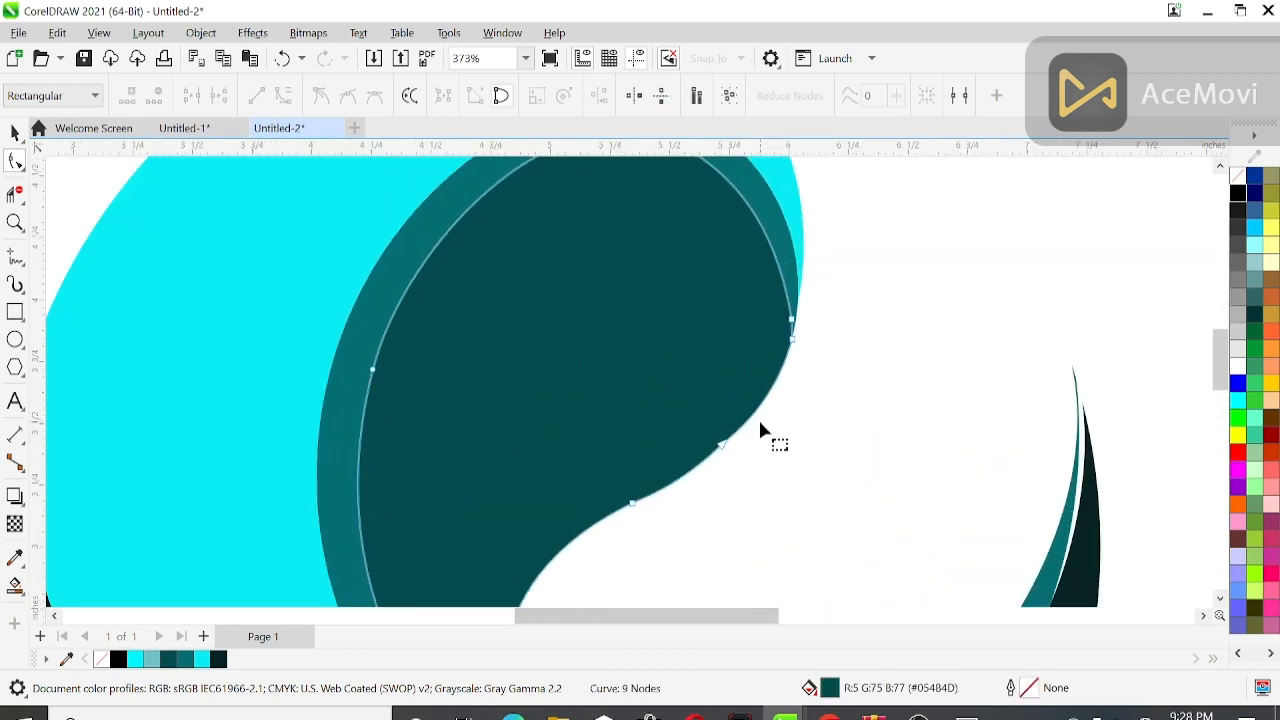
scroll(760, 430, "down", 4)
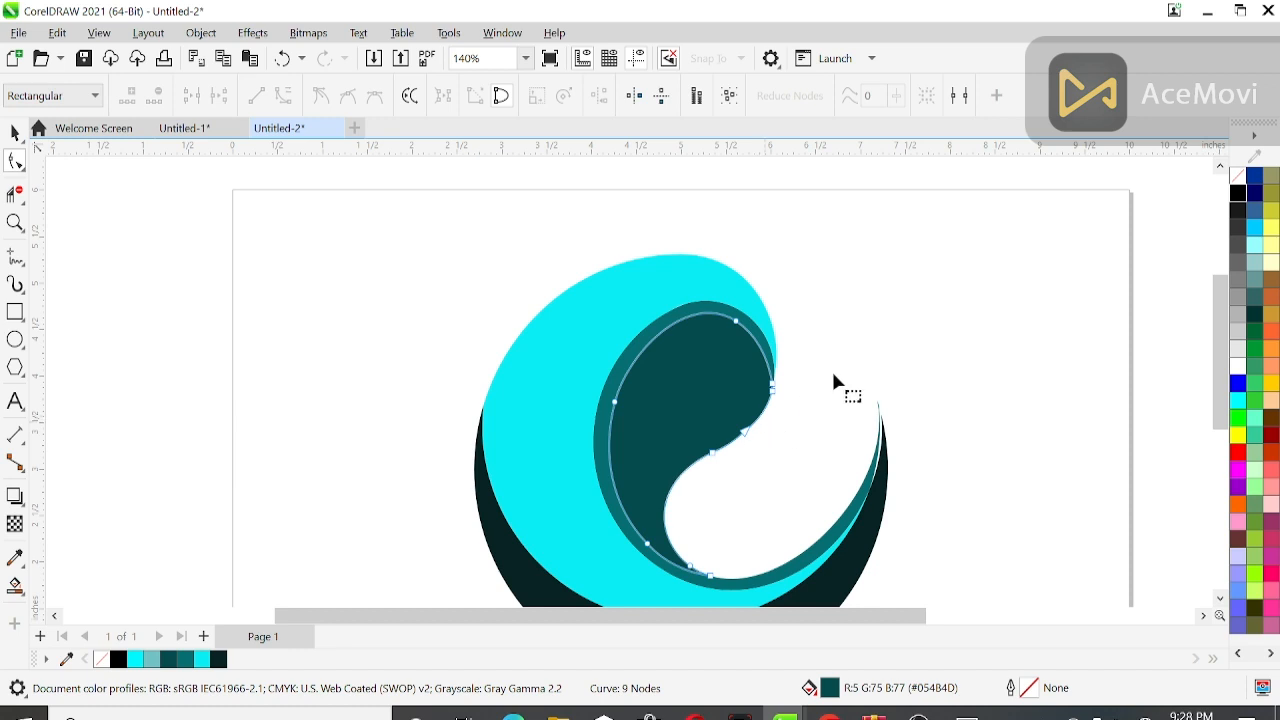
left_click(15, 133)
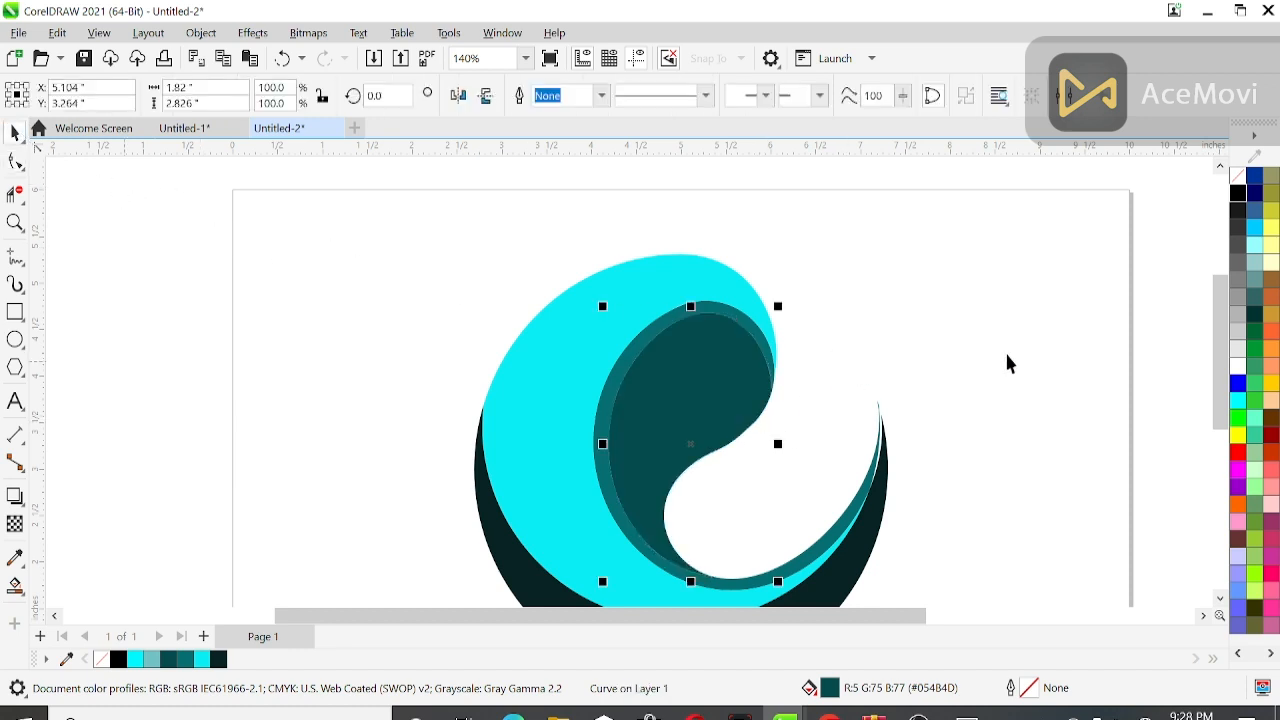
scroll(1225, 388, "down", 2)
left_click(1022, 383)
- Apply a linear fountain fill to the inner lobe, running from dark teal at its top to white at its bottom
left_click(694, 342)
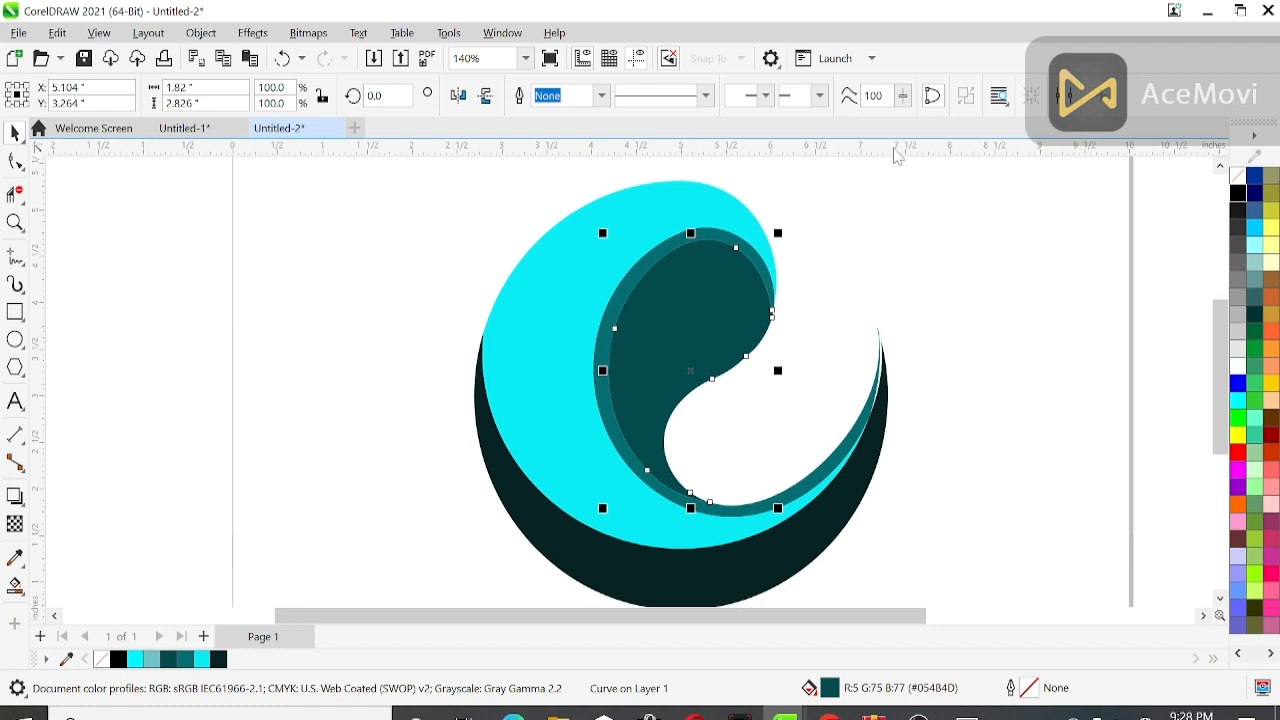
key("g")
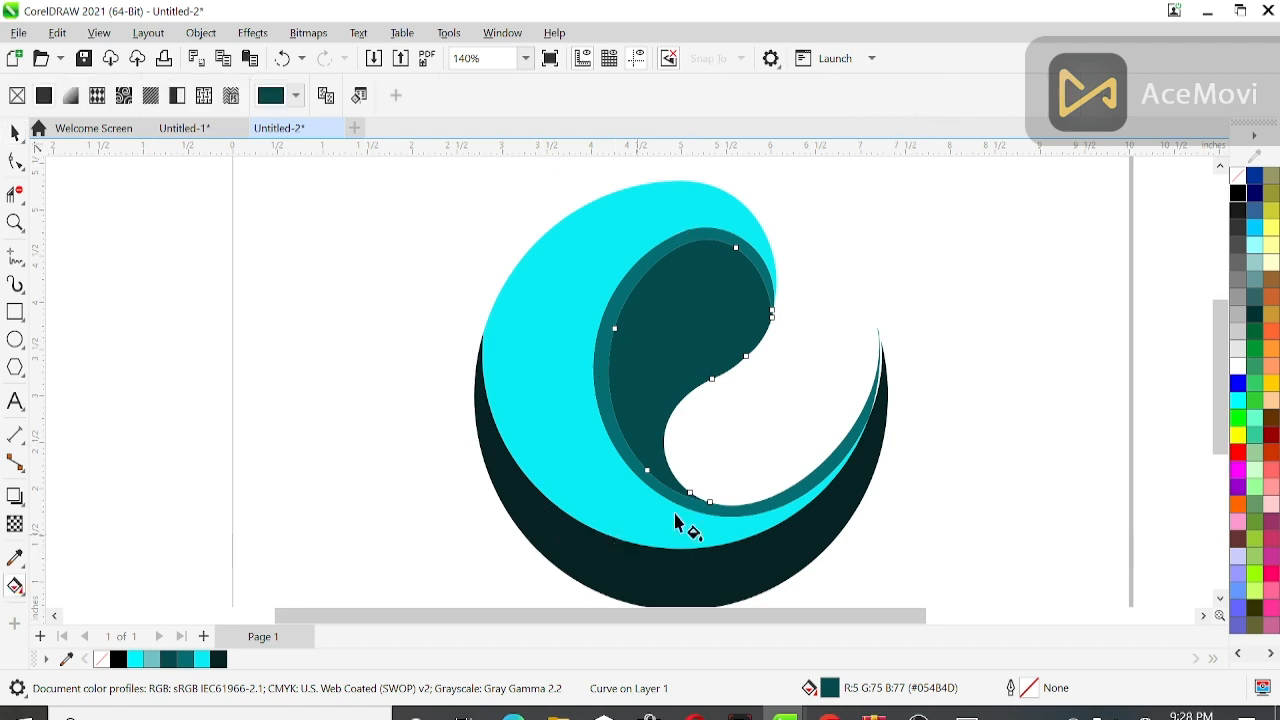
left_click_drag(729, 243, 700, 492)
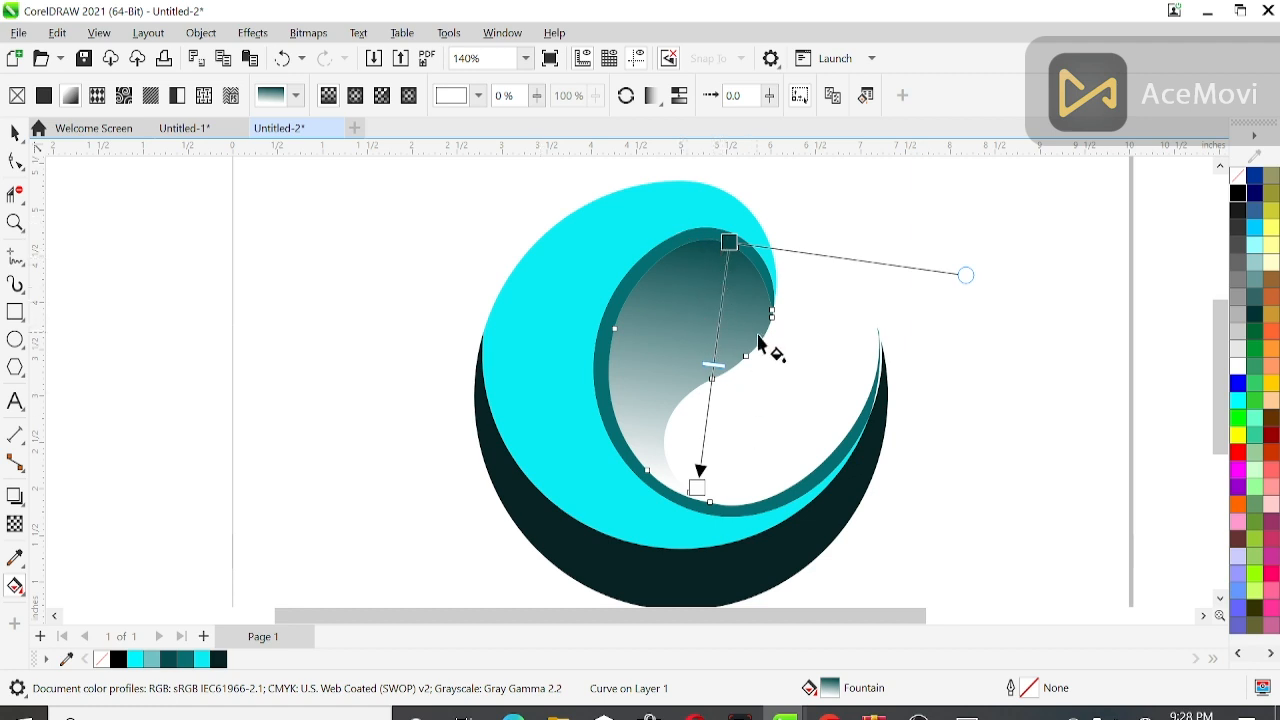
- Copy the lobe's fountain fill to the narrow band, reverse it to run from dark teal below to white above, and skew it
left_click(698, 510)
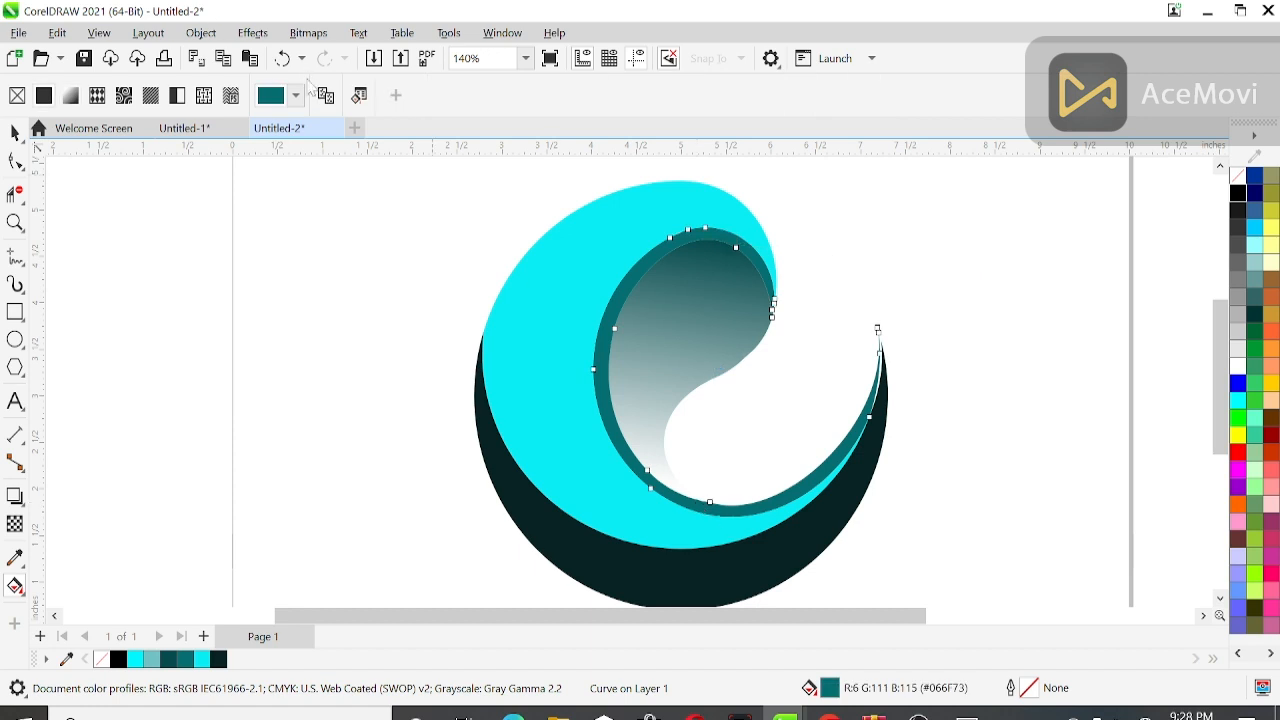
left_click(663, 291)
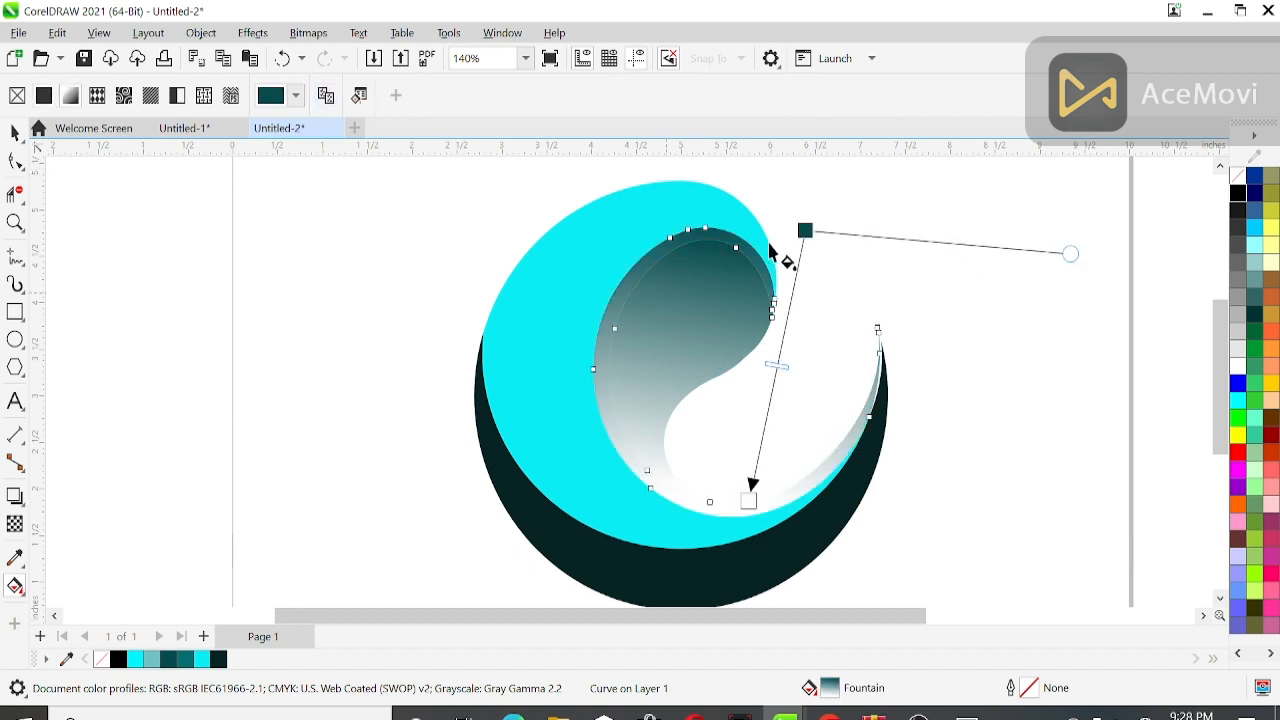
left_click_drag(806, 229, 734, 246)
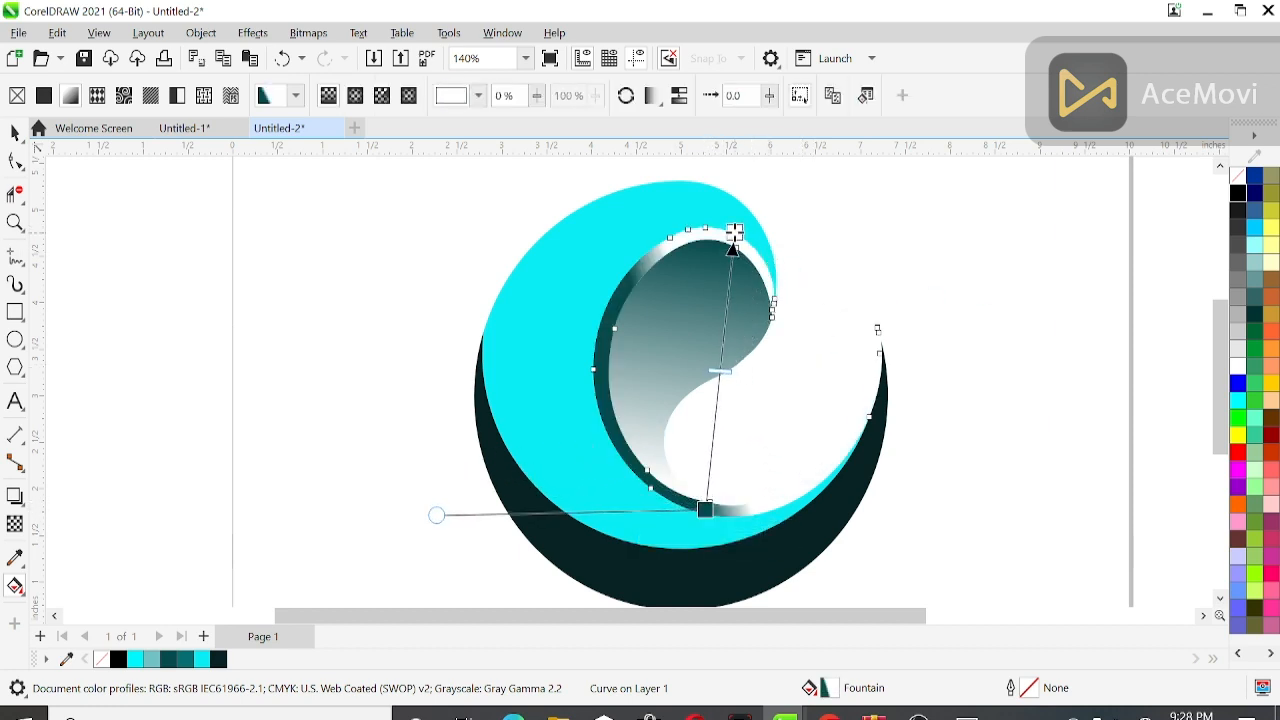
left_click_drag(436, 516, 463, 398)
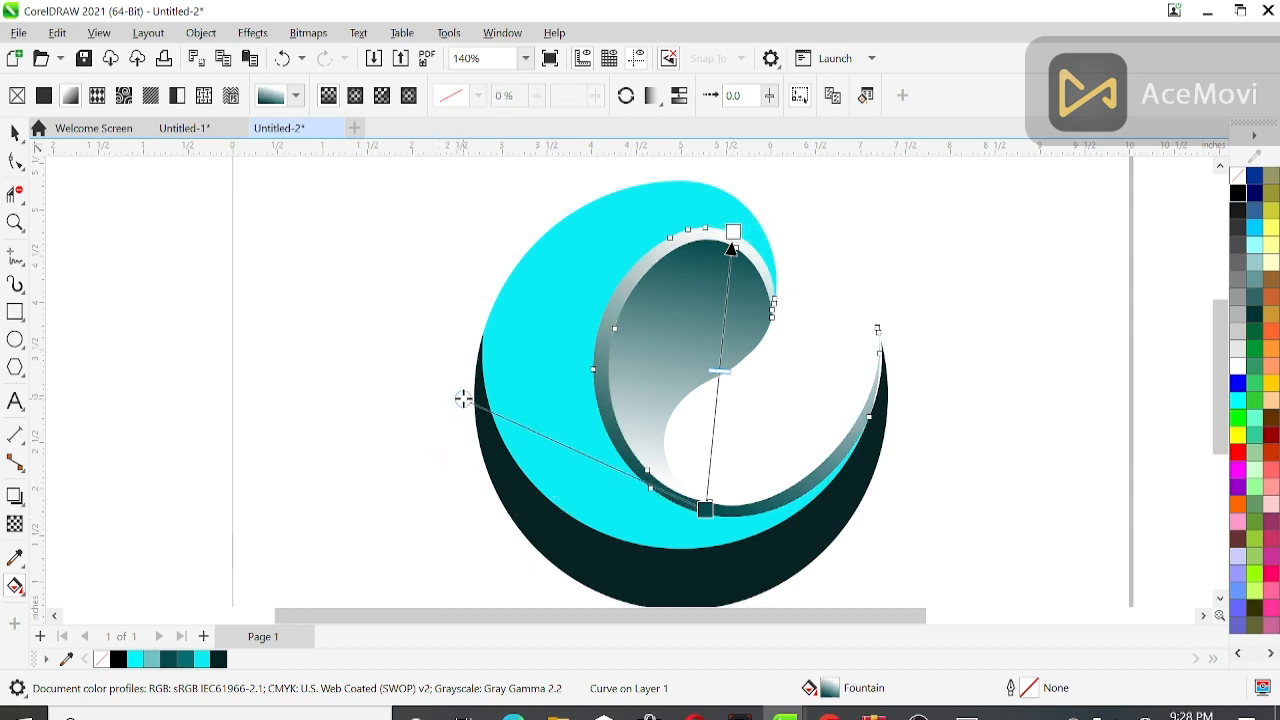
left_click(945, 352)
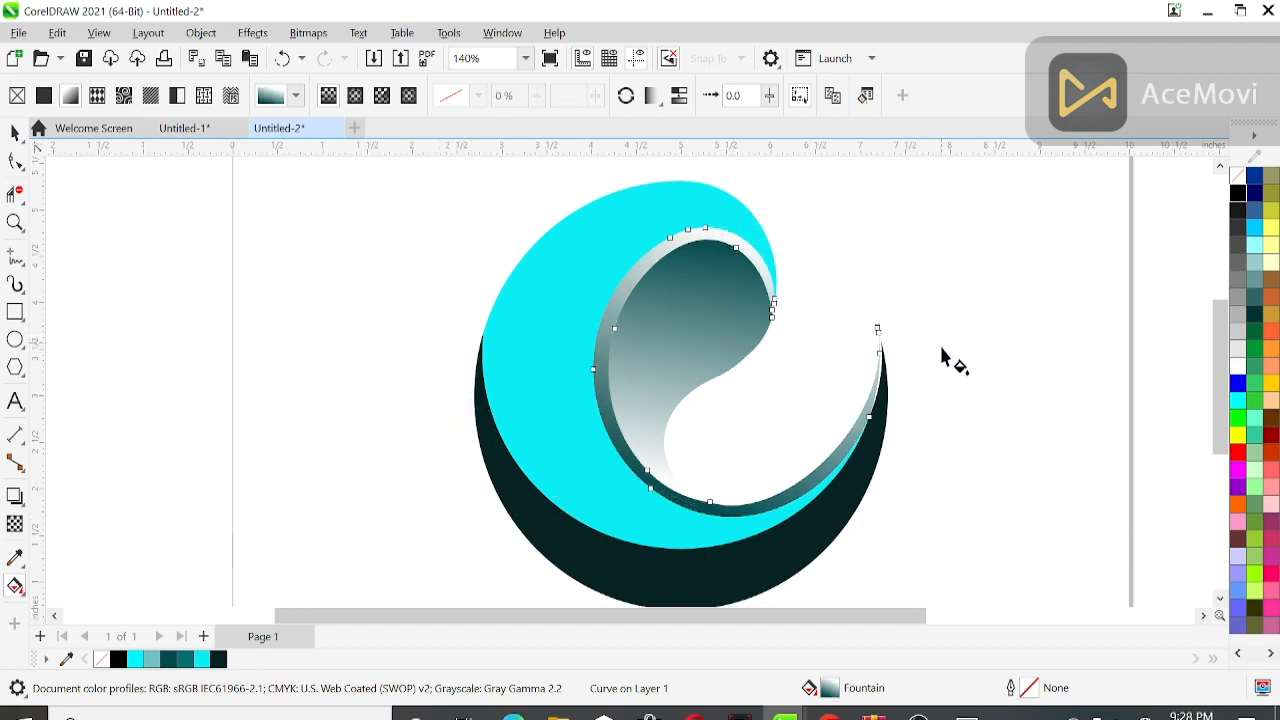
- Apply a vertical fountain fill to the wide cyan shape, running from cyan at its top to blue at its bottom
left_click(648, 522)
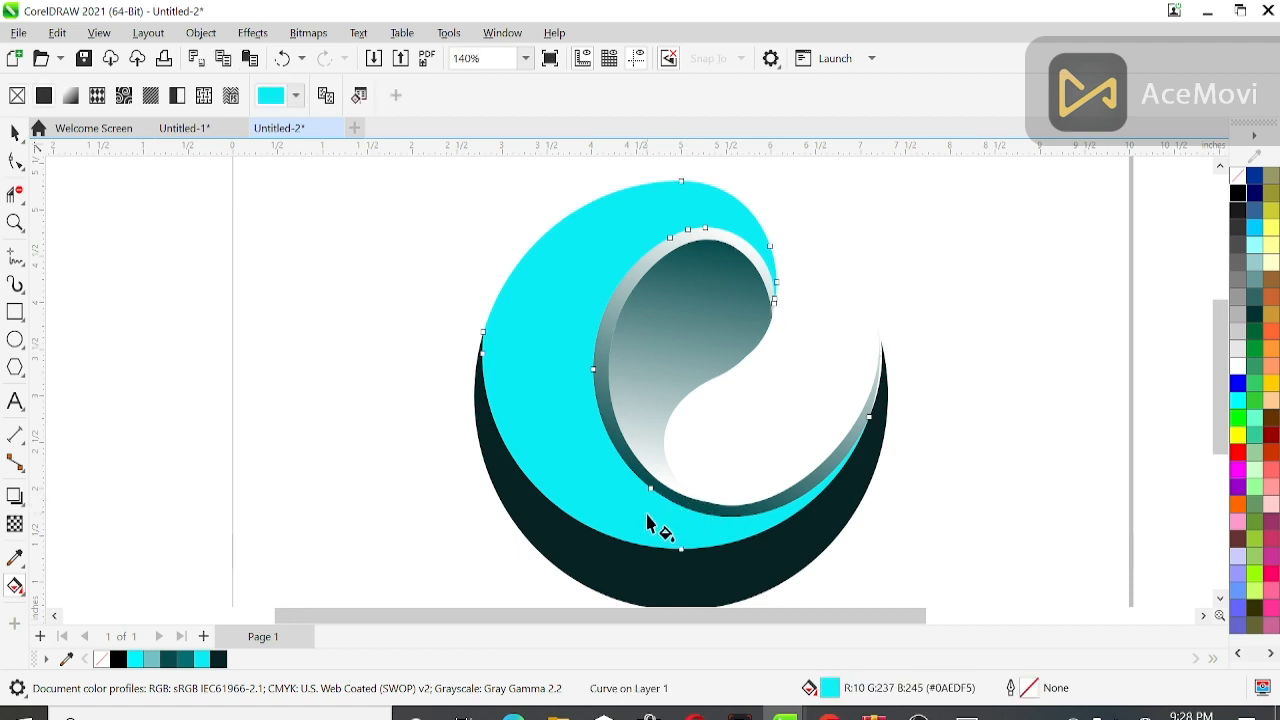
left_click_drag(680, 186, 680, 526)
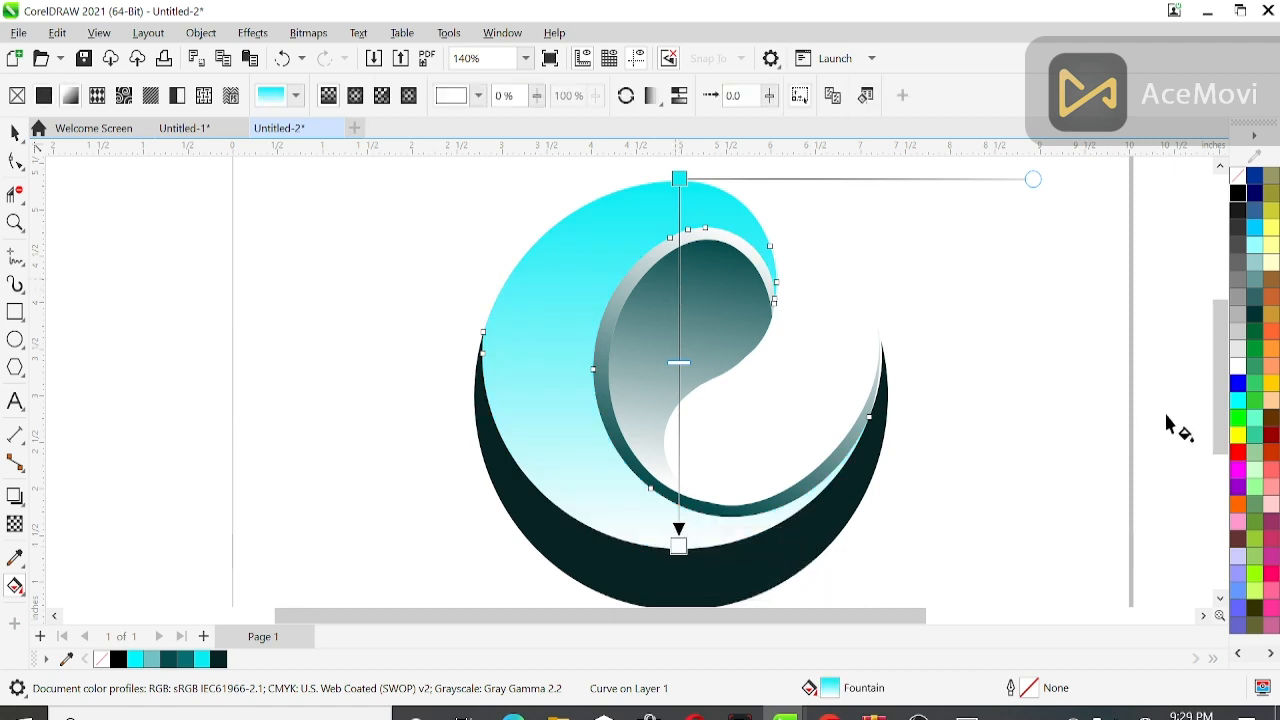
left_click(1238, 386)
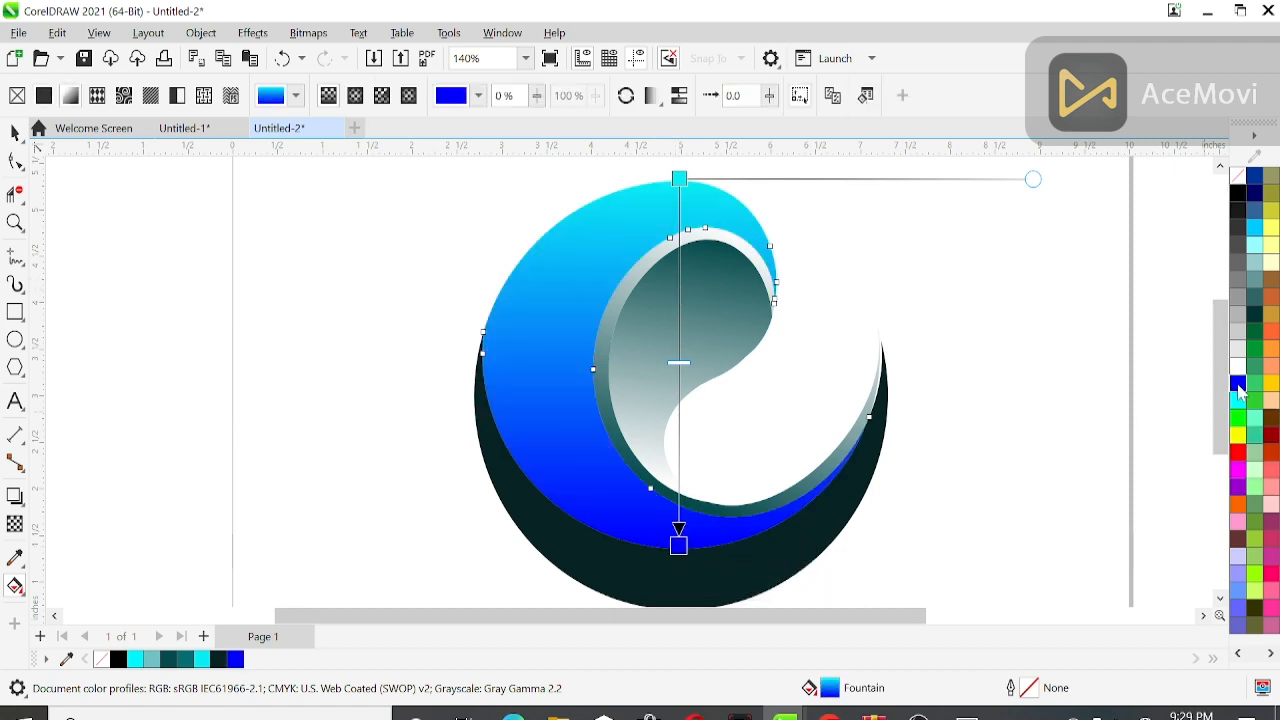
- Apply a near-vertical linear fountain fill to the outer crescent, running from very dark teal at its bottom to cyan above
left_click(805, 560)
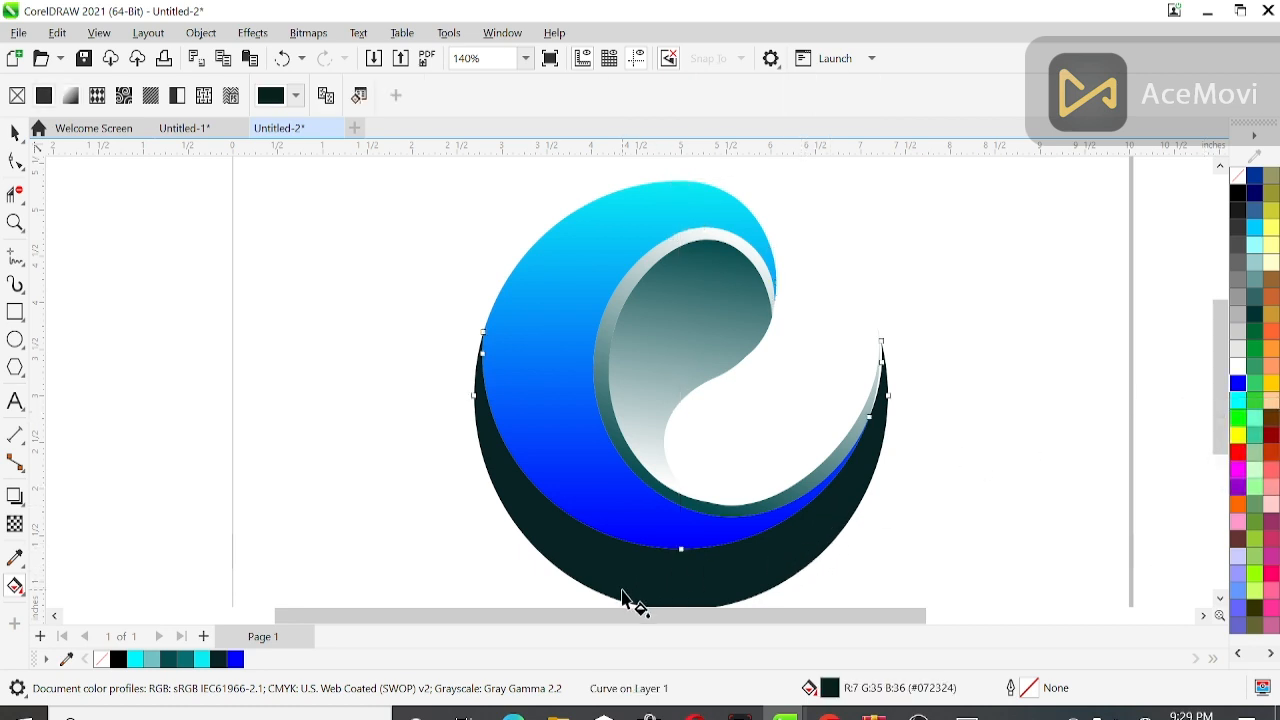
left_click_drag(615, 592, 681, 440)
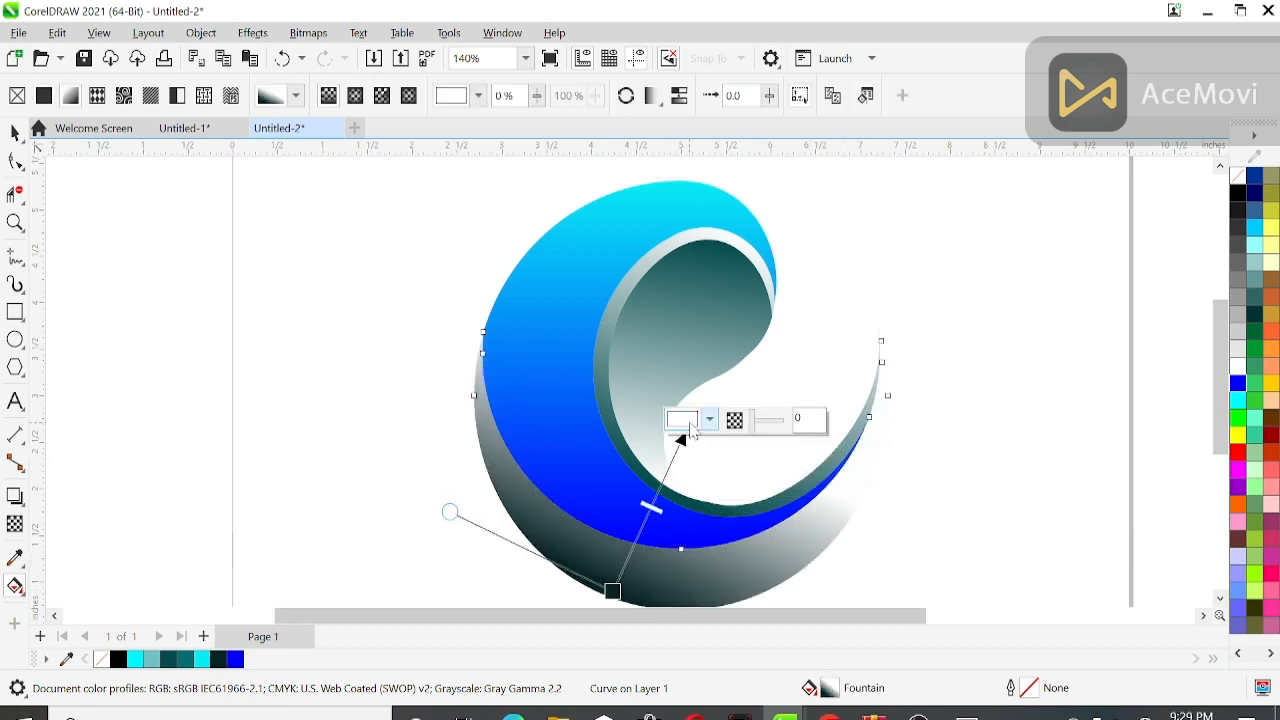
left_click_drag(607, 610, 660, 600)
left_click(691, 425)
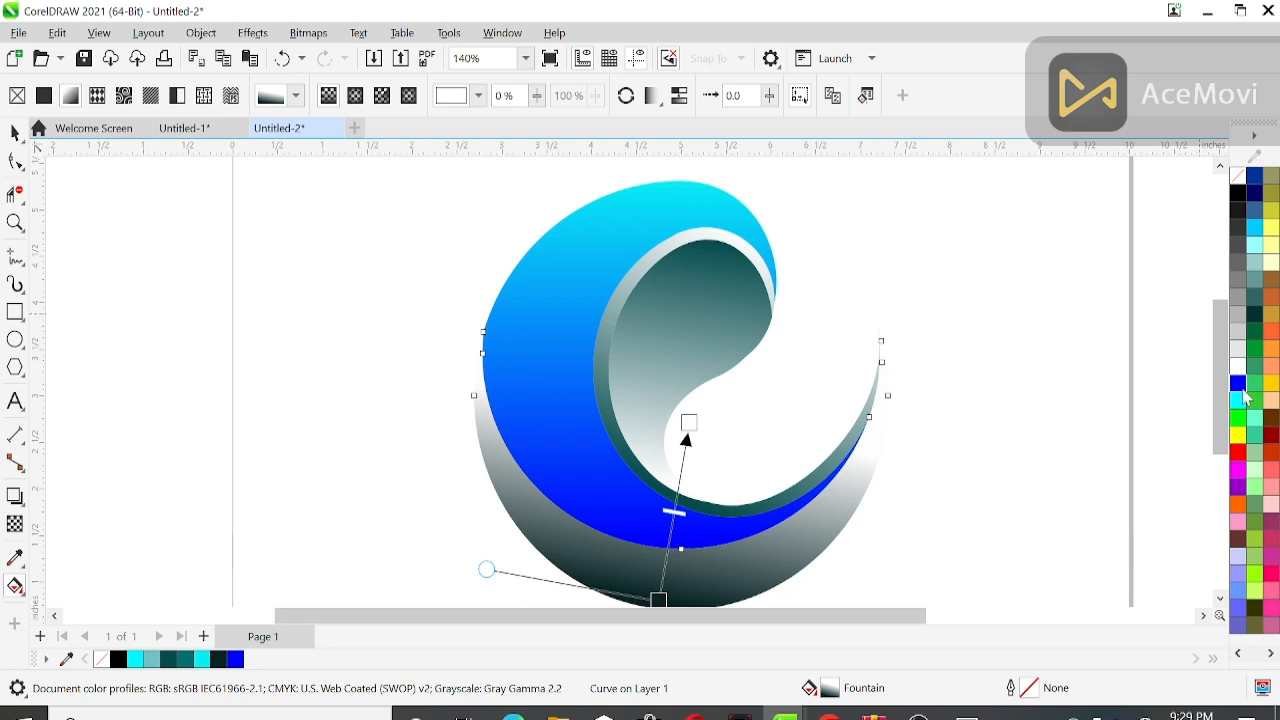
left_click(1239, 400)
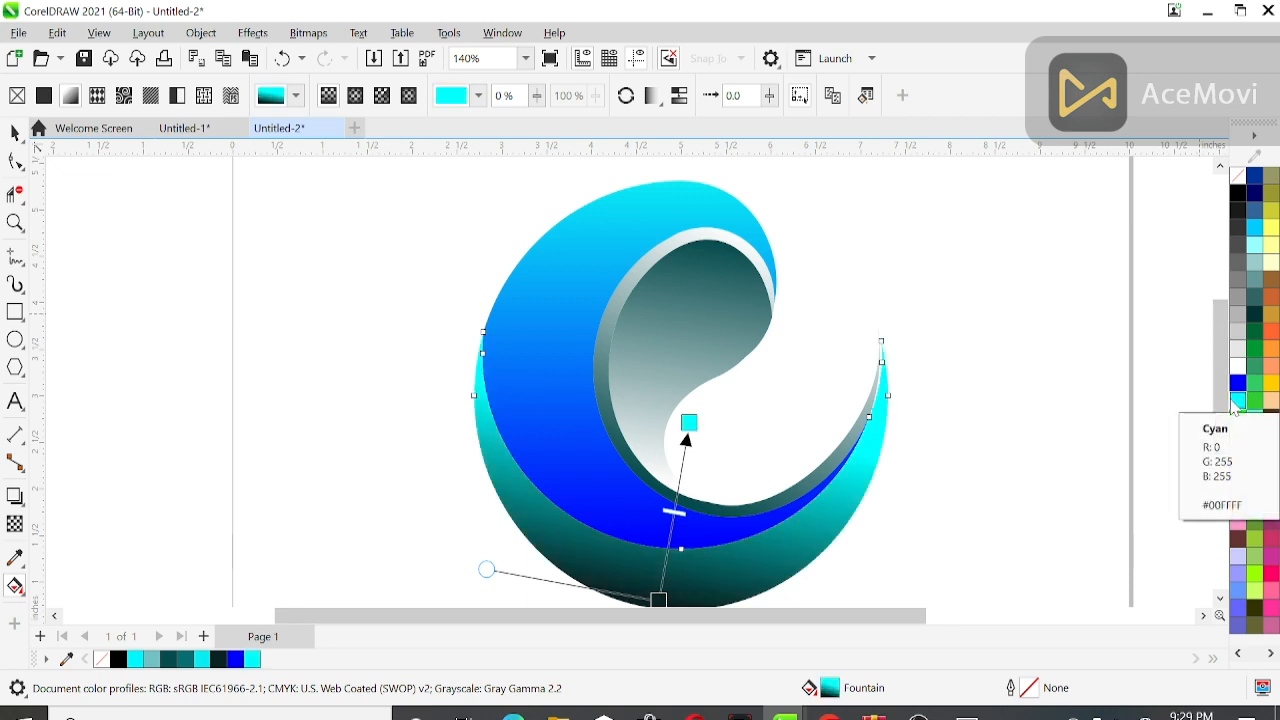
- Change the white upper end of the narrow band's fountain fill to blue
left_click(720, 245)
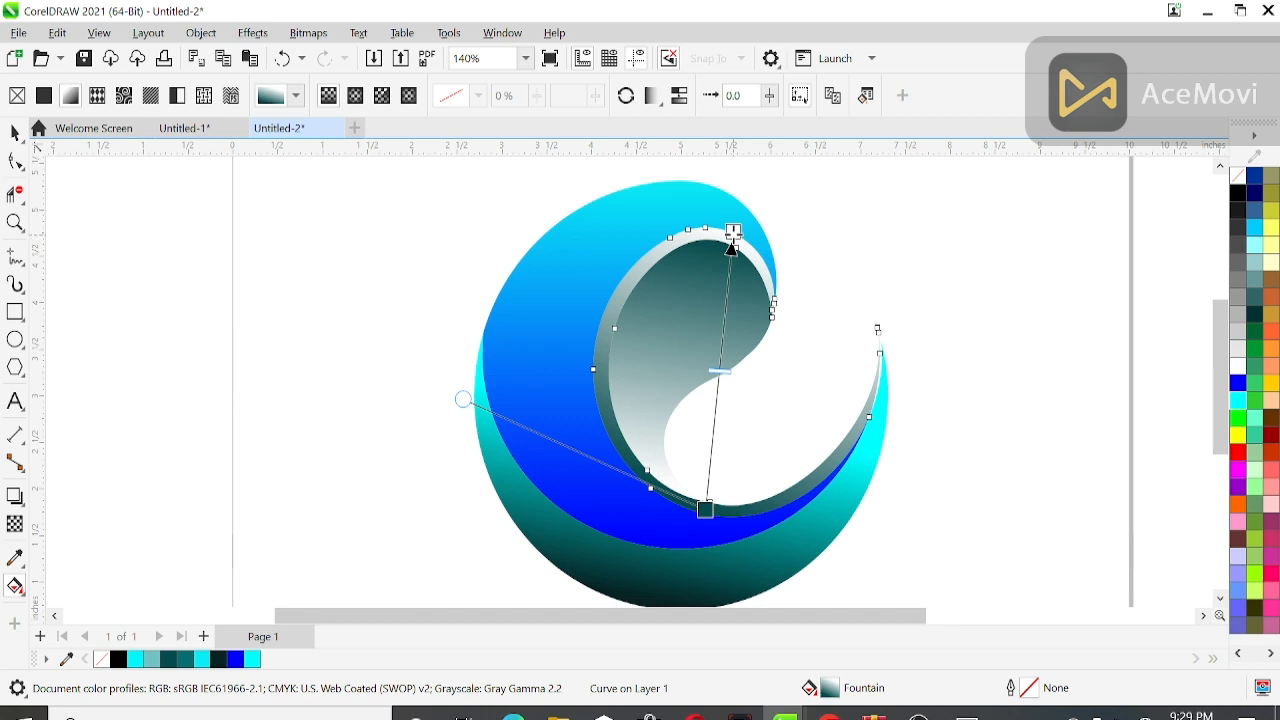
left_click(733, 232)
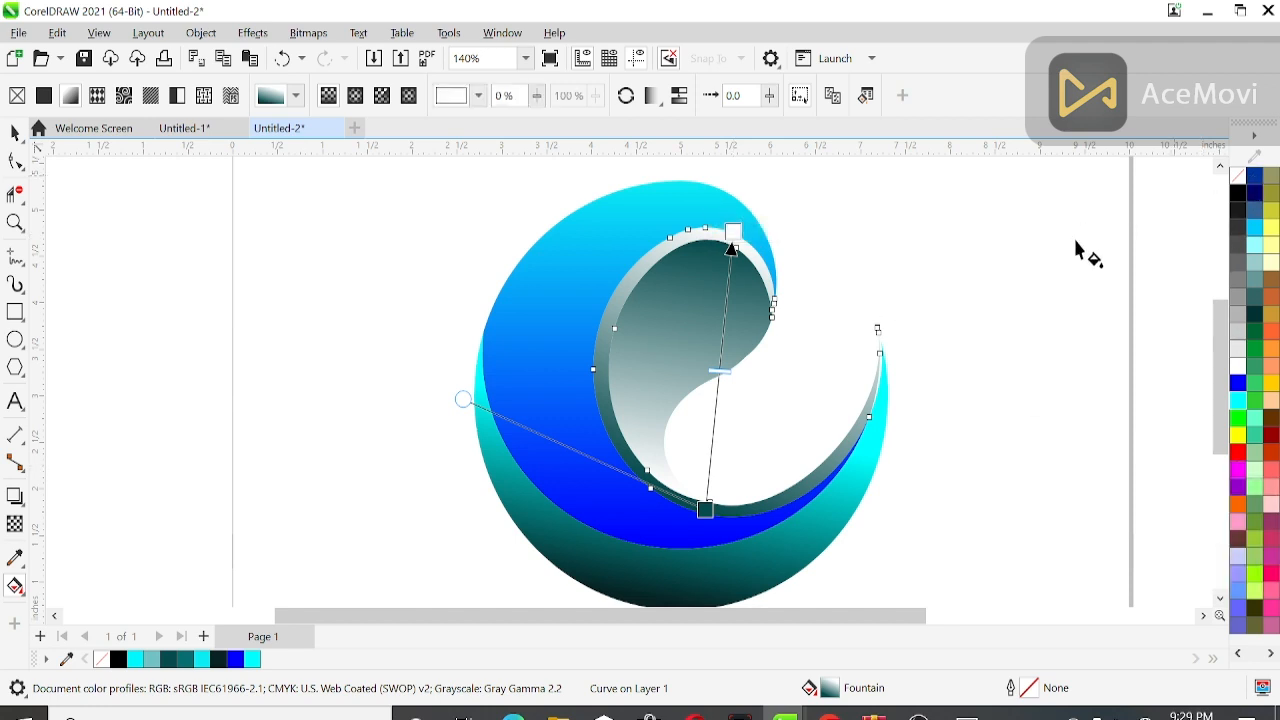
left_click(1239, 384)
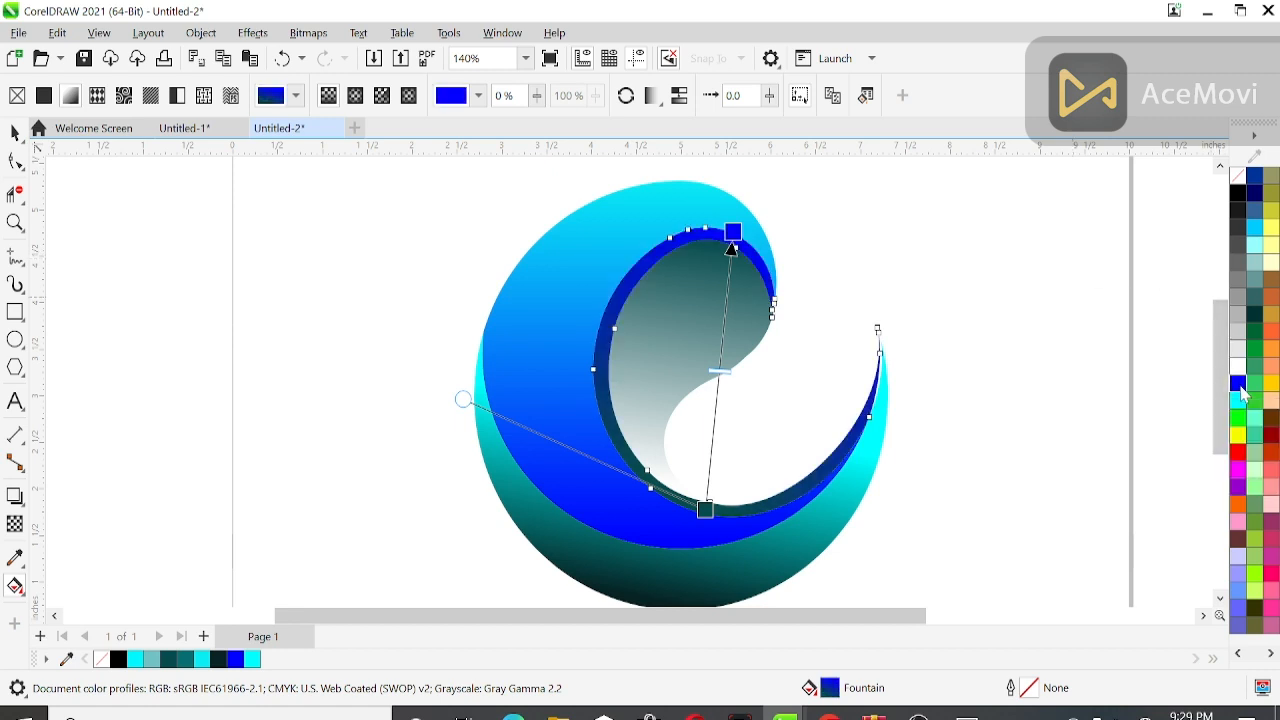
- Copy the narrow band's fountain fill to the inner lobe and reverse it to run from dark teal at the top to cyan below
left_click(697, 350)
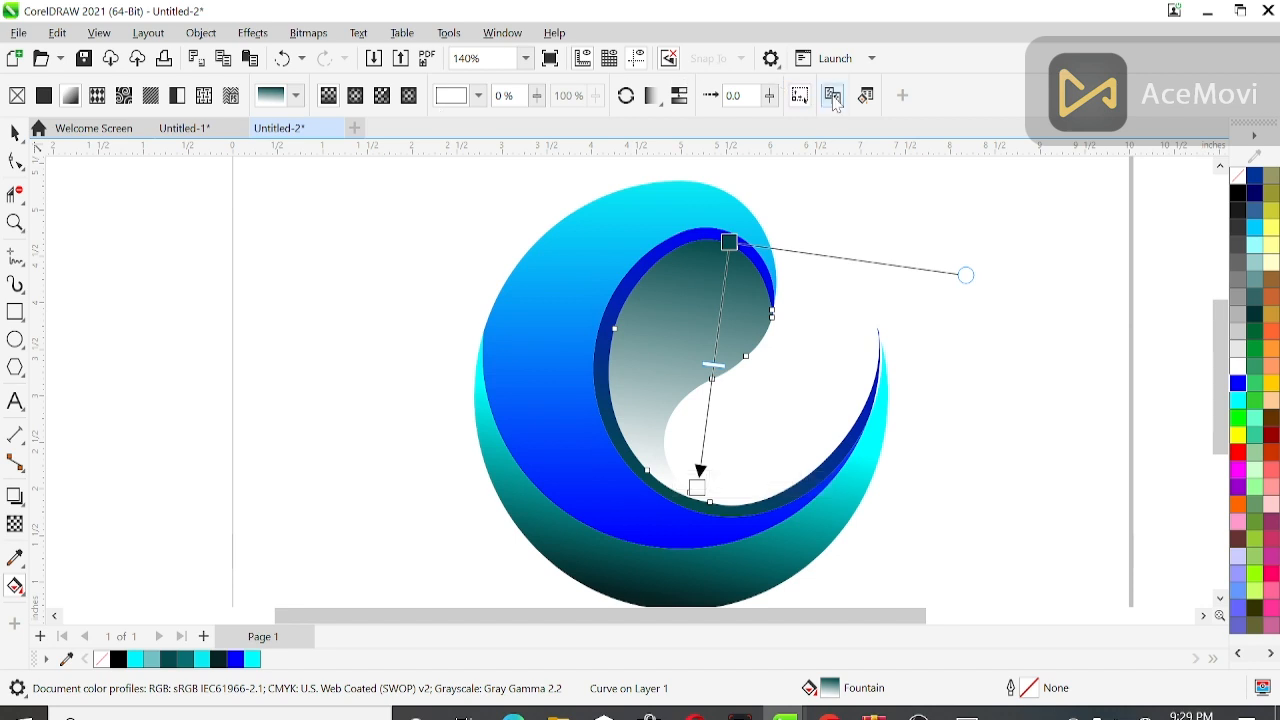
left_click(630, 282)
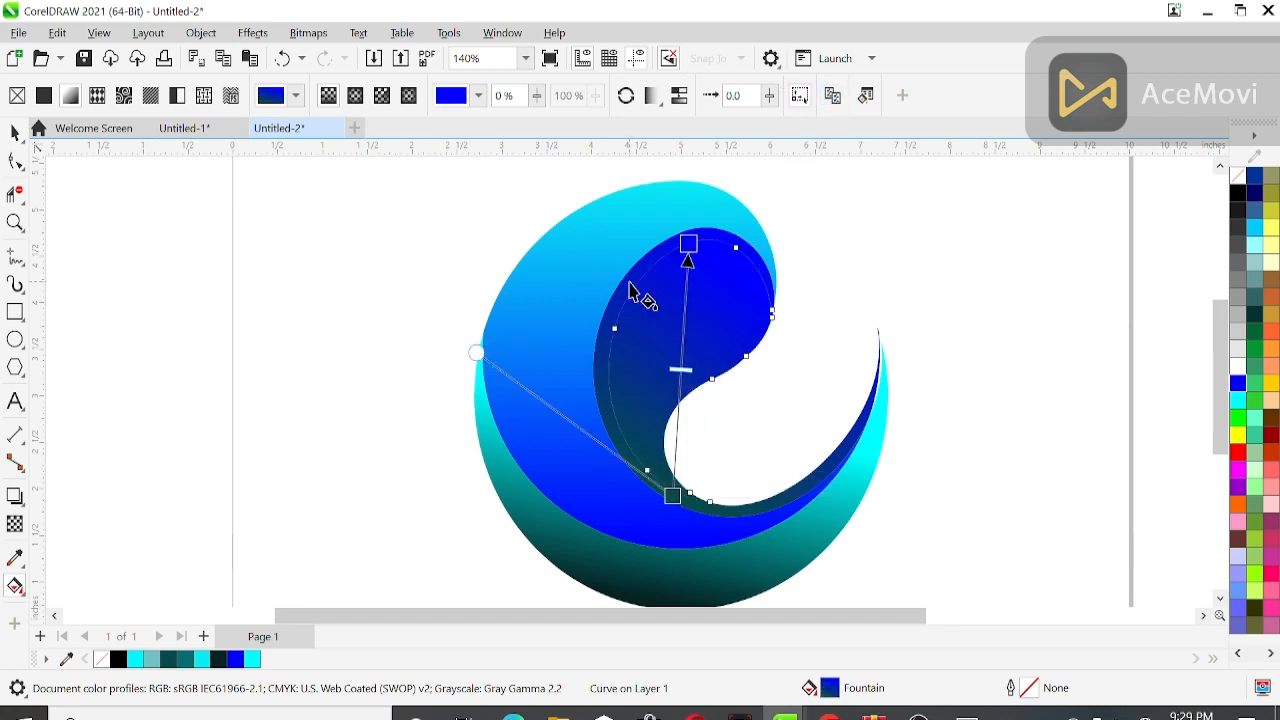
mouse_move(688, 245)
left_mouse_down()
mouse_move(722, 515)
mouse_move(651, 243)
mouse_move(687, 266)
left_mouse_up()
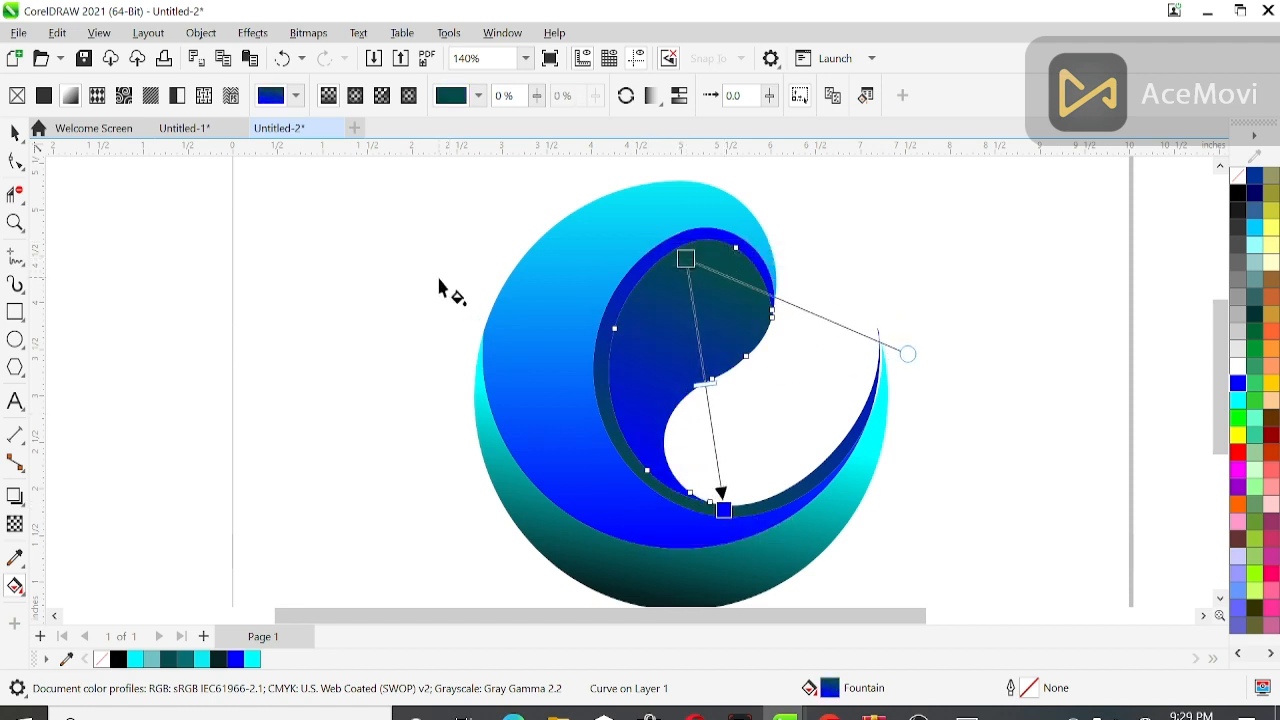
left_click_drag(723, 510, 710, 486)
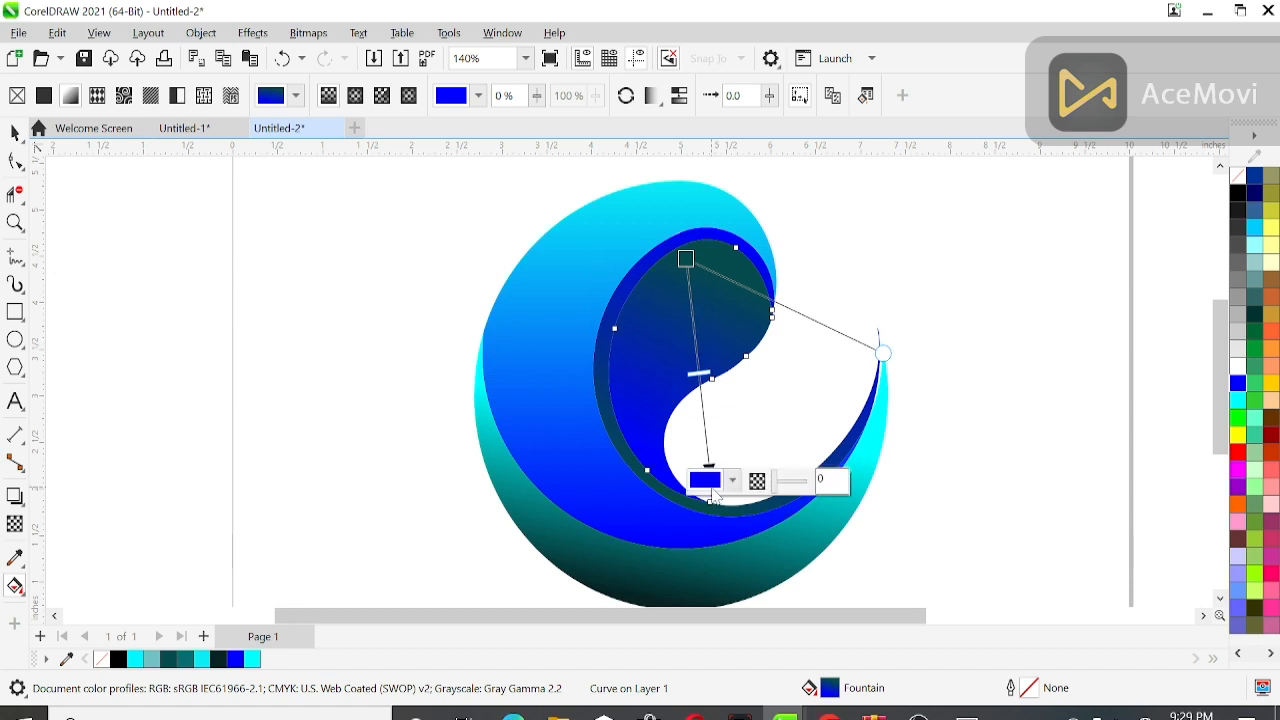
left_click(1238, 400)
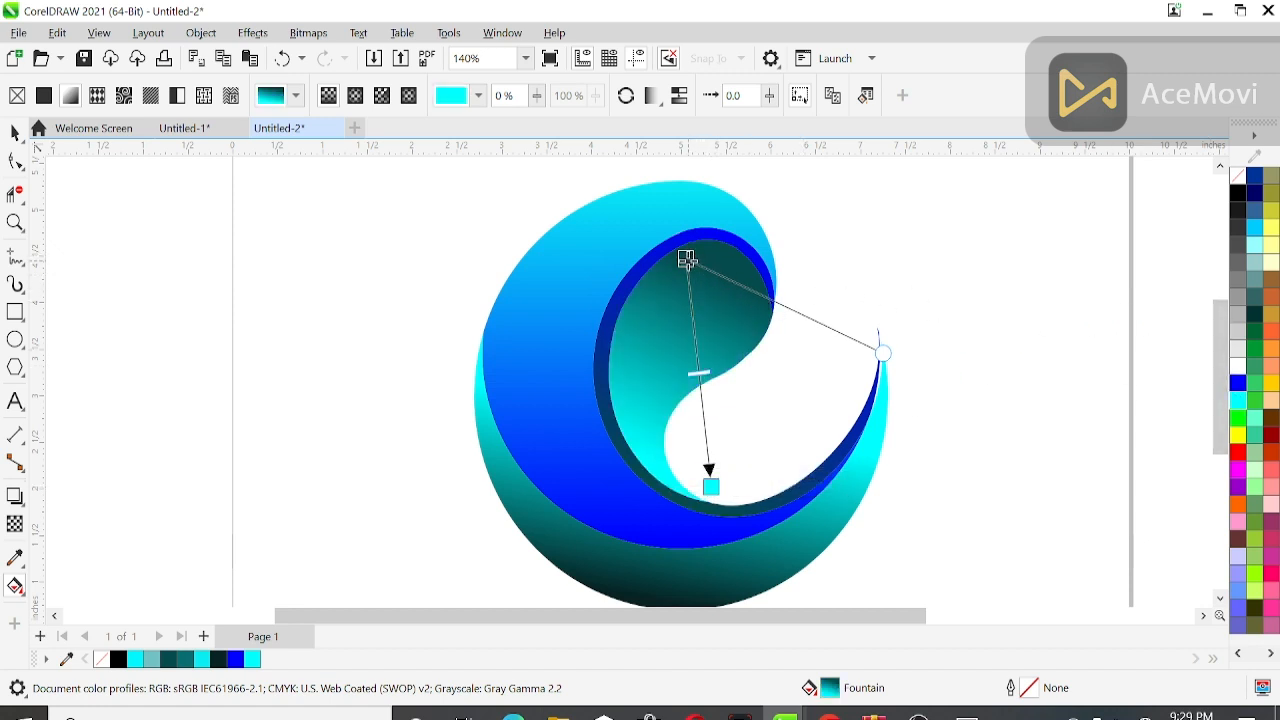
left_click_drag(686, 259, 679, 276)
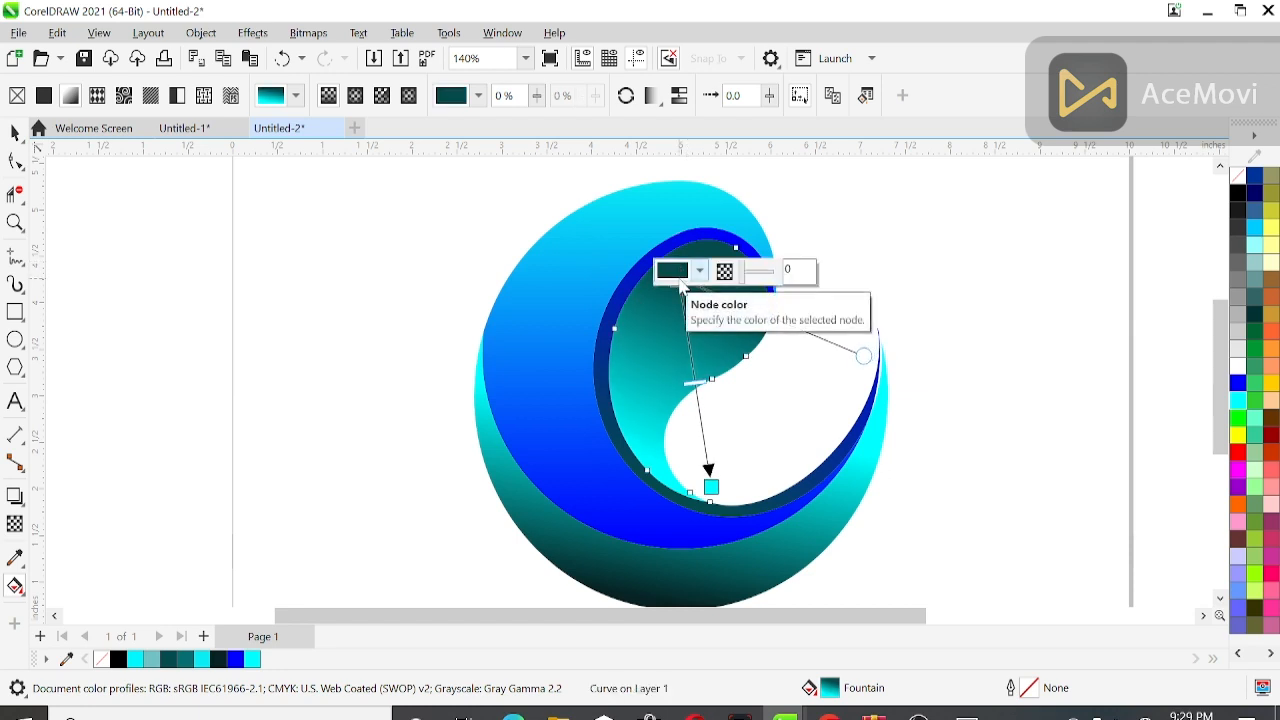
- Copy the inner lobe's fountain fill to the narrow band and recolor it to run from cyan at the top to dark teal below
left_click(602, 376)
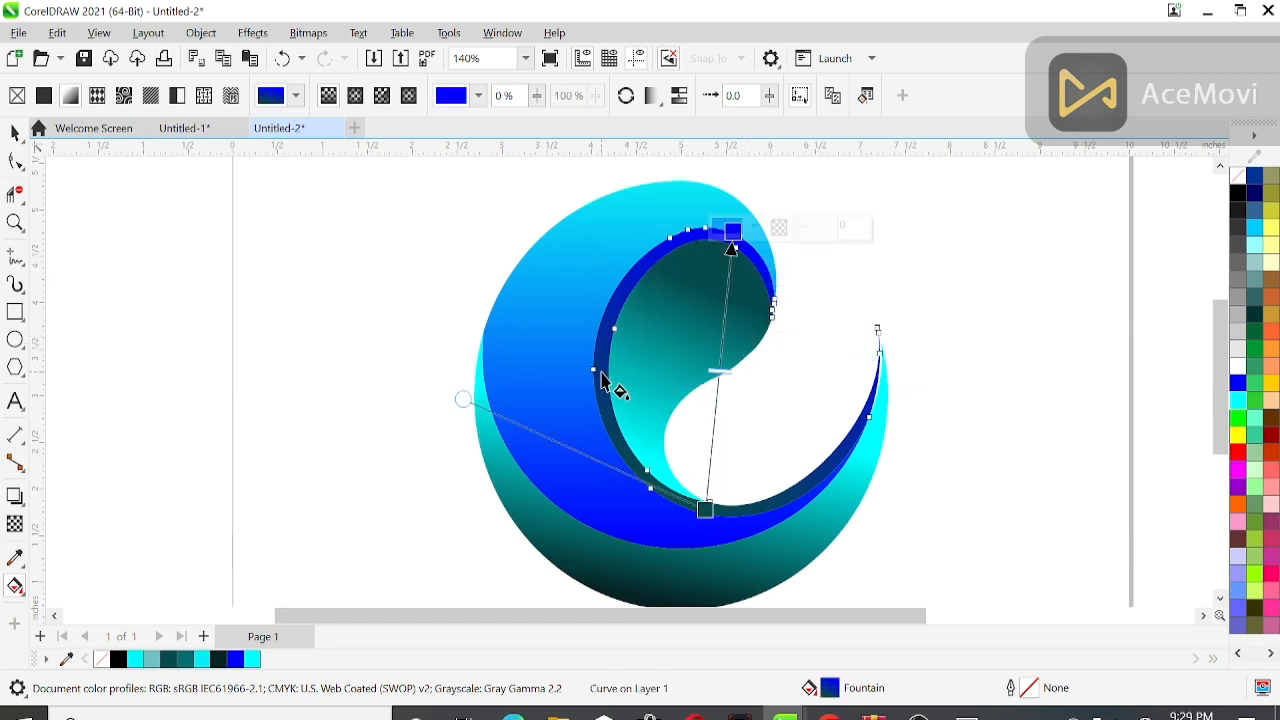
left_click(670, 346)
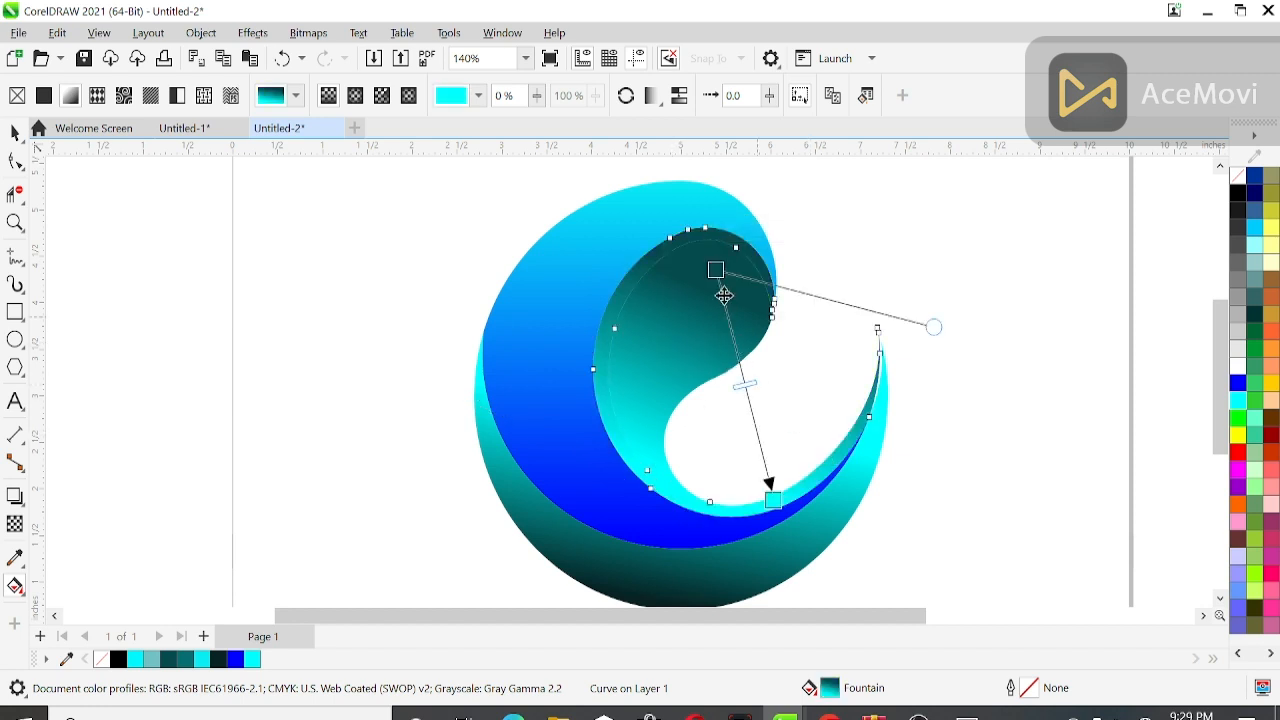
left_click(711, 267)
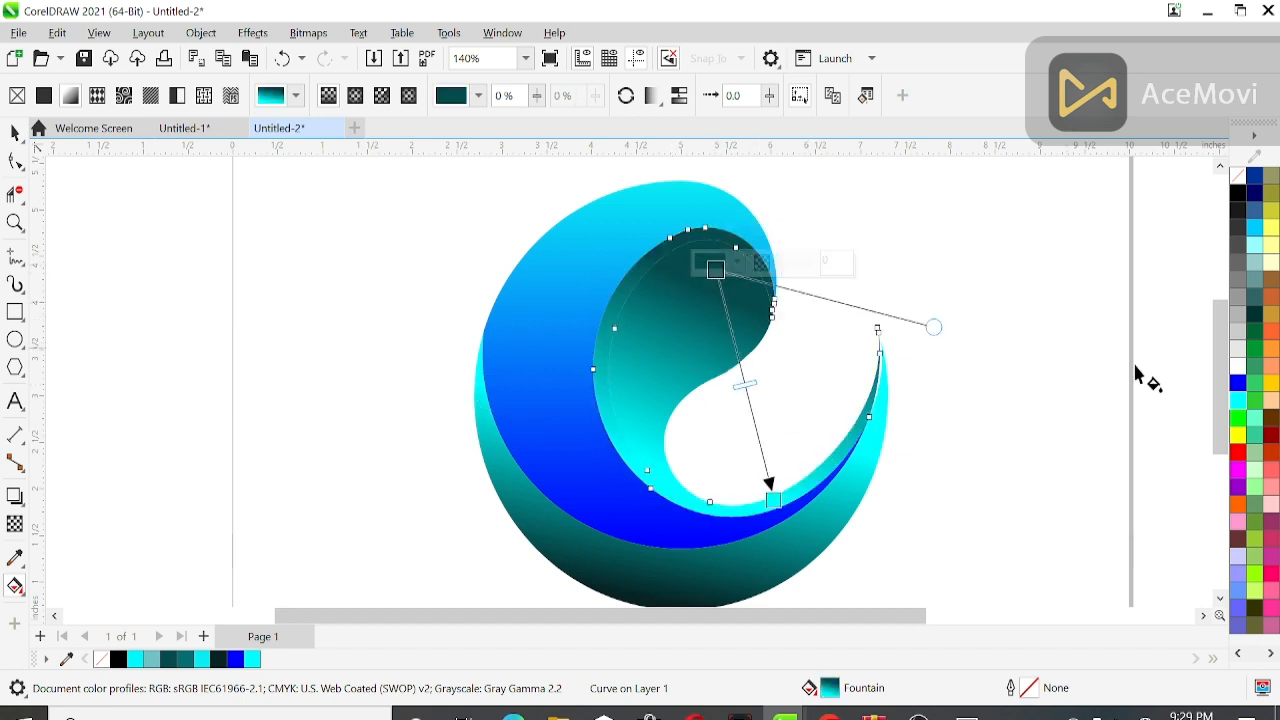
left_click(1239, 401)
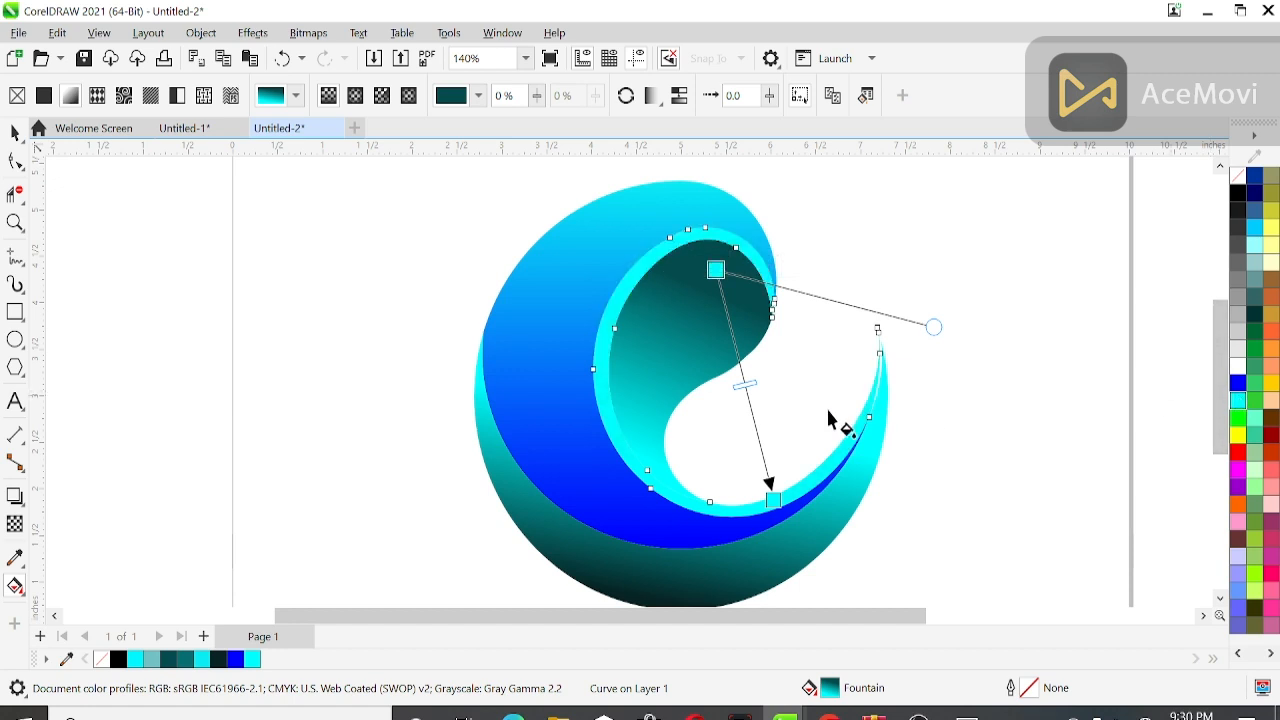
left_click(772, 499)
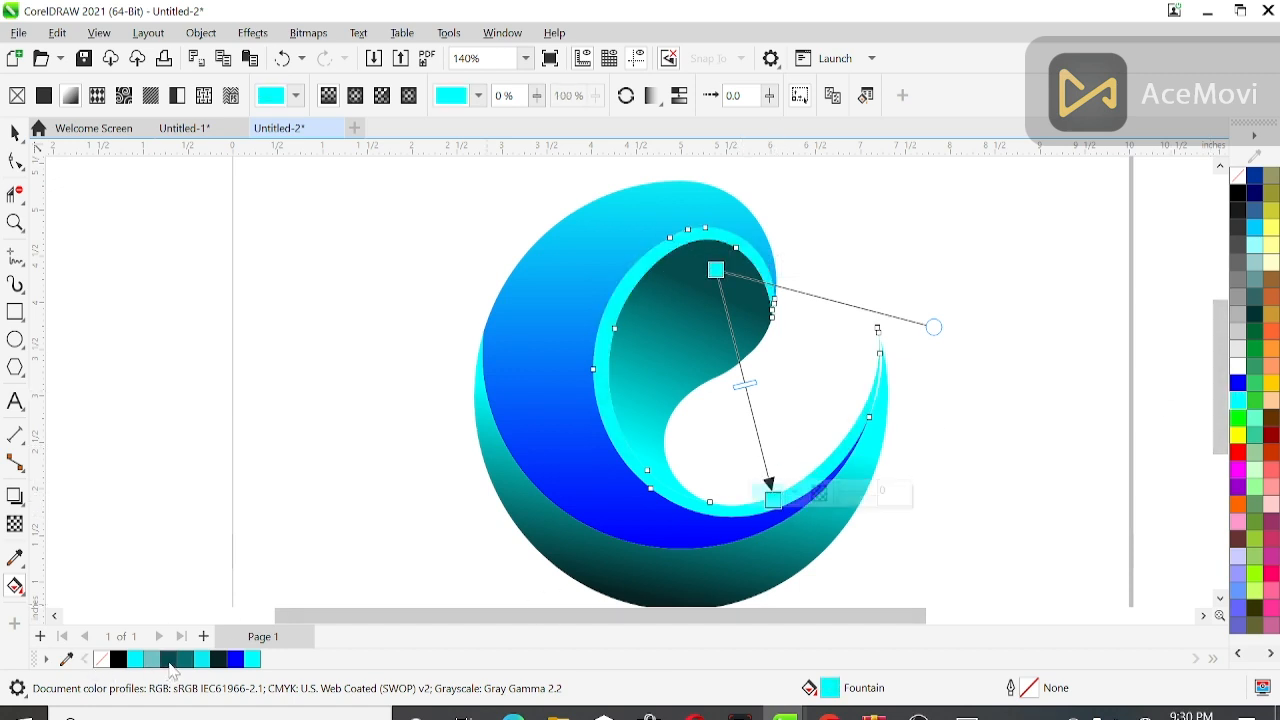
left_click(168, 660)
left_click(192, 386)
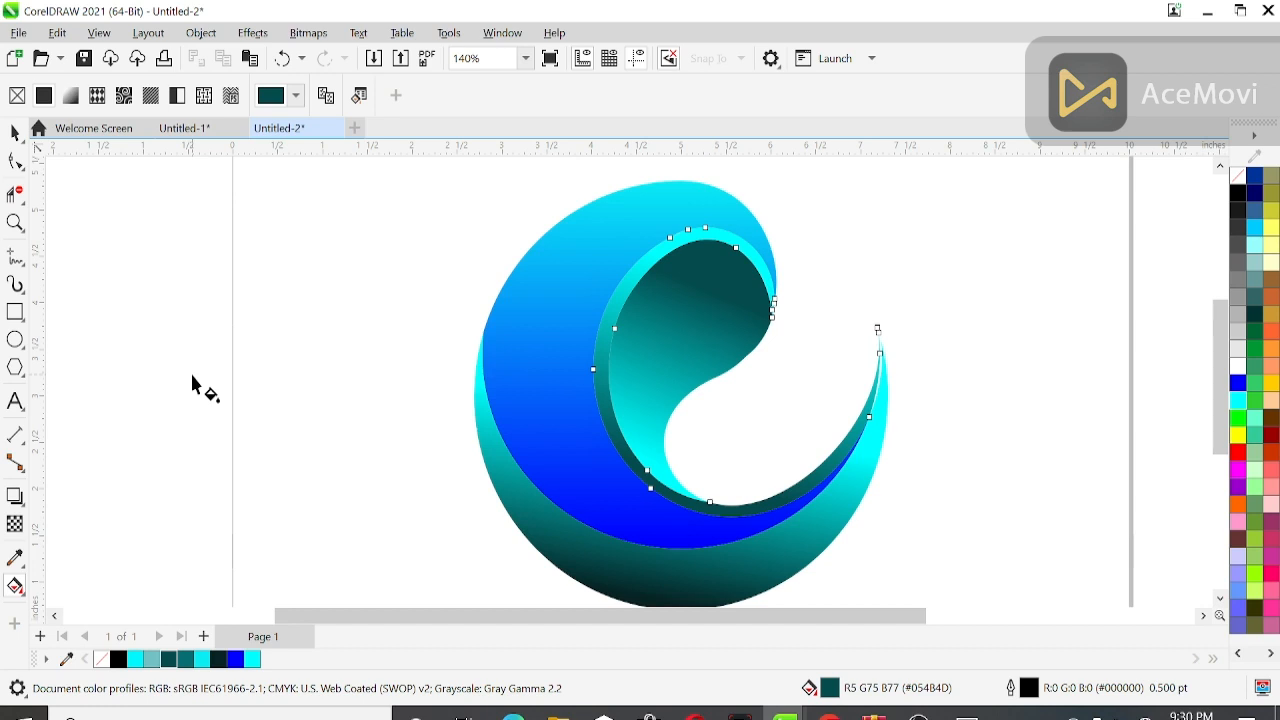
- Draw a black background rectangle about 9.2 by 5.4 inches over the logo and send it to the back of the page
scroll(194, 376, "down", 2)
scroll(194, 368, "up", 1)
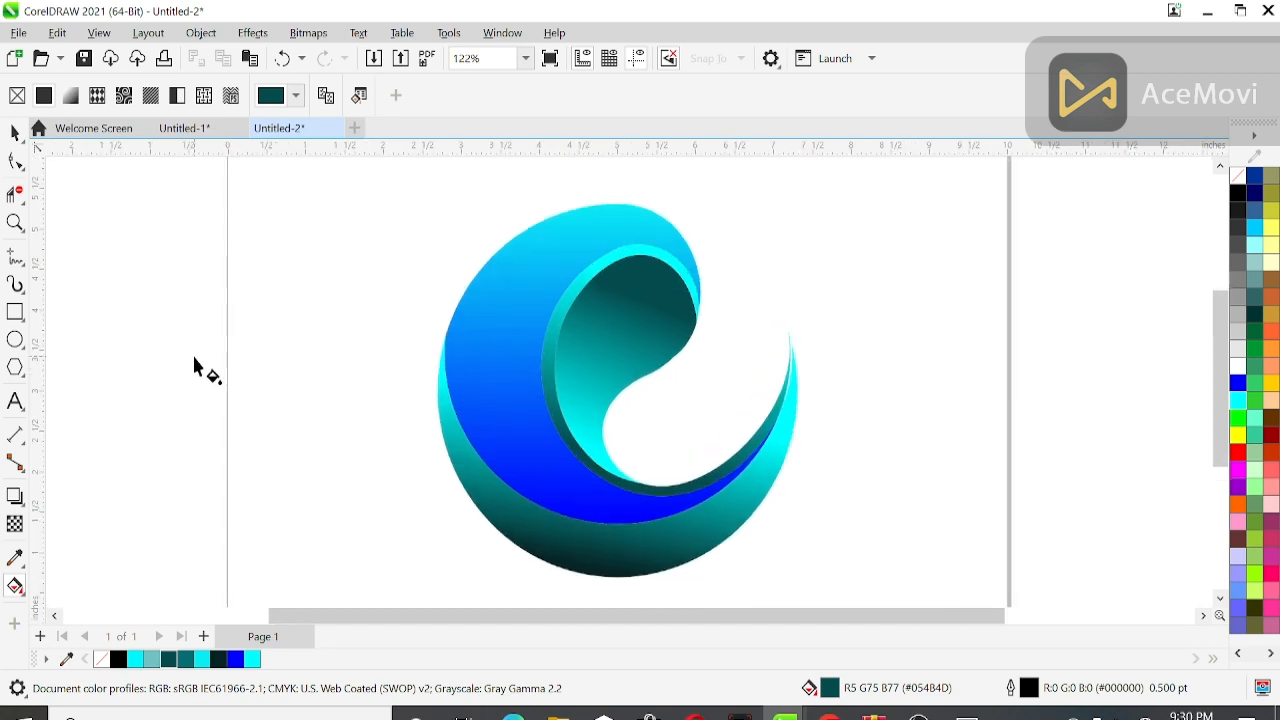
left_click(15, 132)
scroll(134, 283, "down", 3)
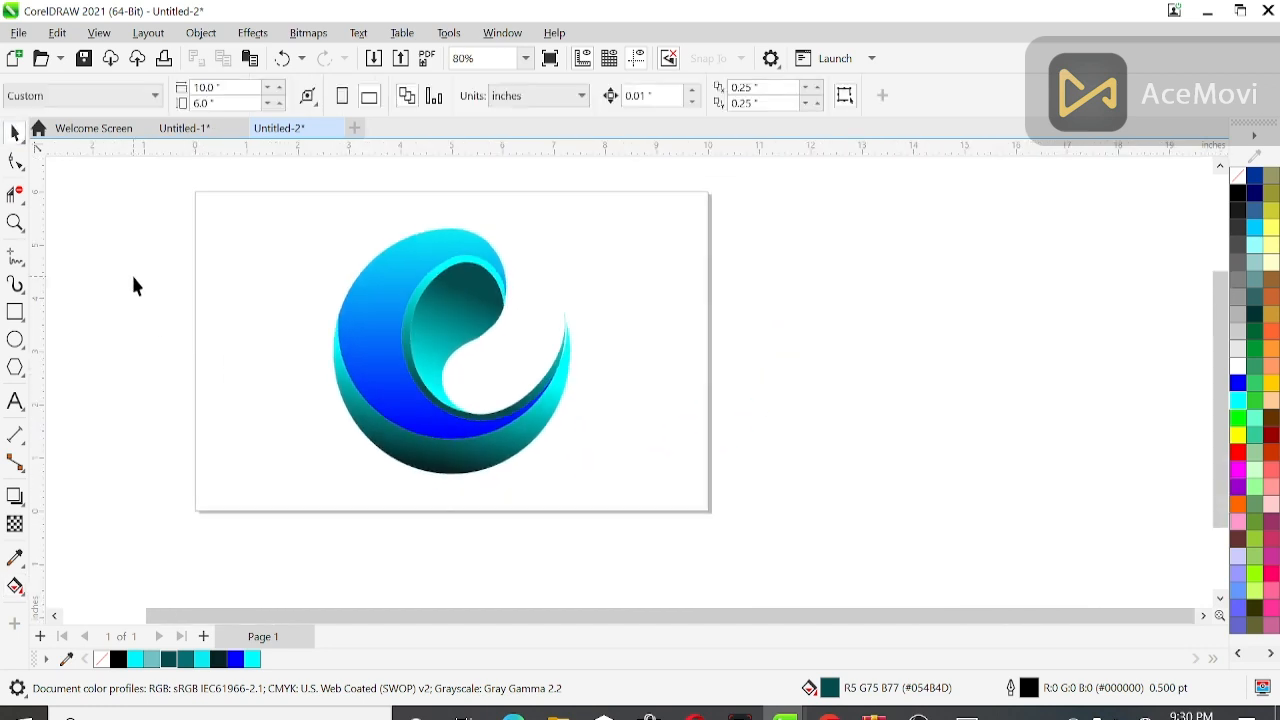
left_click(15, 312)
left_click_drag(217, 211, 690, 497)
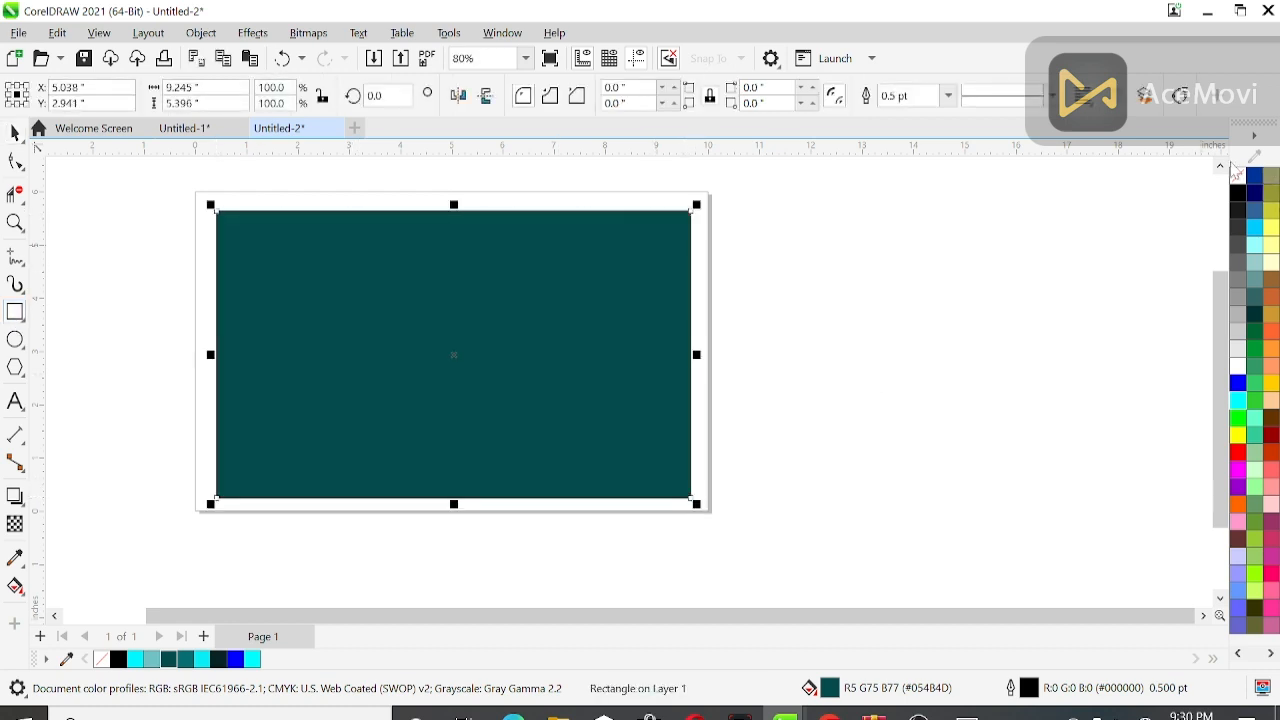
left_click(1237, 193)
right_click(670, 362)
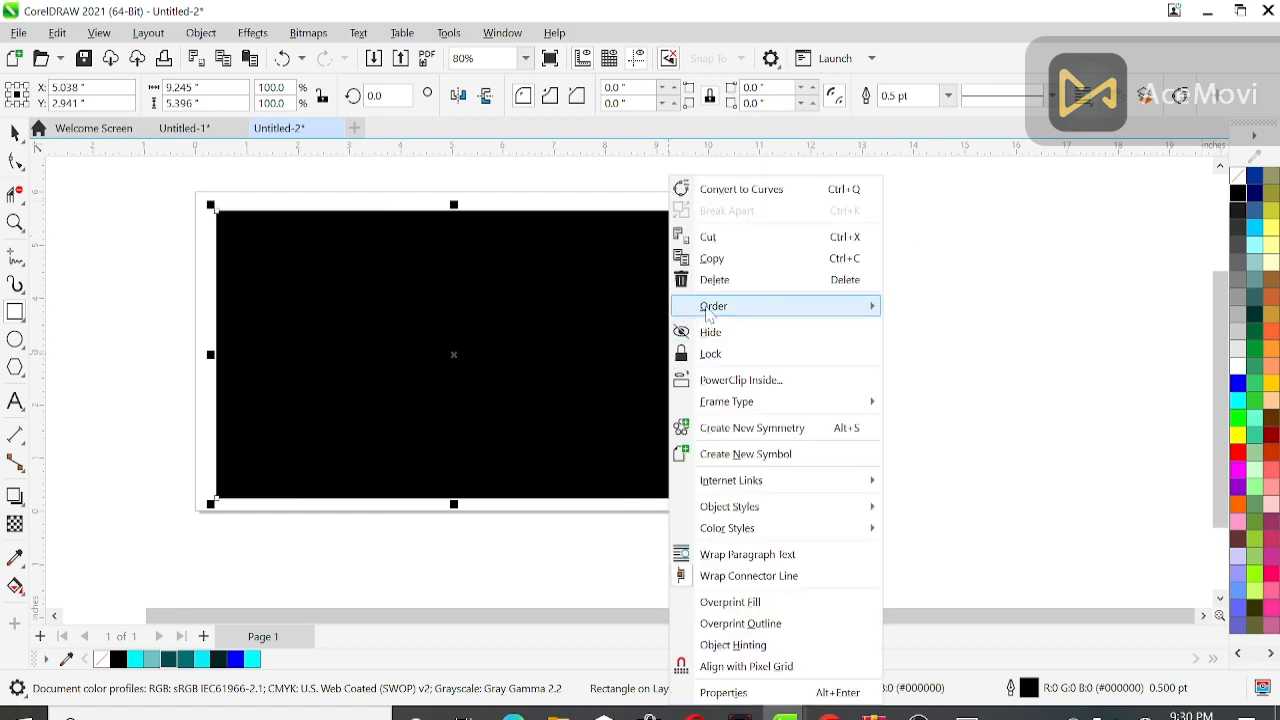
mouse_move(728, 304)
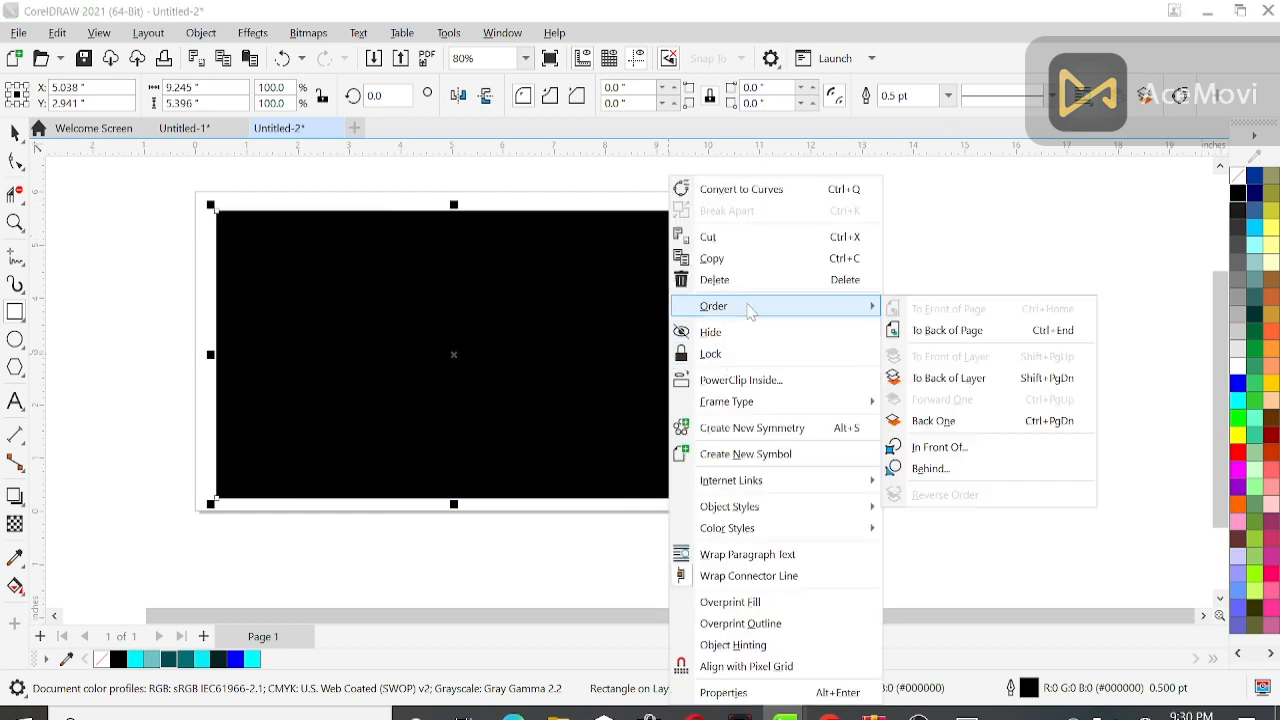
left_click(958, 333)
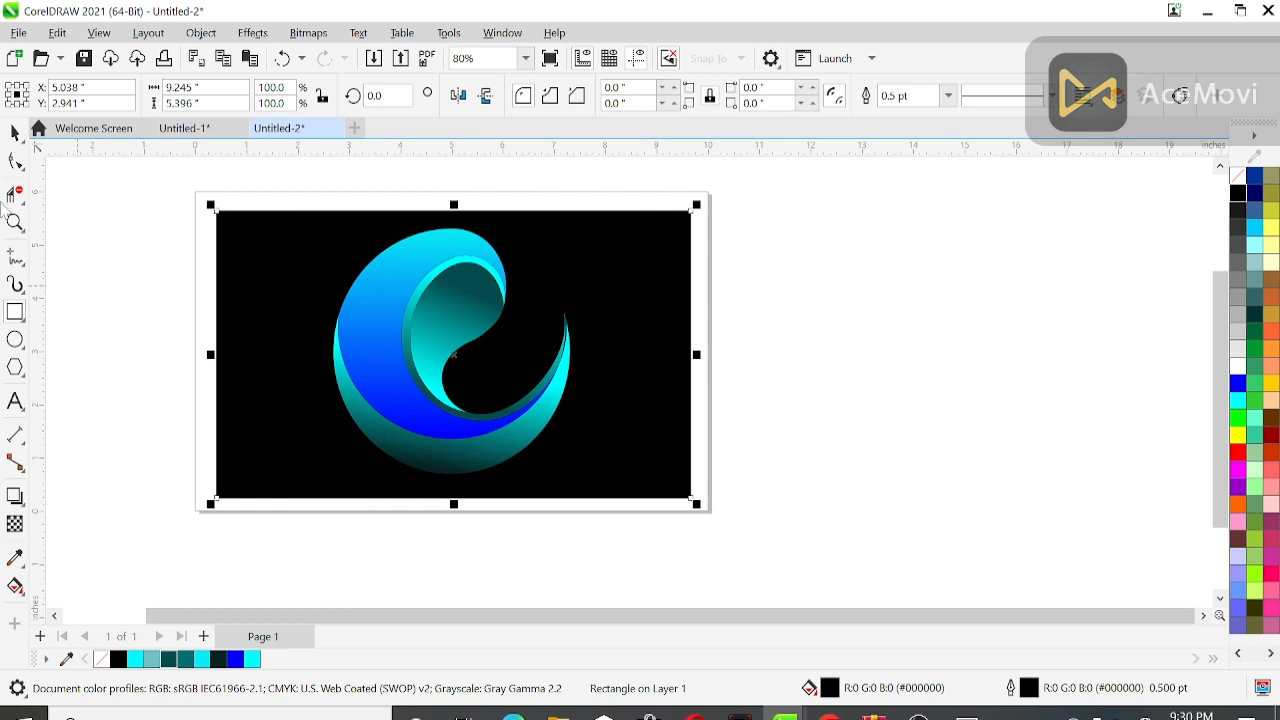
- Group the four logo shapes, leaving out the black background rectangle
left_click(81, 225)
left_click_drag(261, 170, 620, 501)
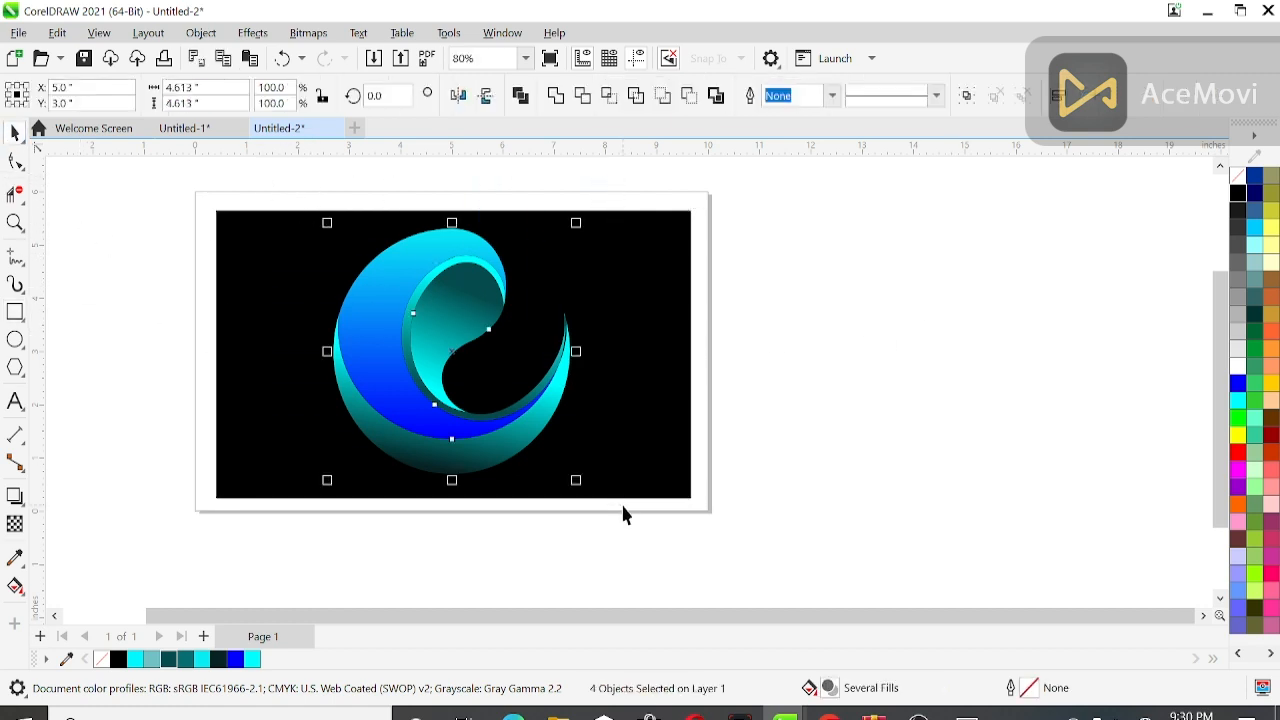
left_click(973, 110)
left_click(880, 320)
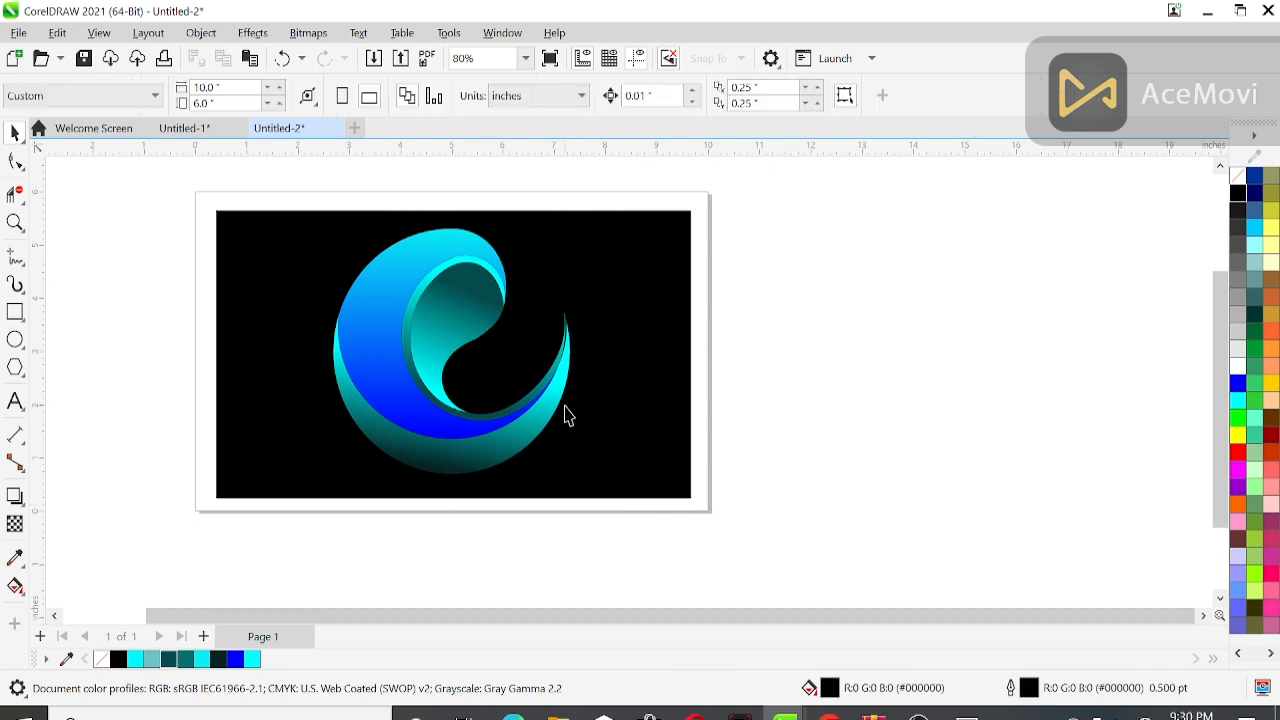
- Ungroup the logo into its separate shapes
scroll(461, 418, "up", 2)
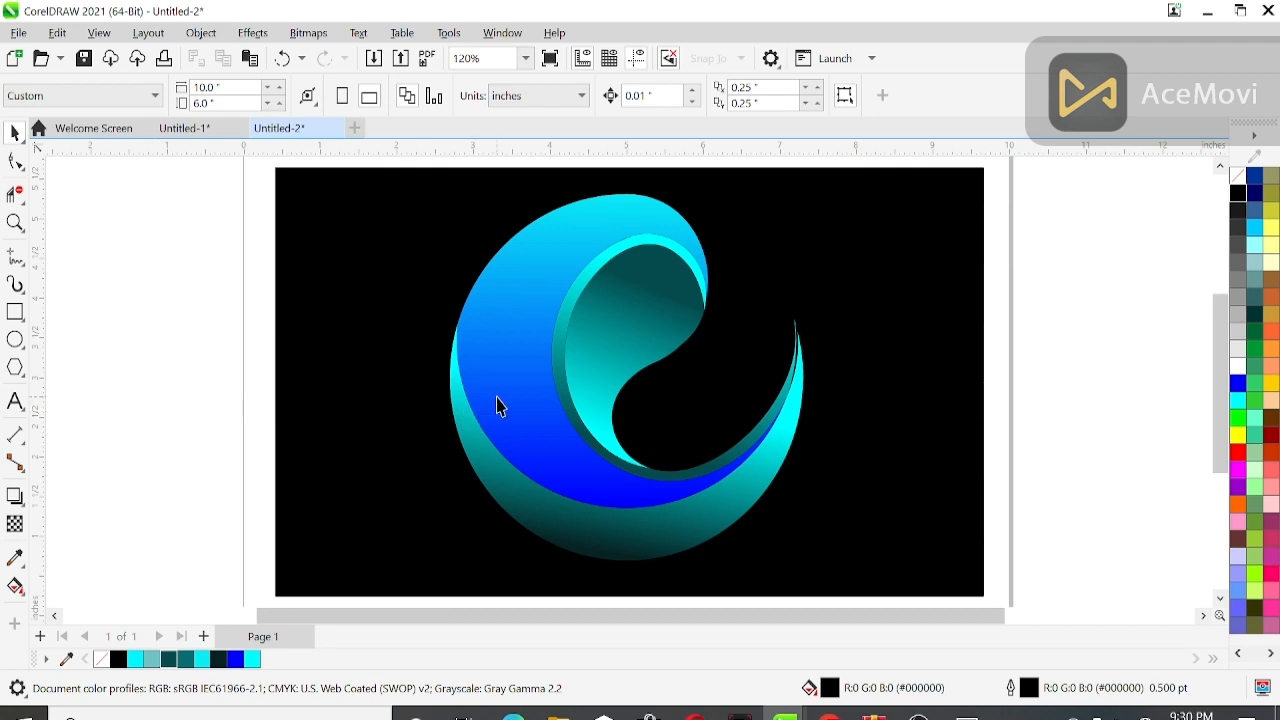
left_click(498, 400)
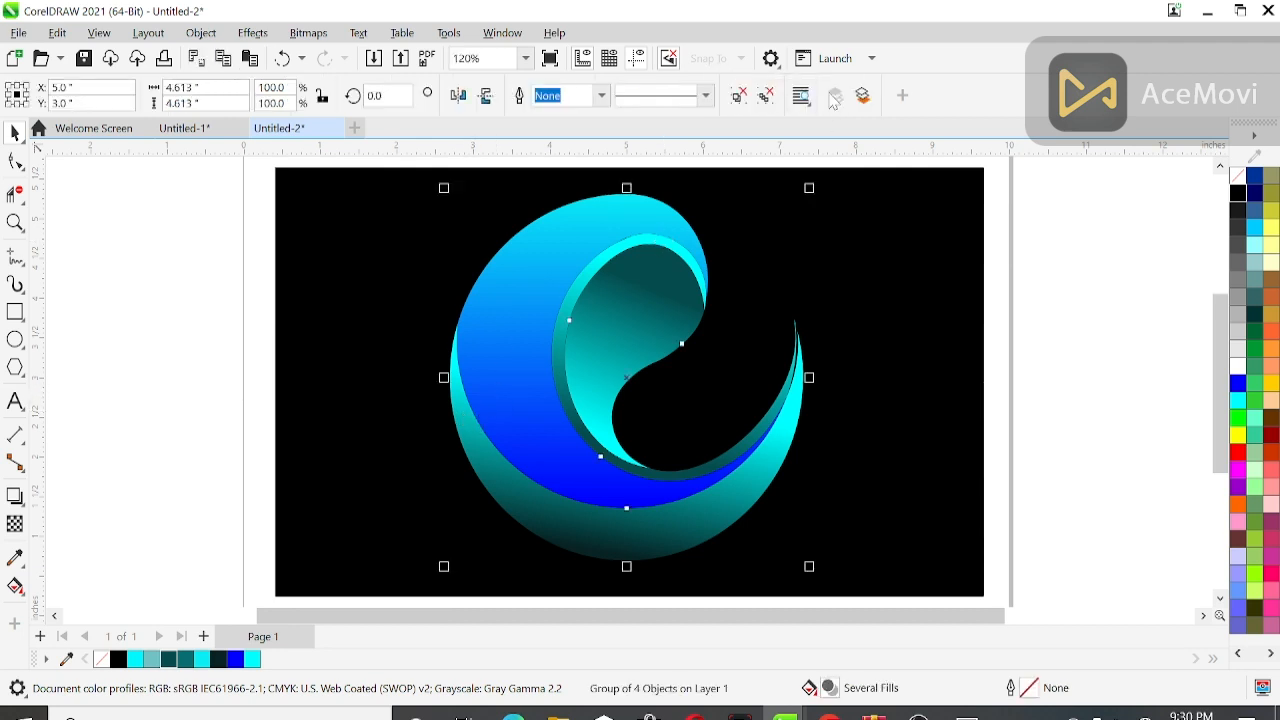
left_click(742, 97)
left_click(1090, 267)
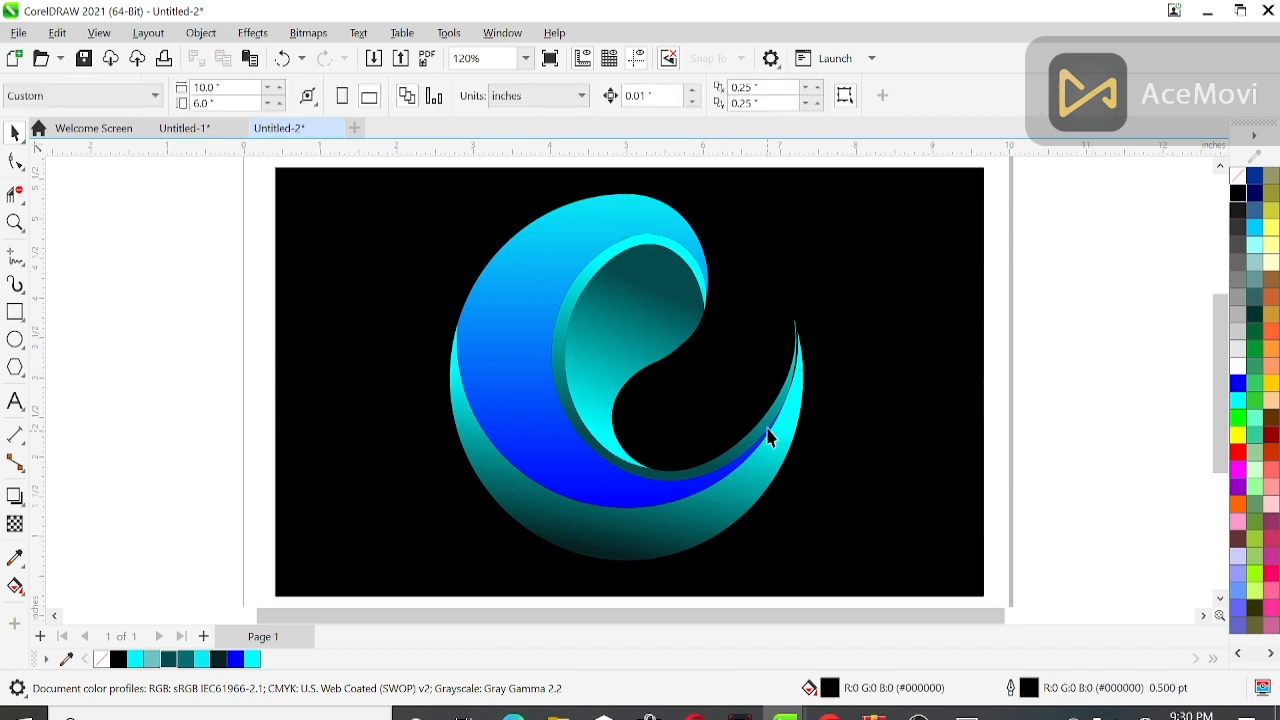
- Delete the extra node below the narrow band's pointed right tip and move the next edge node outward to the cyan crescent
left_click(792, 378)
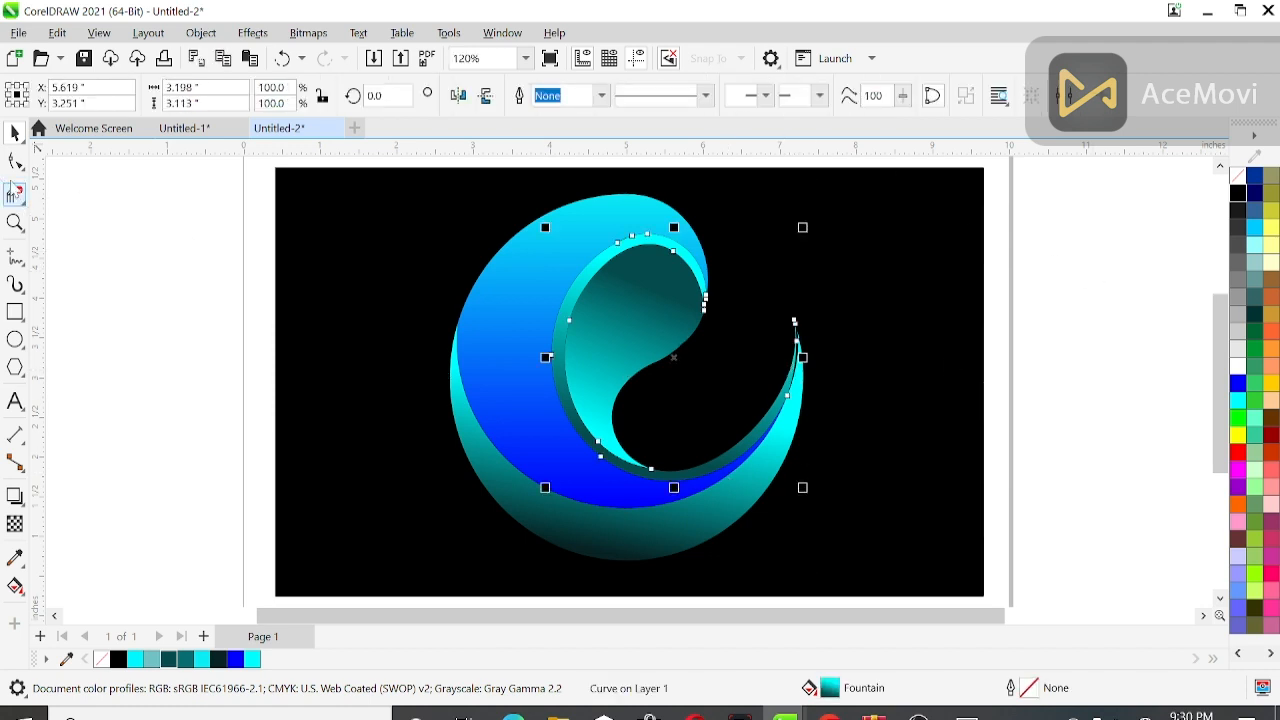
left_click(15, 161)
scroll(790, 343, "up", 6)
left_click(735, 301)
key("Delete")
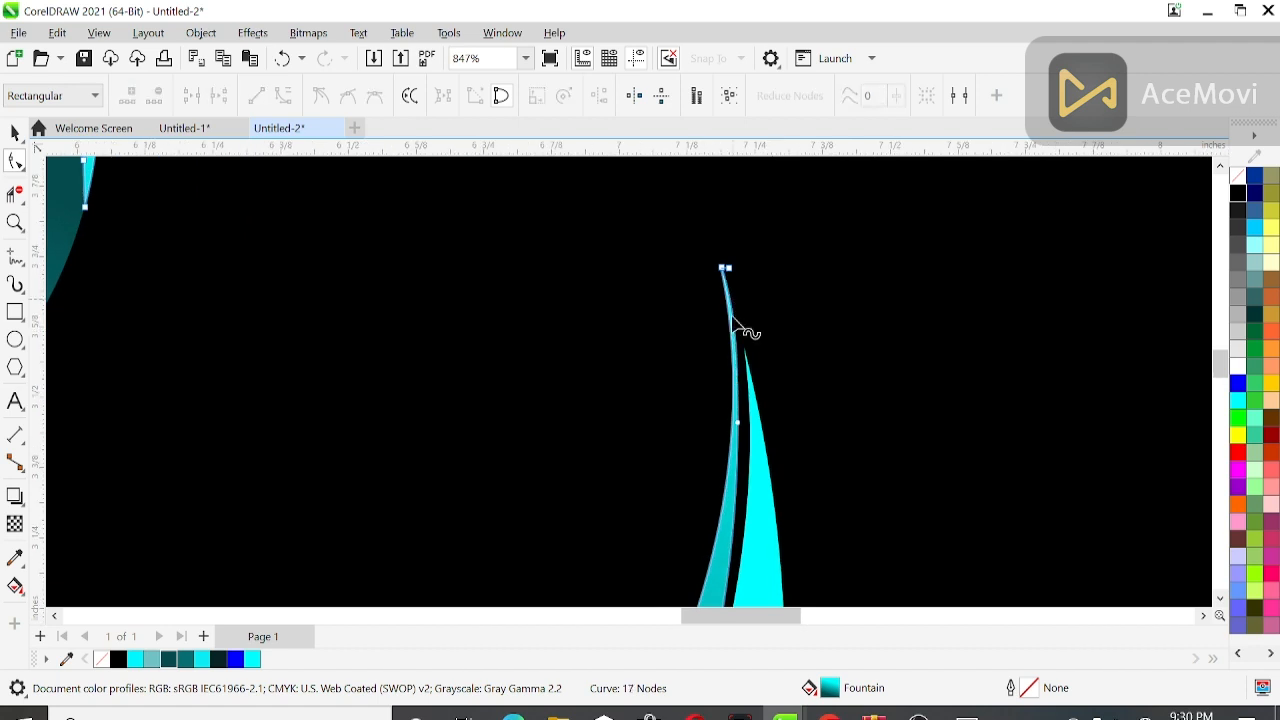
scroll(751, 443, "down", 3)
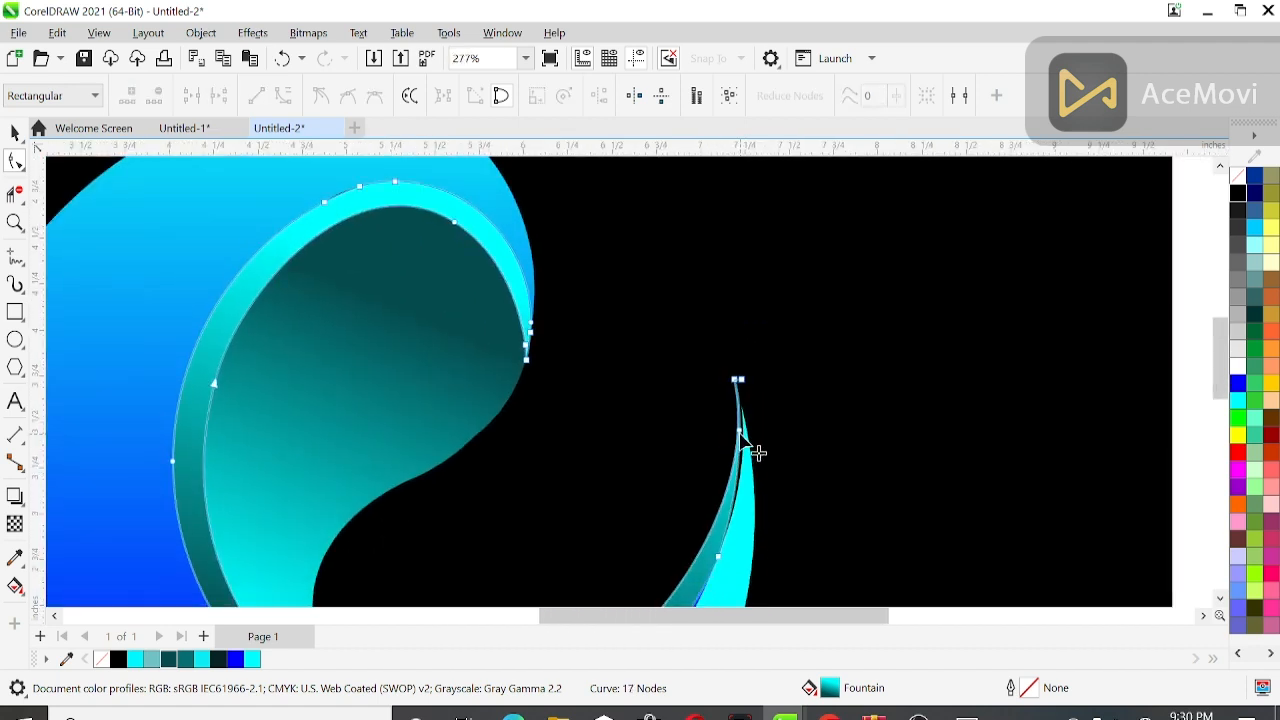
scroll(741, 440, "up", 3)
left_click_drag(743, 418, 756, 430)
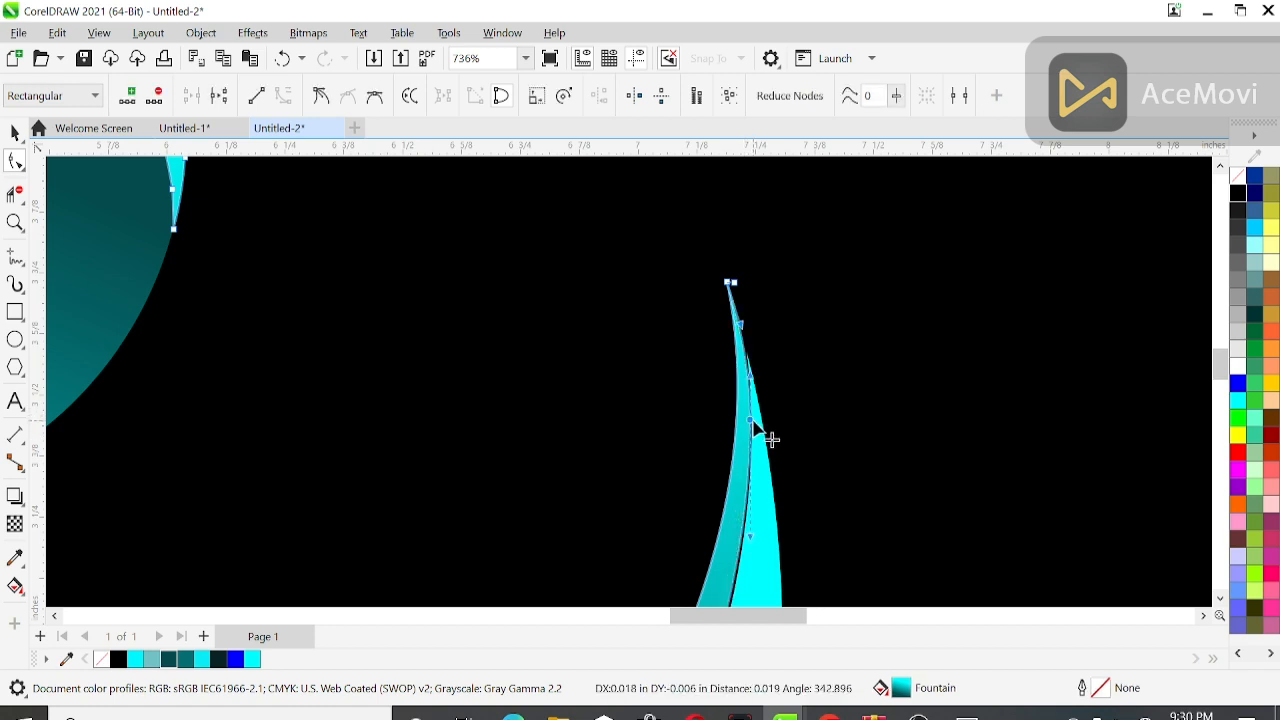
scroll(756, 432, "down", 2)
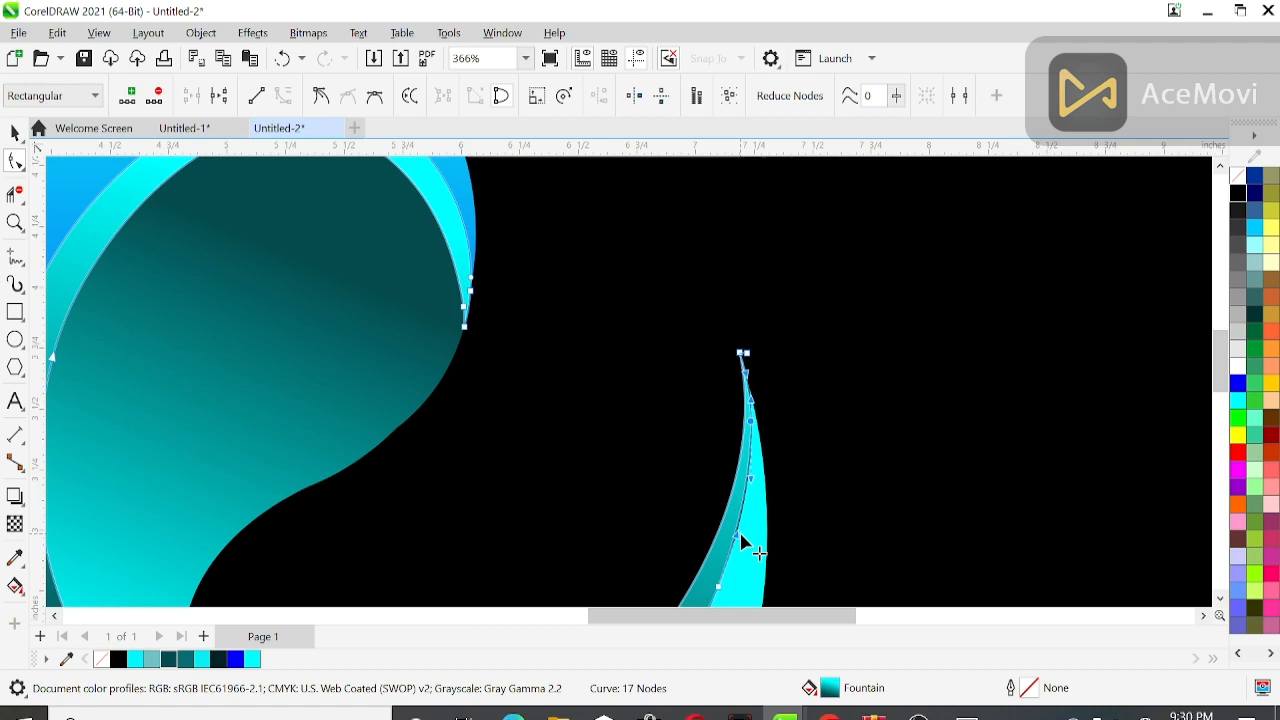
- Move the lower edge node beneath the narrow band's right tip outward onto the bright cyan crescent
left_click_drag(735, 534, 768, 521)
scroll(748, 410, "up", 2)
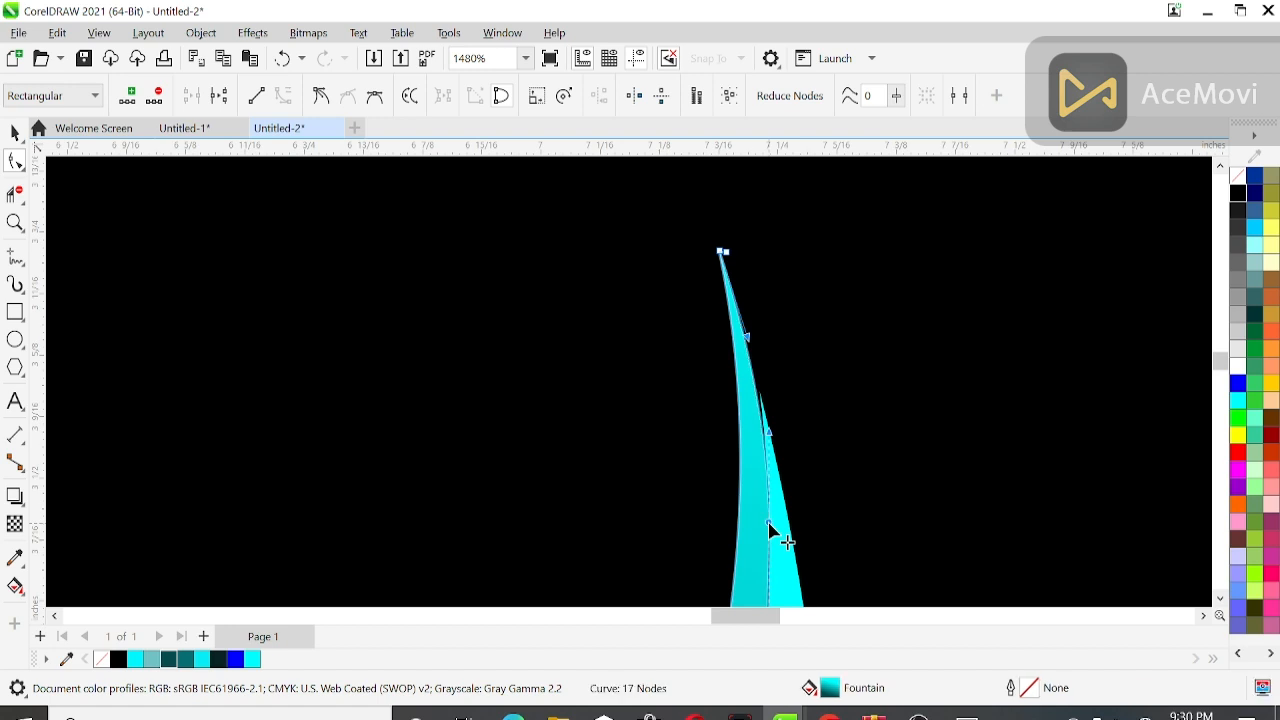
scroll(772, 534, "down", 3)
left_click_drag(1216, 330, 1216, 387)
scroll(1000, 400, "down", 1)
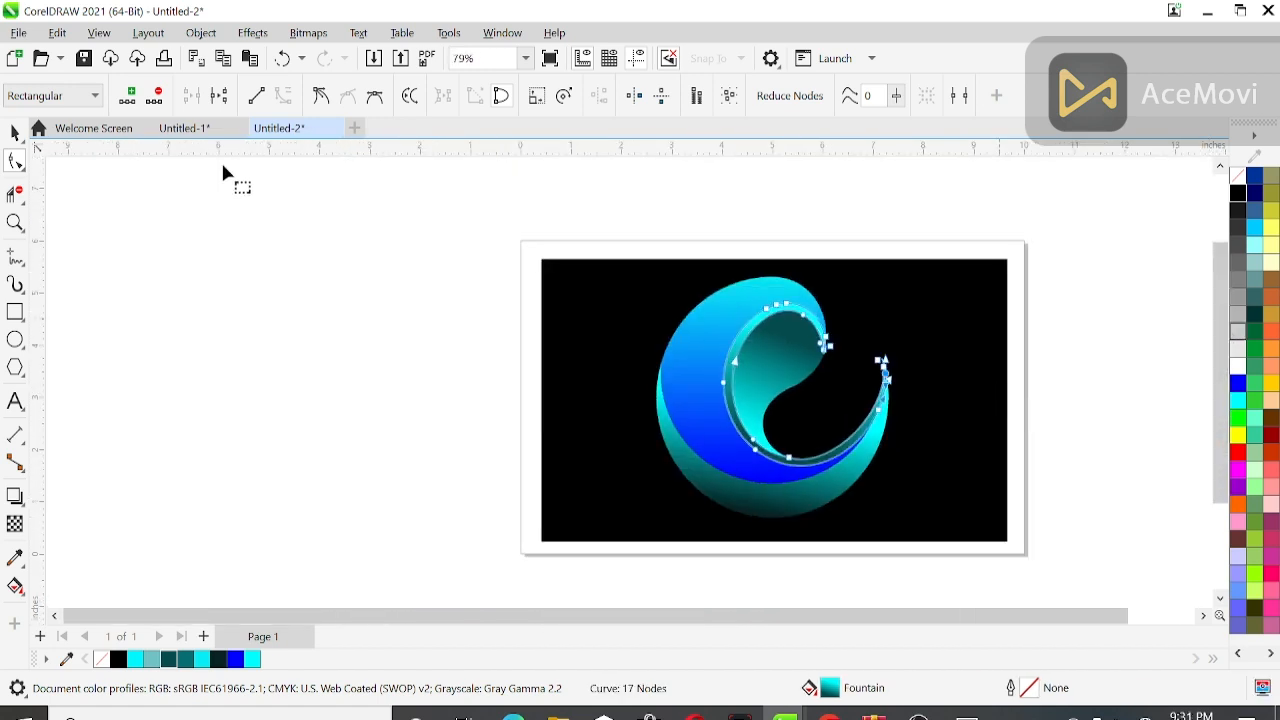
- Group the four logo shapes again, leaving out the black background rectangle
left_click(15, 133)
left_click_drag(657, 238, 938, 553)
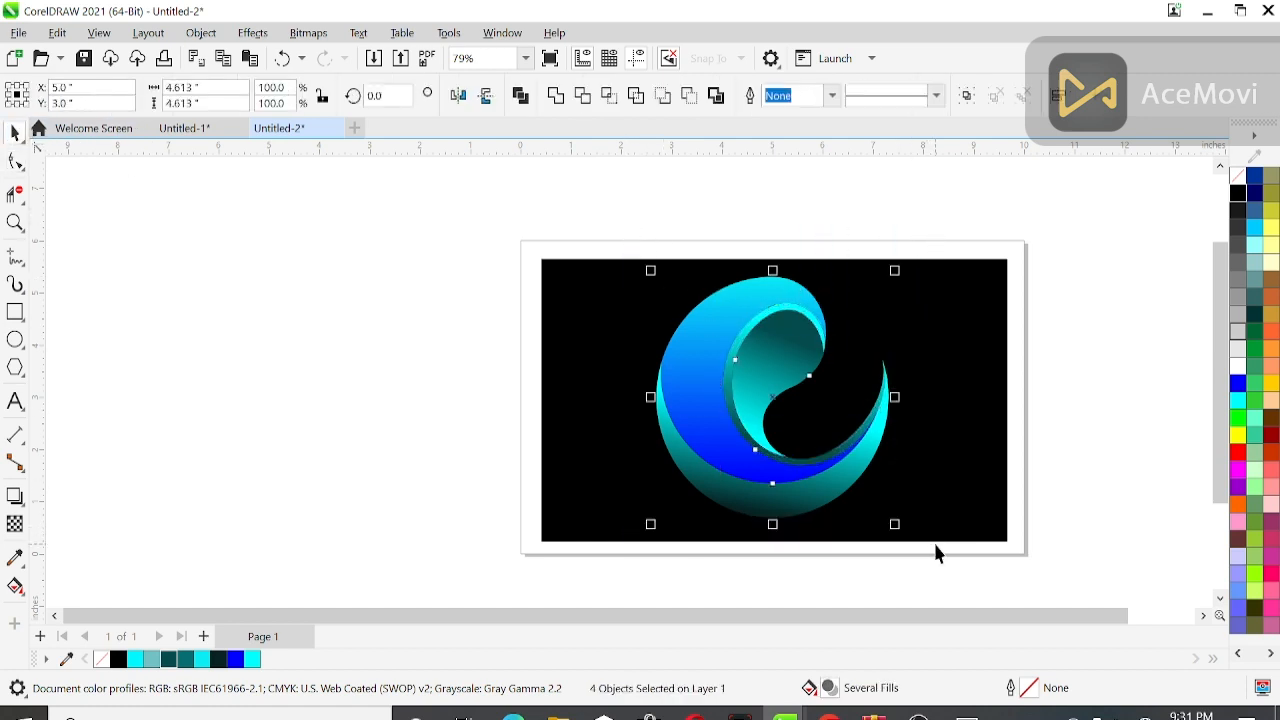
left_click(968, 96)
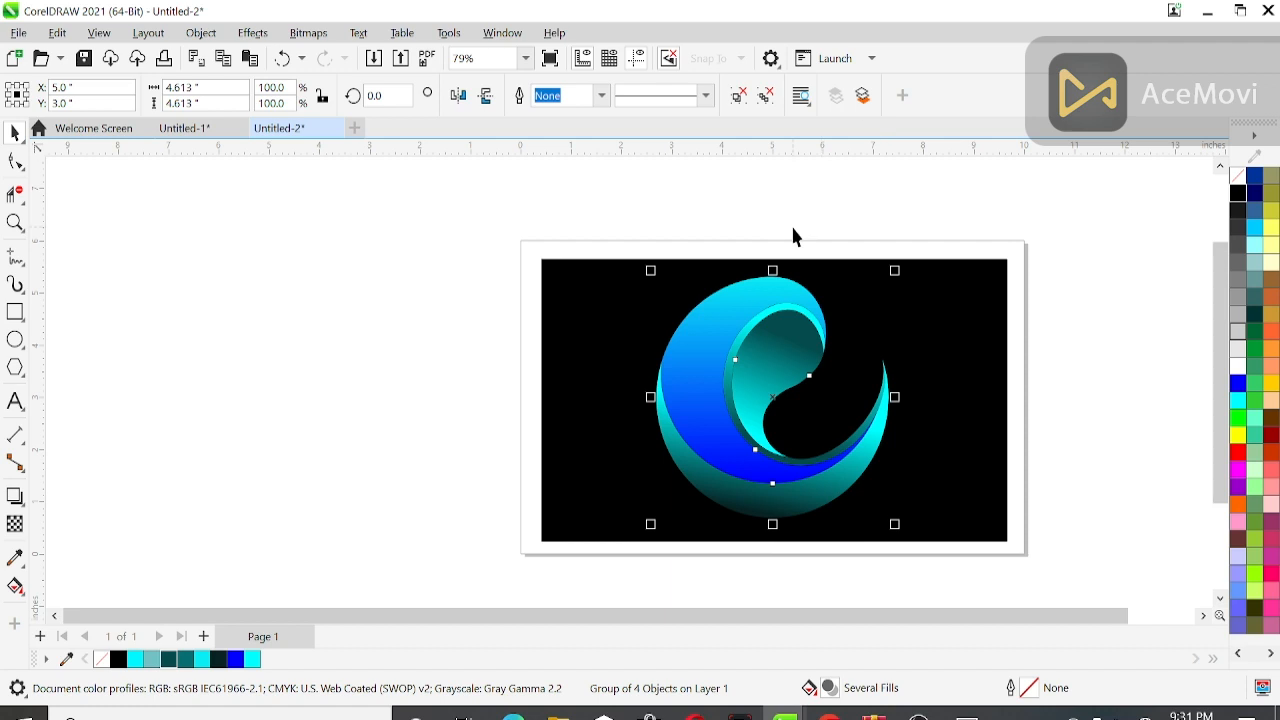
- Duplicate the logo group, mirror the copy horizontally and vertically, and place it about 2 inches to the right of the original
left_click(455, 98)
left_click(487, 96)
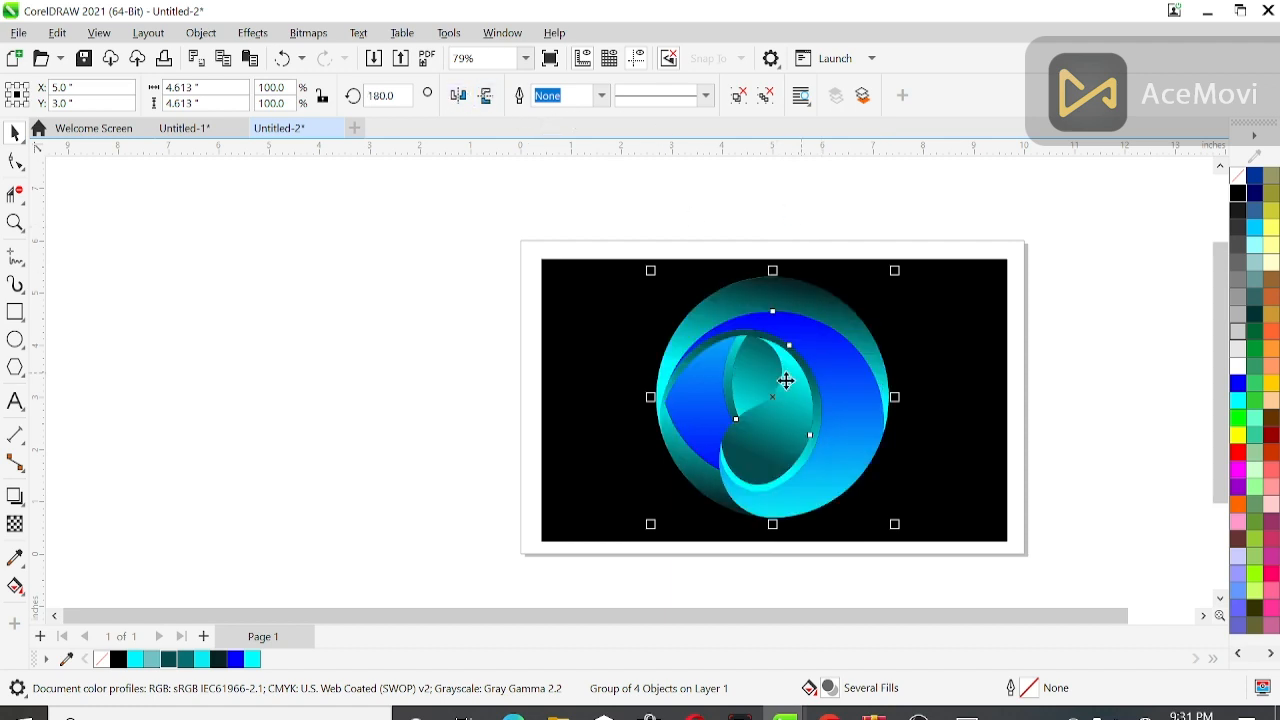
left_click_drag(769, 402, 872, 402)
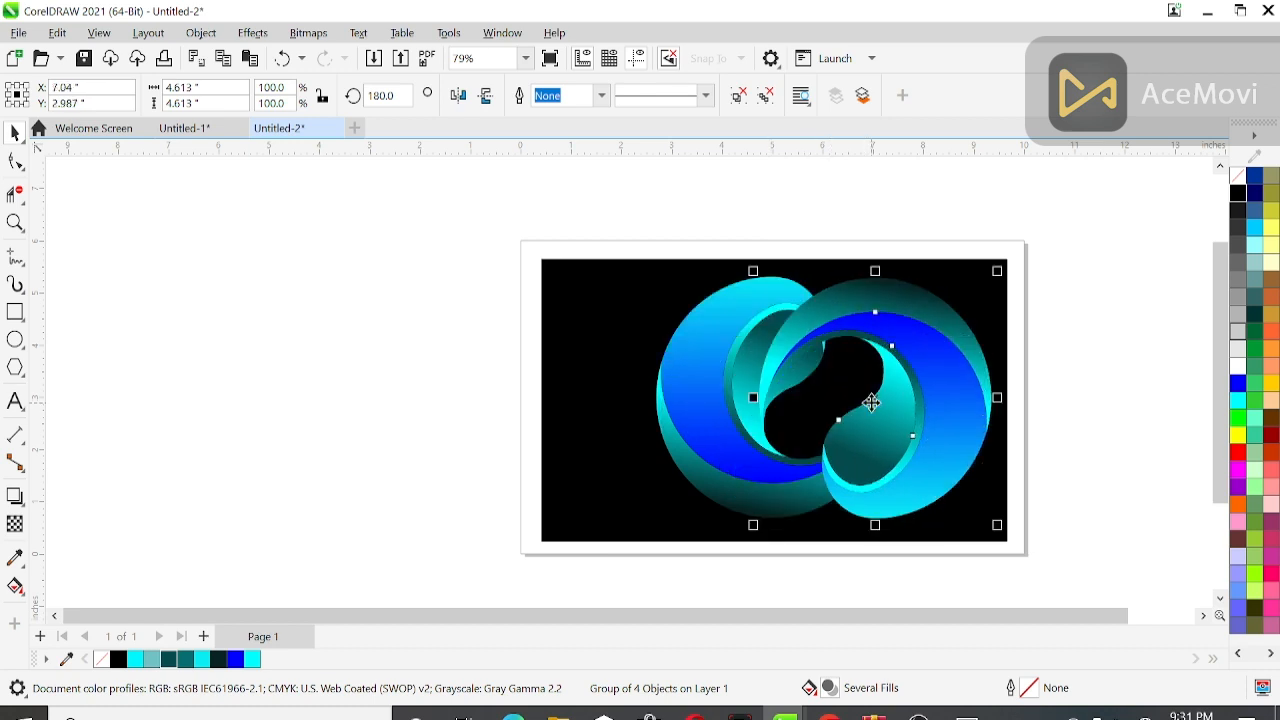
- Nudge the original logo group left to X 3.77 inches so its pointed tip interlocks with the mirrored copy, and deselect it
left_click(723, 412)
key("Left")
key("Left")
key("Left")
key("Left")
key("Left")
key("Left")
key("Left")
key("Left")
key("Left")
key("Left")
key("Left")
key("Left")
key("Left")
key("Left")
key("Left")
key("Left")
key("Left")
key("Left")
key("Left")
key("Left")
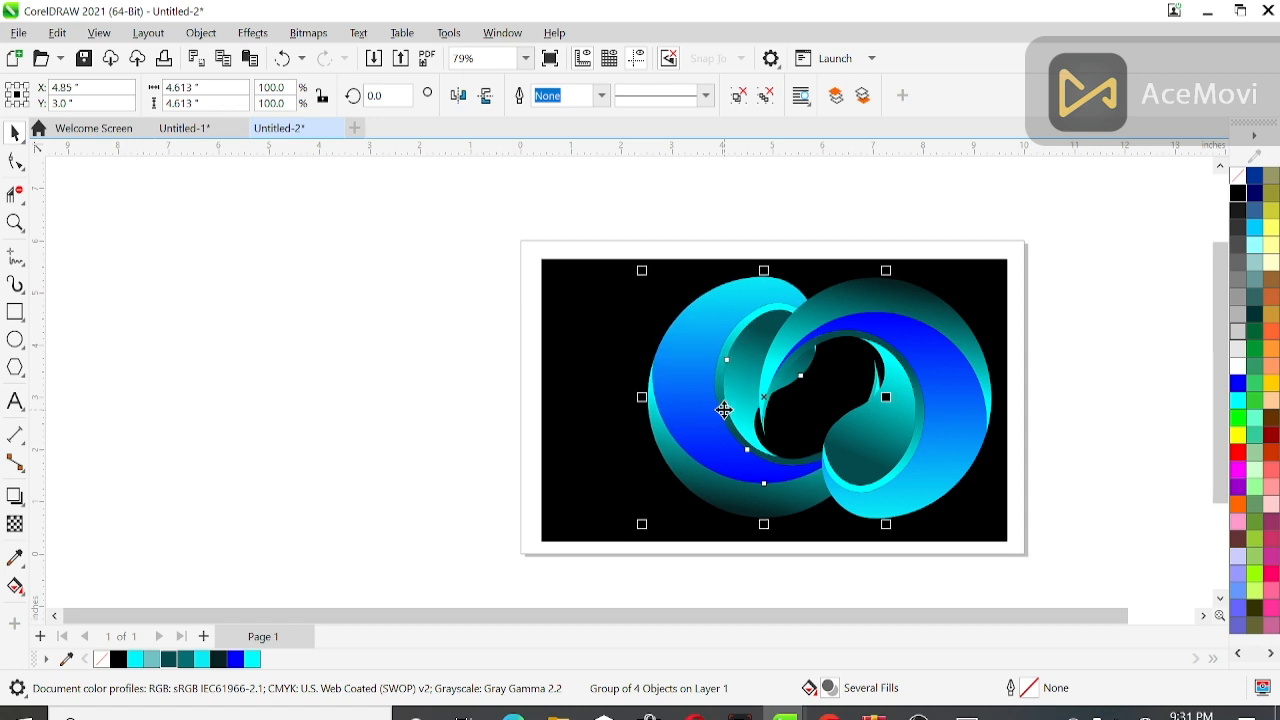
key("Left")
key("Left")
key("Left")
key("Left")
key("Left")
key("Left")
key("Left")
key("Left")
key("Left")
key("Left")
key("Left")
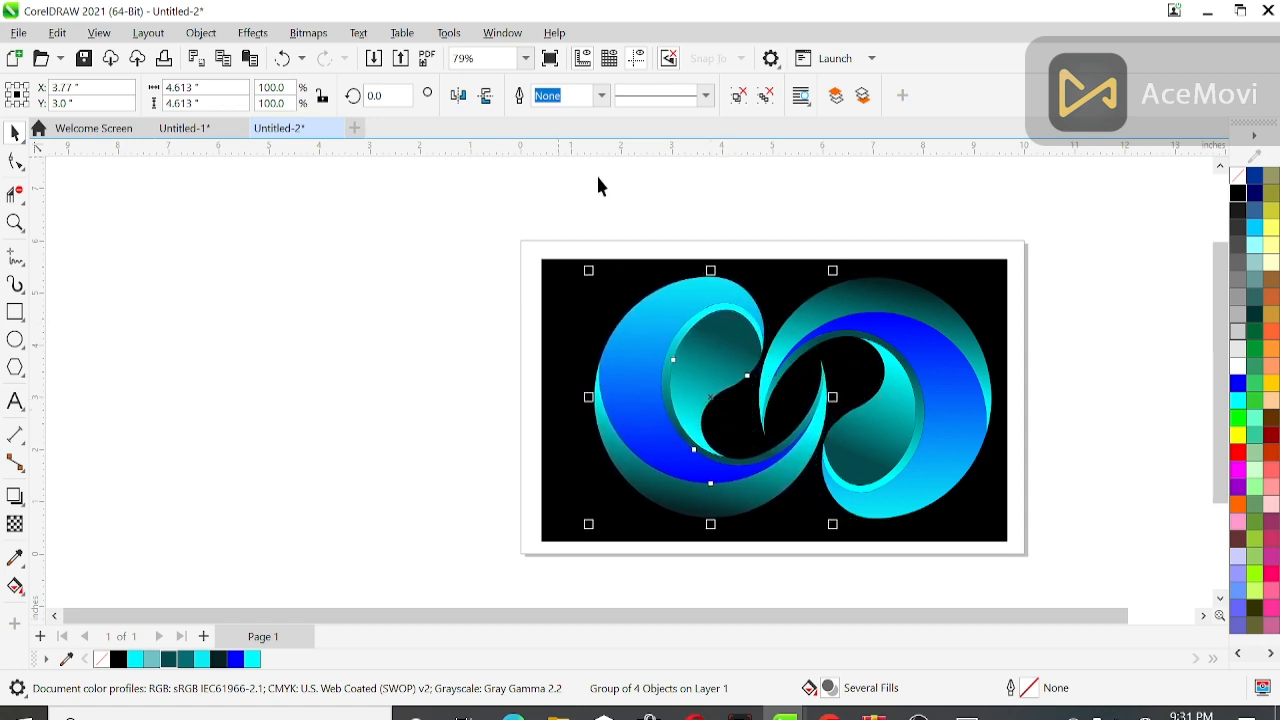
left_click(574, 192)
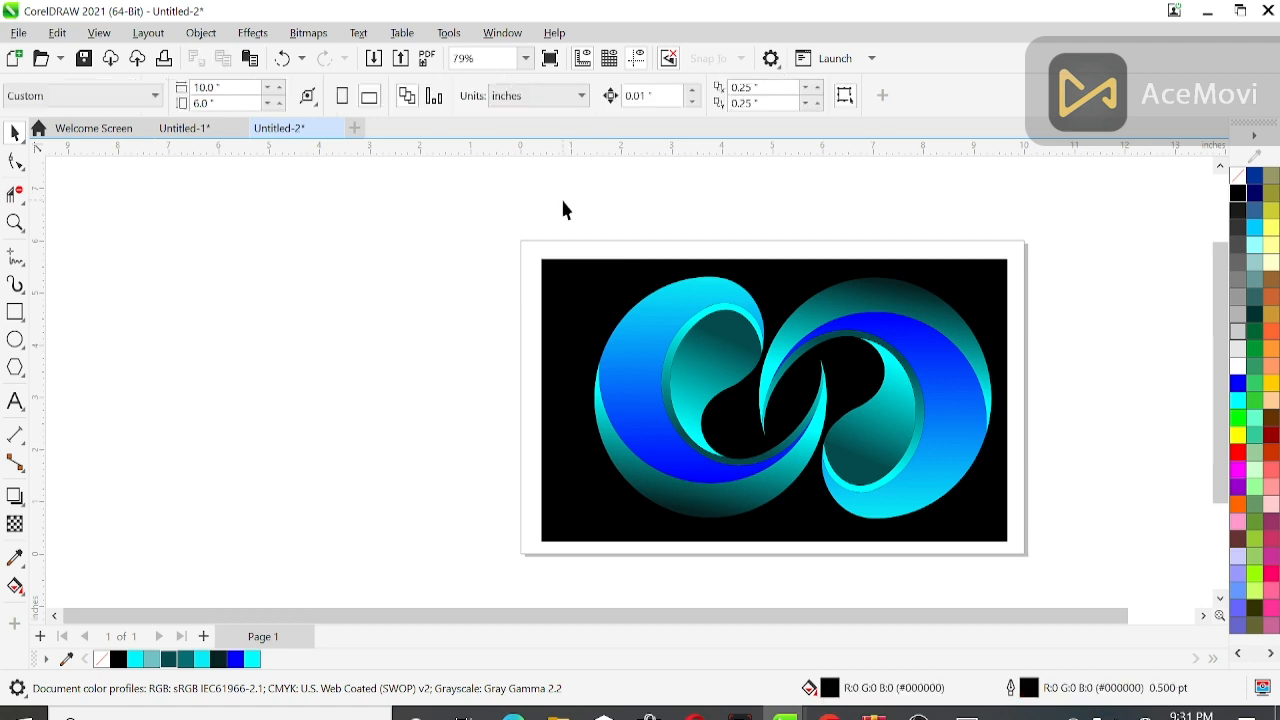
left_click_drag(563, 207, 771, 394)
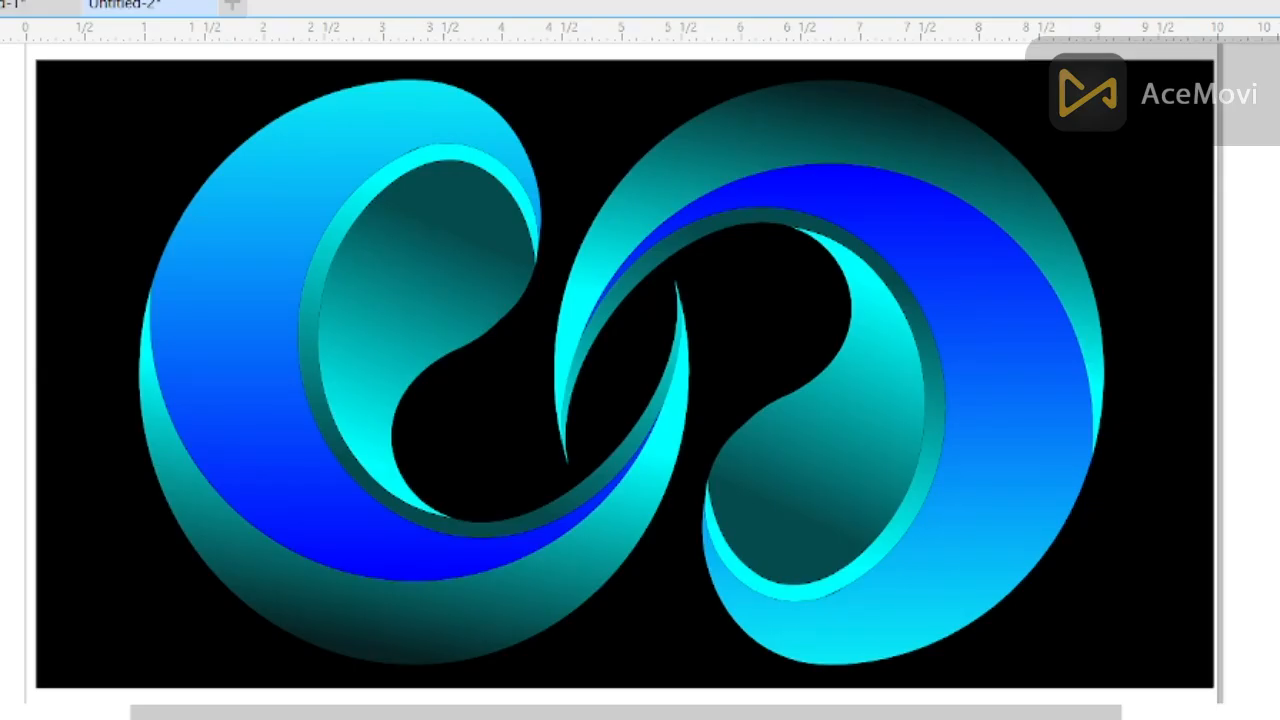